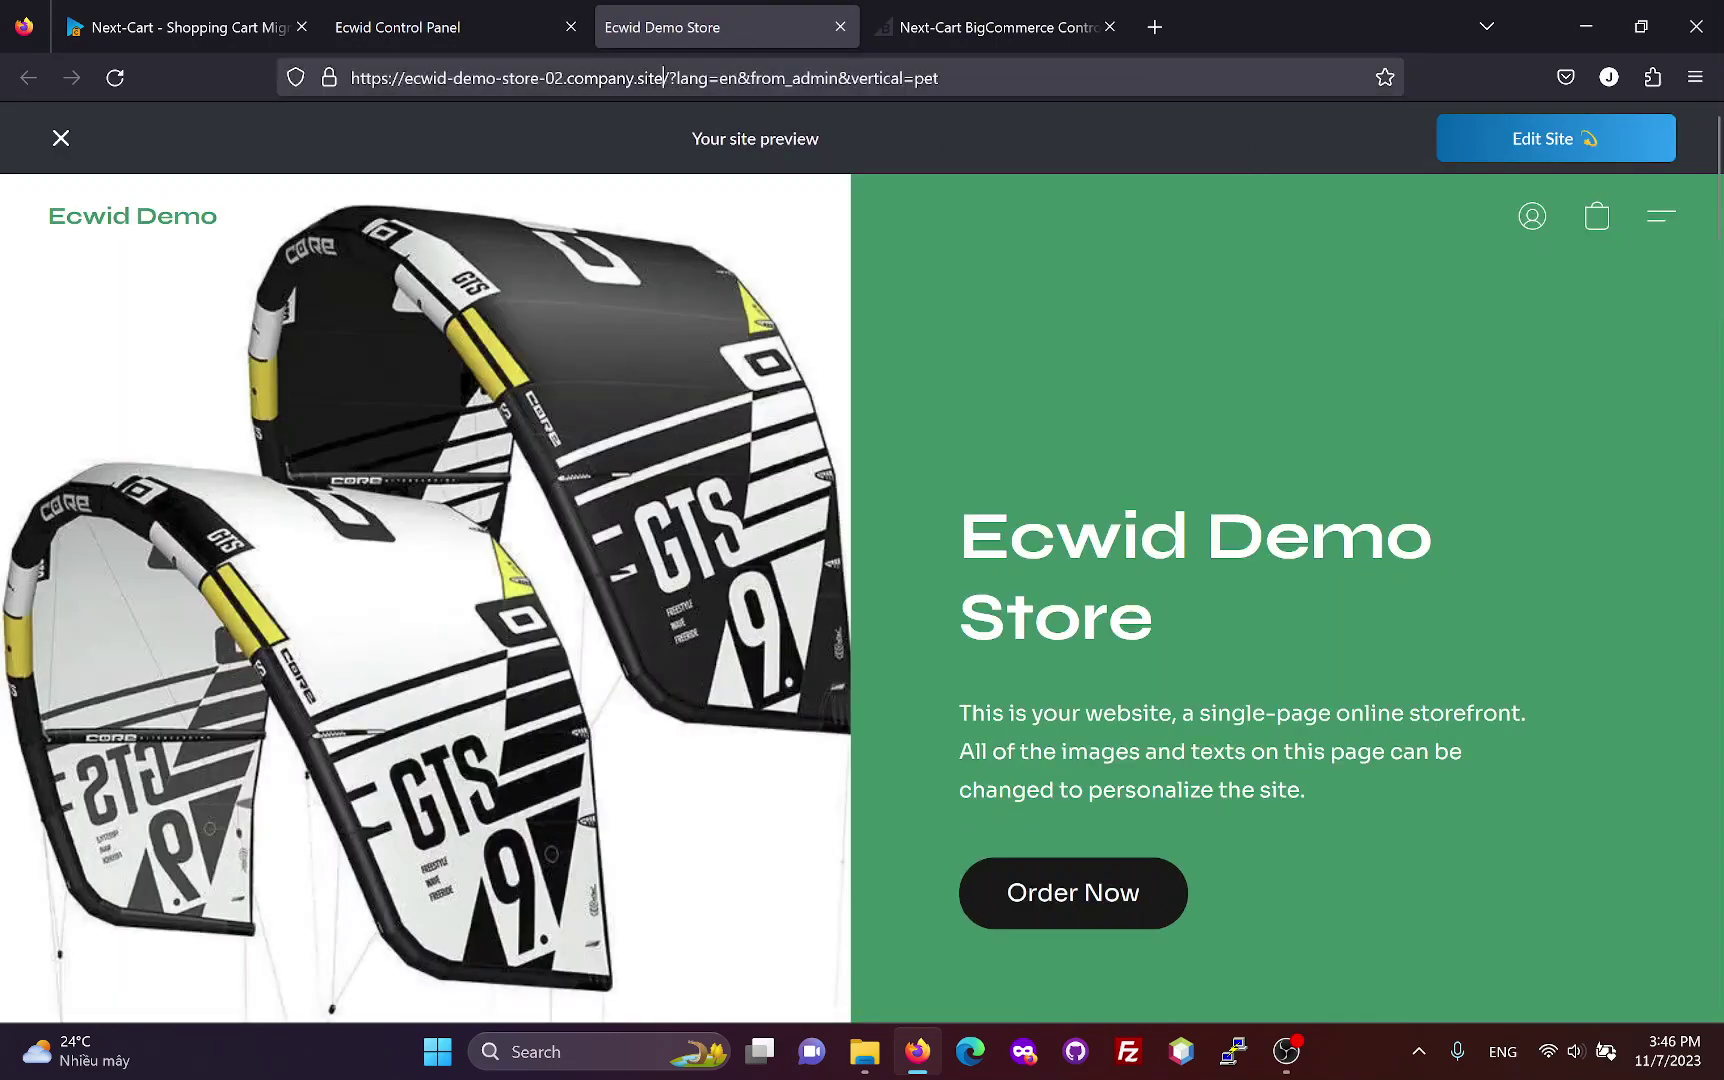
click(664, 78)
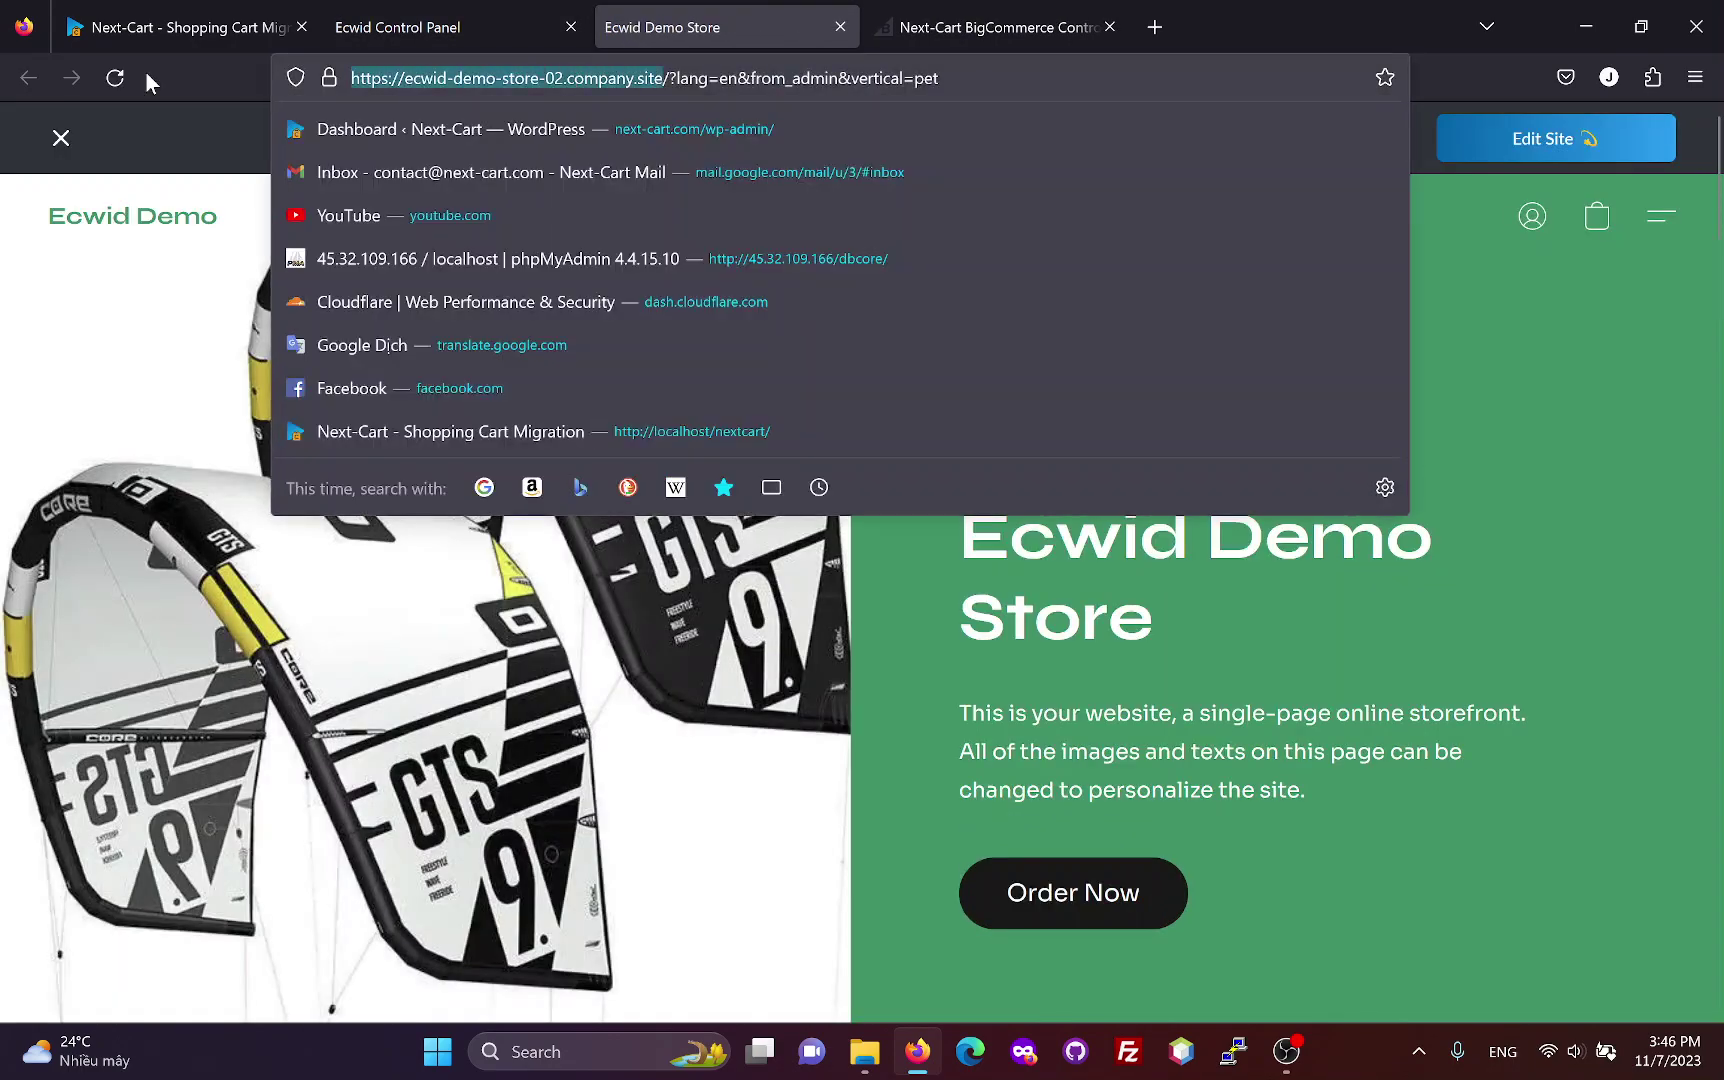
click(170, 27)
text(https://ecwid-demo-store-02.company.site)
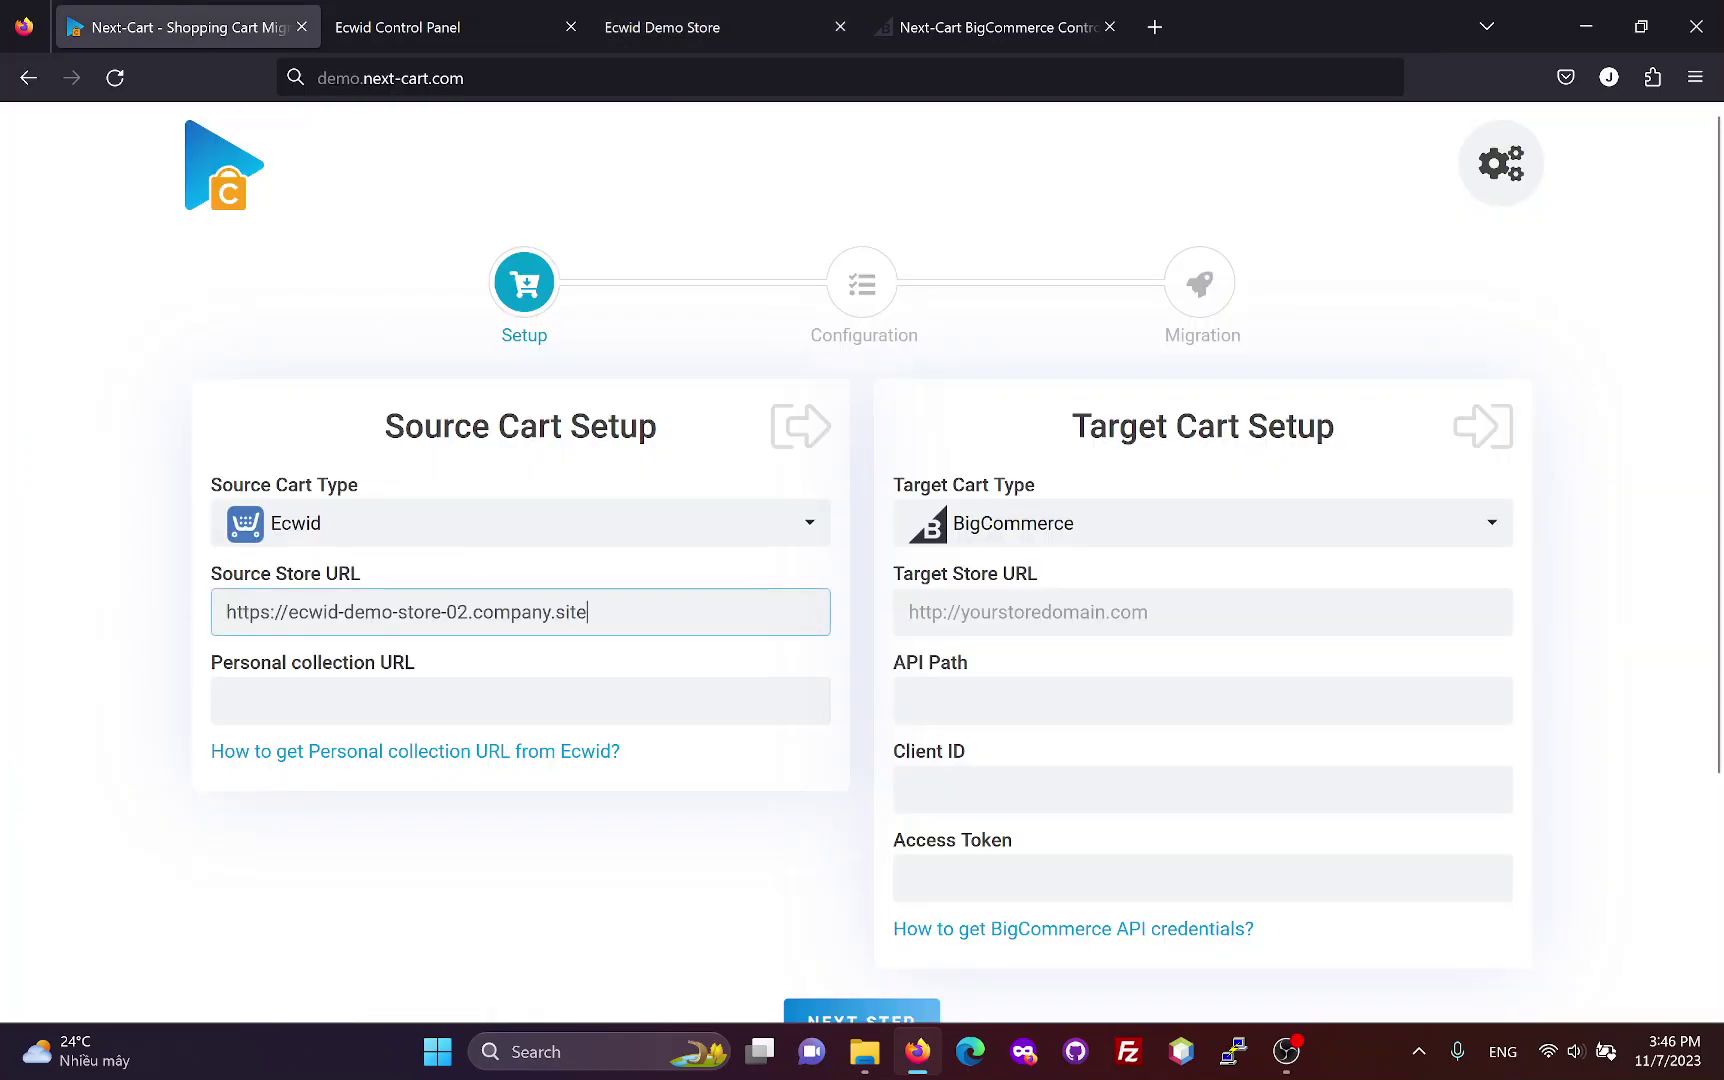
Open the guide on getting Ecwid's Personal collection URL, read its instructions and check that the Ecwid admin panel is logged in.
click(227, 700)
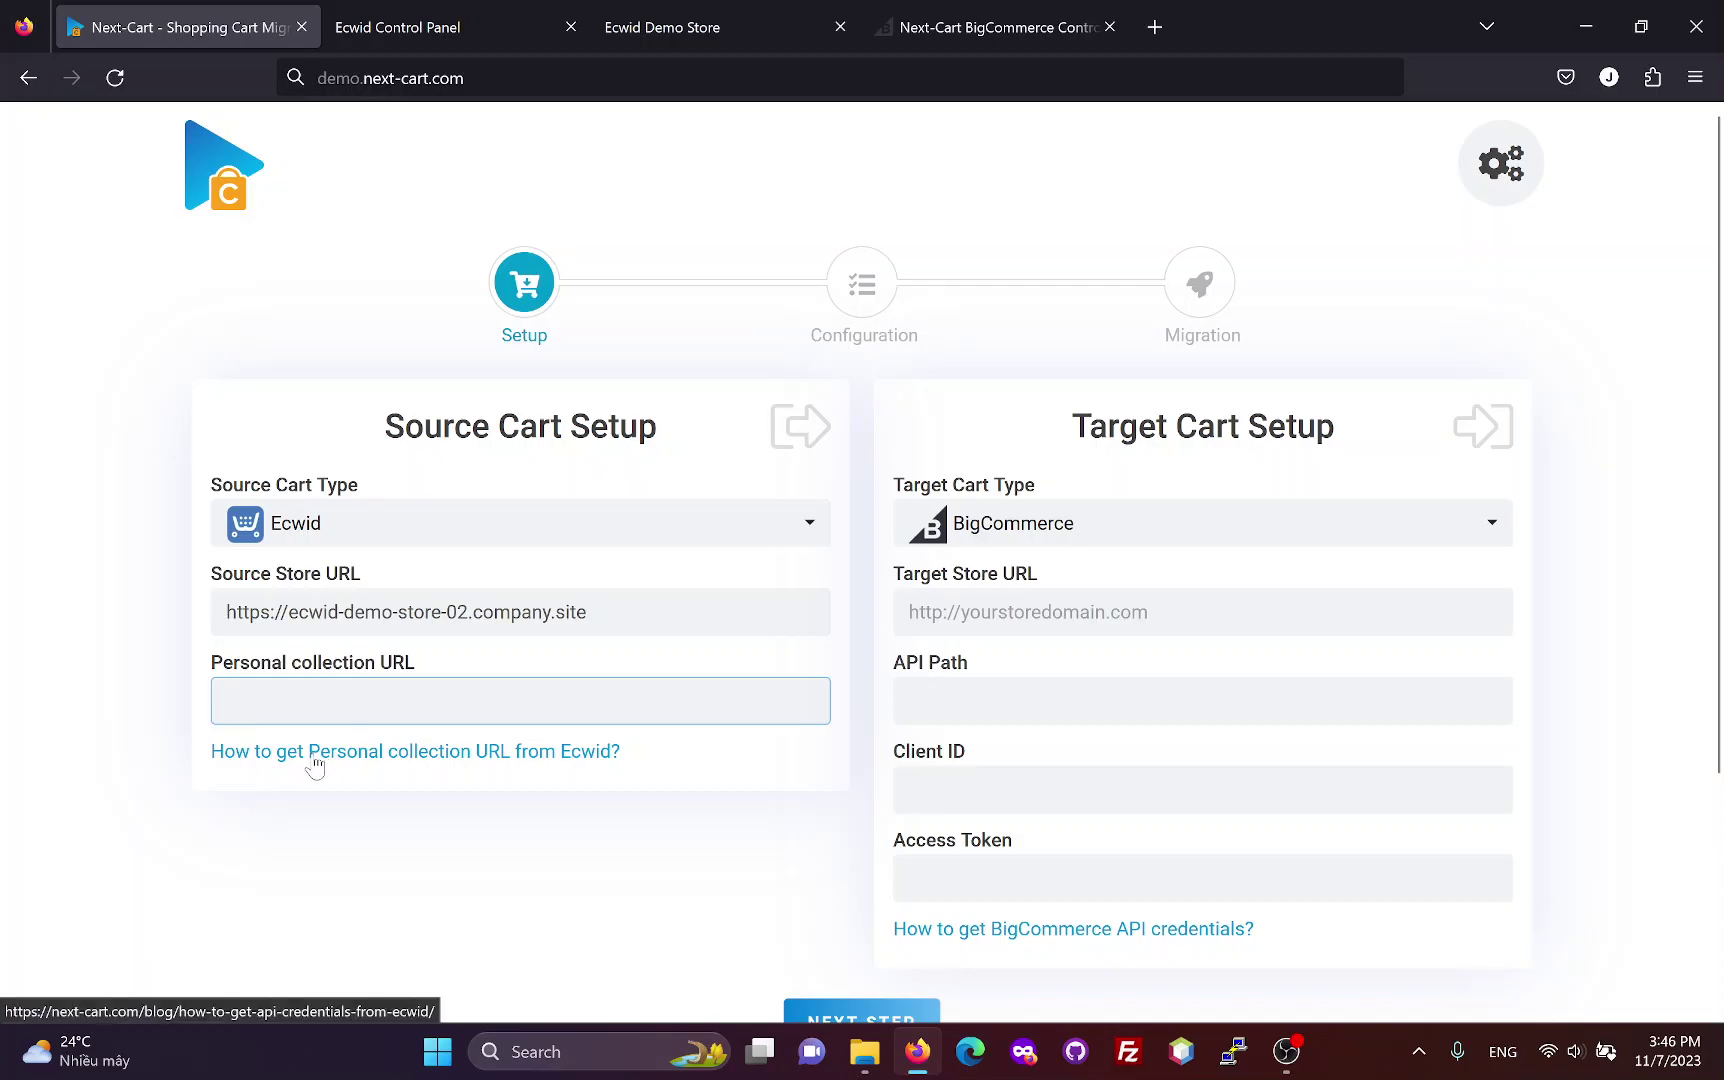
click(494, 760)
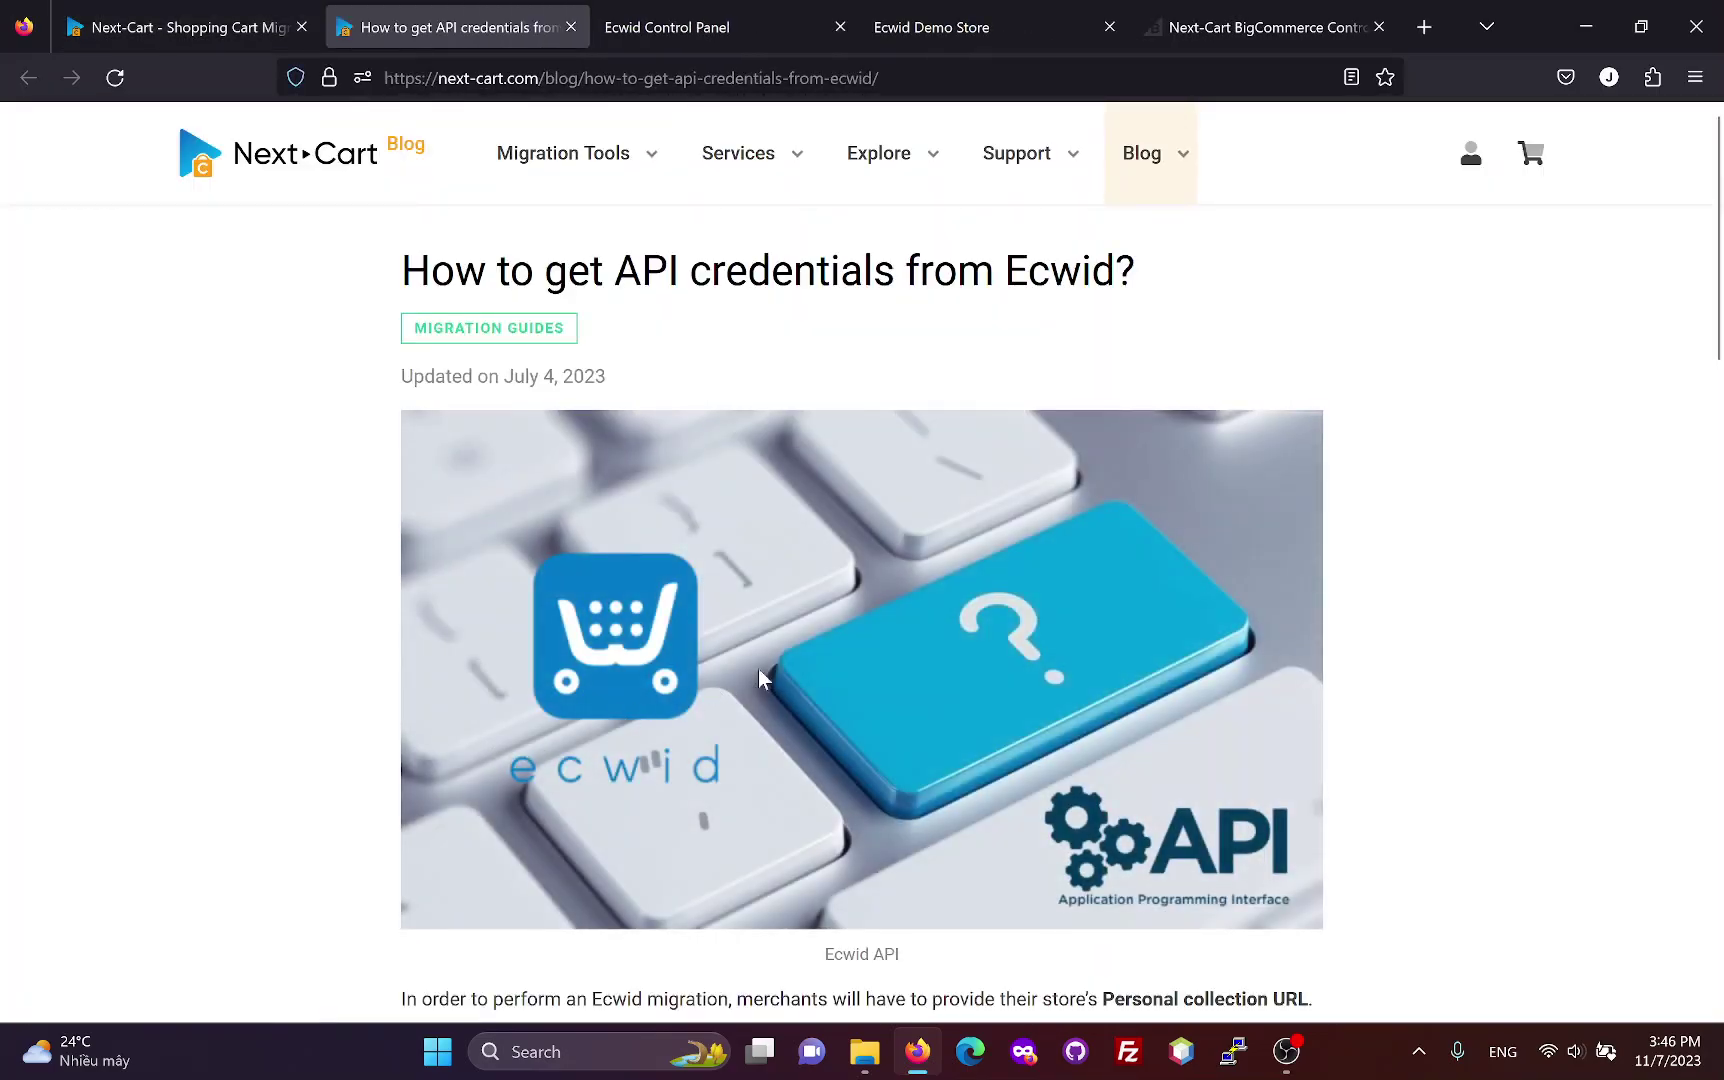
scroll(828, 642, down, 4)
scroll(828, 645, down, 4)
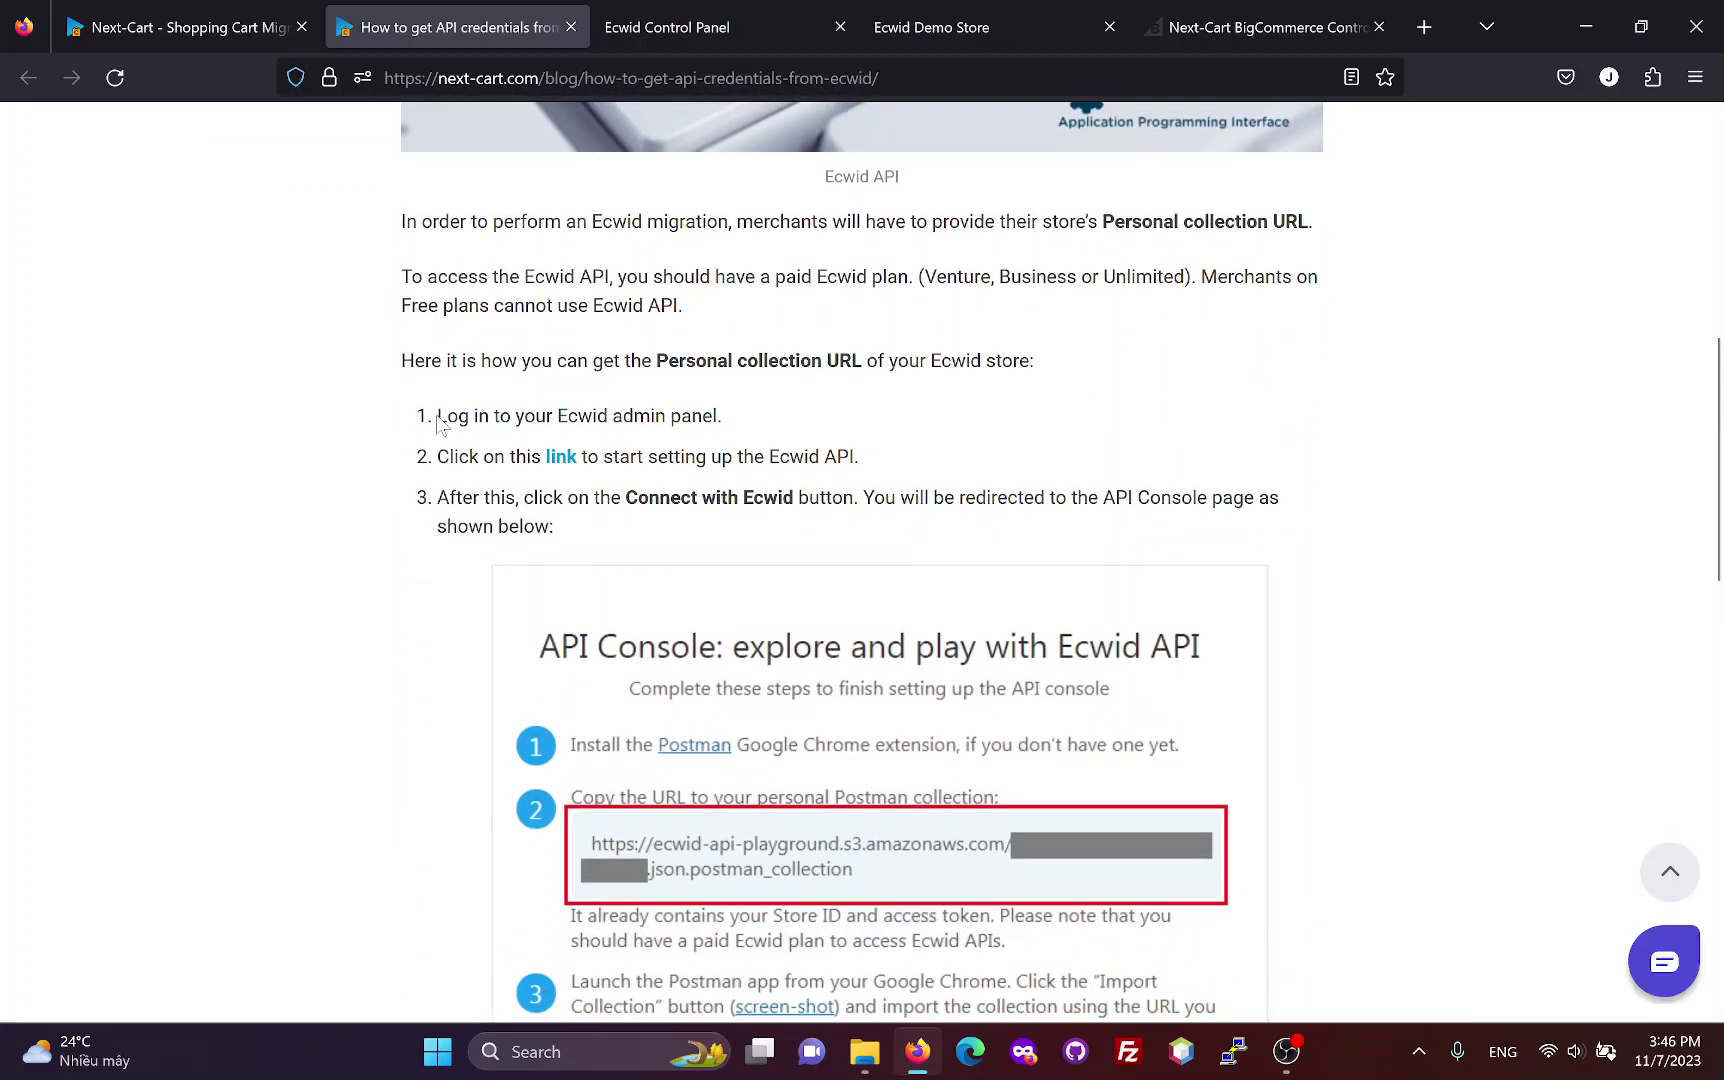
key(ctrl+Tab)
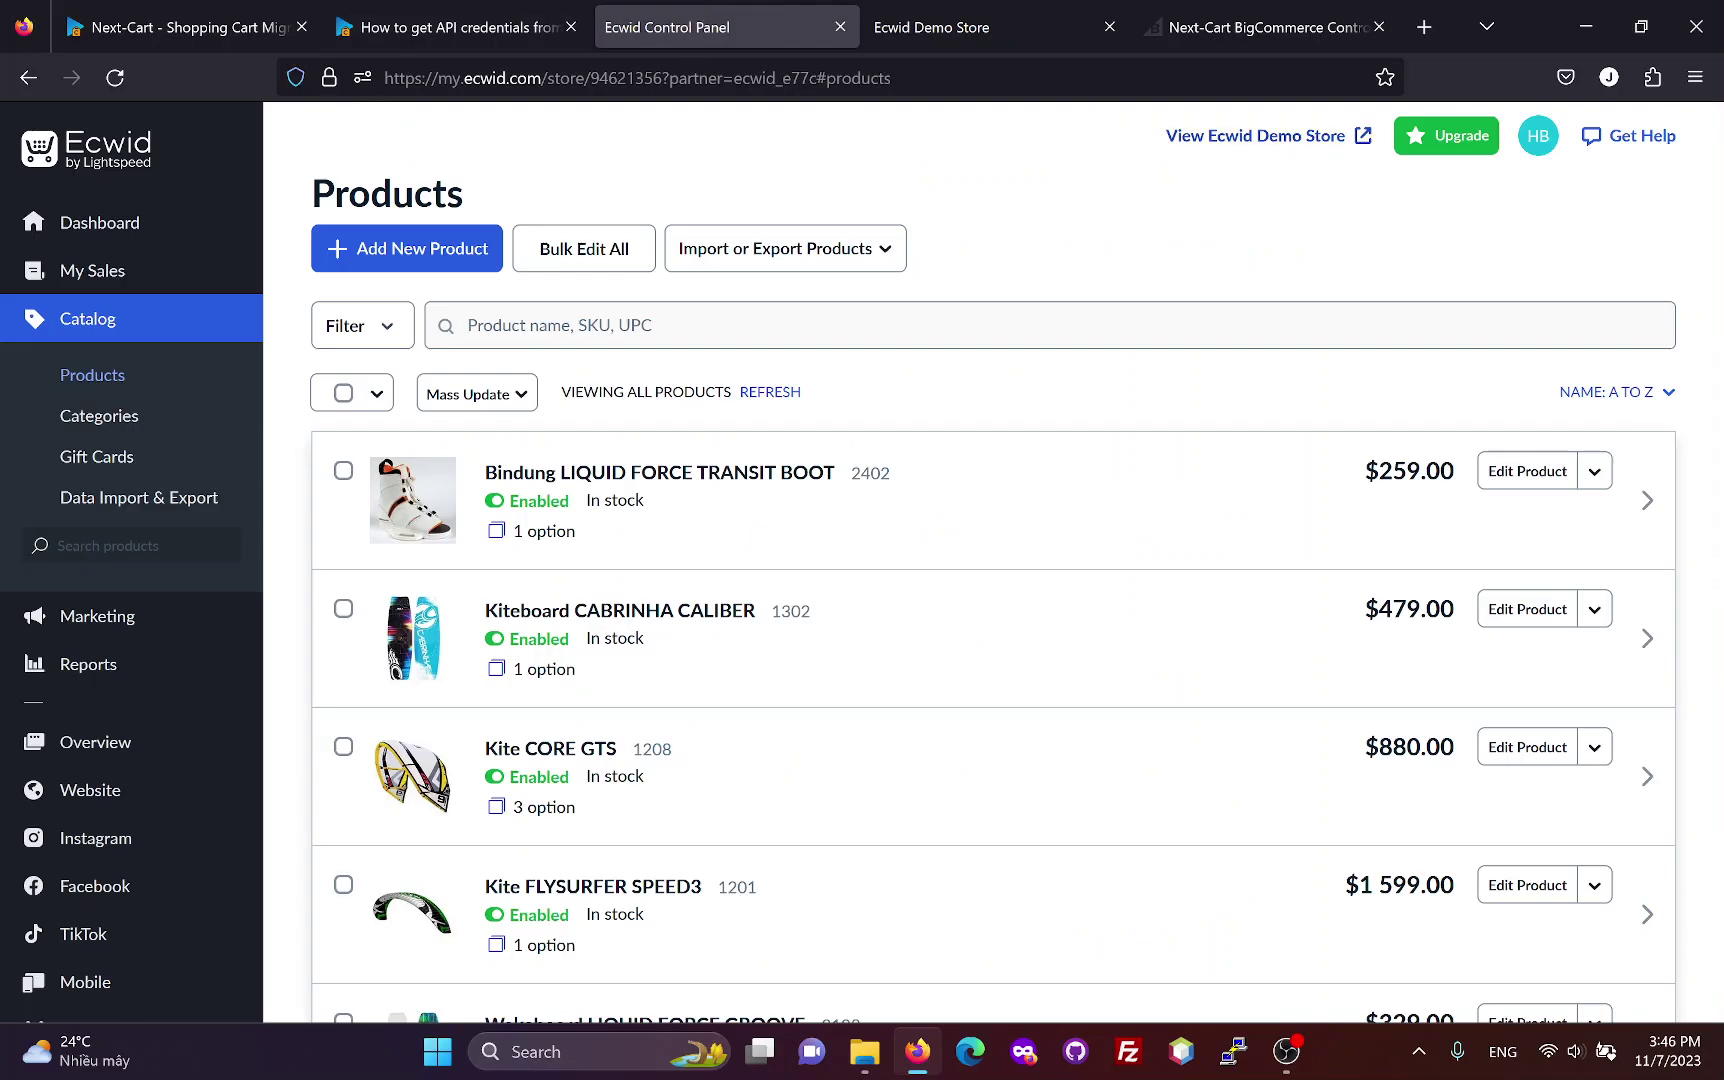
click(512, 30)
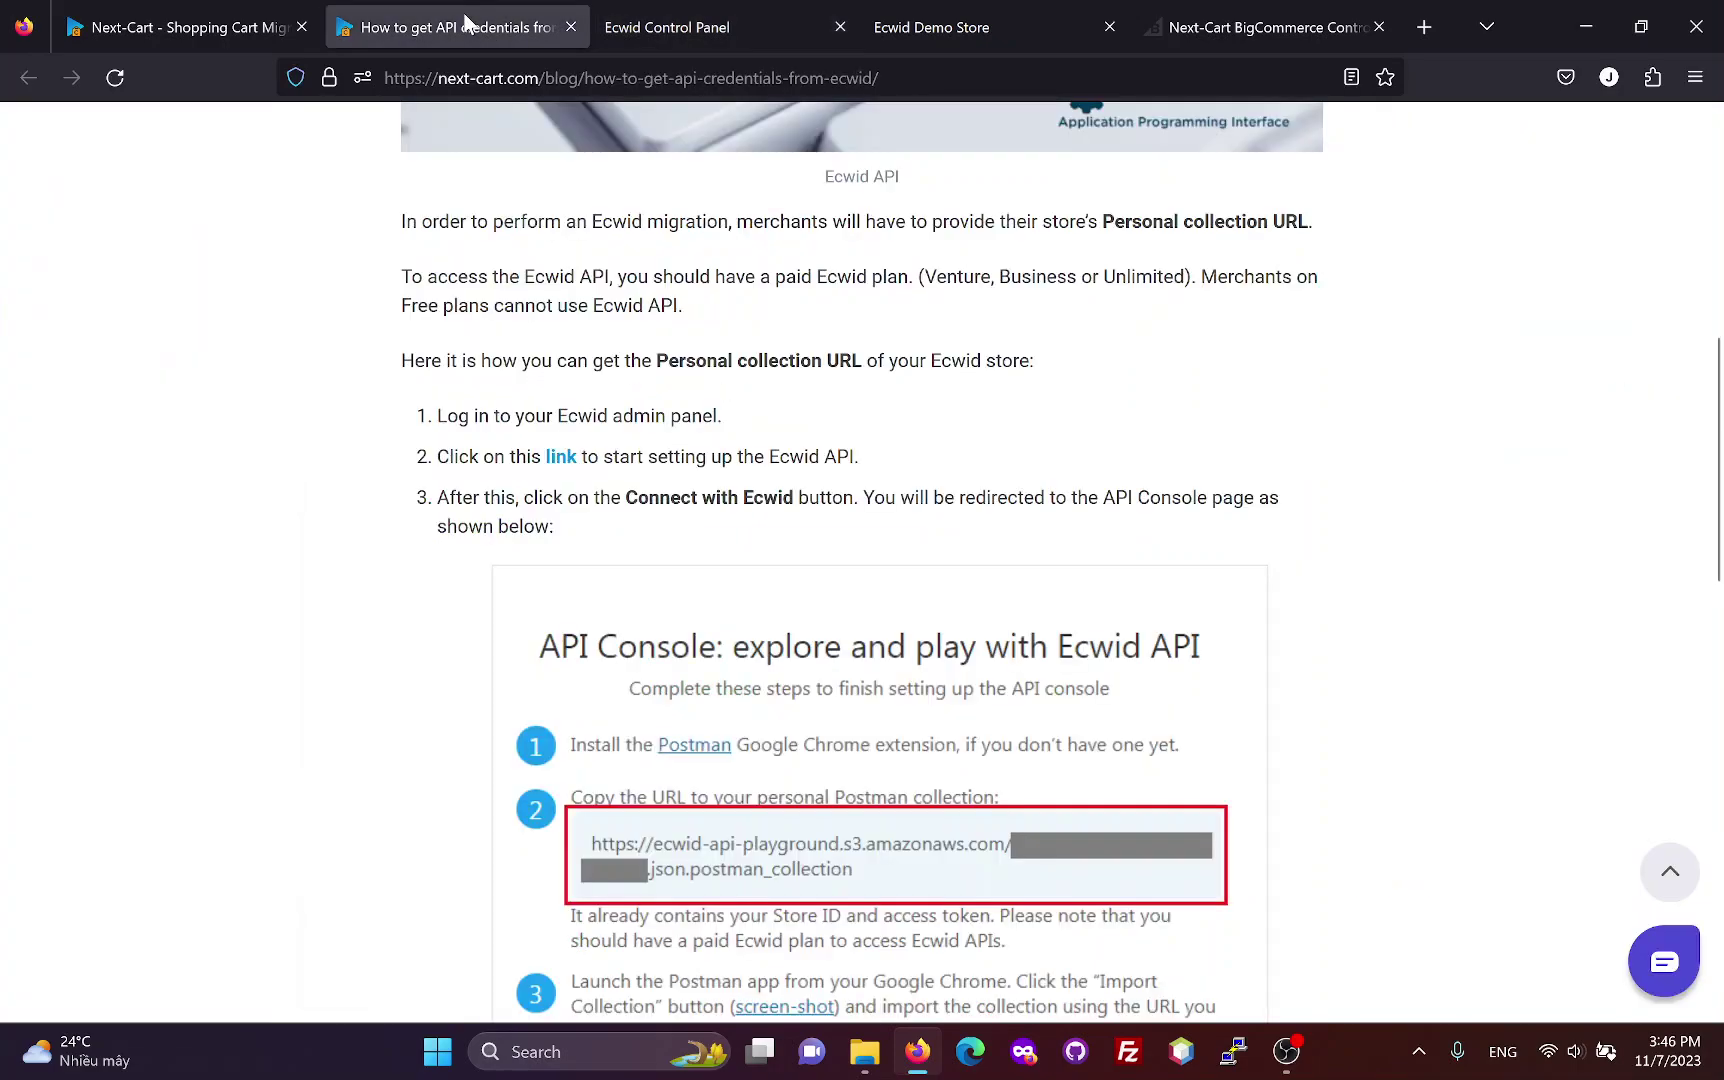
Connect the API Console with Ecwid and copy its personal Postman collection URL into the source cart's Personal collection URL.
click(562, 459)
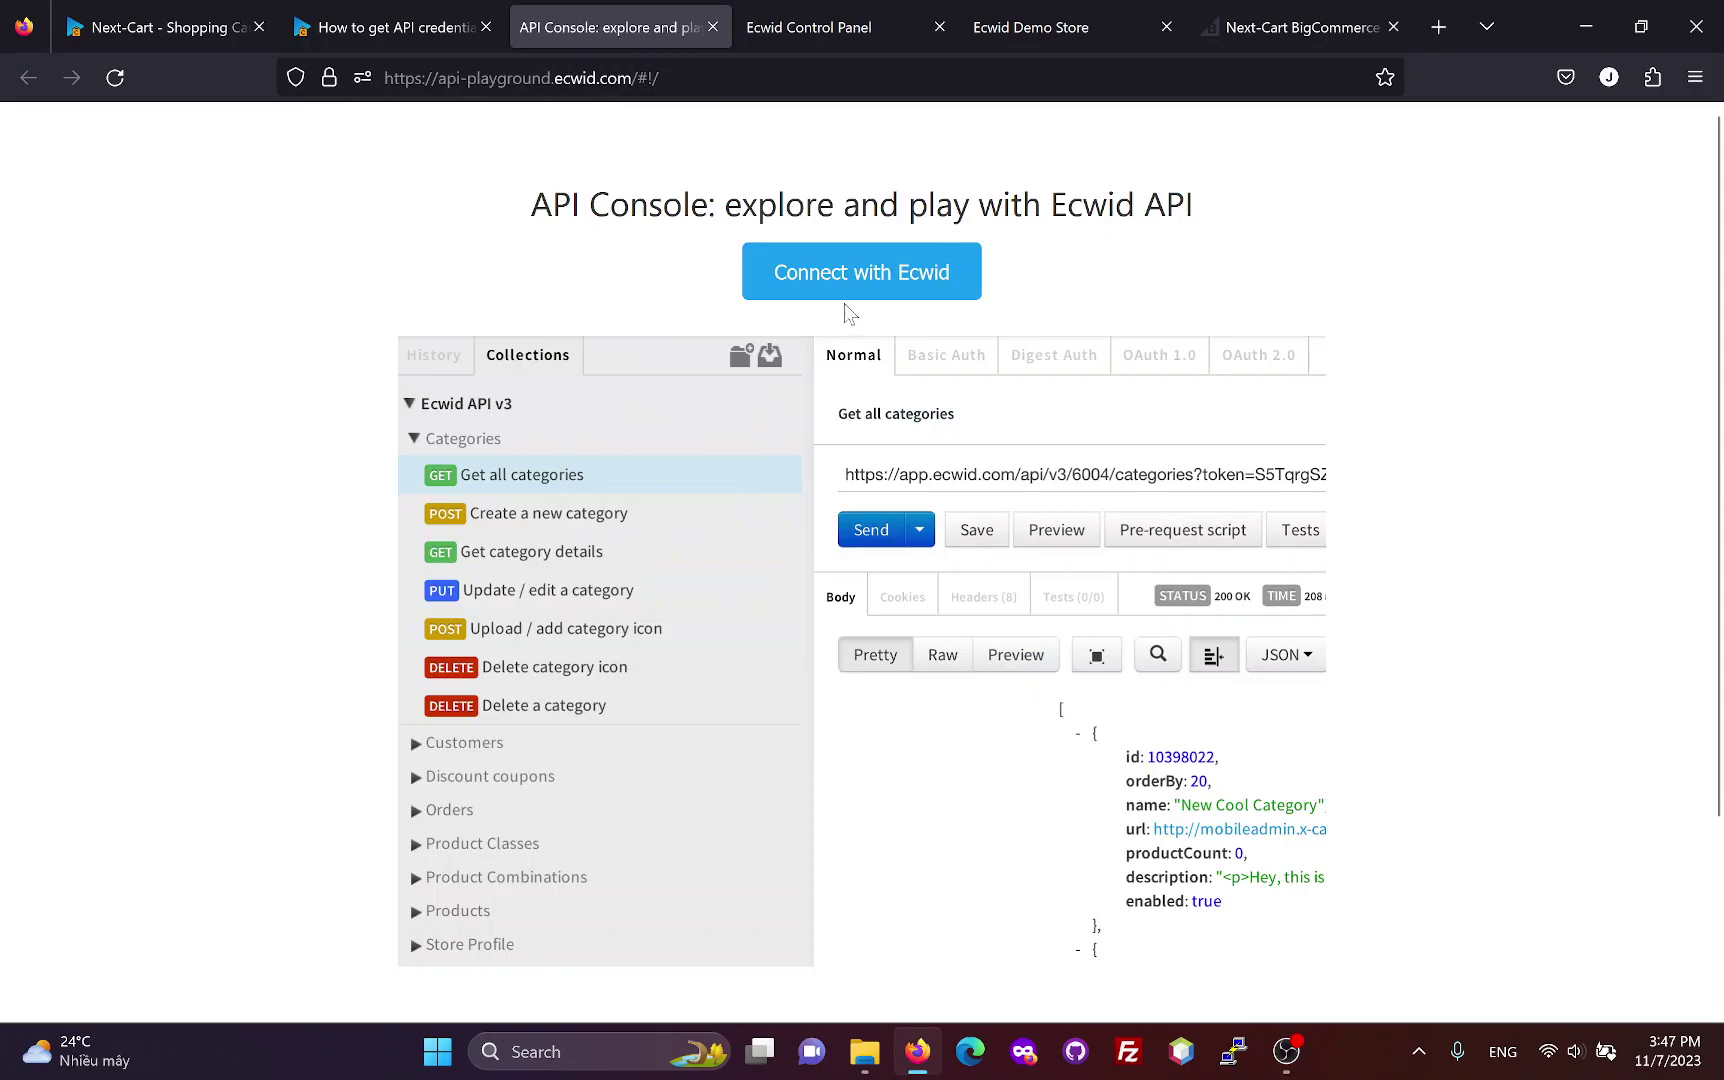
click(862, 281)
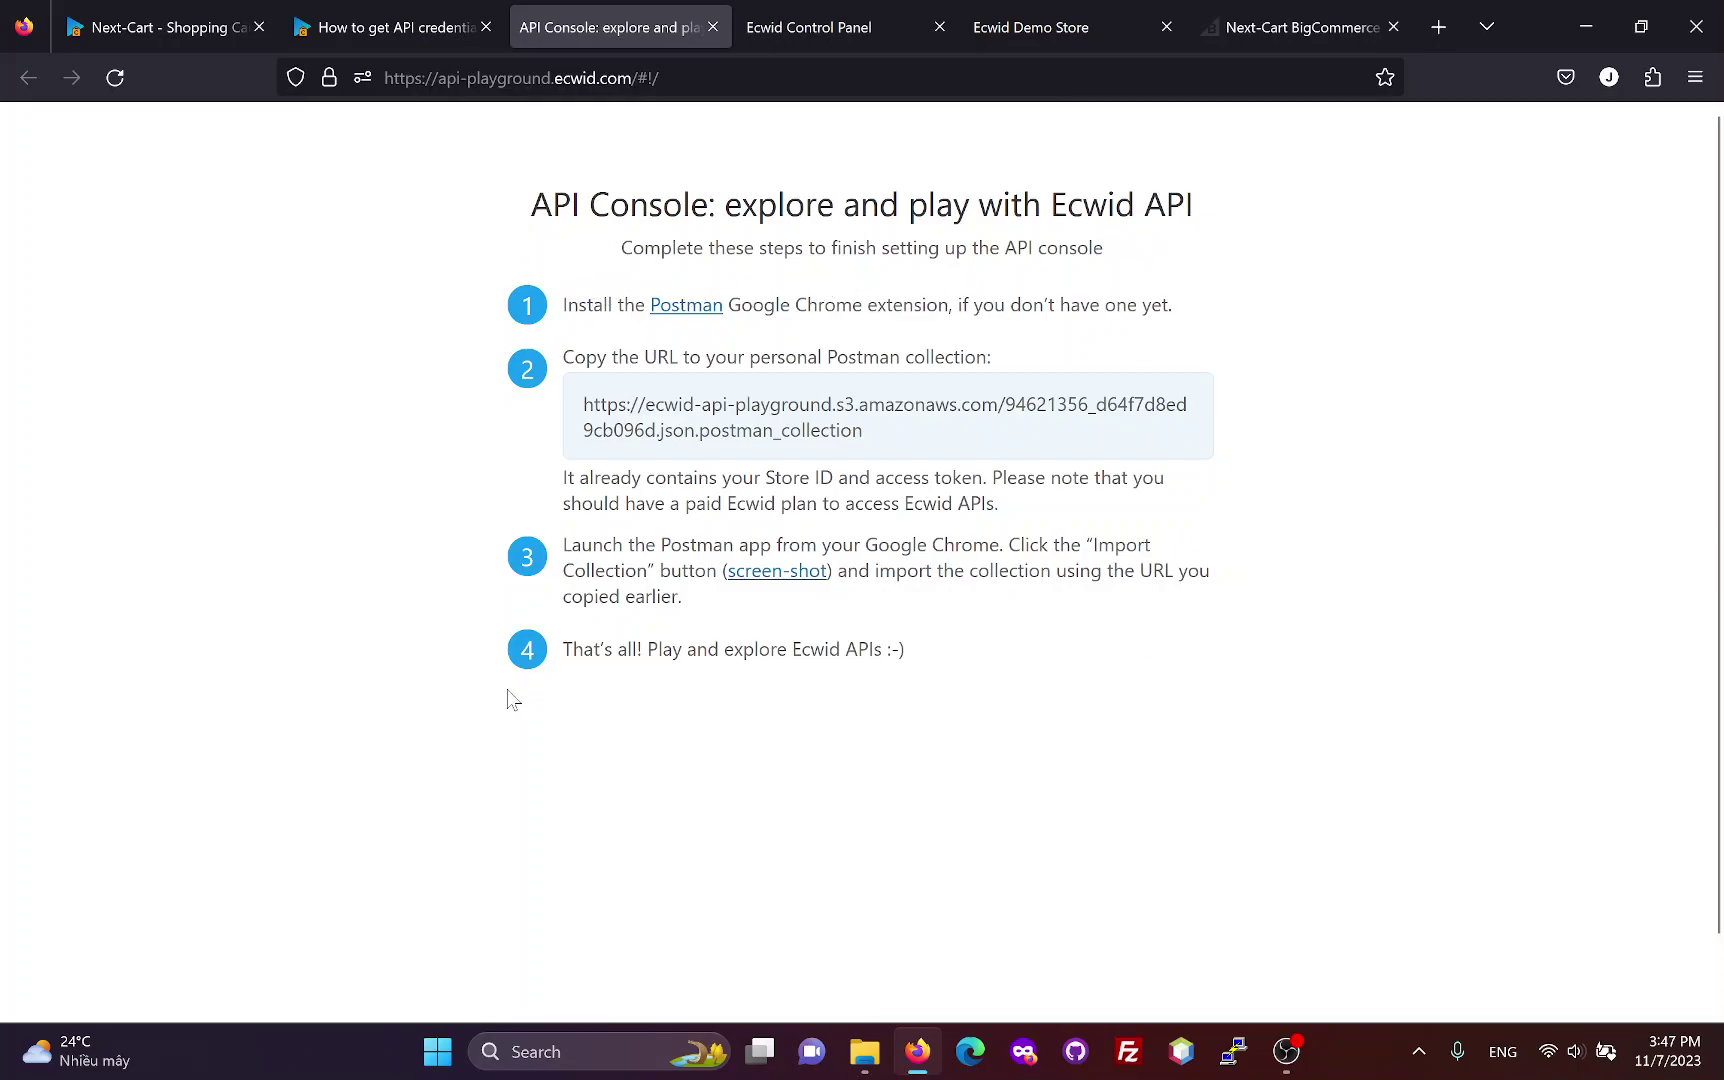
drag(896, 430, 583, 404)
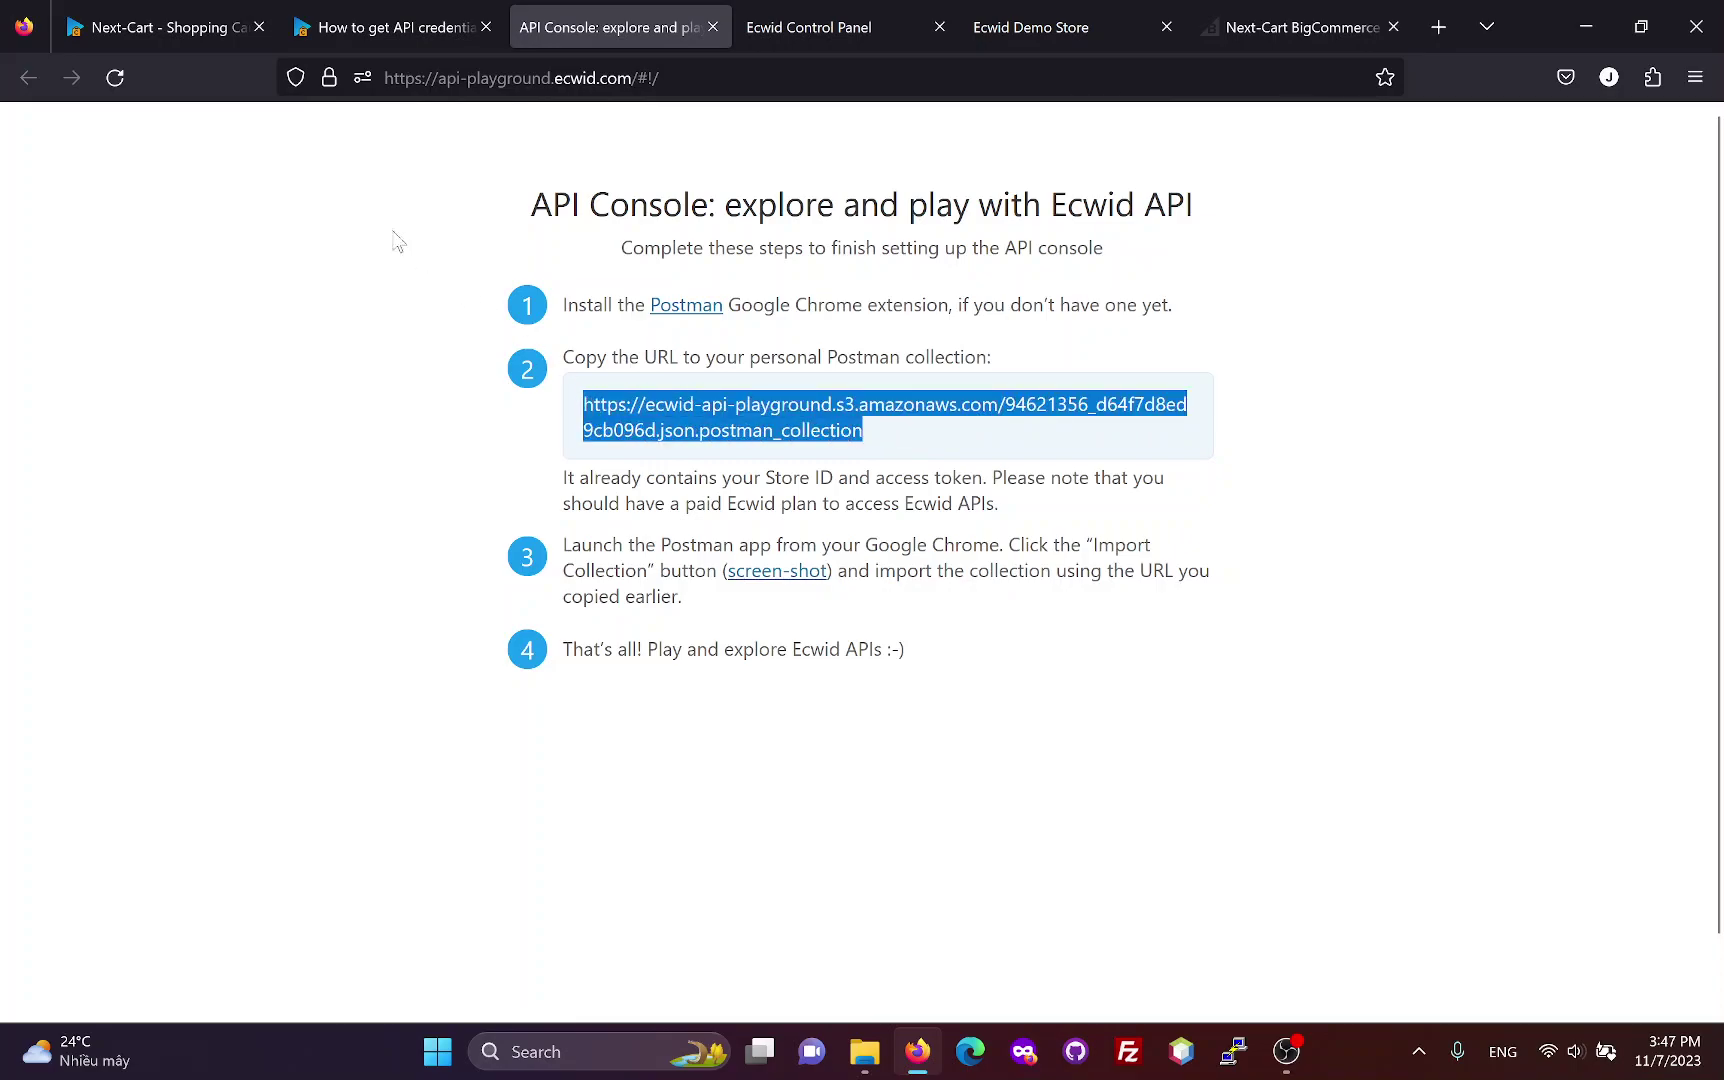
click(141, 30)
click(226, 700)
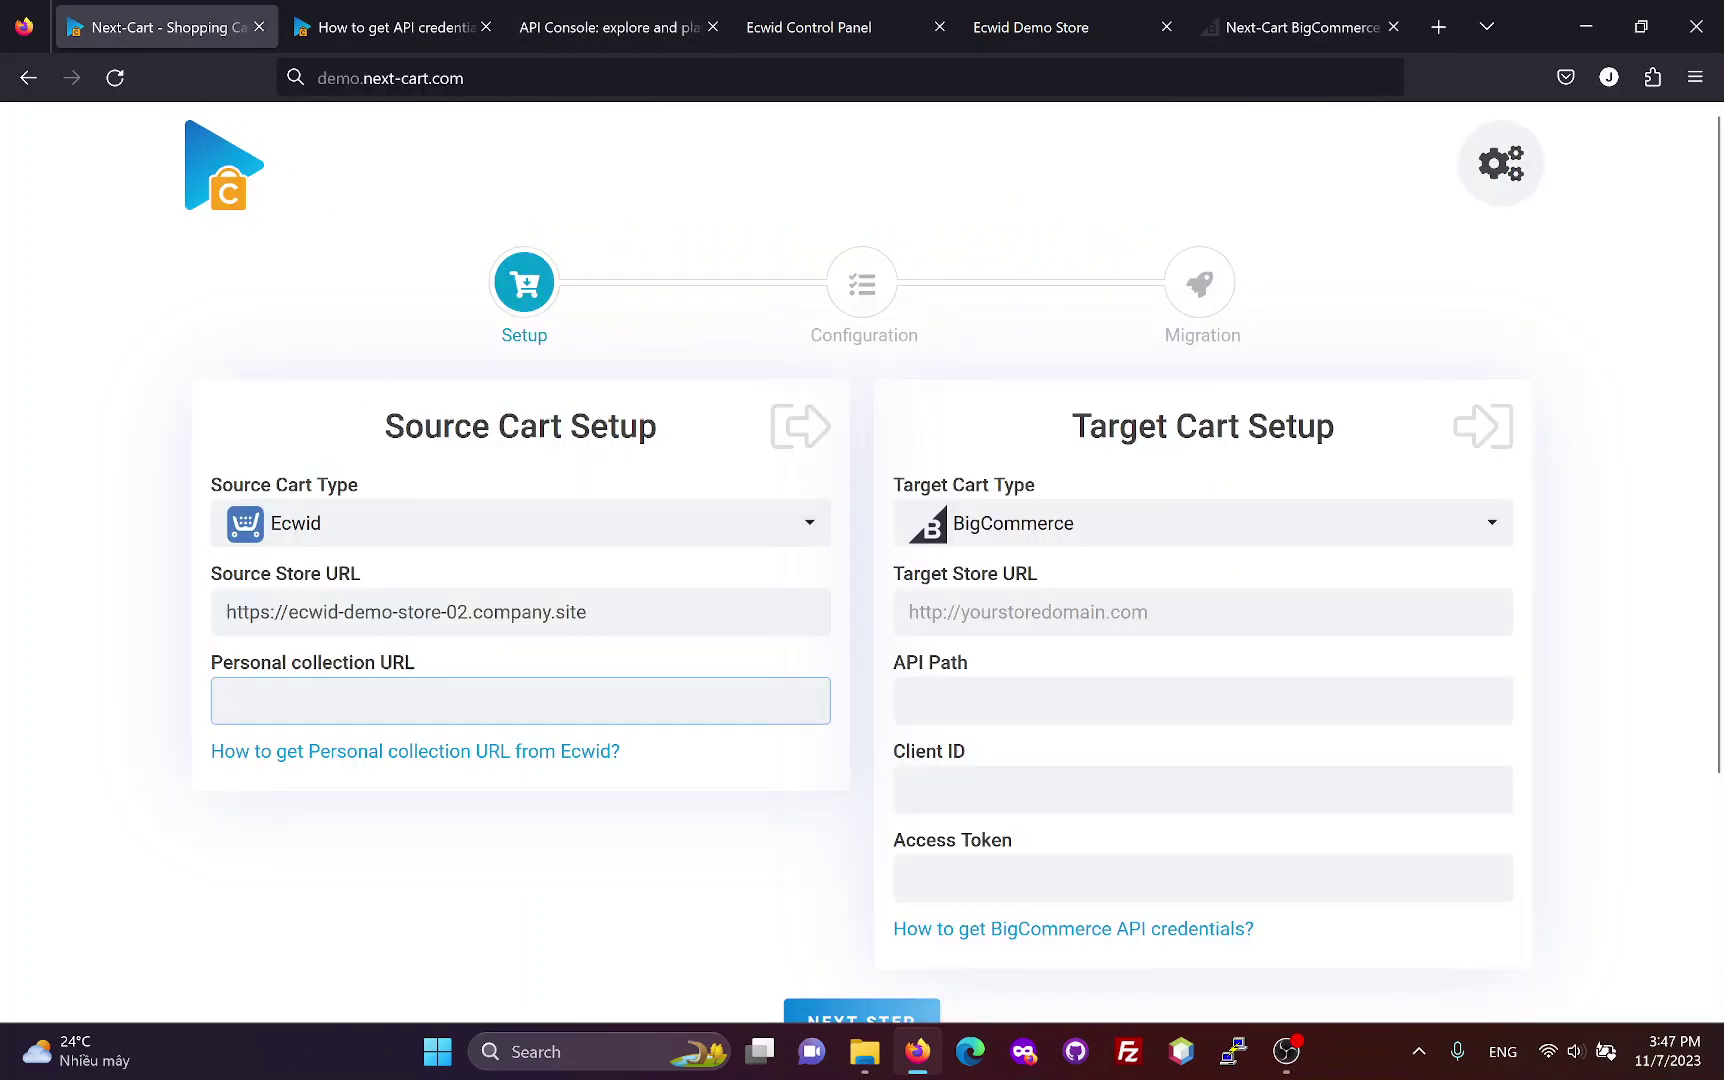
key(ctrl+v)
click(859, 663)
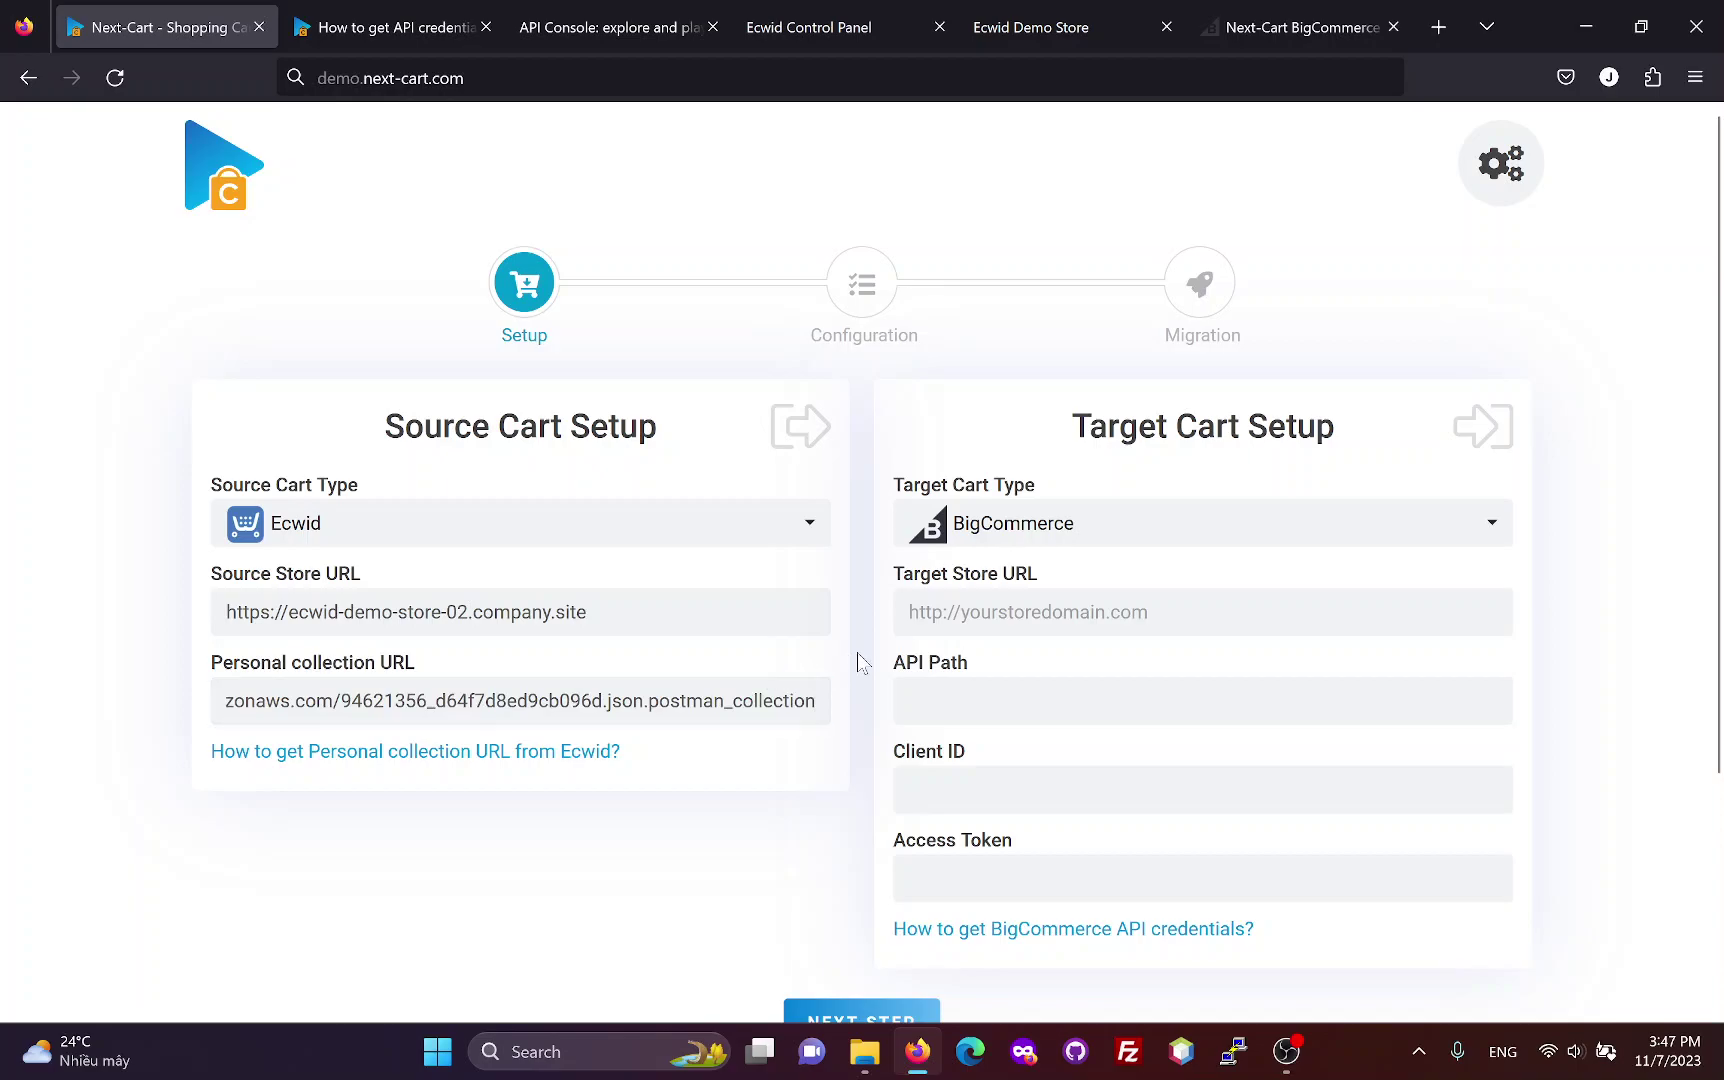
click(1000, 612)
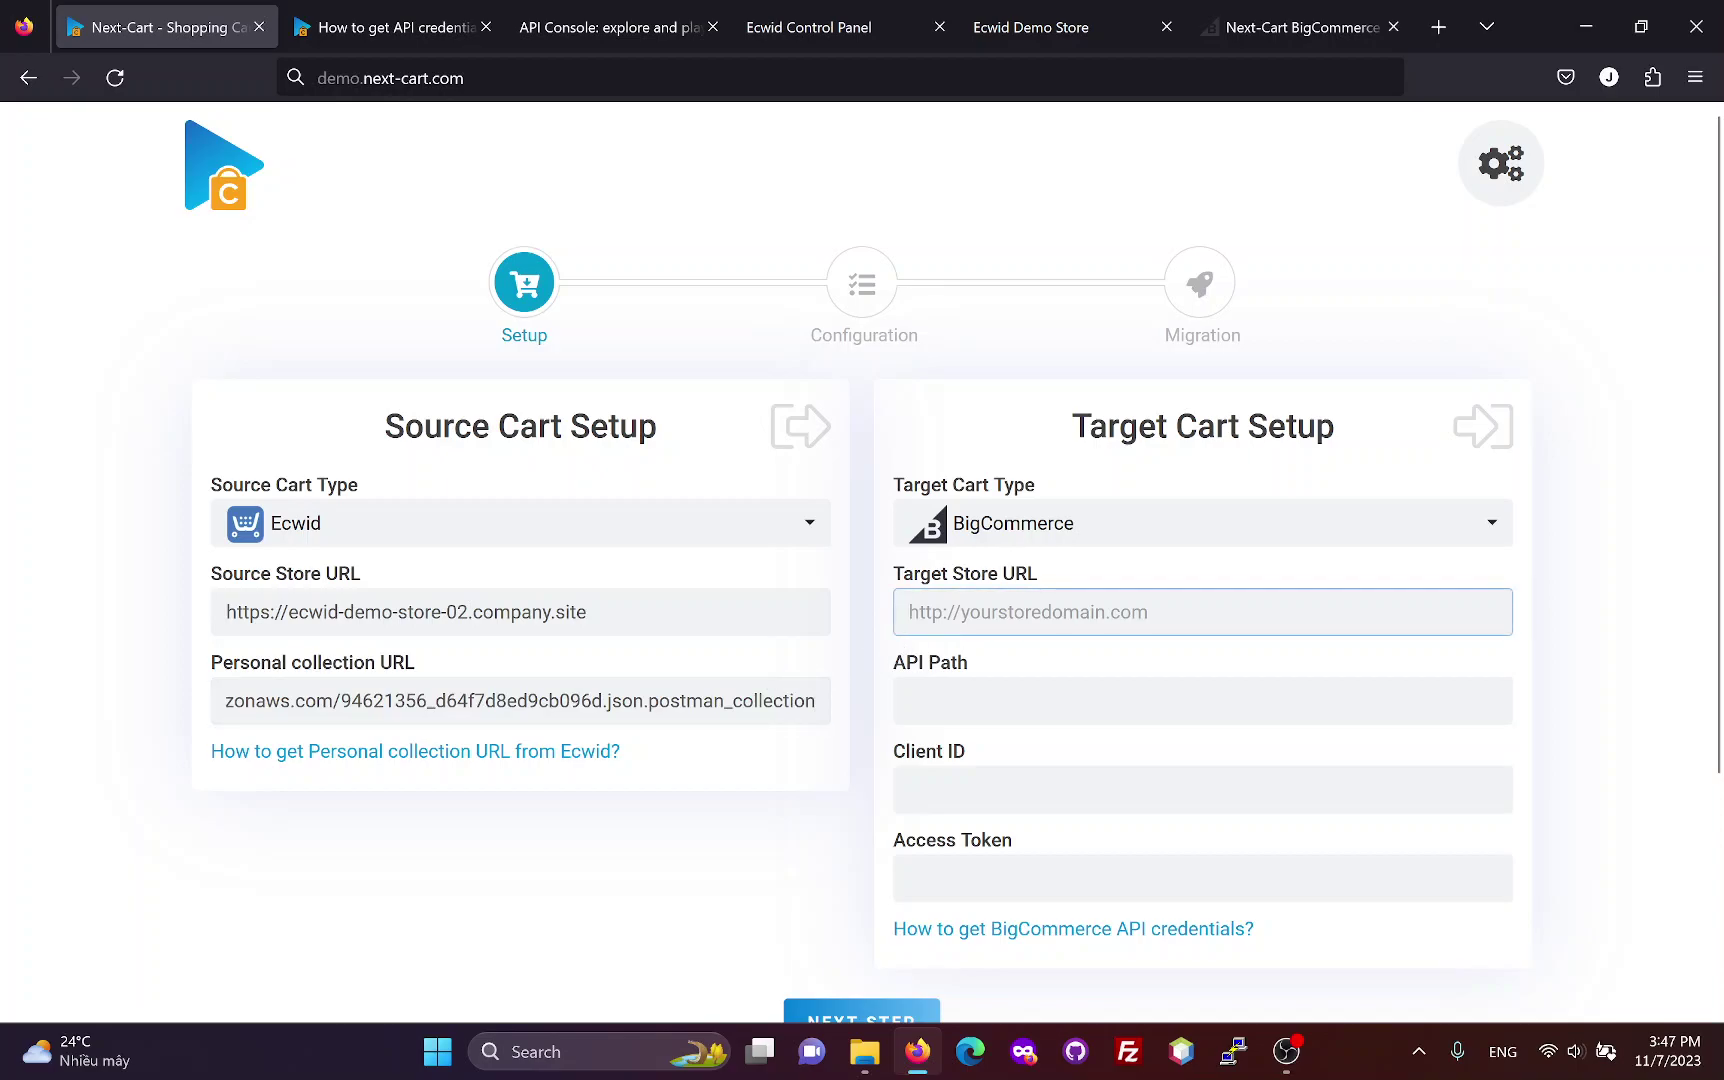
click(1277, 30)
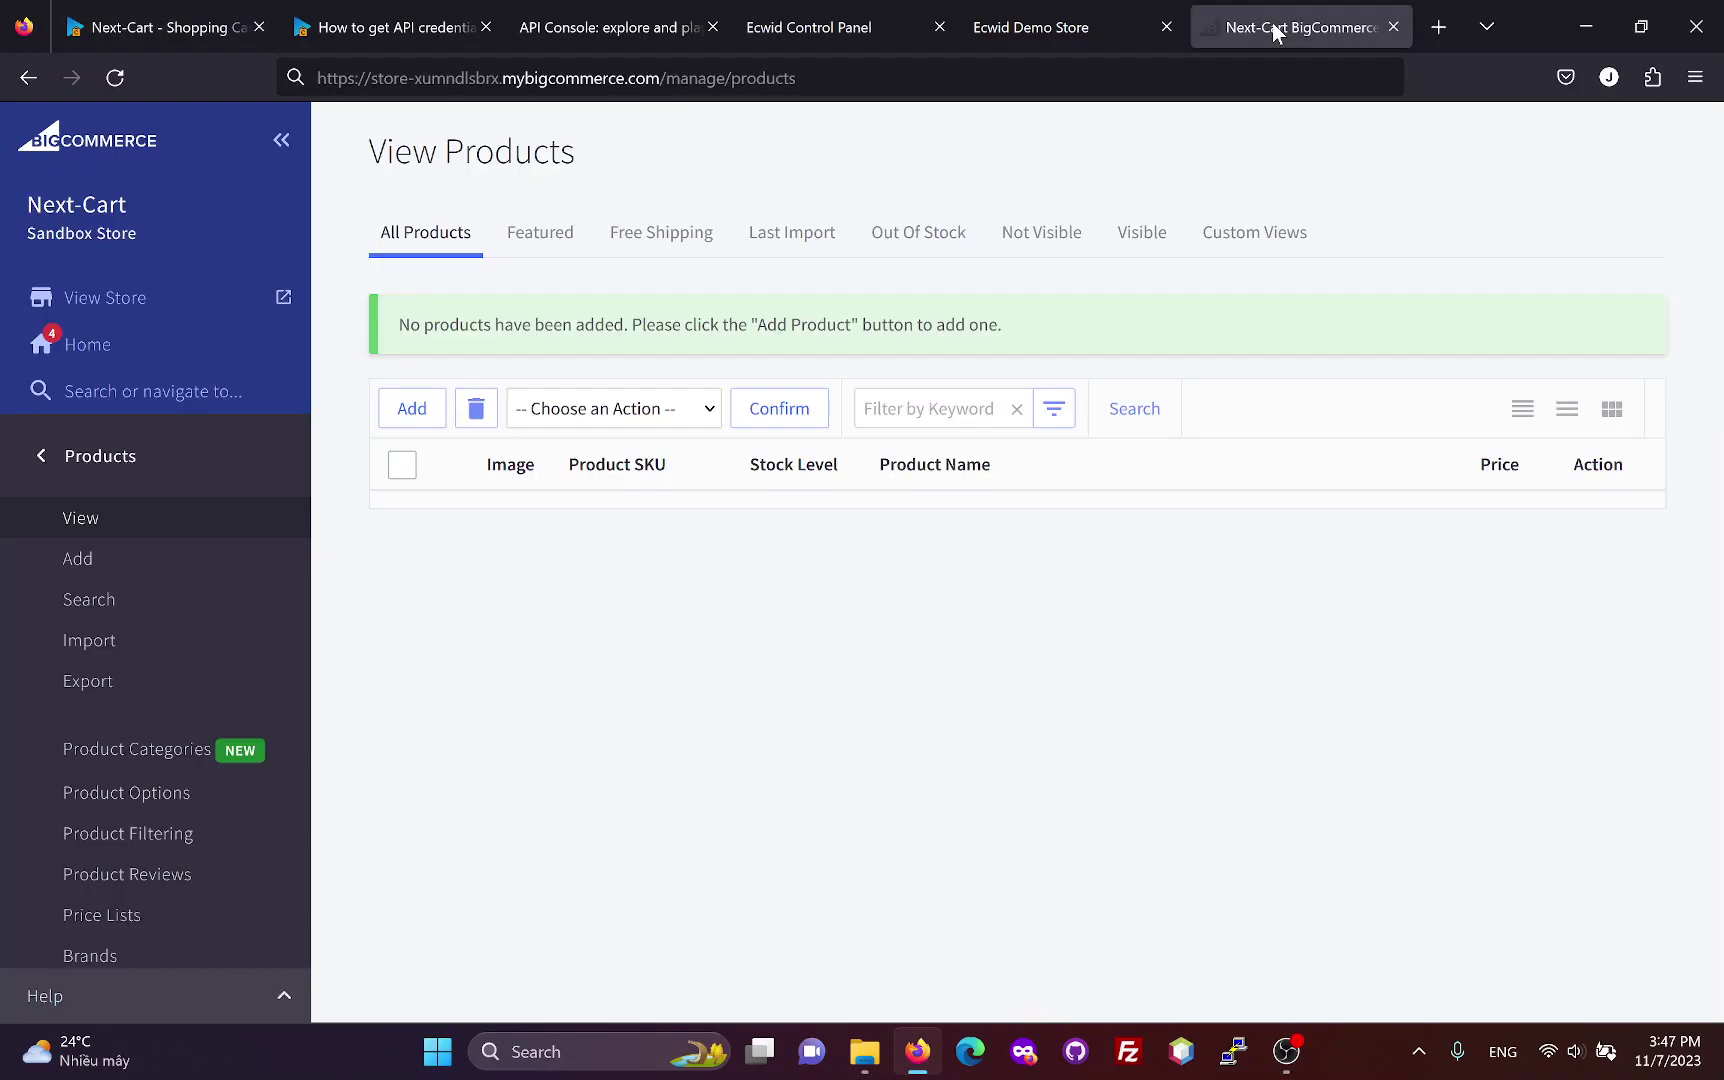
click(44, 465)
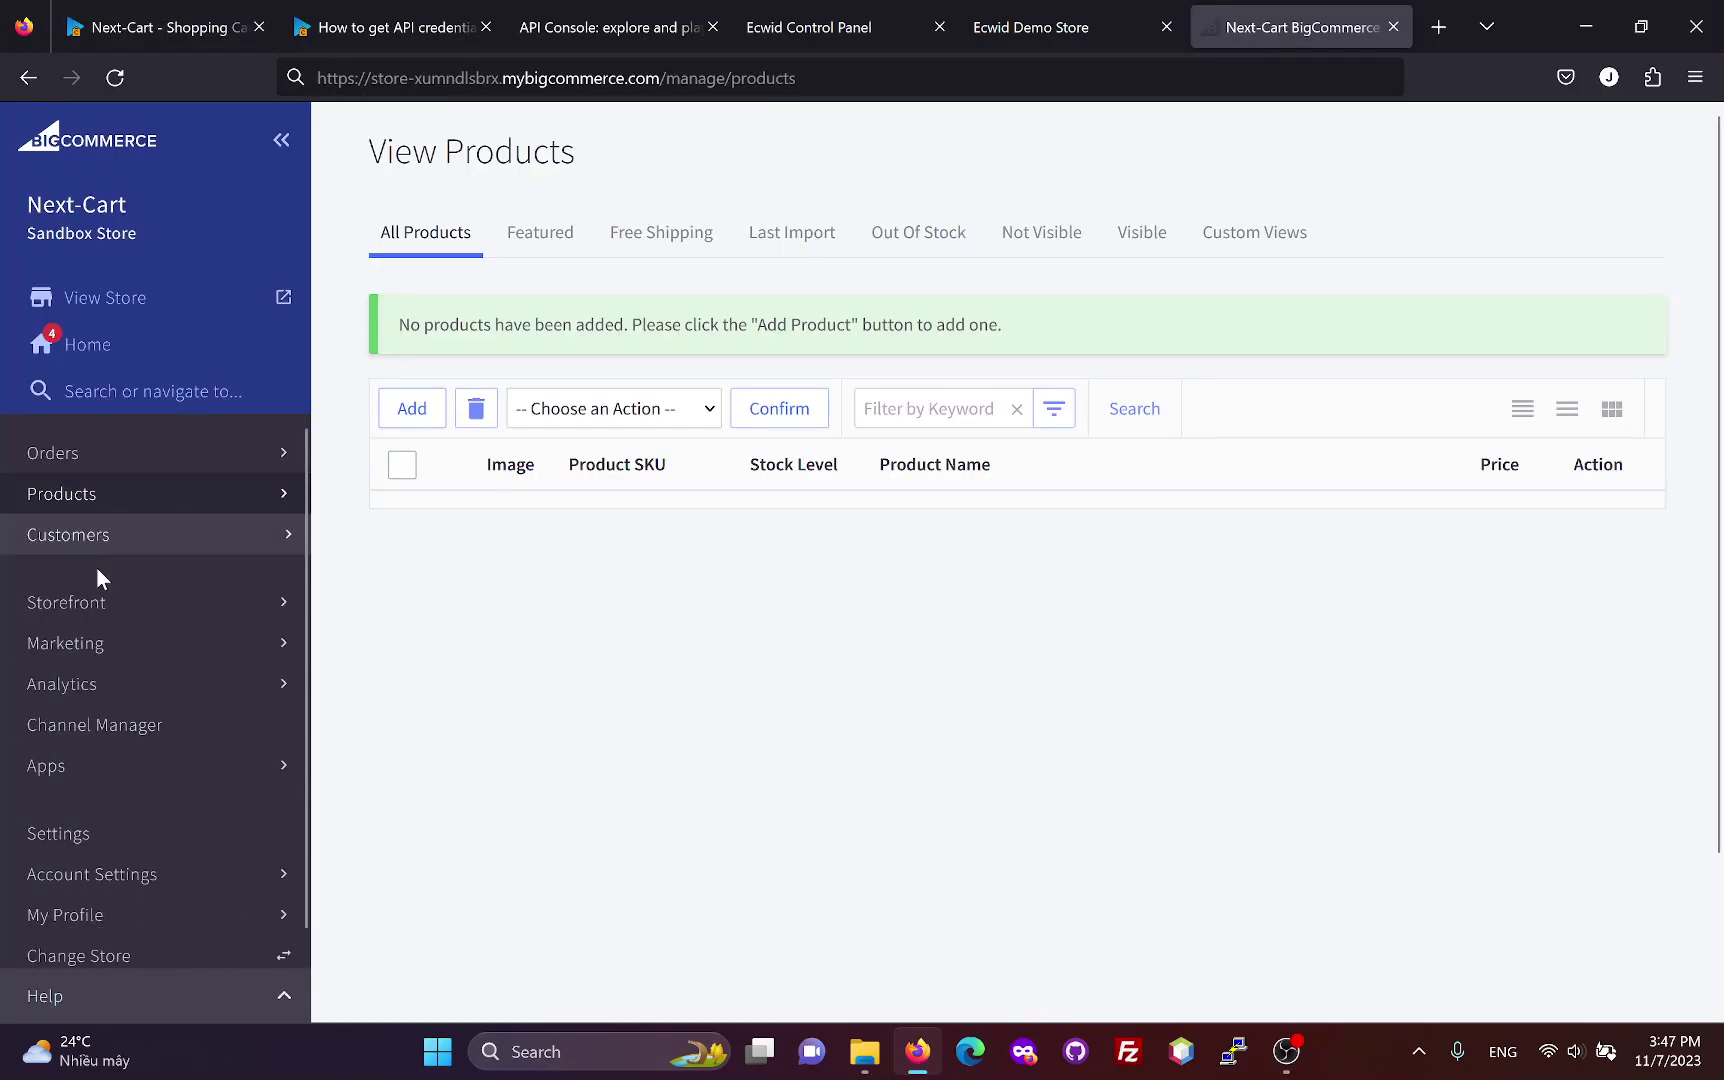
click(101, 737)
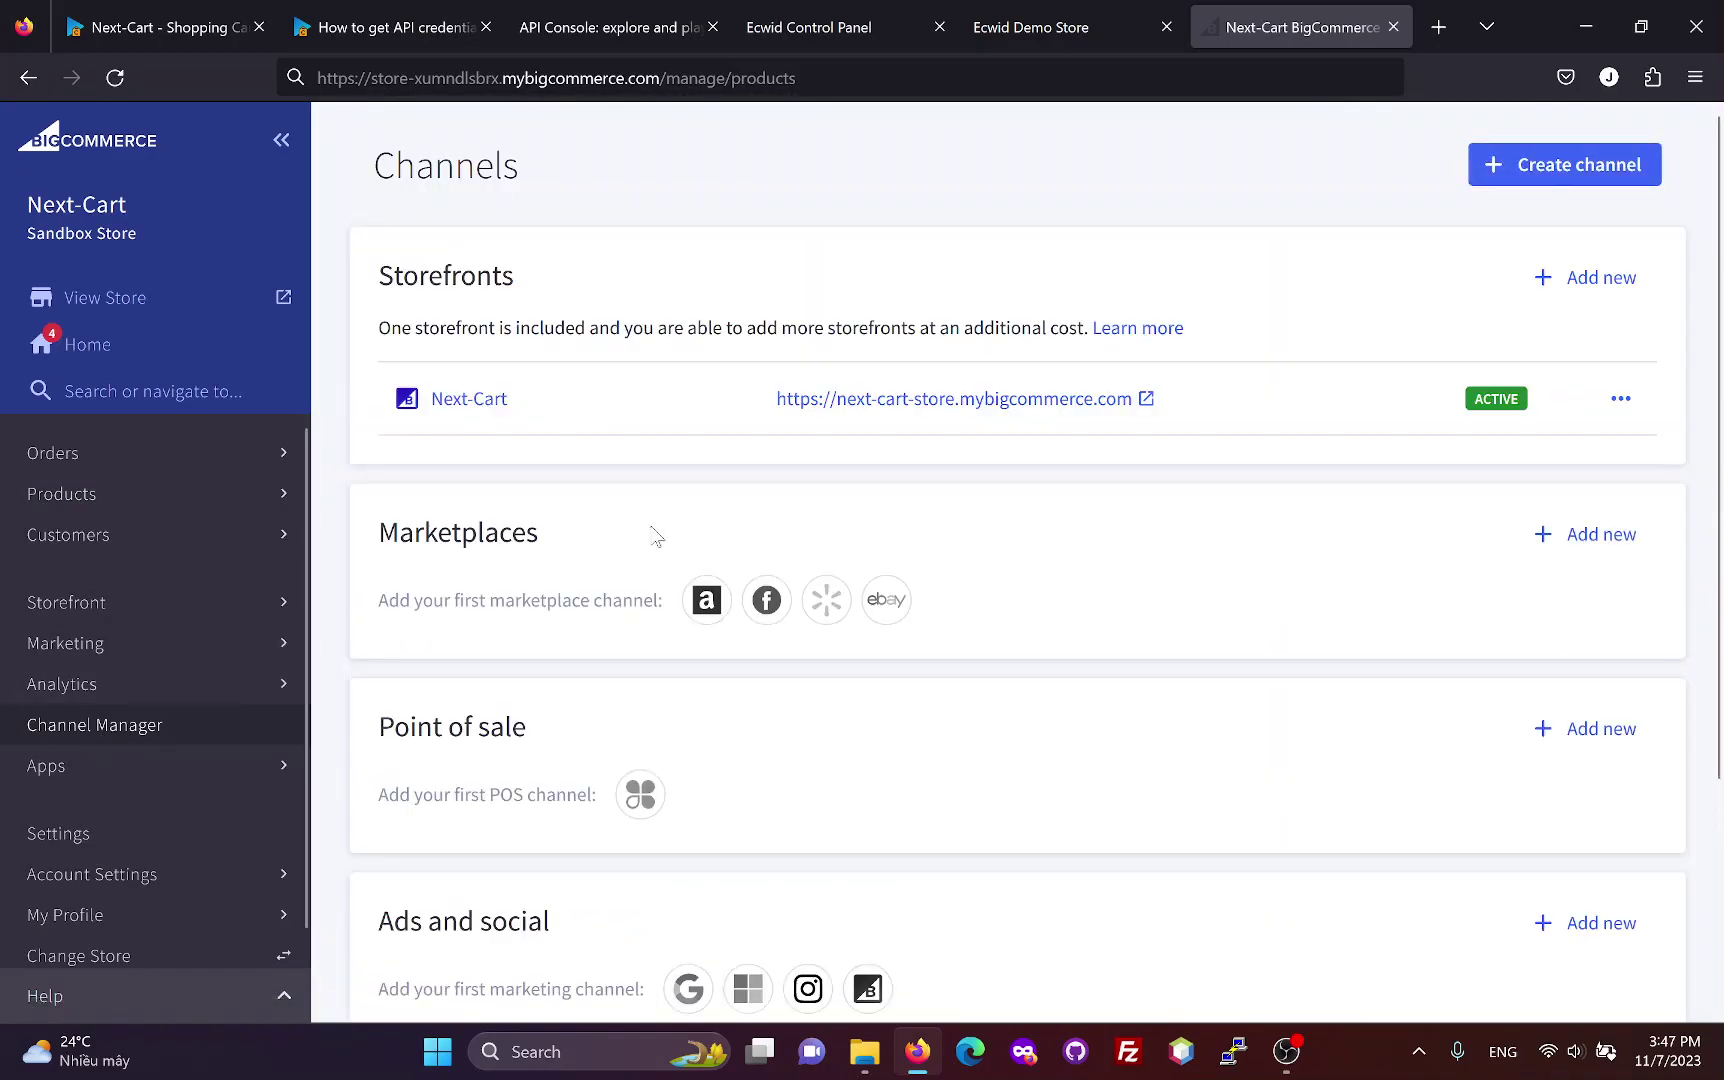
drag(776, 399, 1134, 399)
key(ctrl+c)
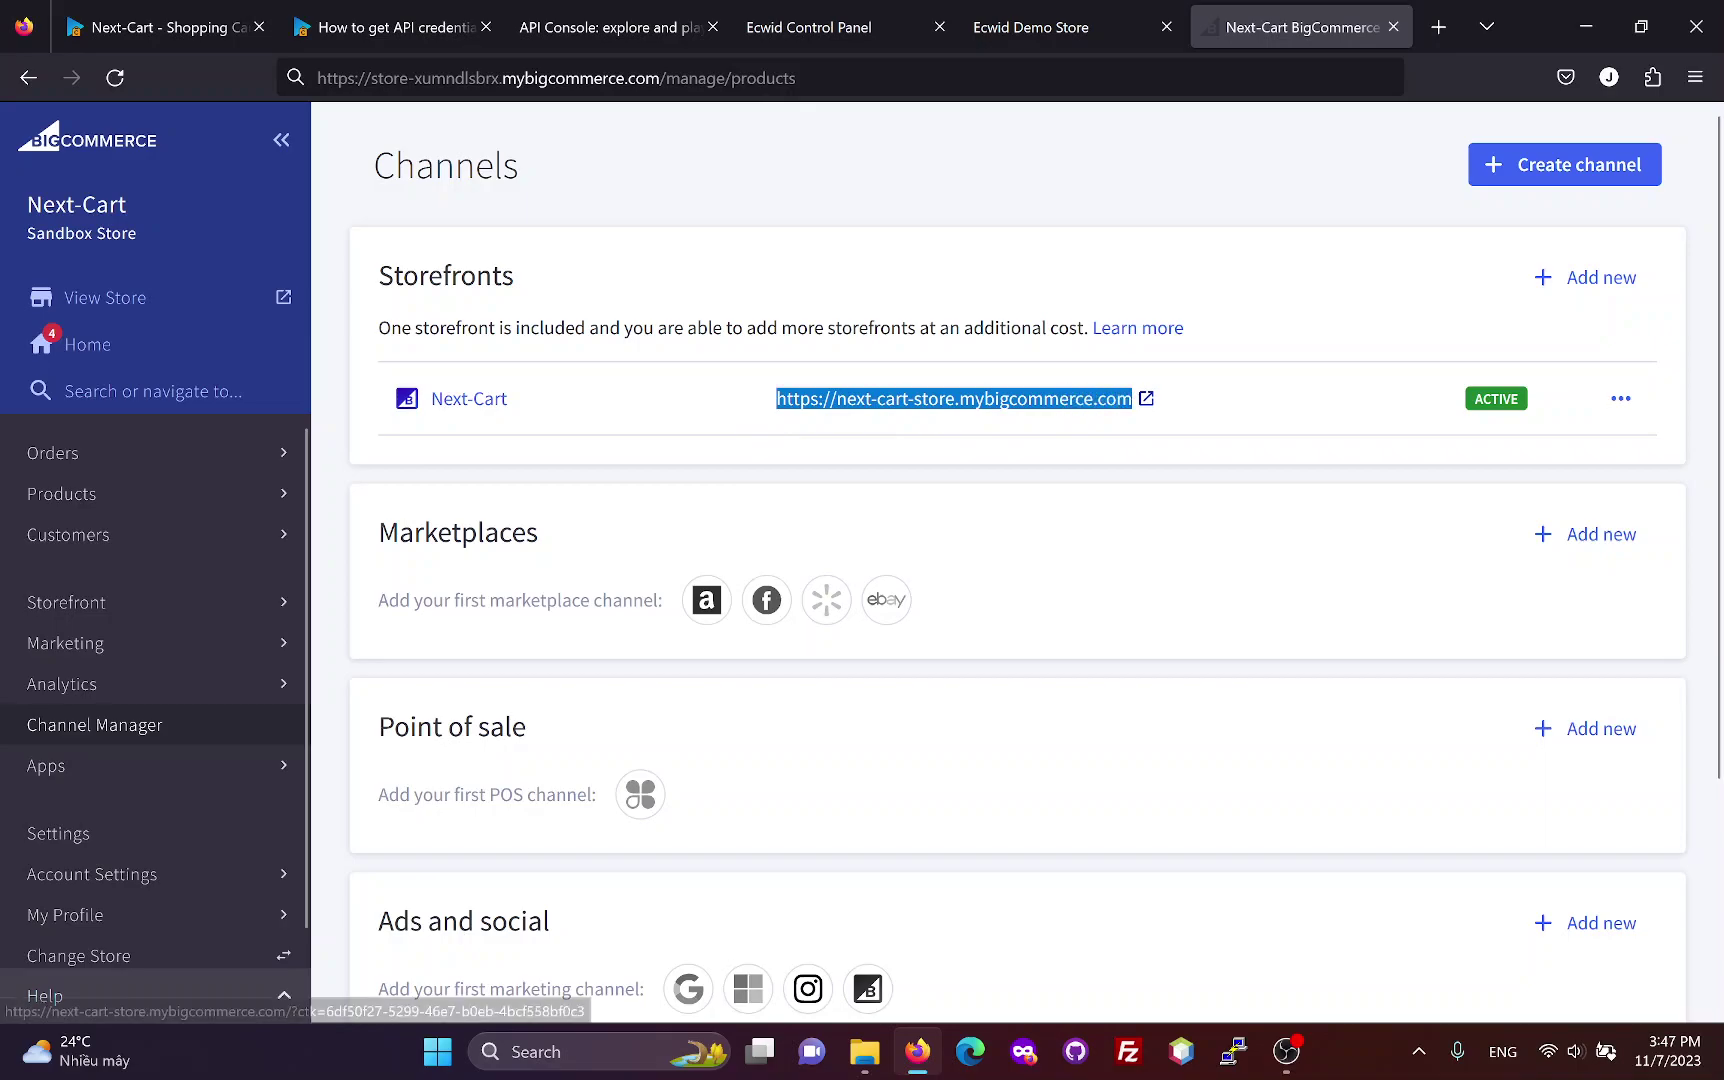
click(157, 12)
click(970, 600)
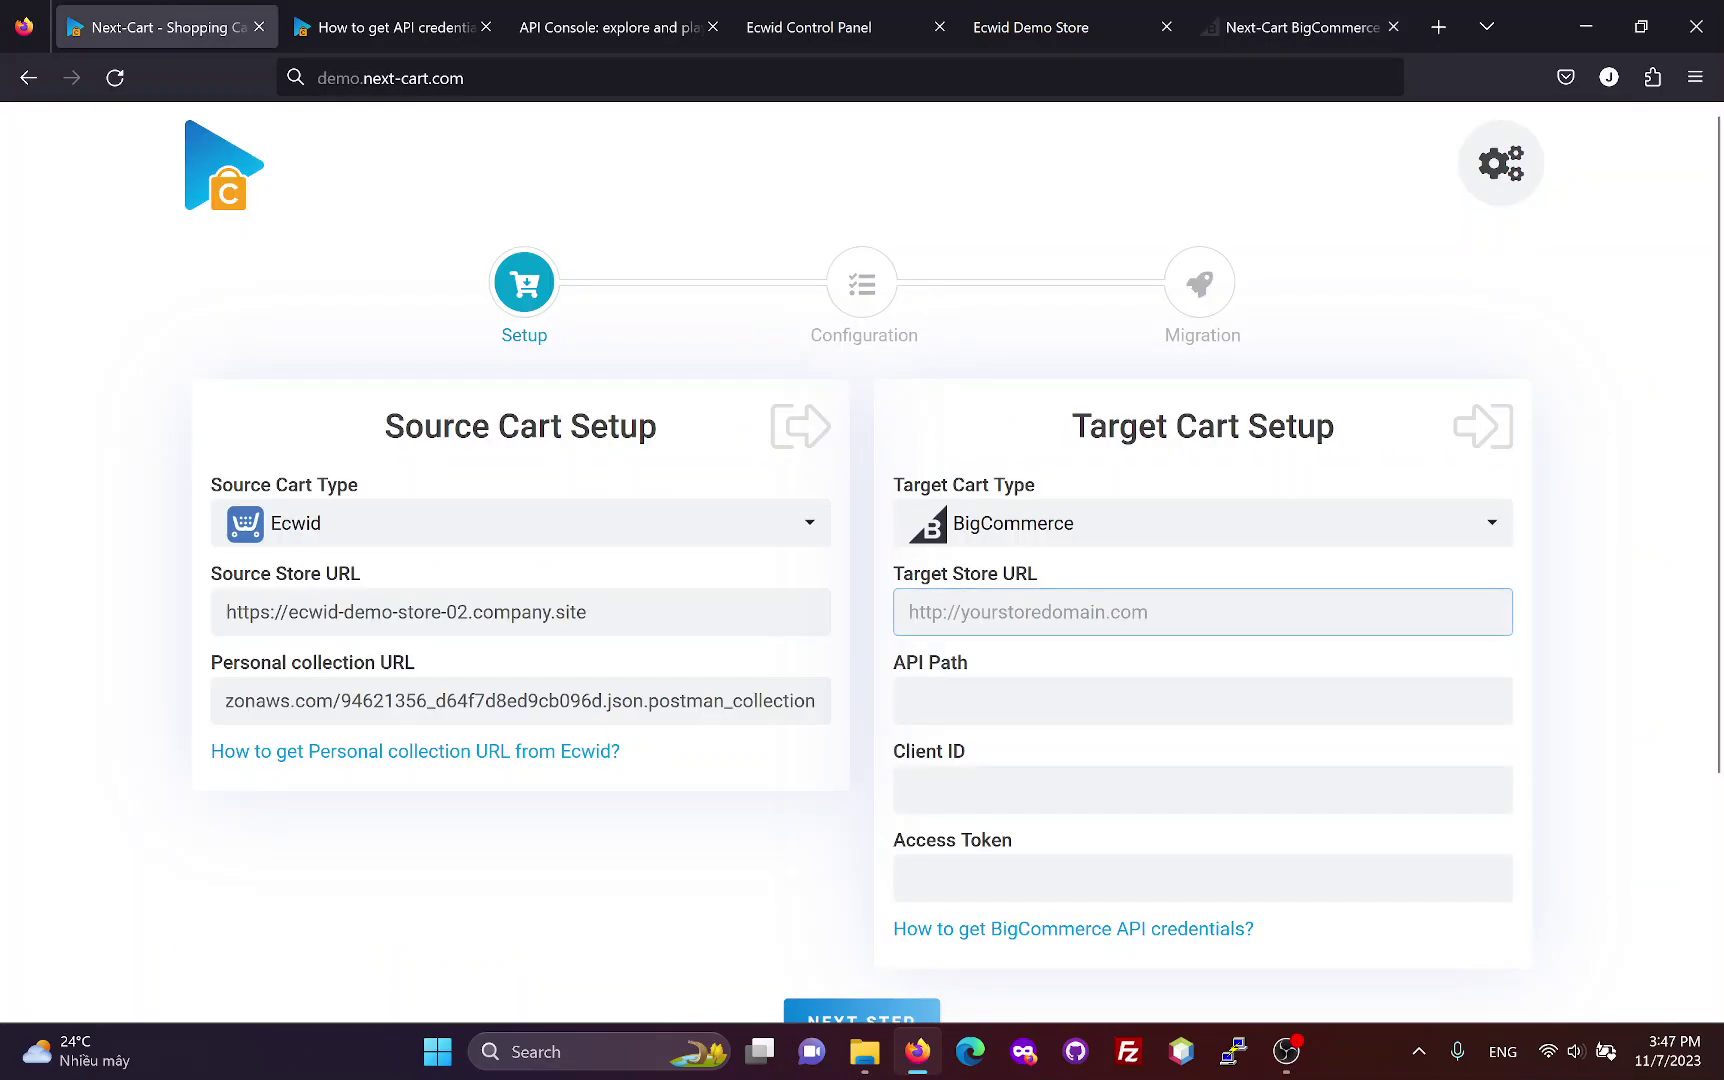
key(ctrl+v)
Open the guide on getting BigCommerce API credentials and read how to create a store-level API account.
click(1130, 700)
click(1137, 790)
click(1130, 878)
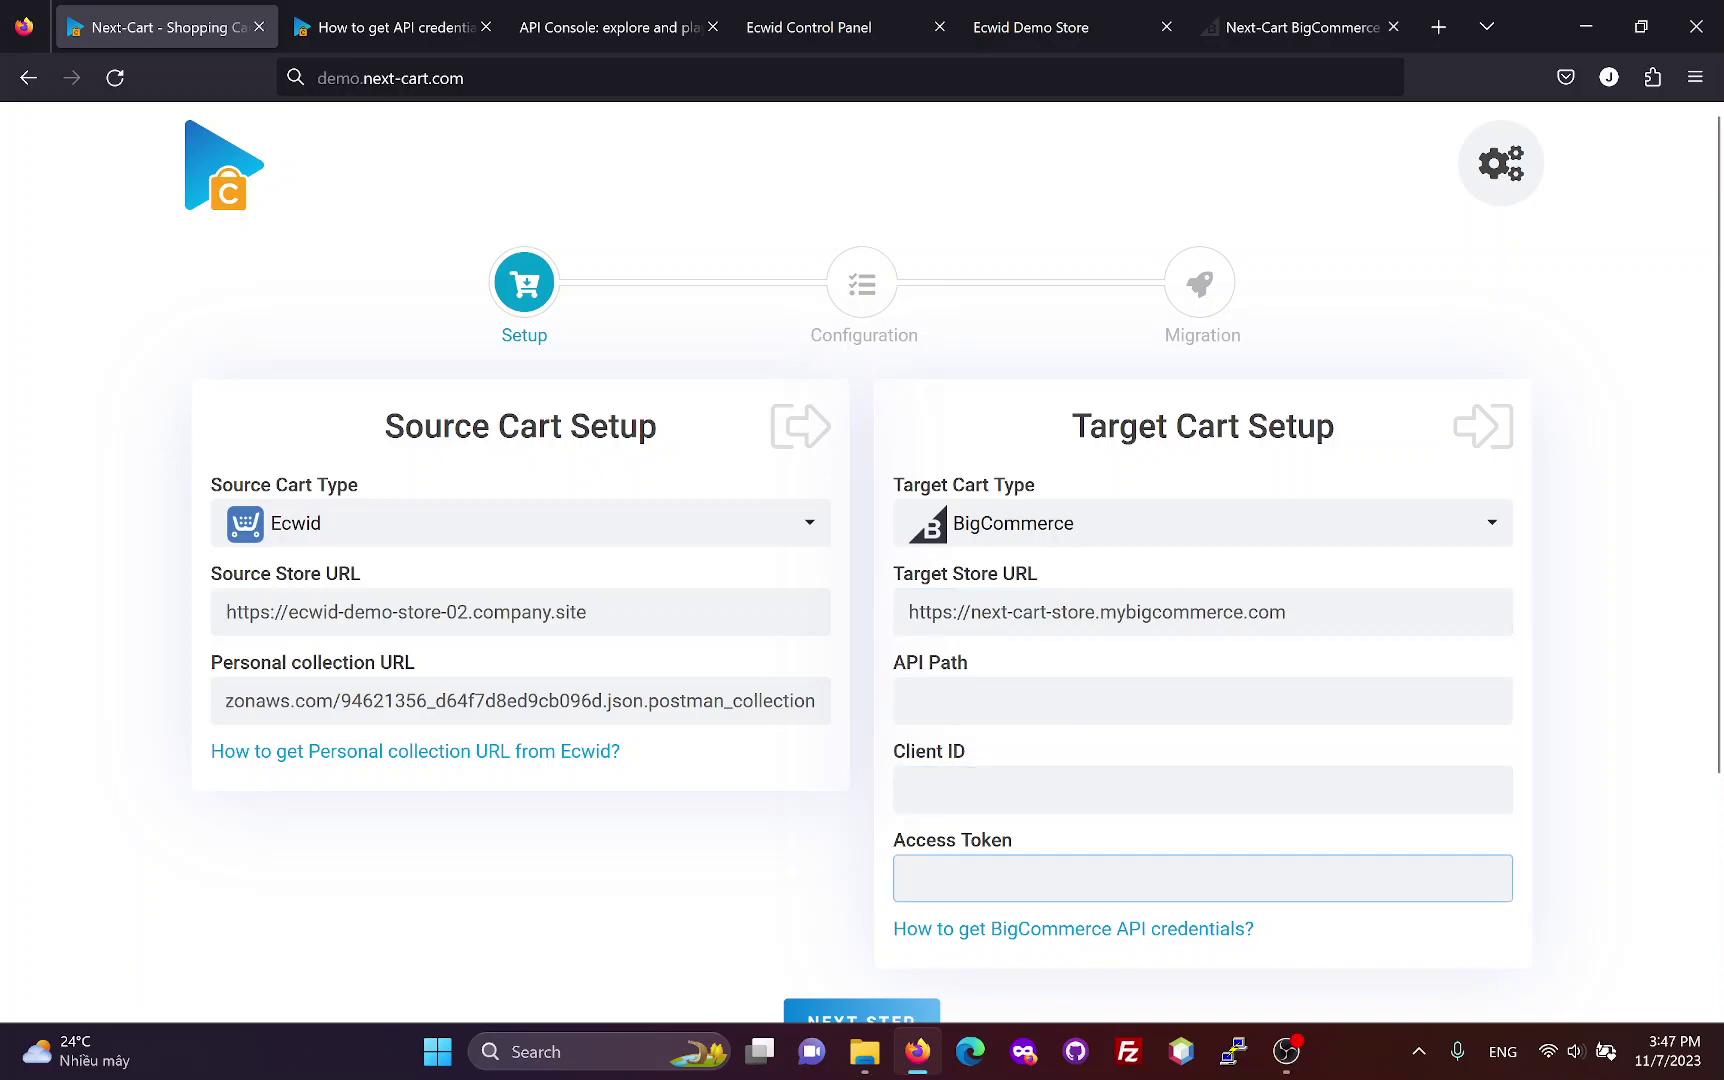
click(1070, 932)
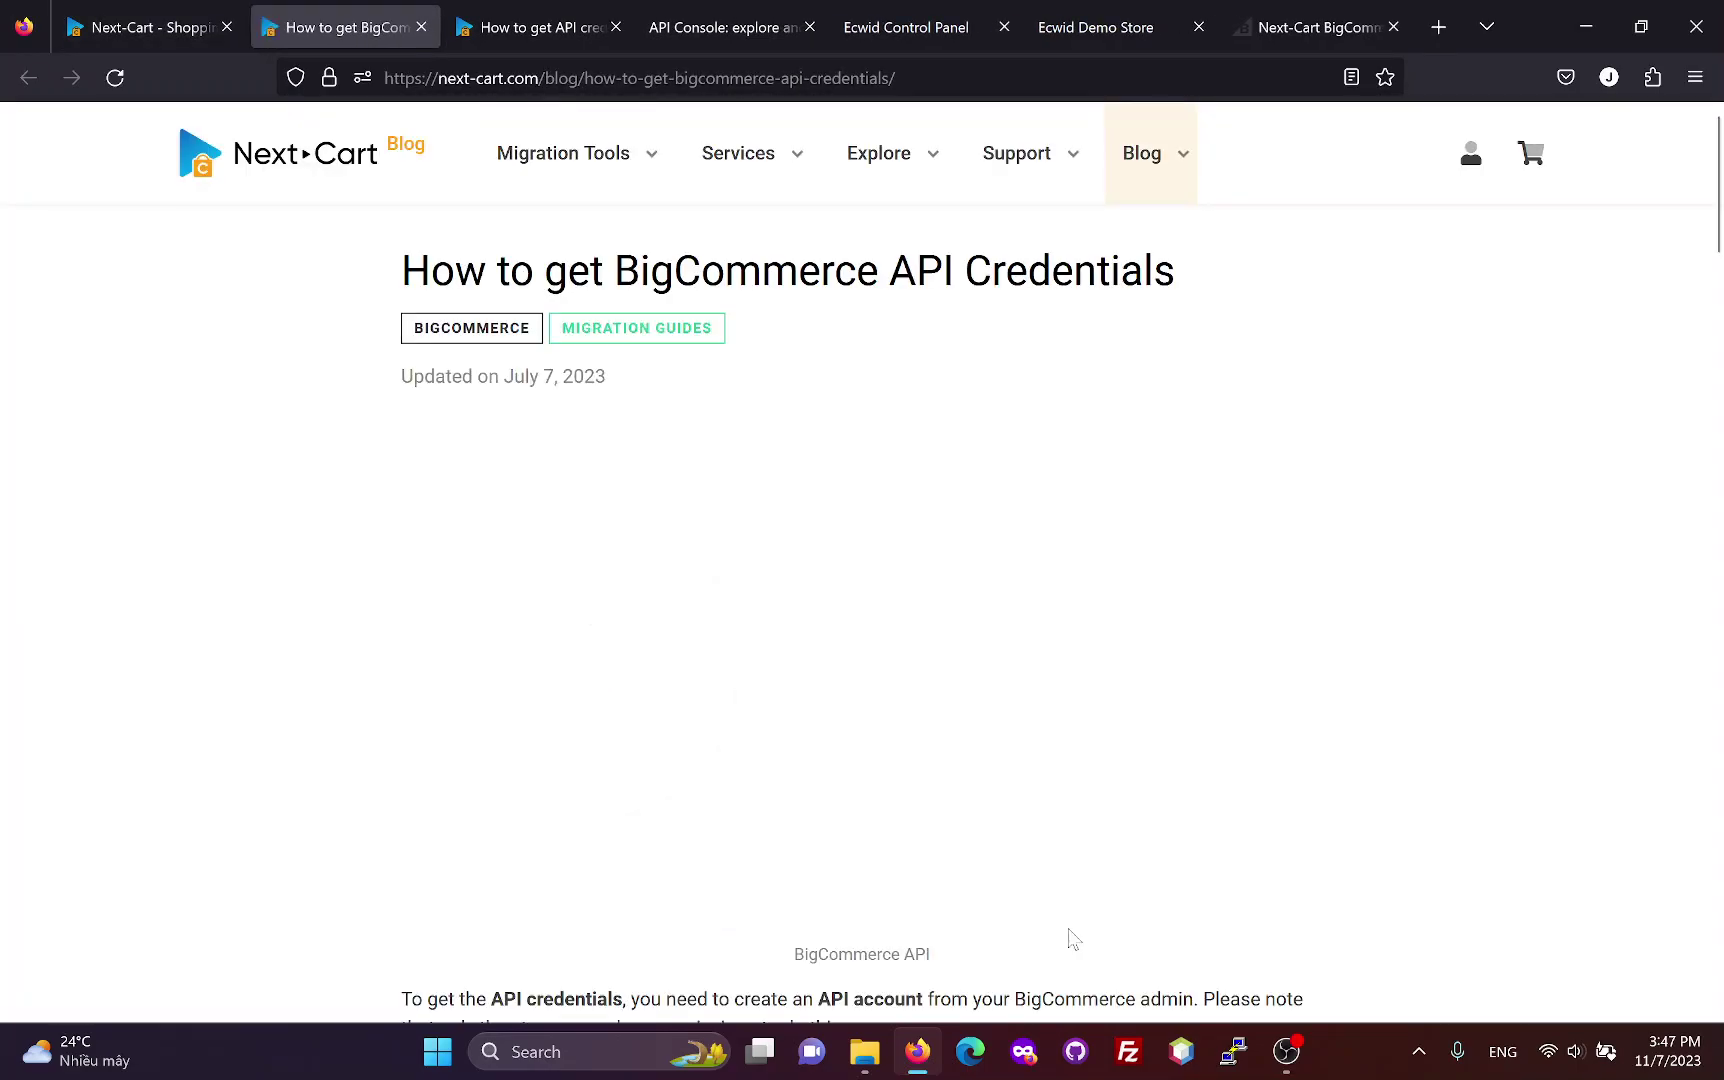
scroll(1070, 935, down, 3)
scroll(854, 690, down, 9)
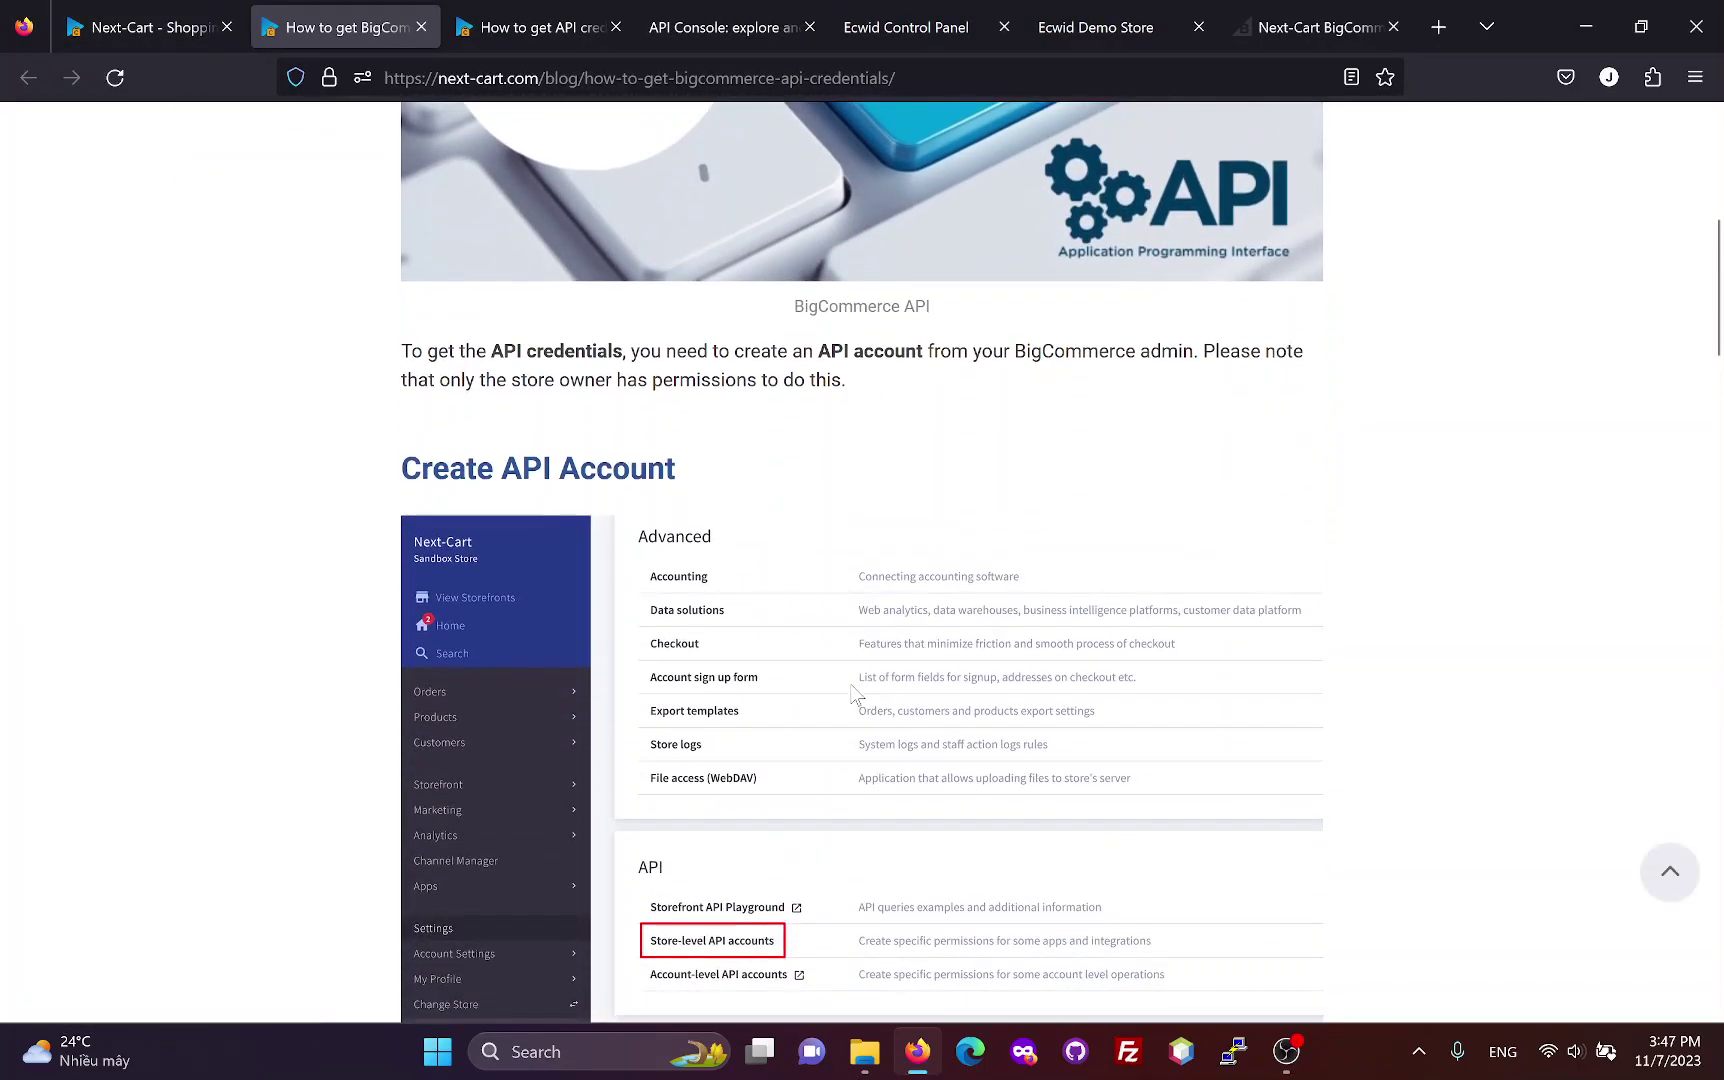
scroll(998, 684, down, 1)
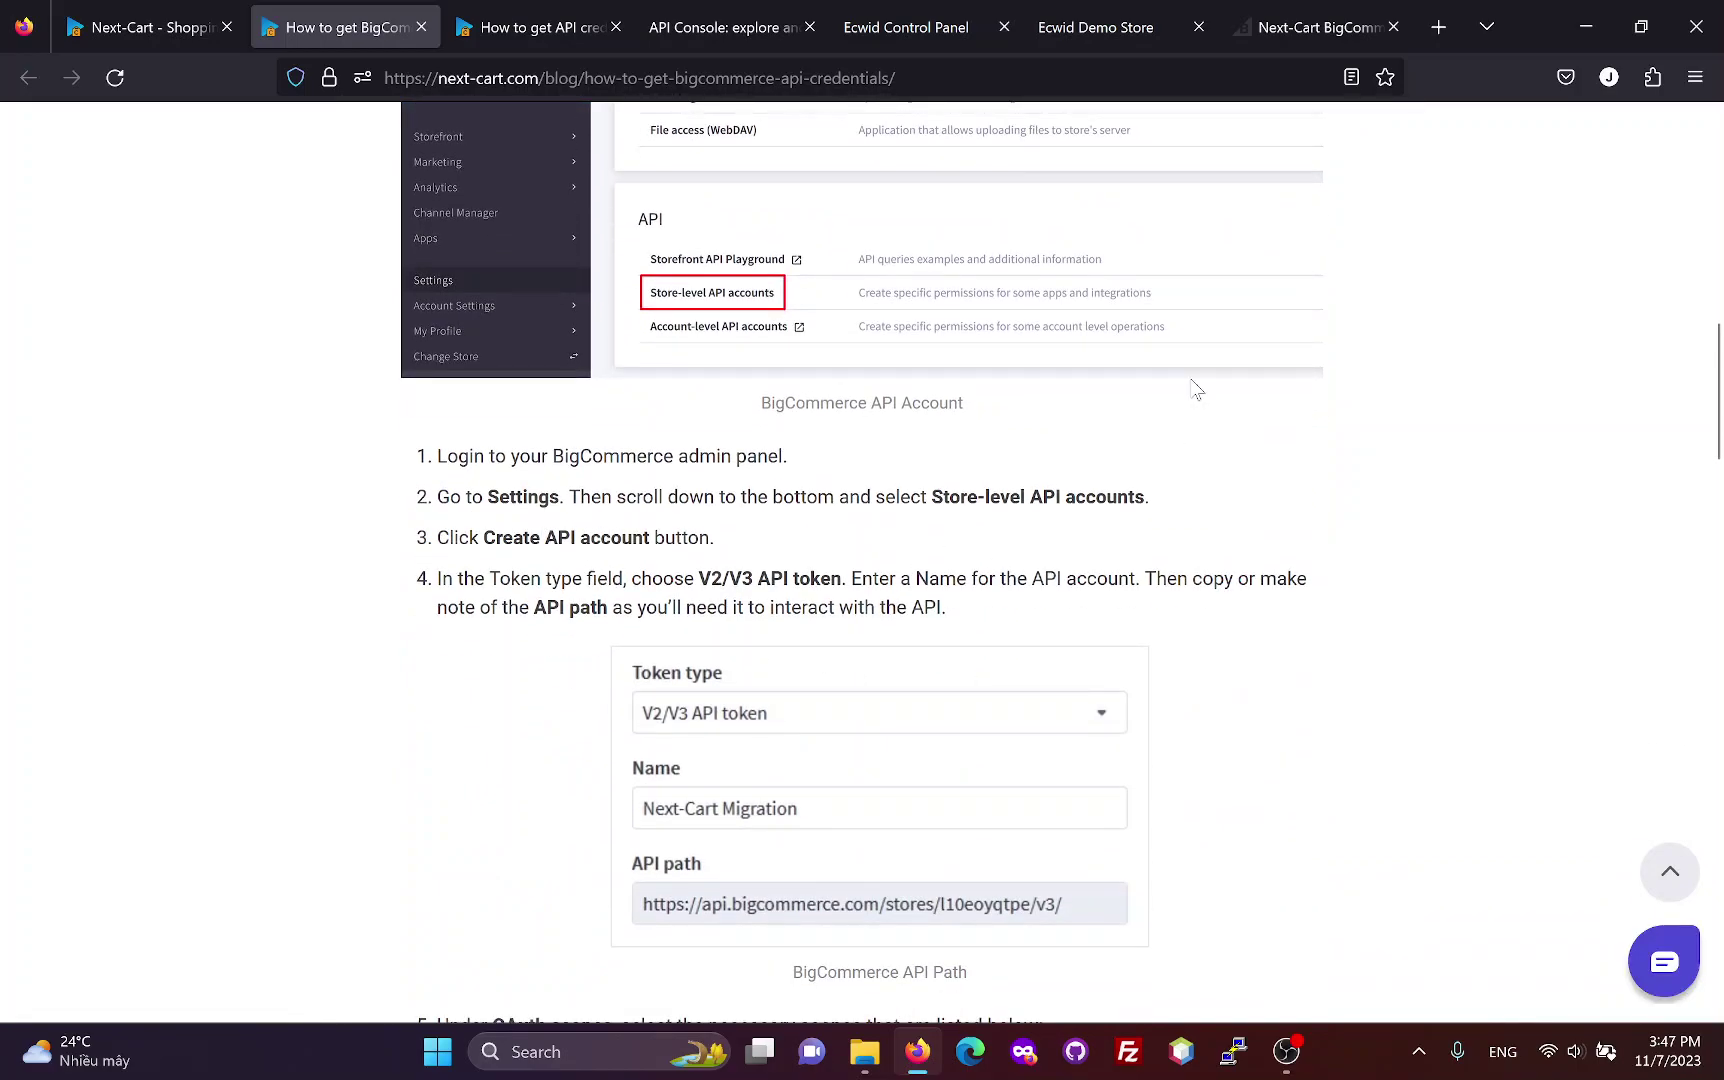
Start a new store-level API account in the BigCommerce settings and name it "Migration from Ecwid".
click(1318, 27)
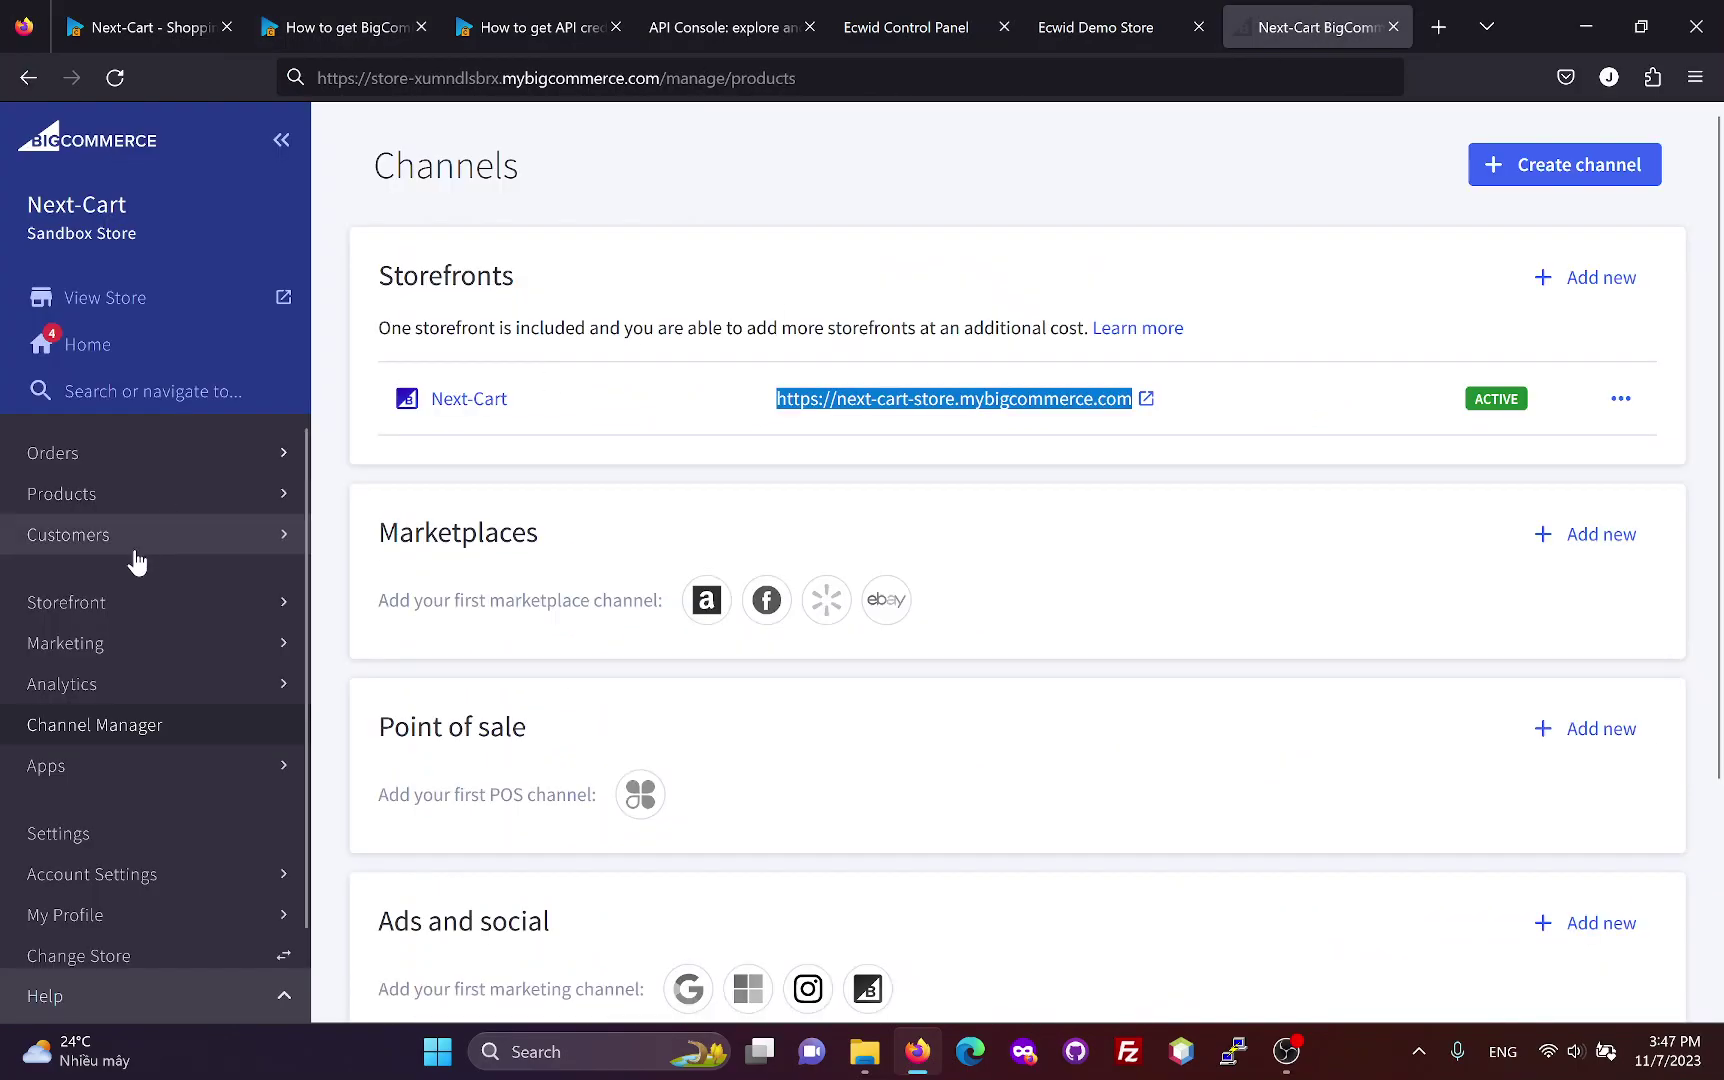
click(86, 820)
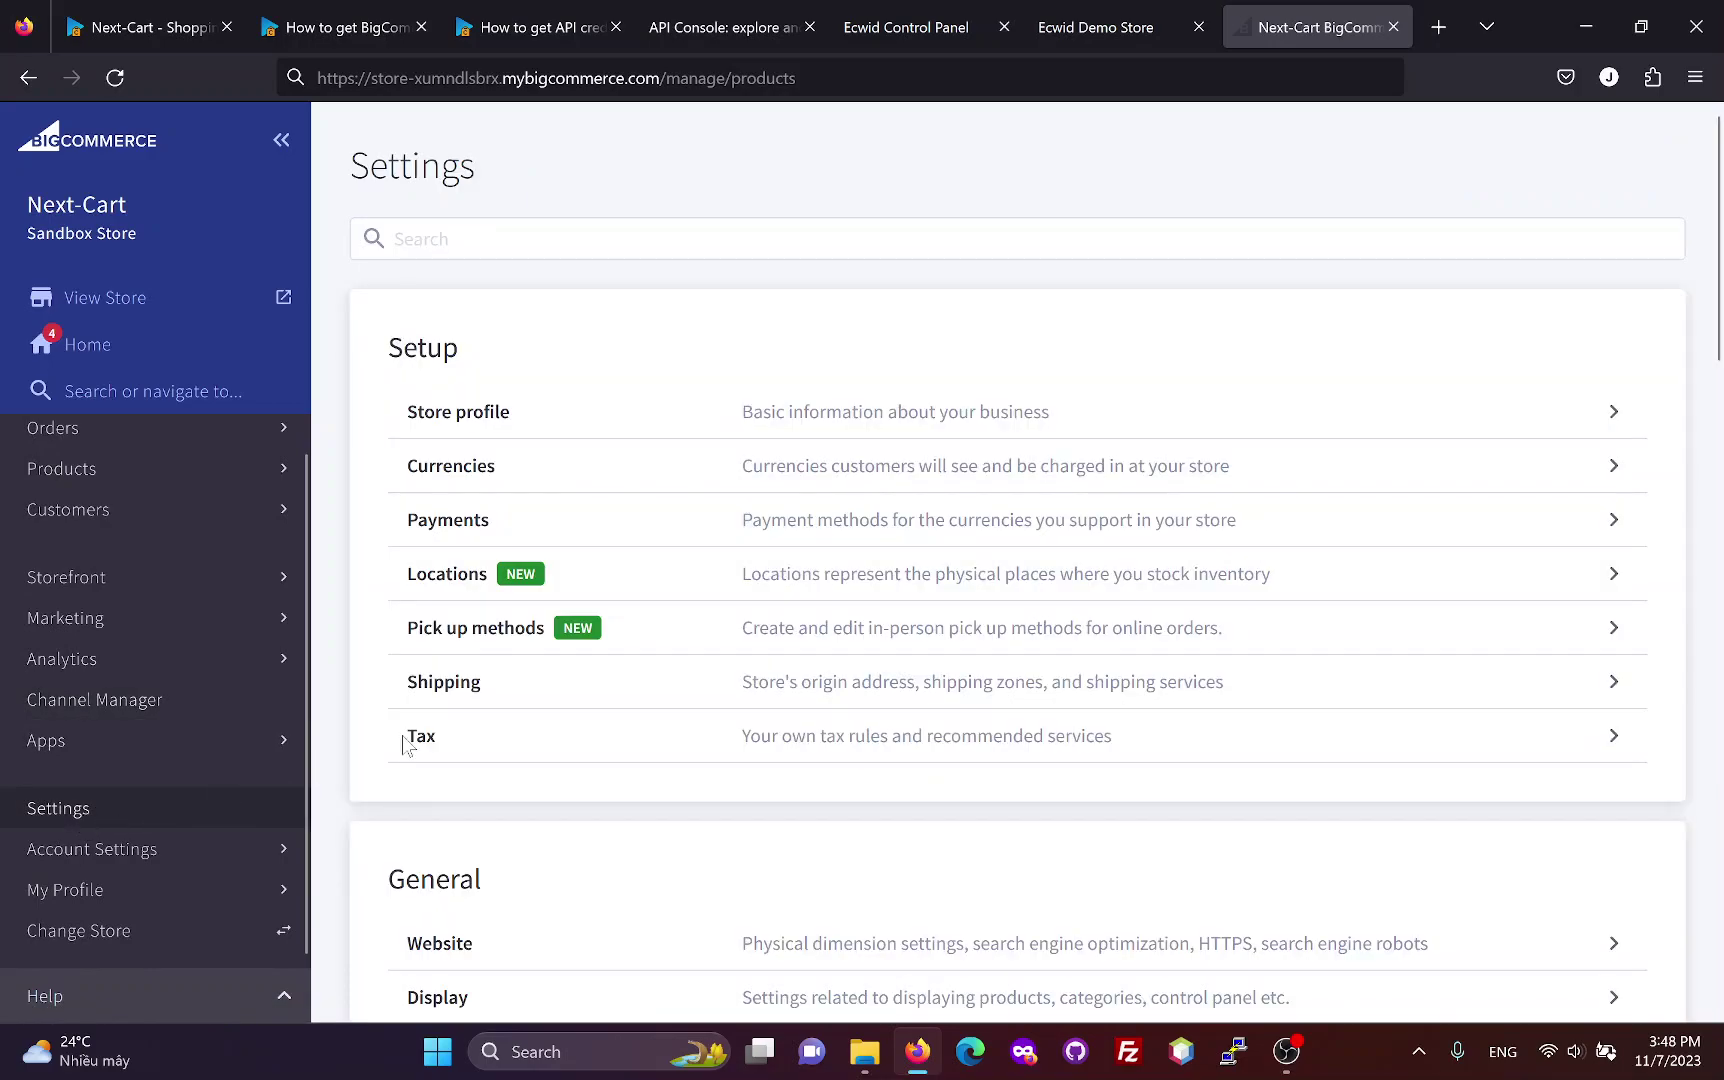
scroll(843, 675, down, 20)
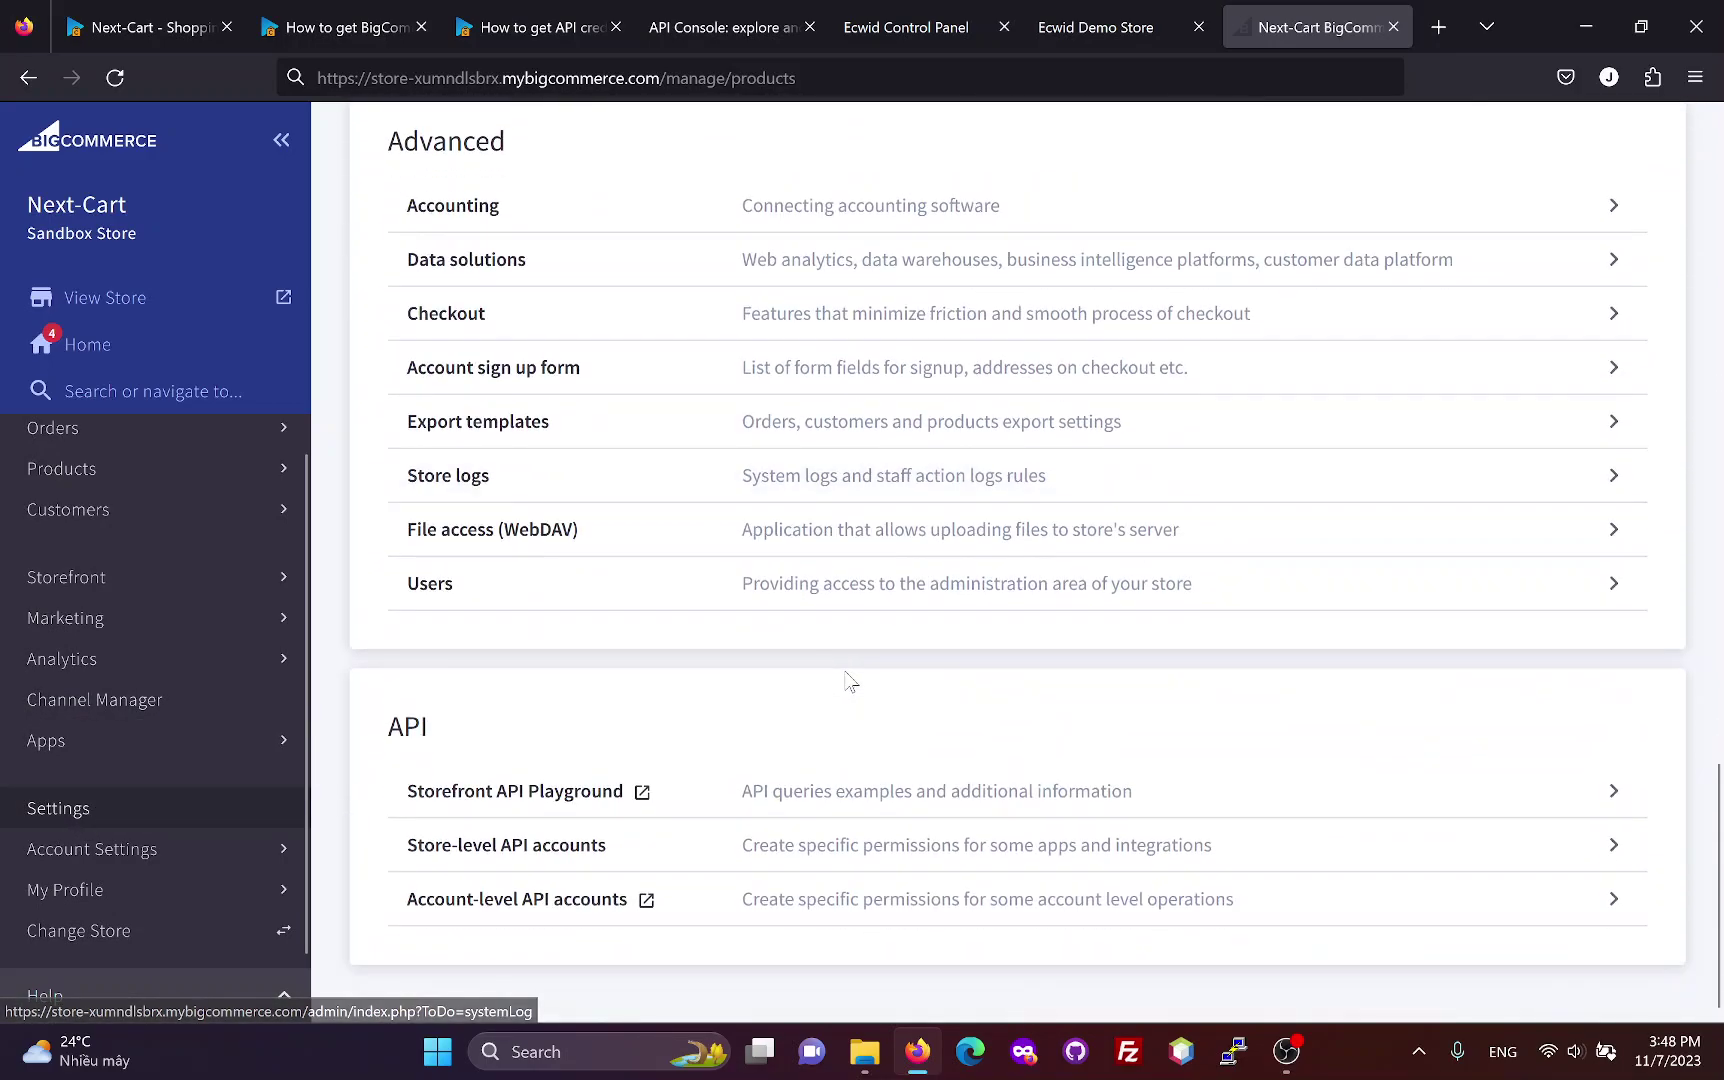
click(531, 846)
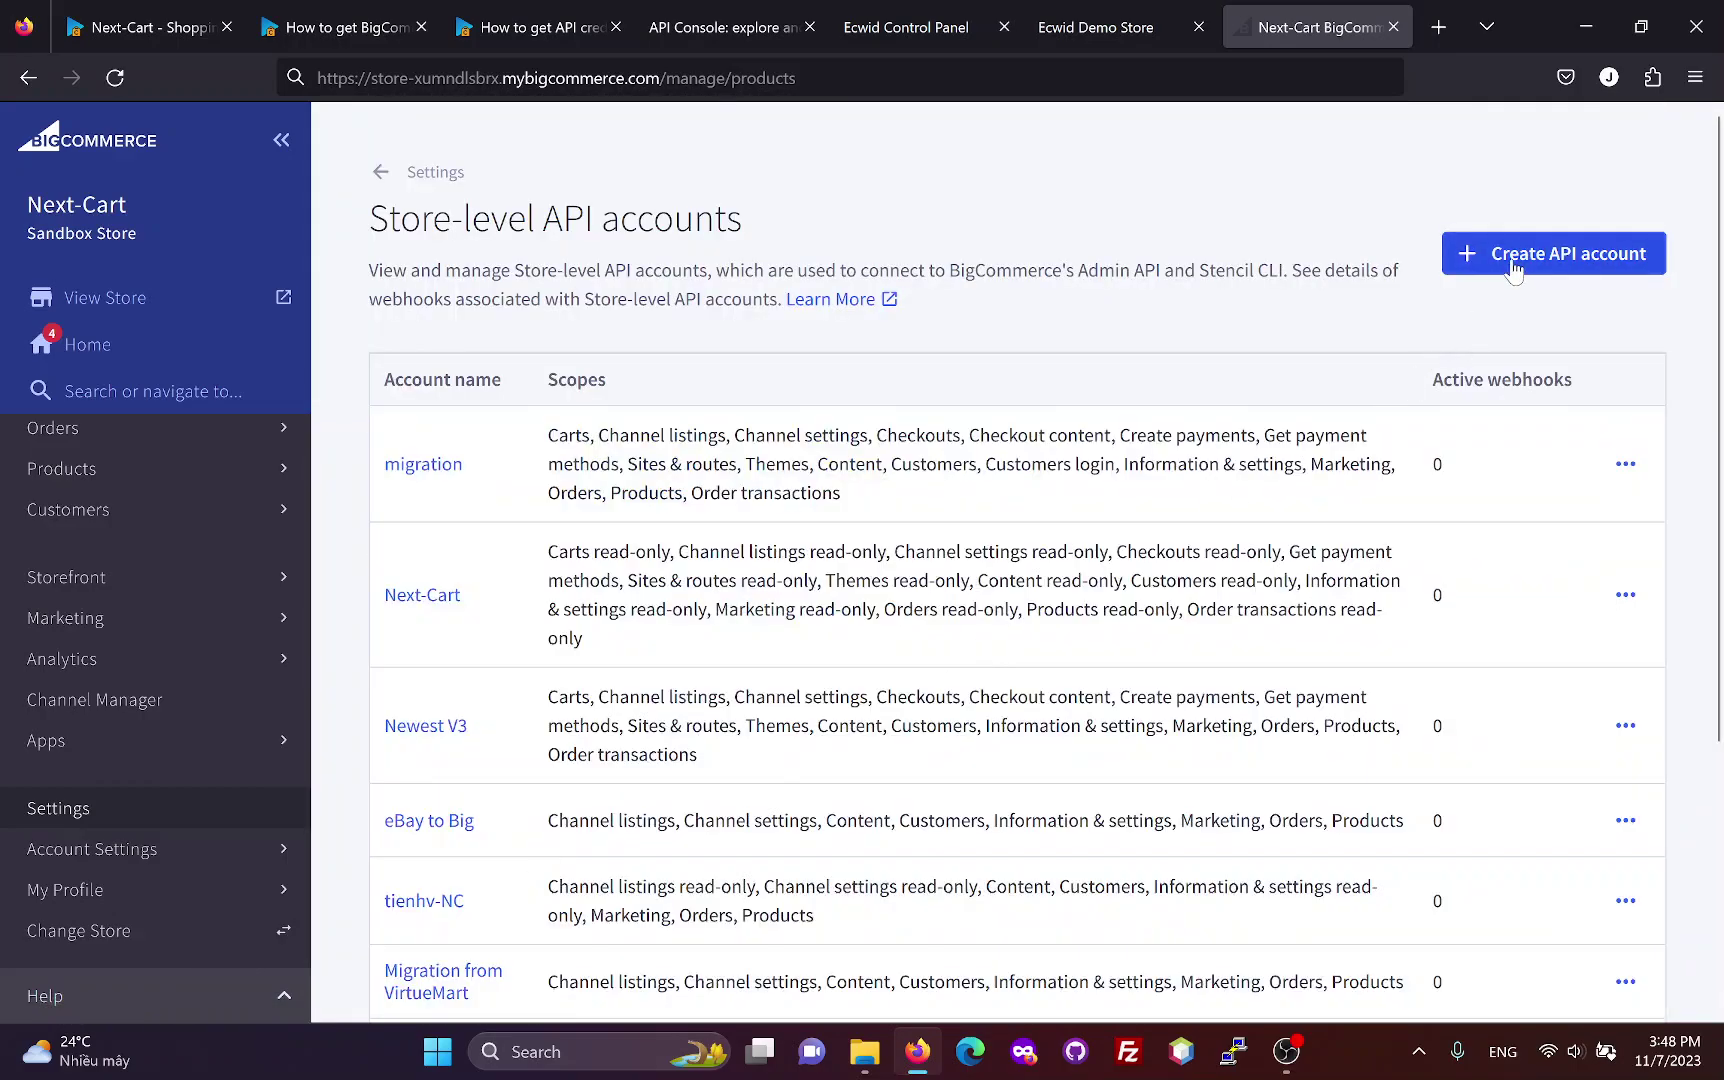
click(1514, 262)
click(655, 546)
text(Mig)
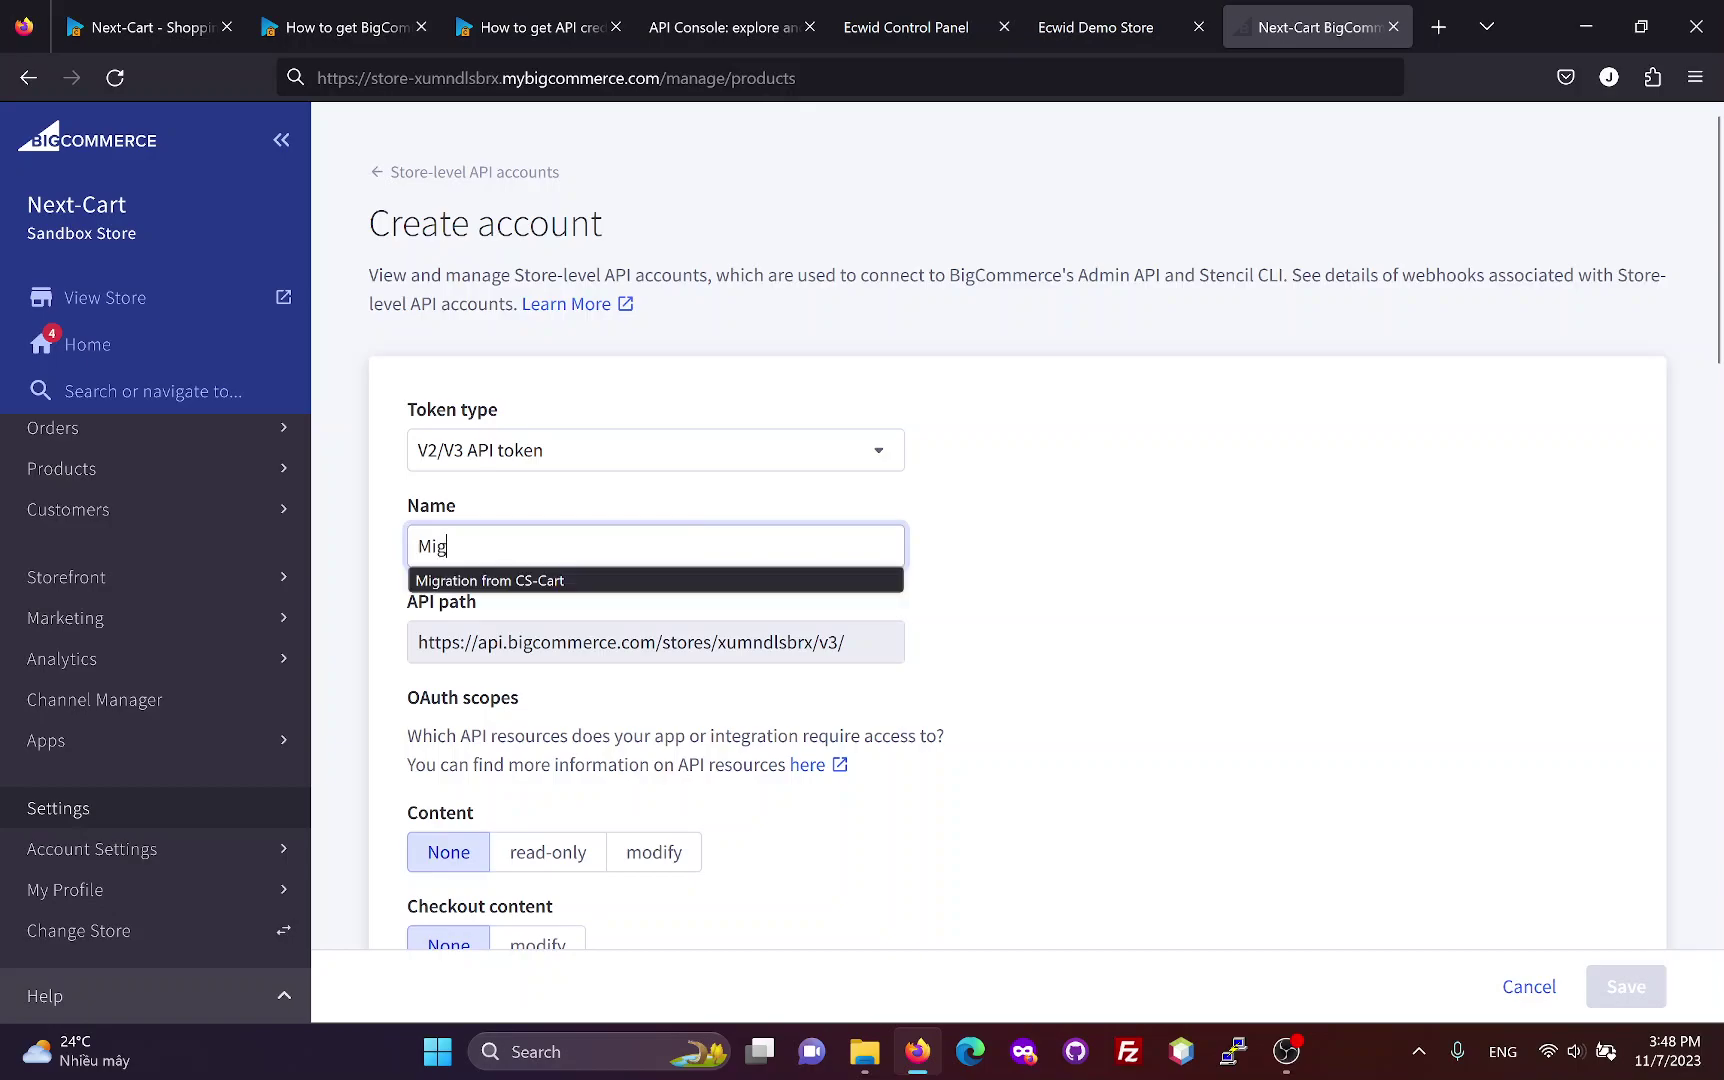
text(ration from Ecwid)
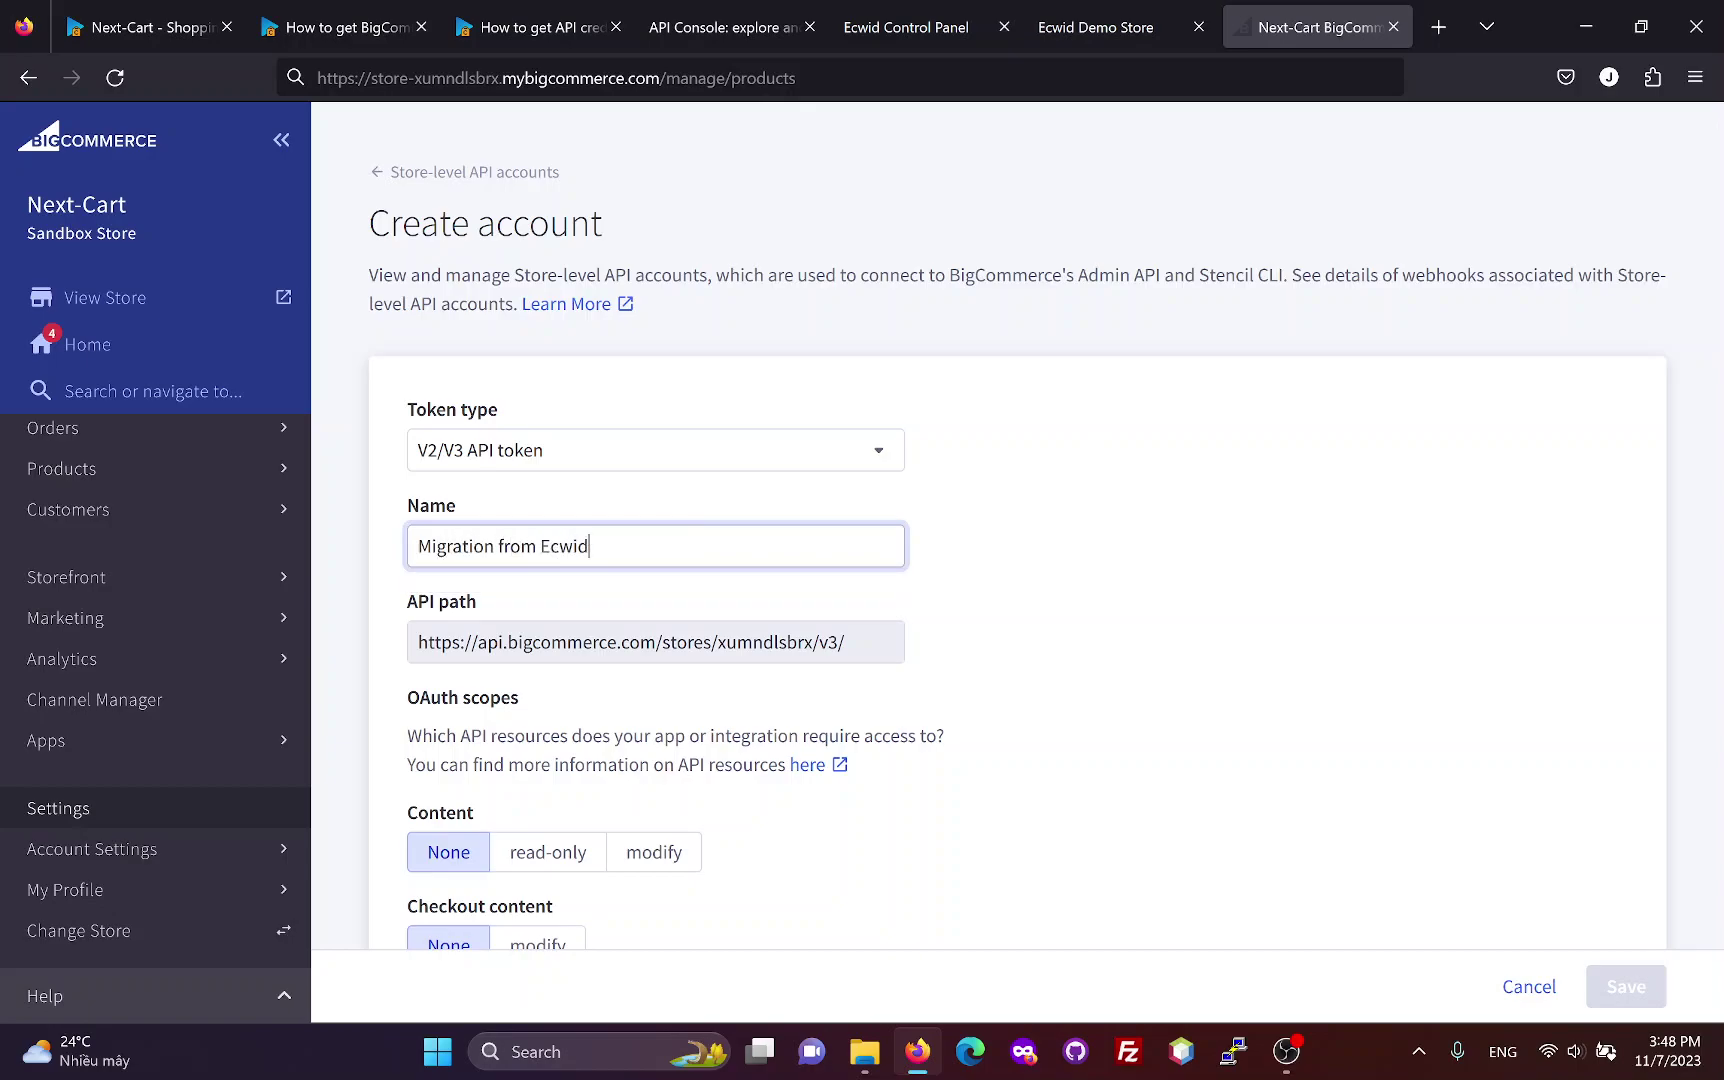
click(975, 615)
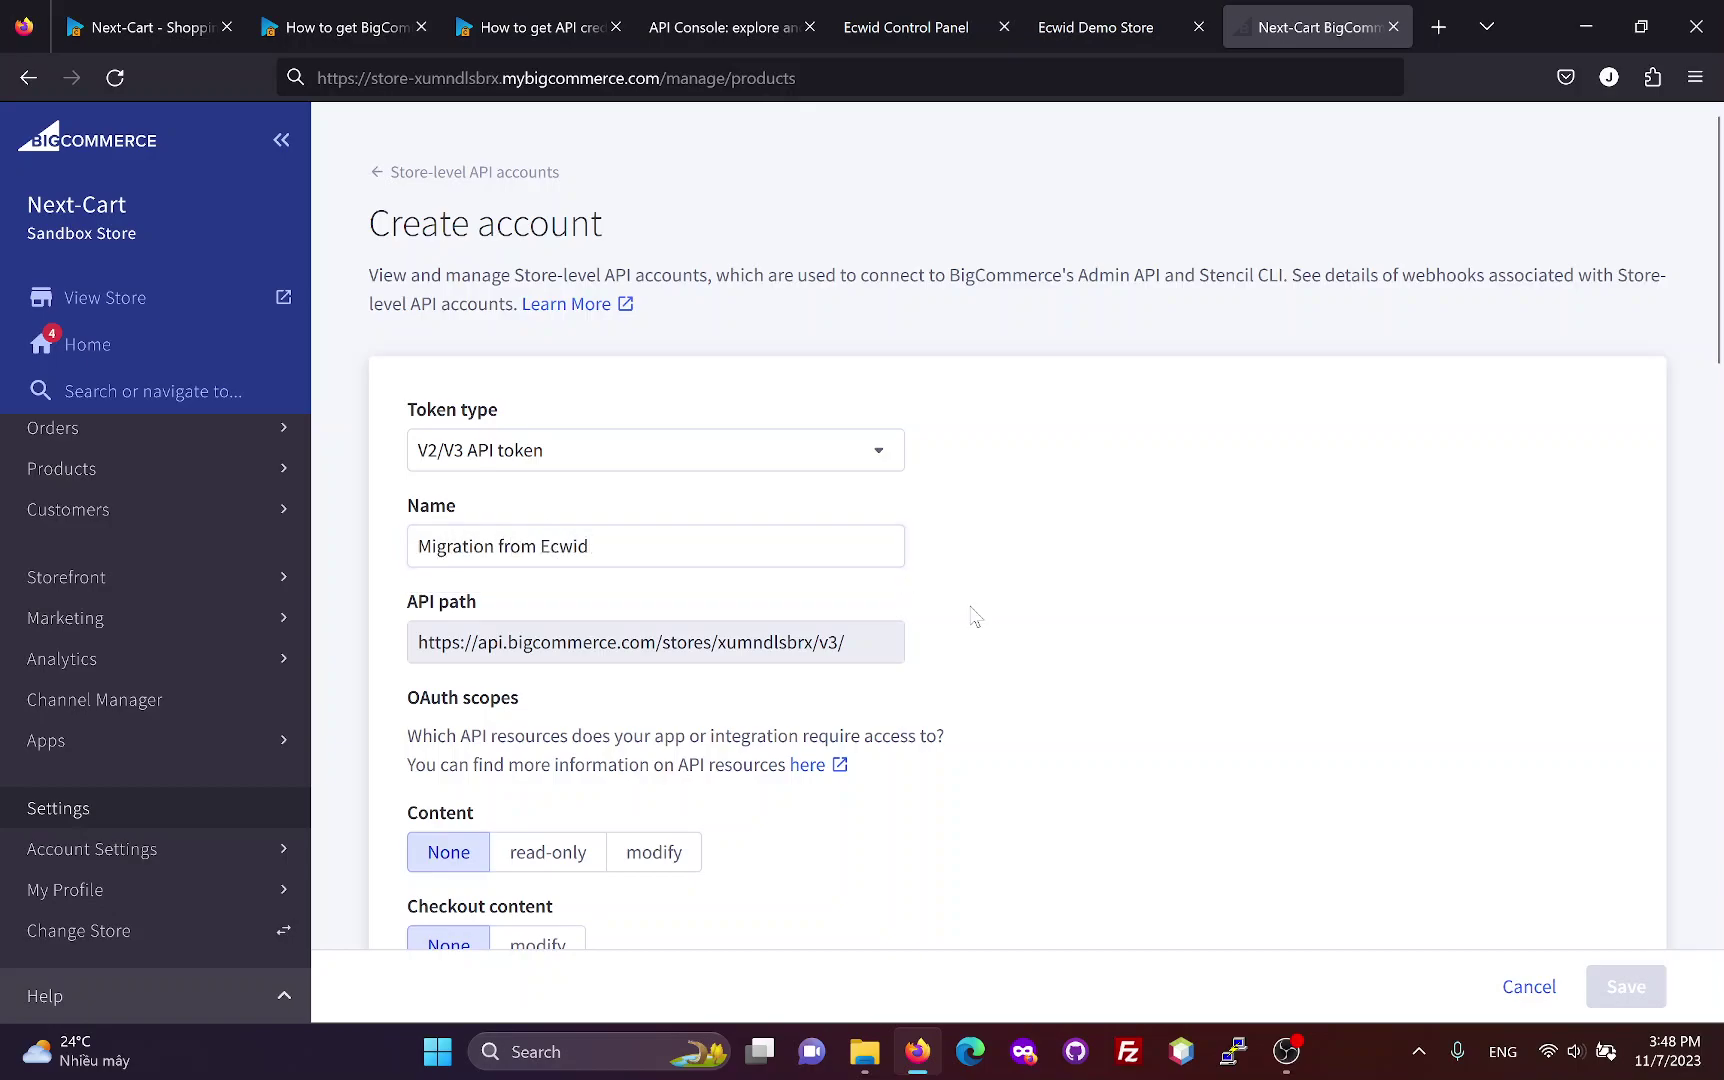
Check the guide's required OAuth scopes, then grant modify permission for Content, Customers, Information & settings, Marketing and Orders in the BigCommerce API account.
scroll(935, 619, down, 4)
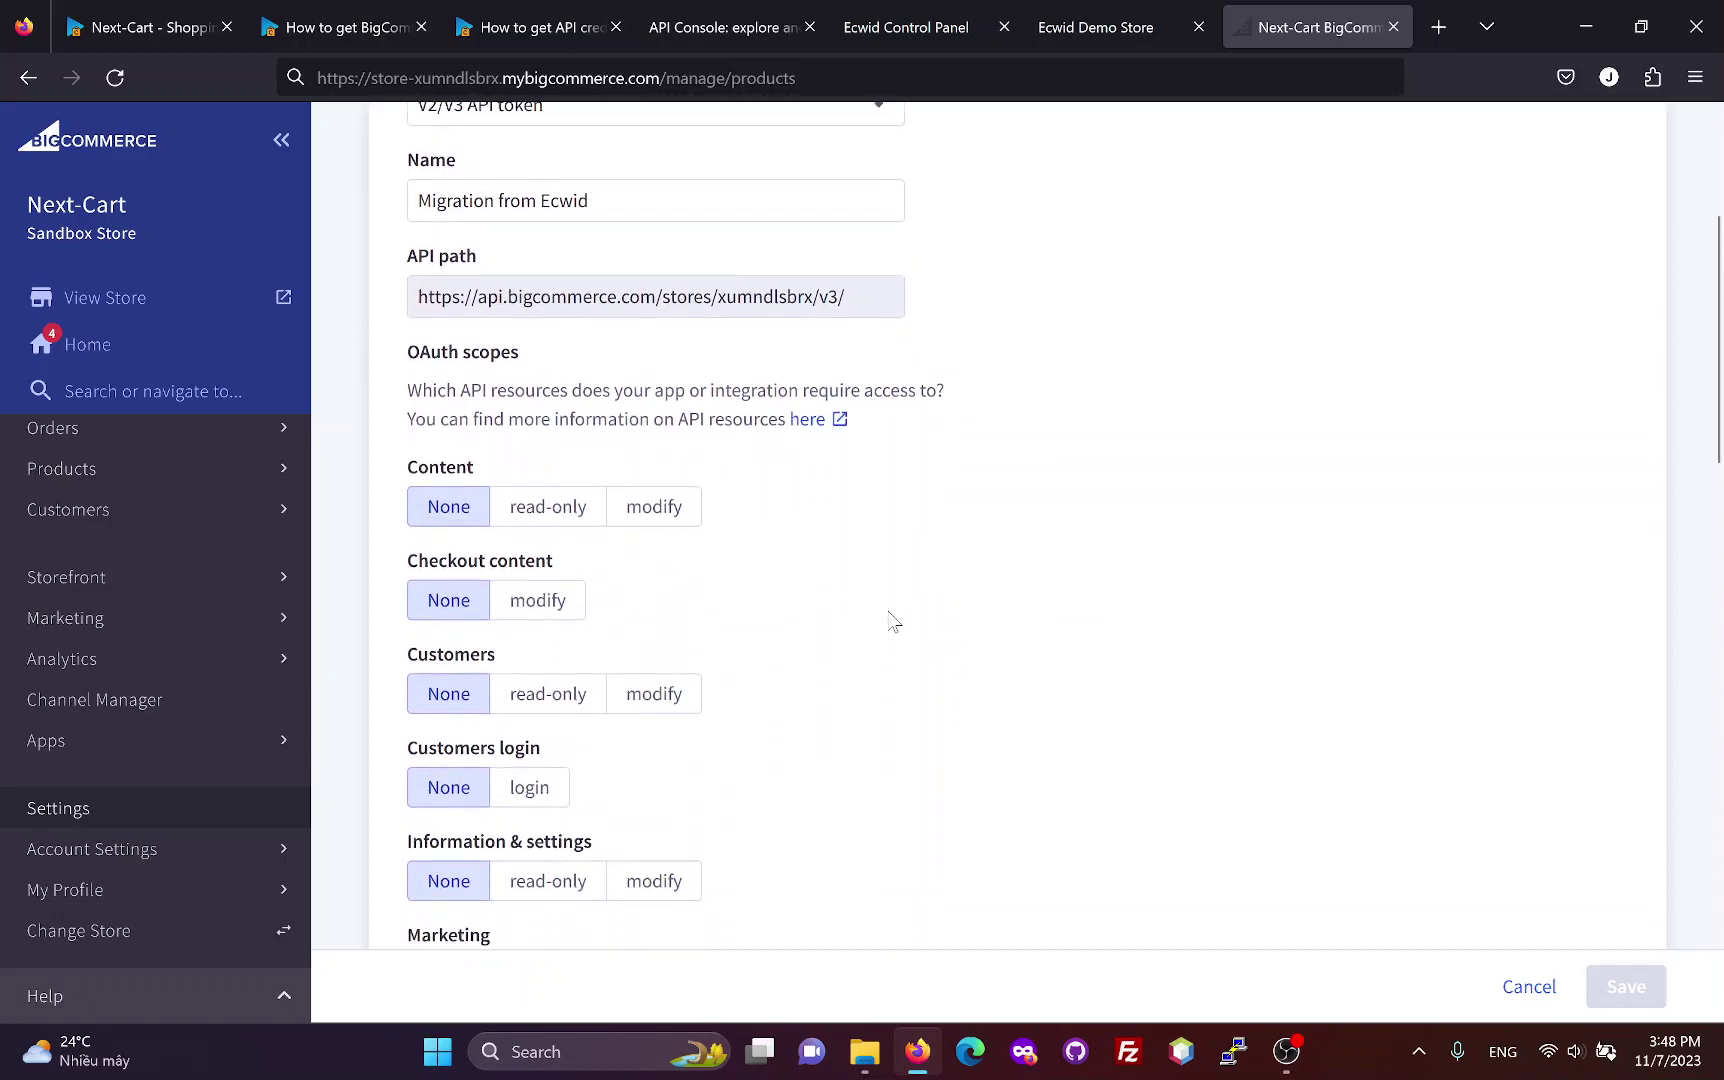
scroll(893, 620, down, 1)
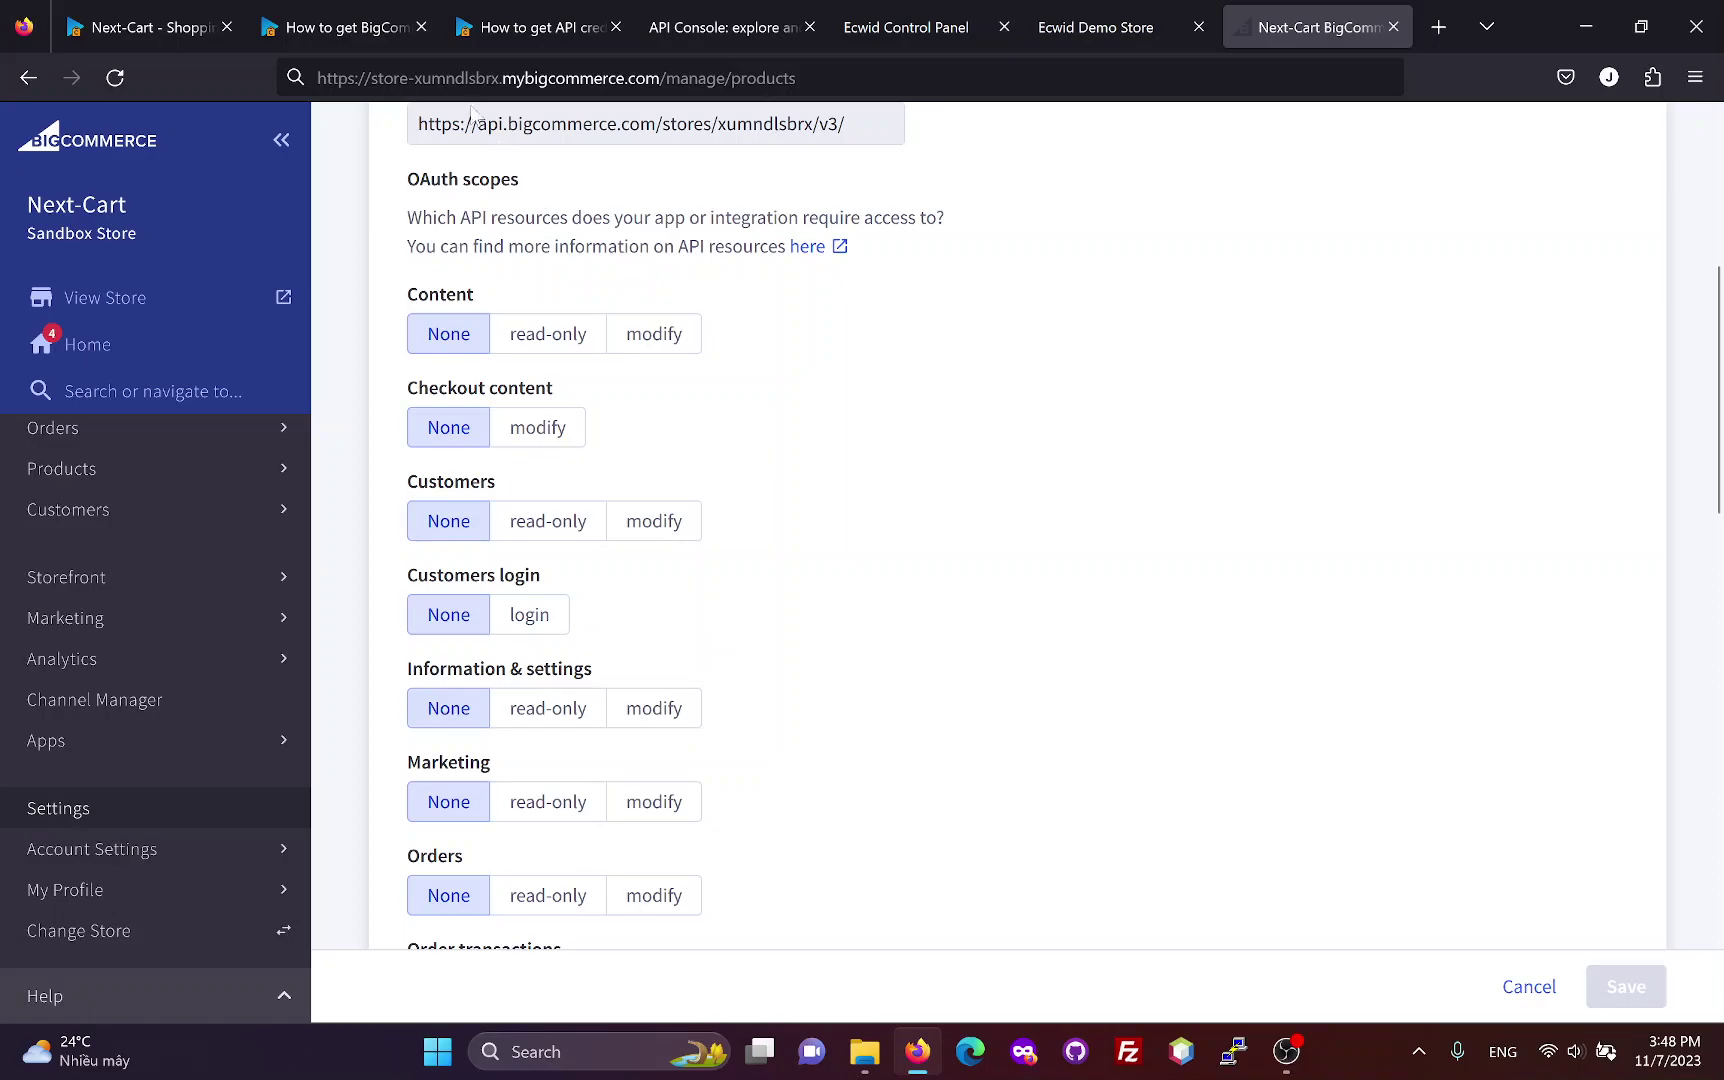
click(370, 33)
scroll(697, 658, down, 6)
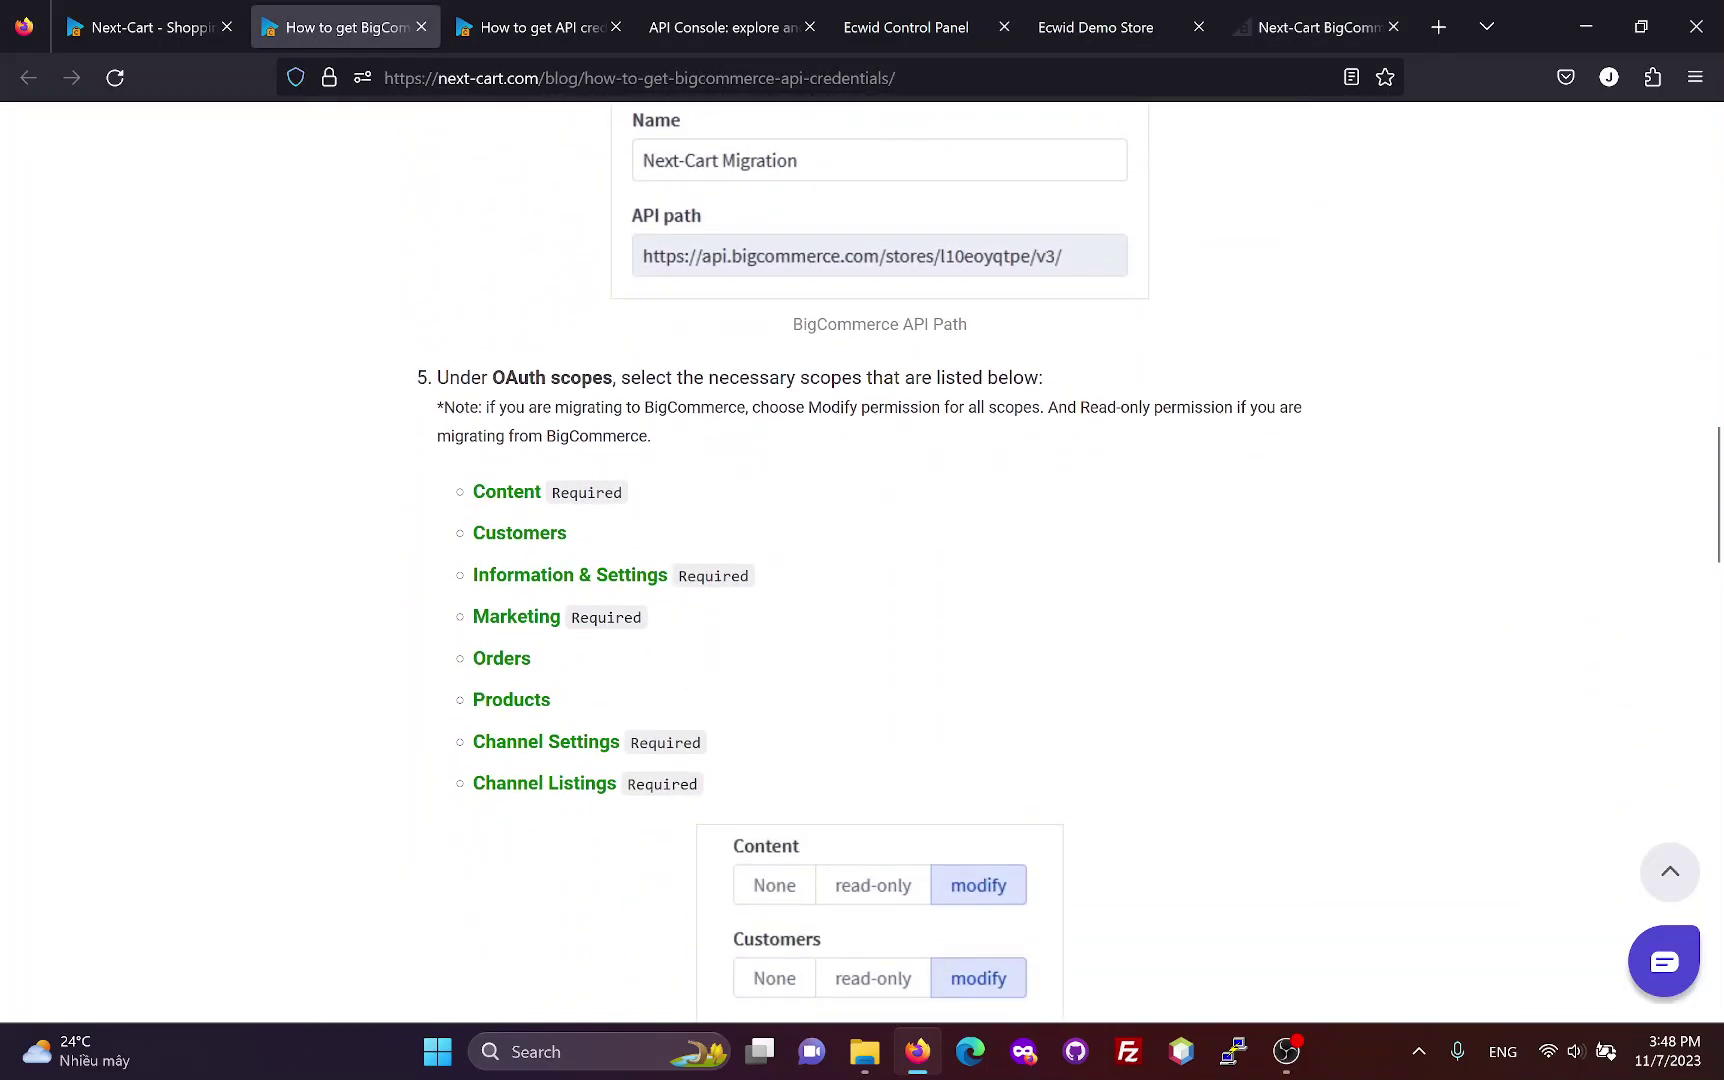
click(1285, 27)
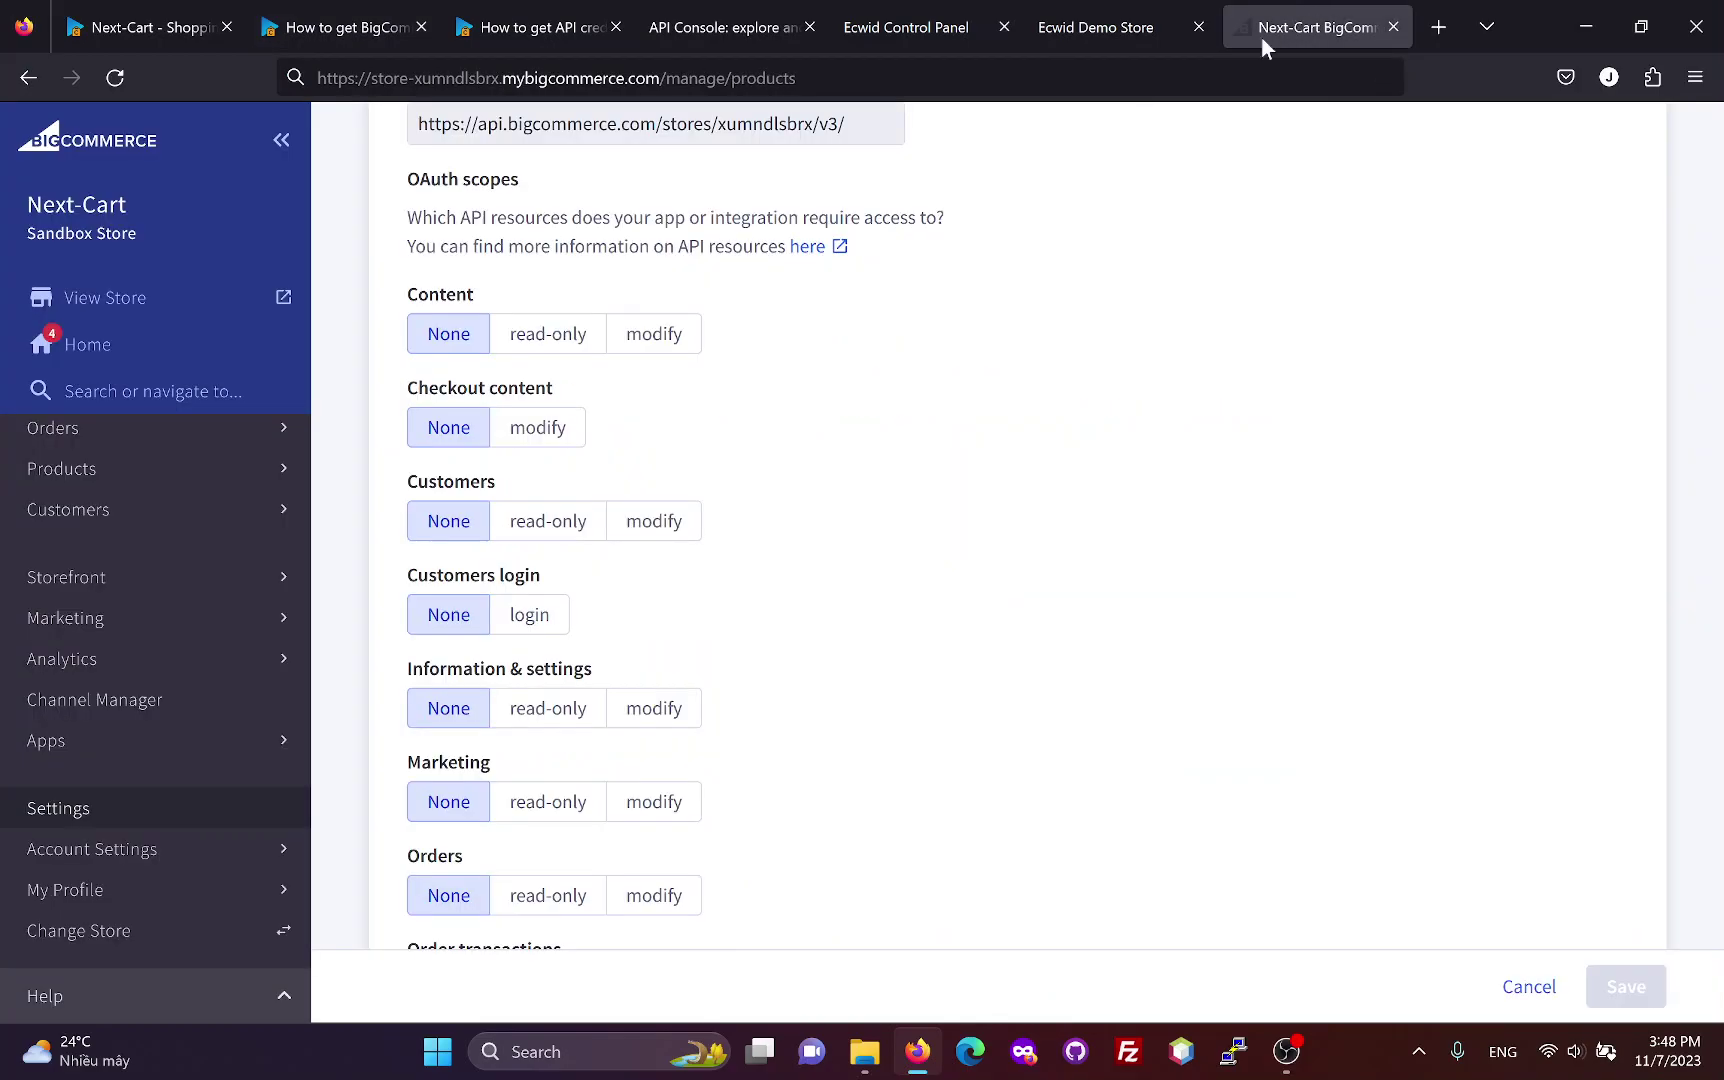
click(652, 340)
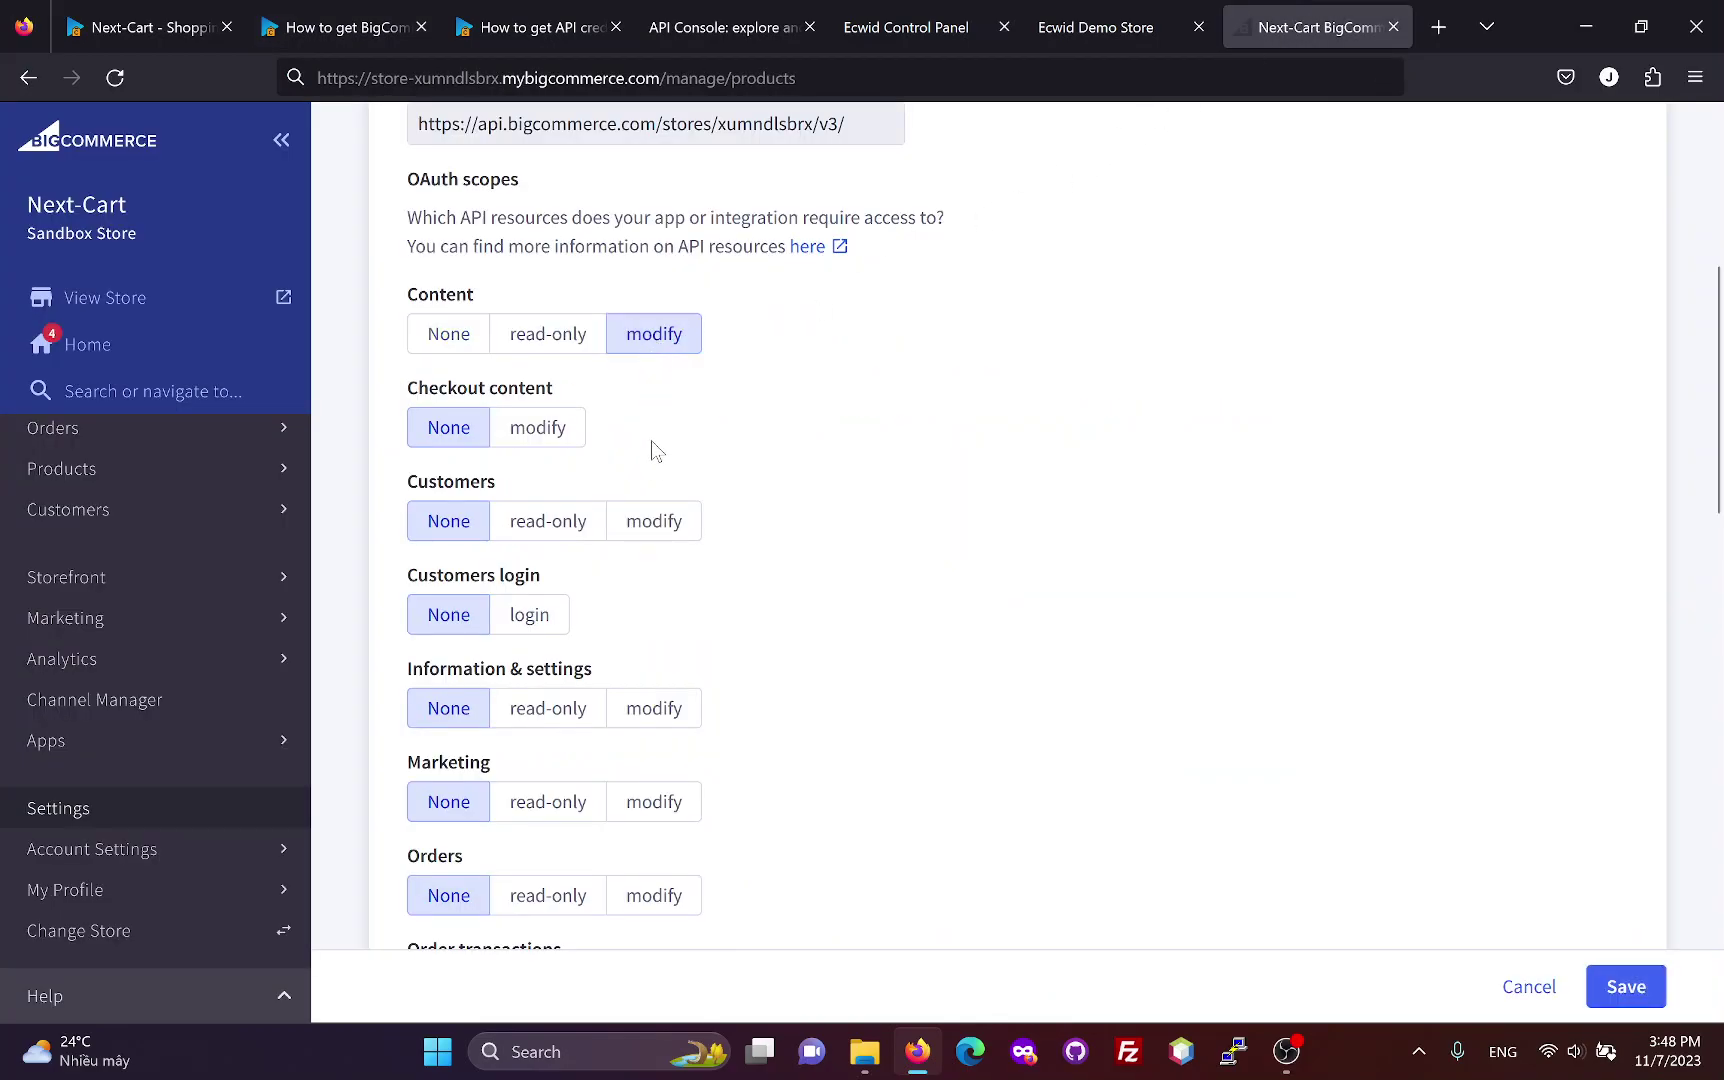
click(654, 521)
click(663, 712)
scroll(690, 660, down, 2)
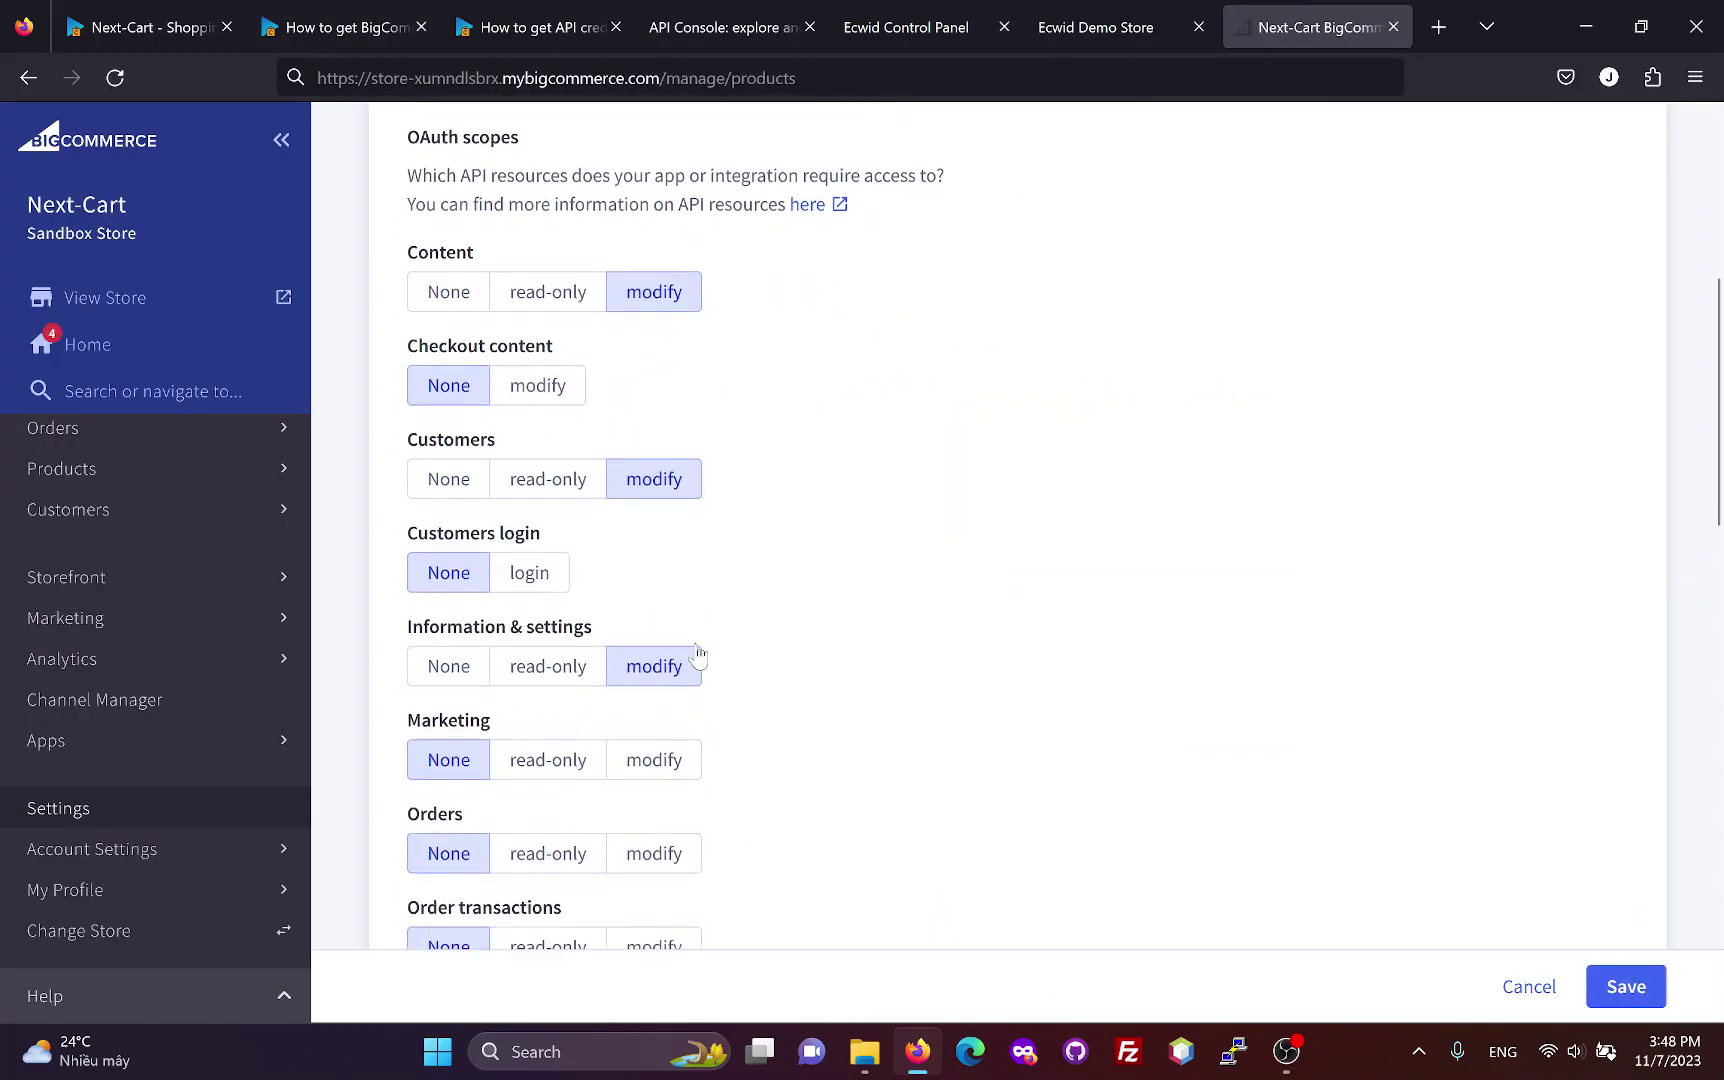
click(676, 678)
click(666, 765)
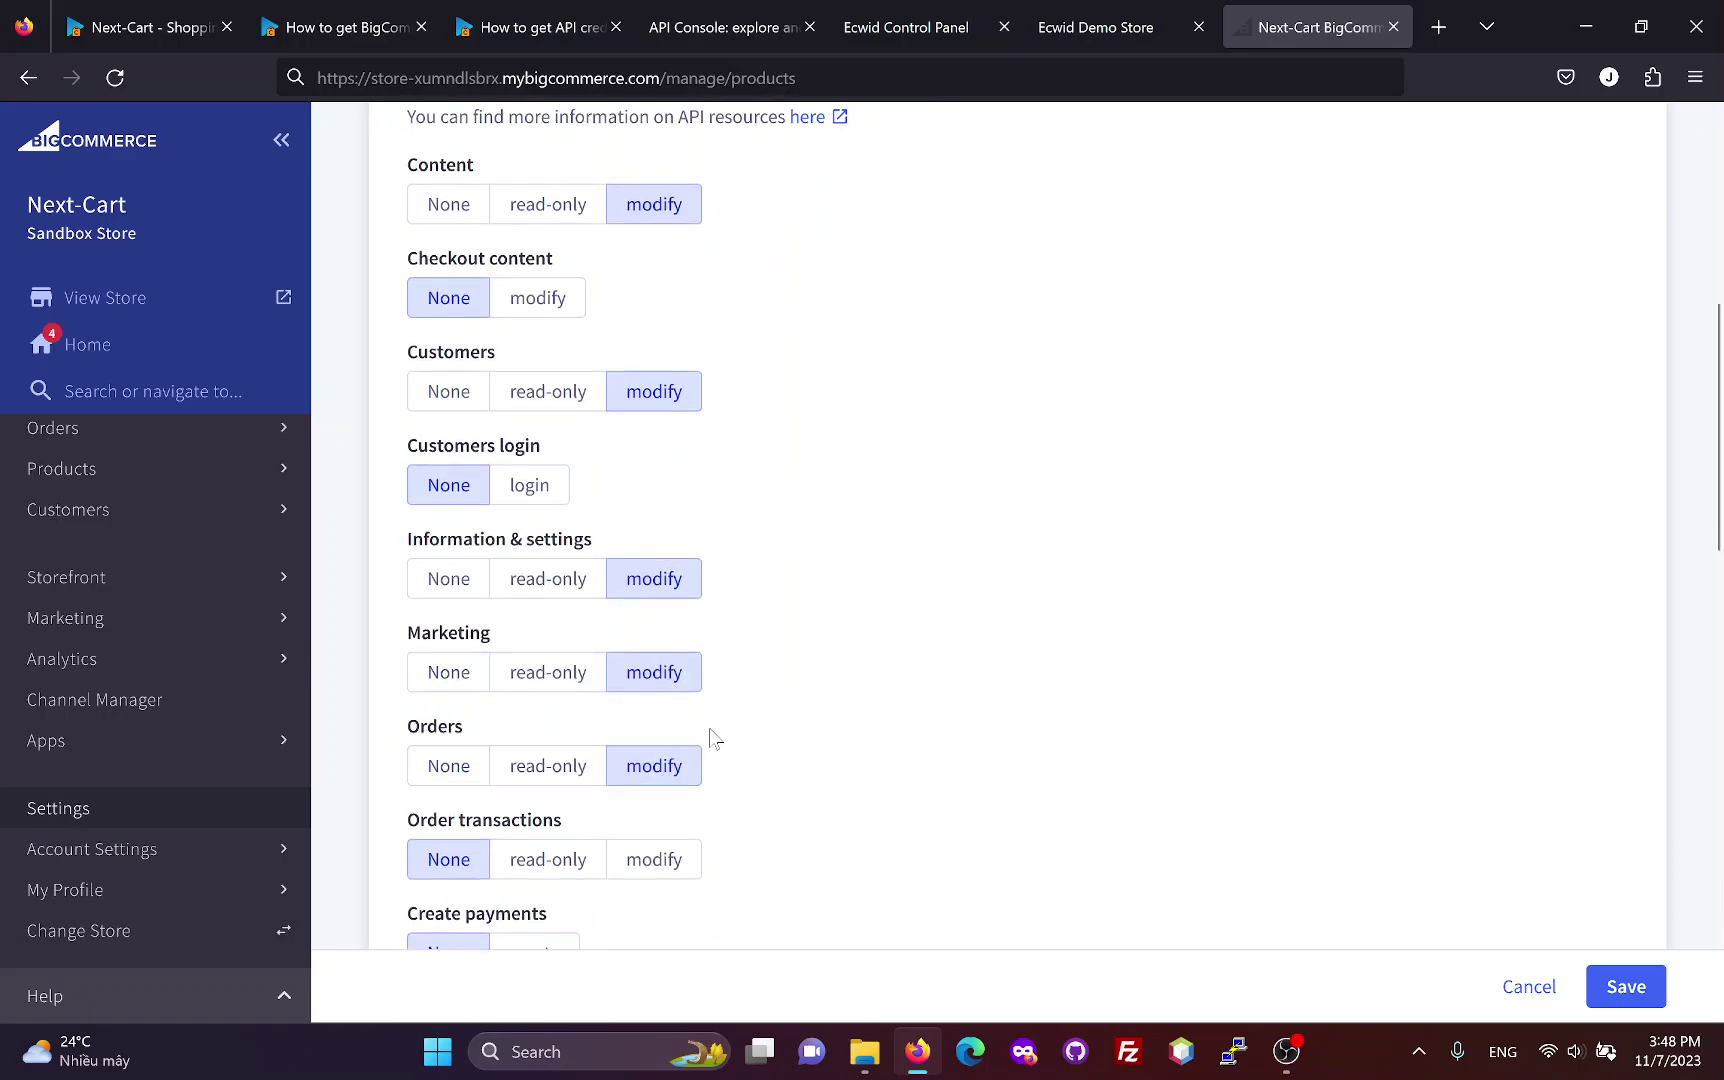
Grant modify permission for Products, Channel settings and Channel listings, and save the API account.
scroll(786, 676, down, 3)
scroll(790, 675, down, 3)
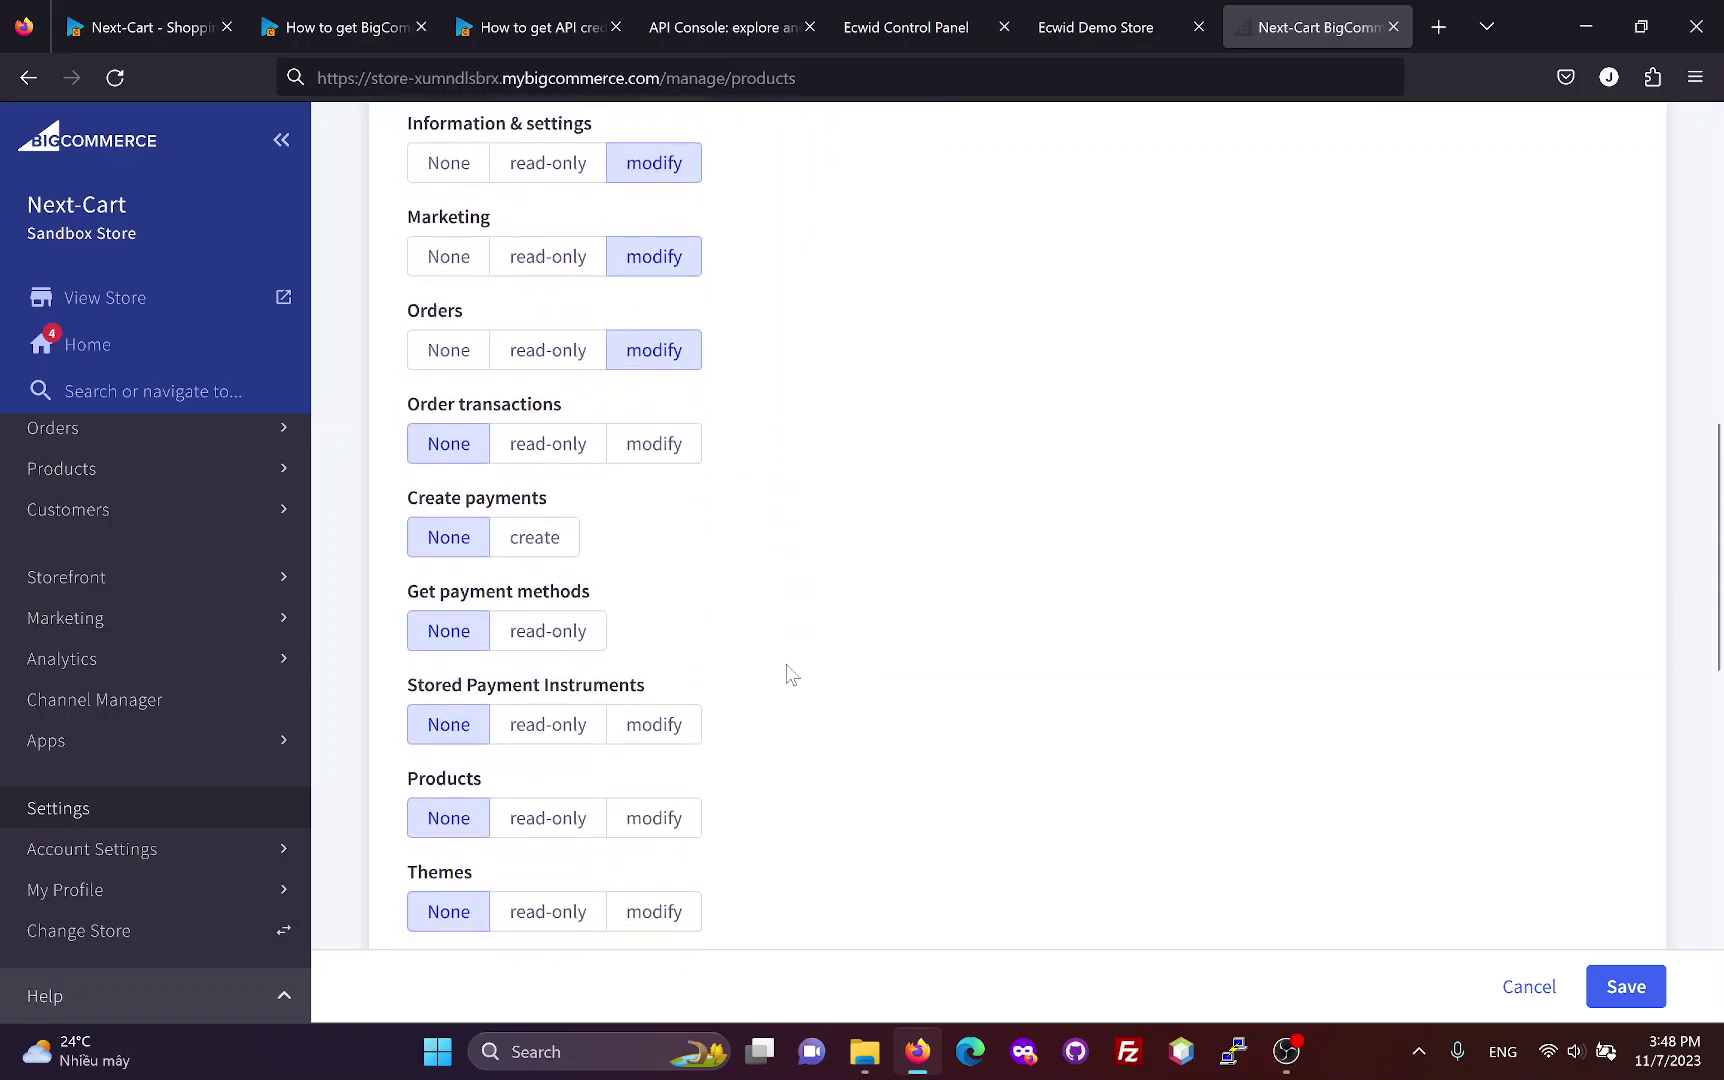
click(664, 712)
scroll(740, 678, down, 3)
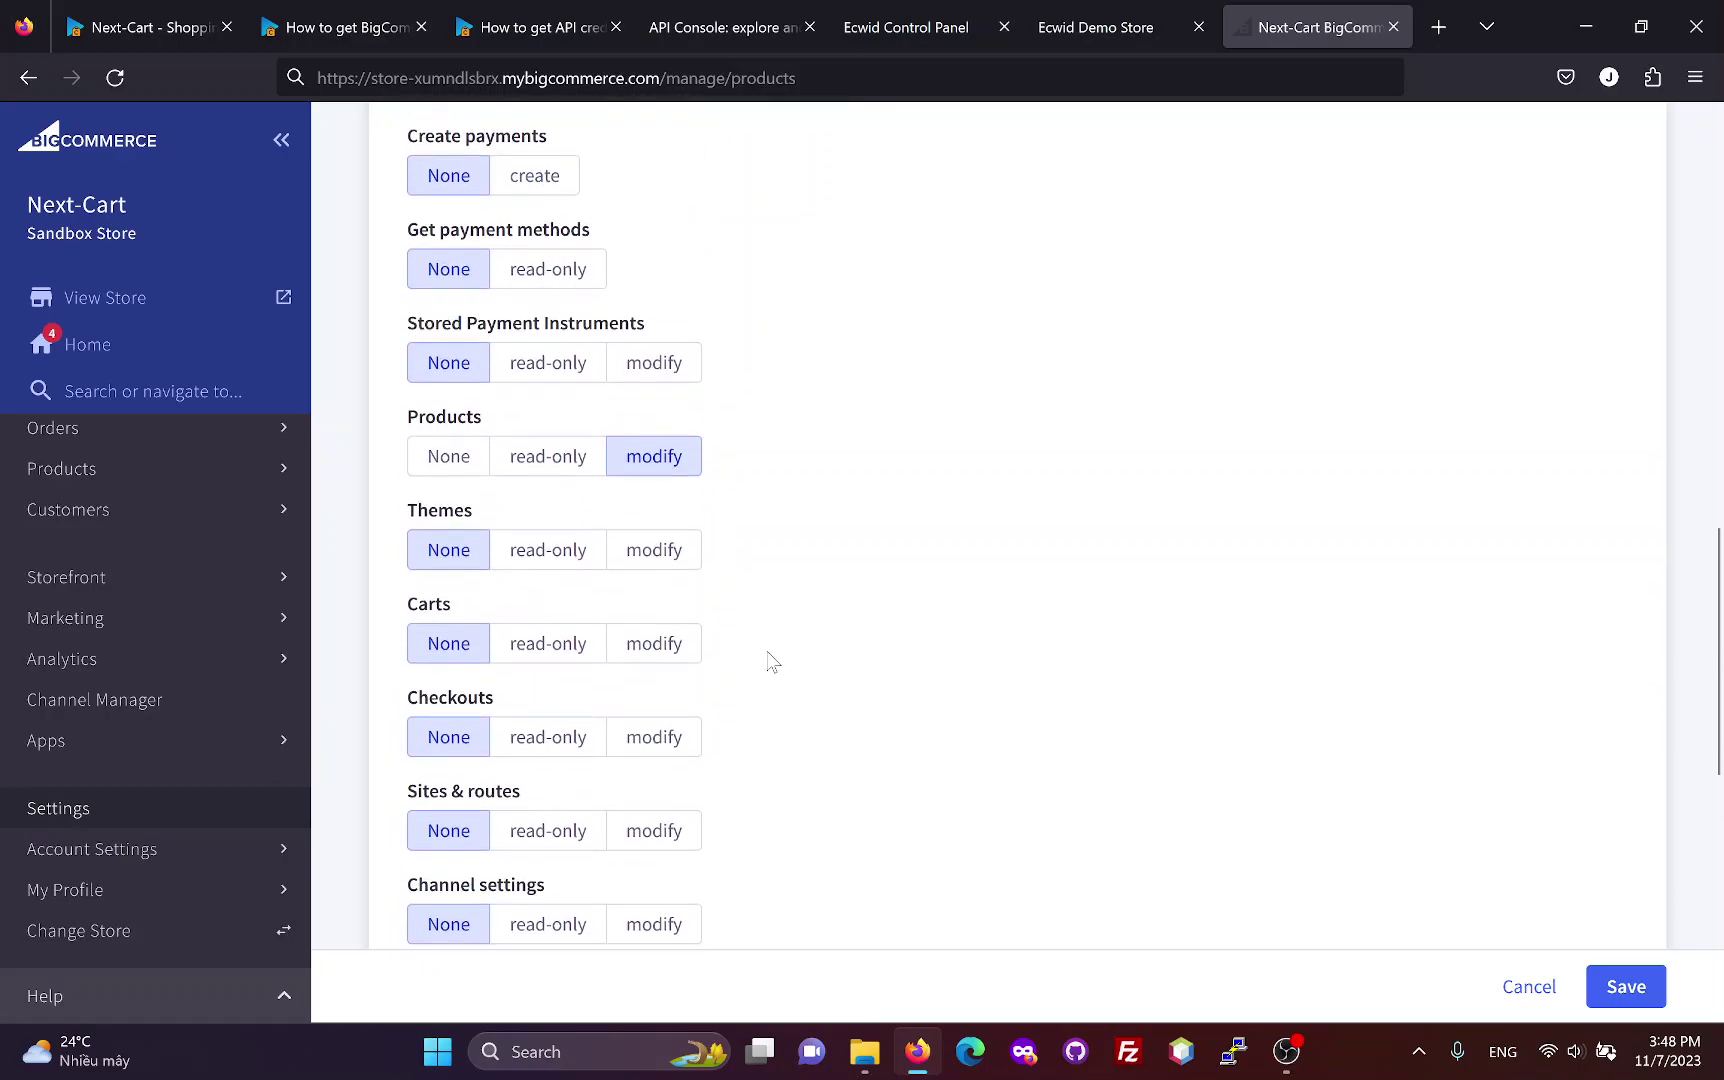
scroll(760, 668, down, 3)
click(688, 675)
click(662, 758)
scroll(1062, 750, down, 6)
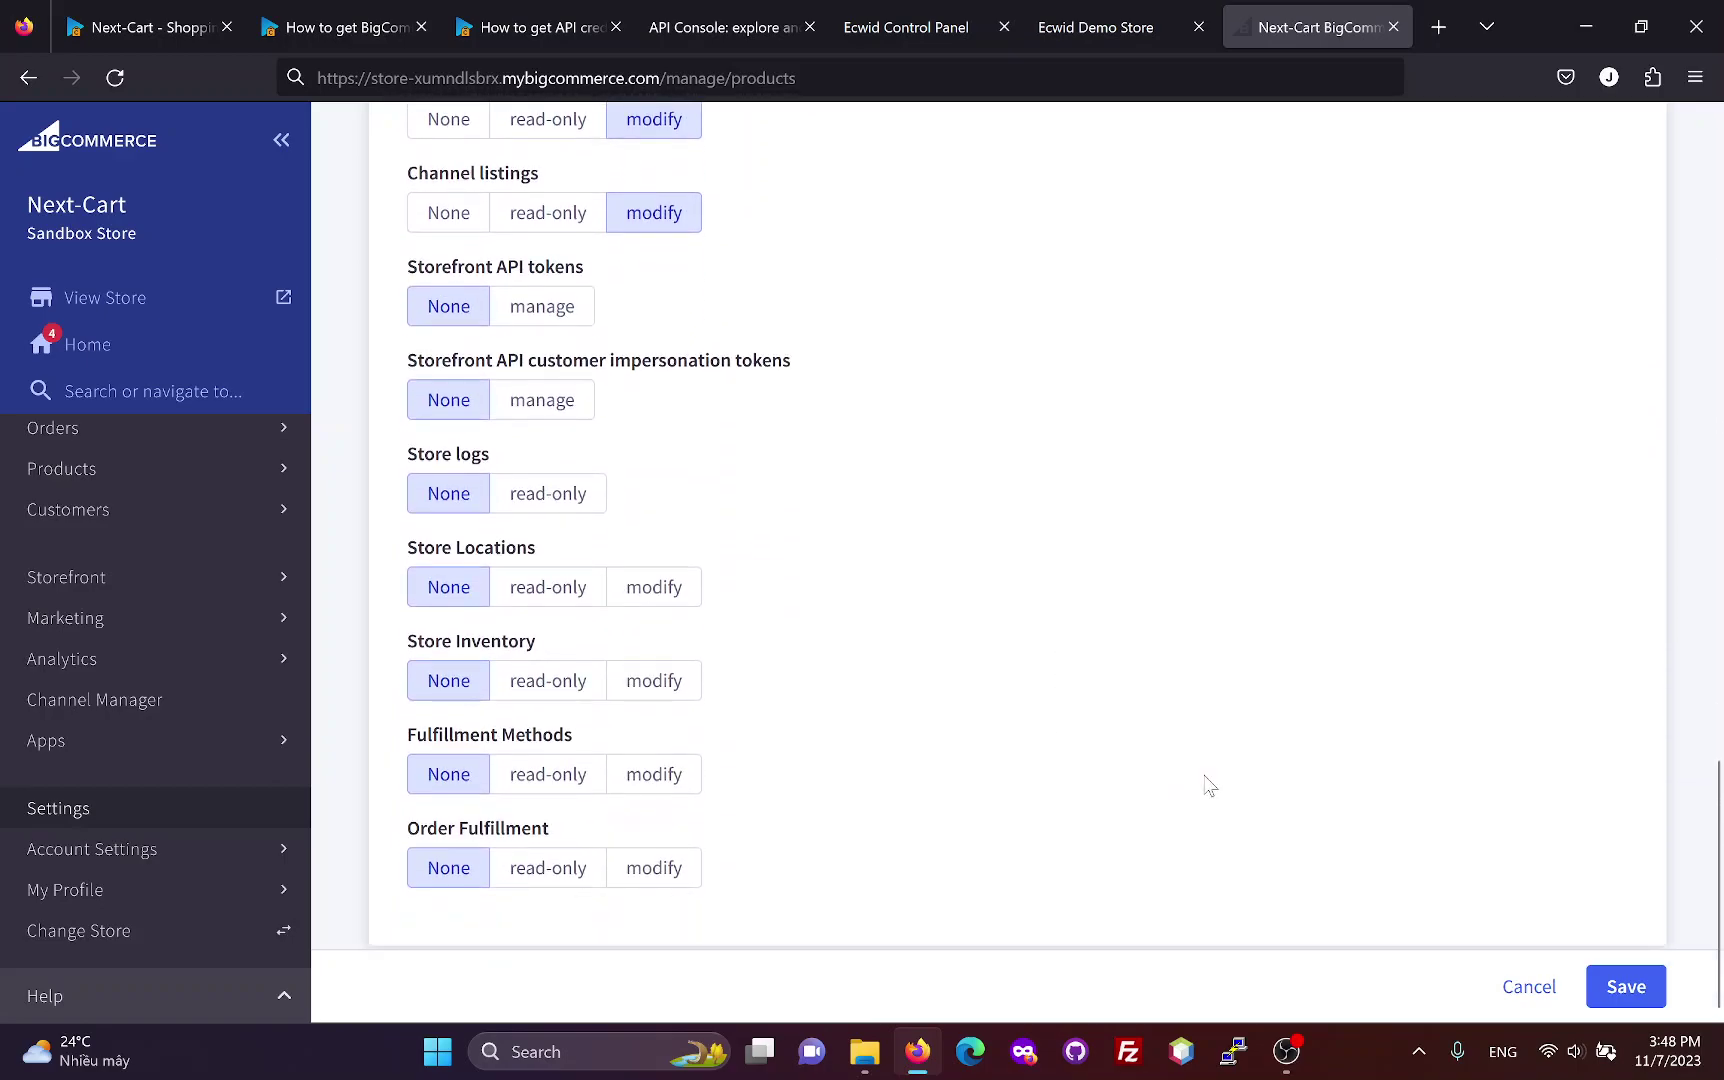
click(1618, 987)
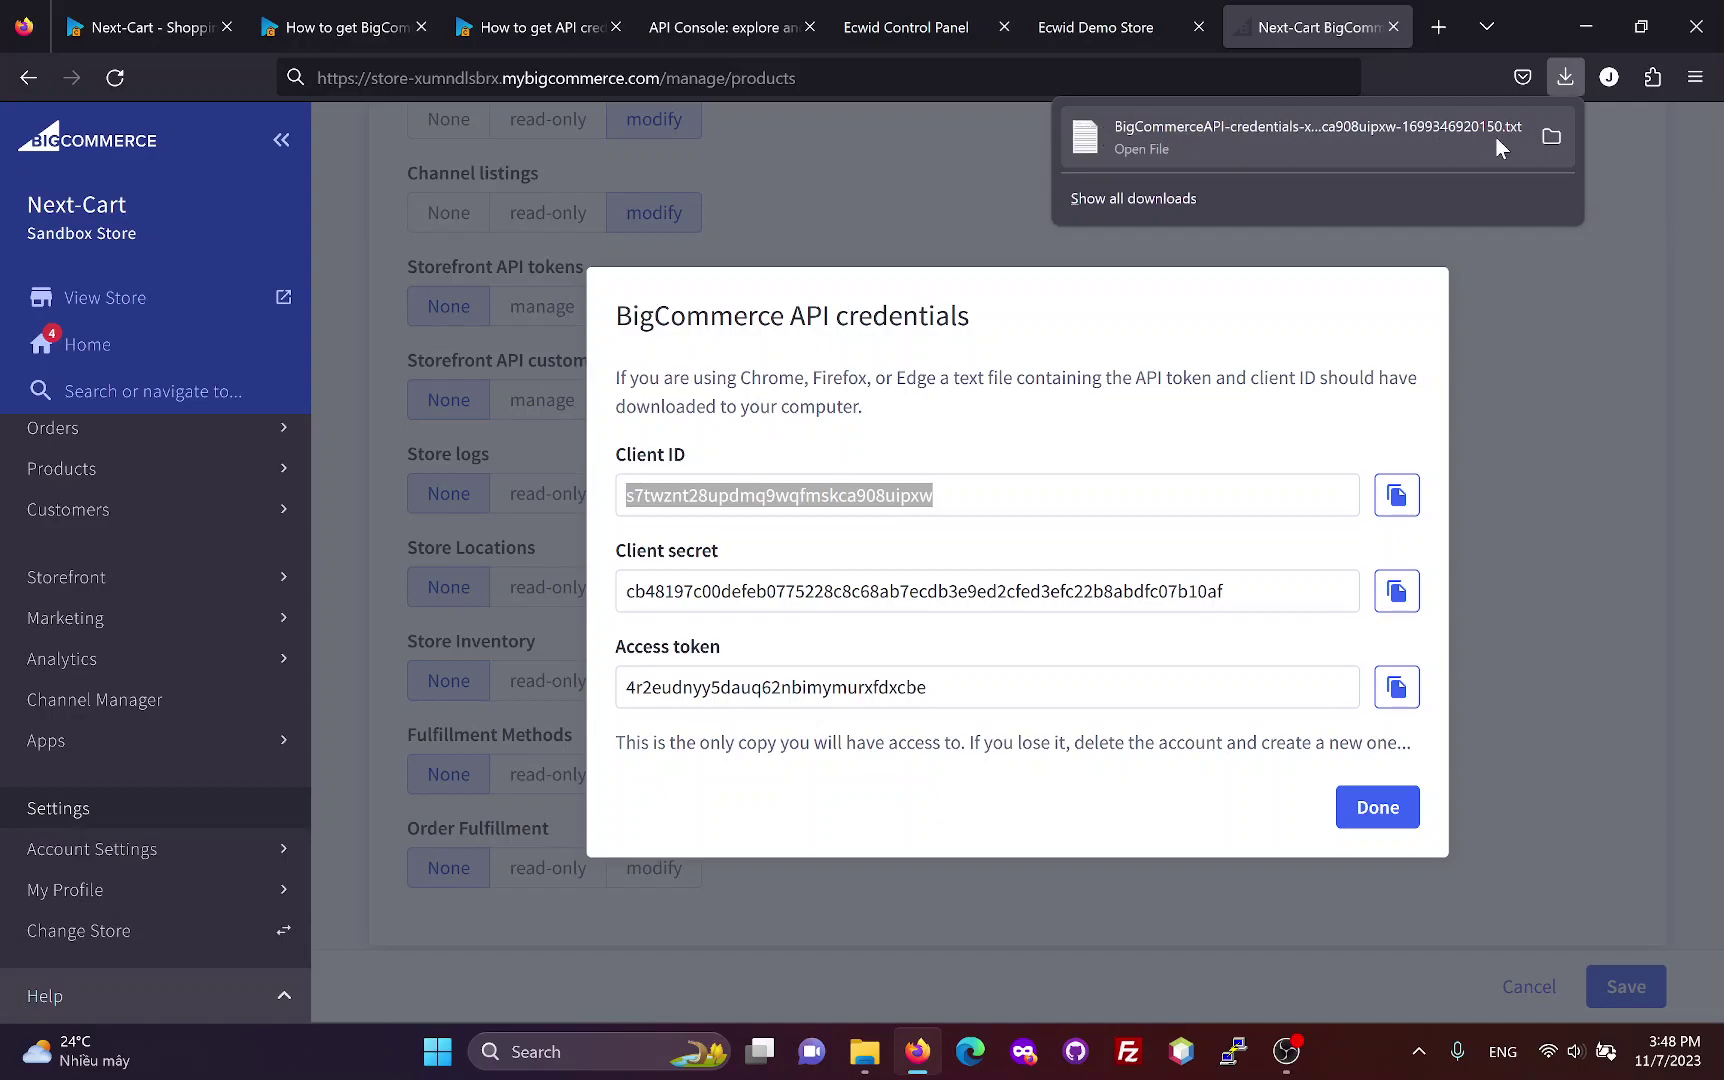
Open the downloaded BigCommerce credentials file and copy its API path into the target cart's API Path on the Next-Cart setup page.
click(1552, 136)
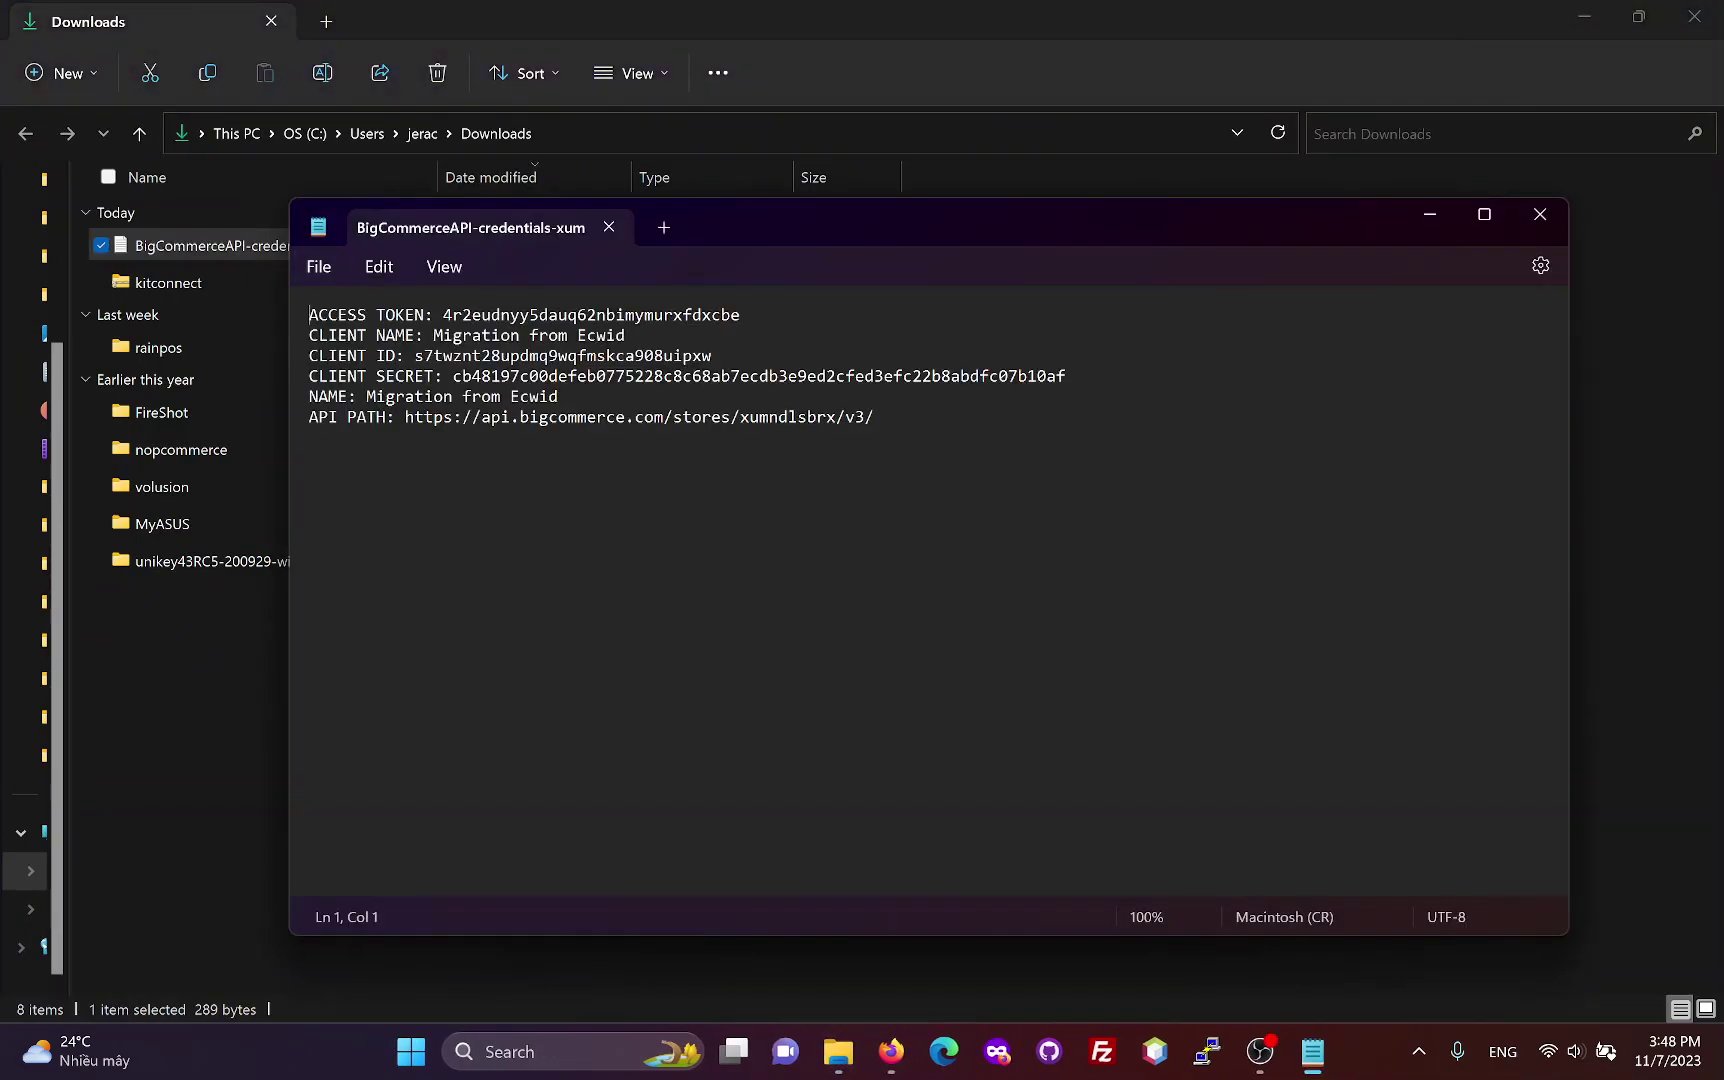
click(389, 417)
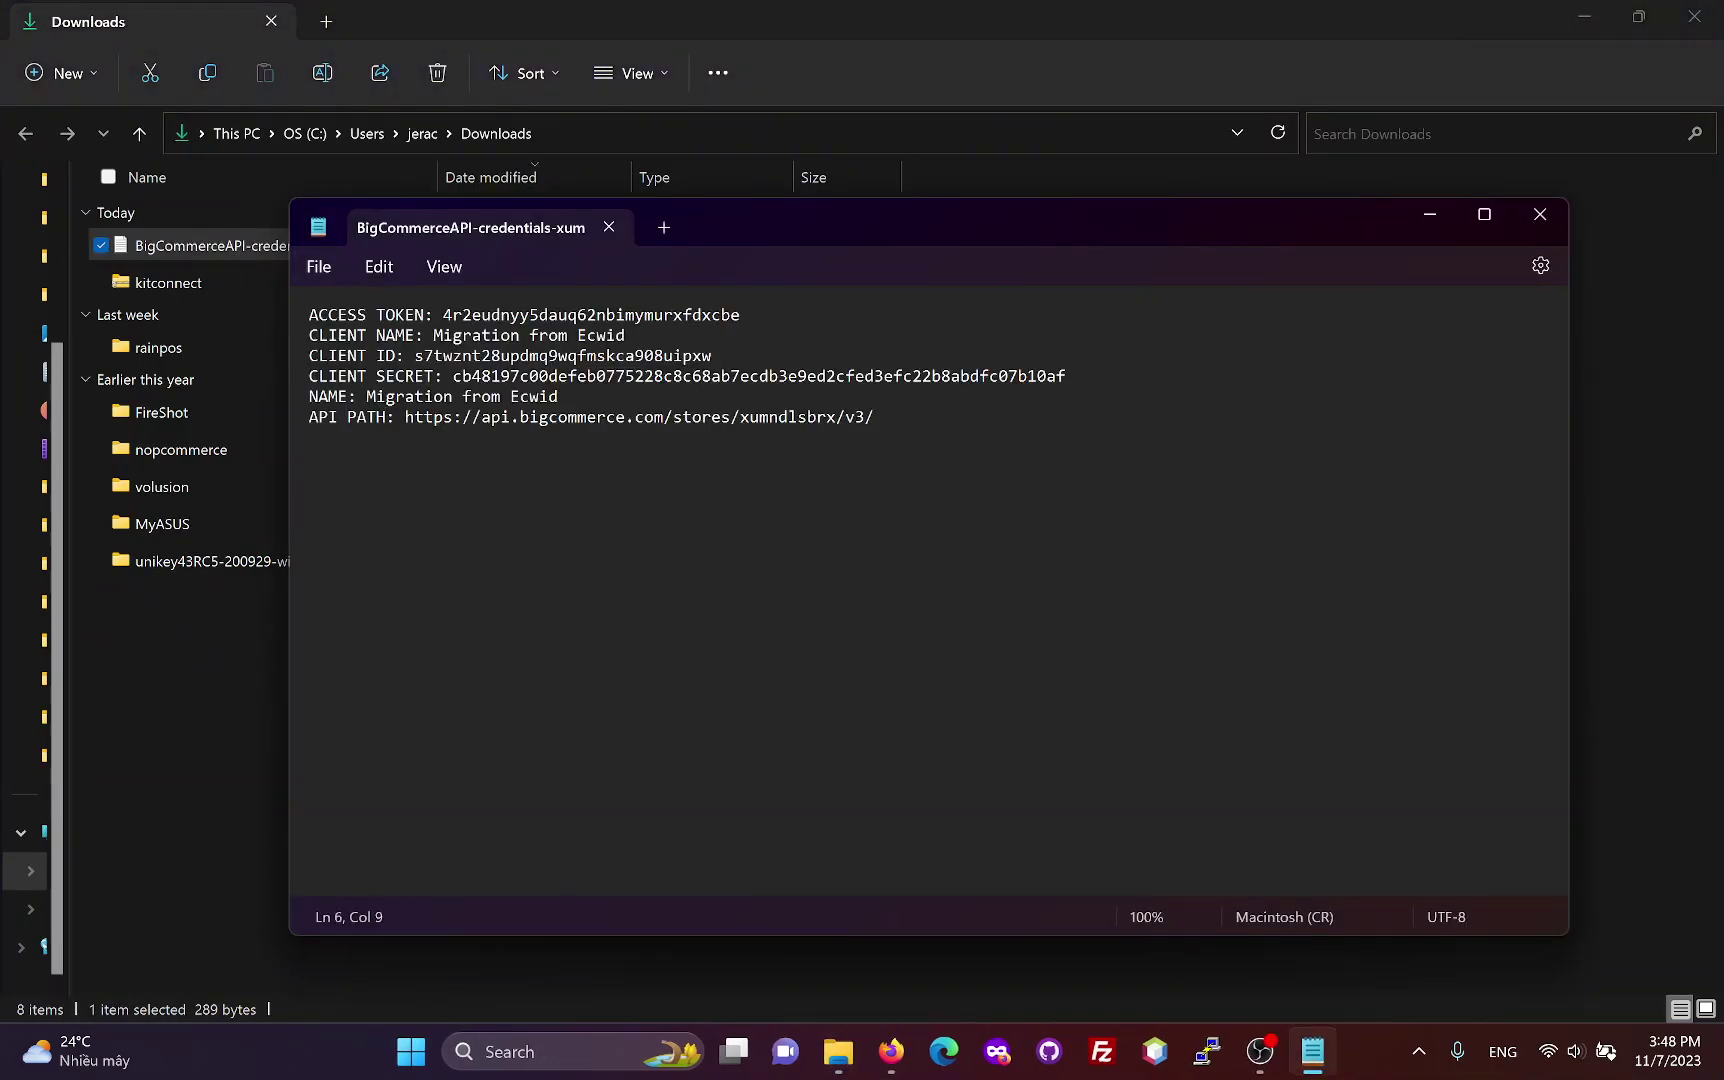
click(417, 315)
drag(405, 417, 874, 417)
key(ctrl+c)
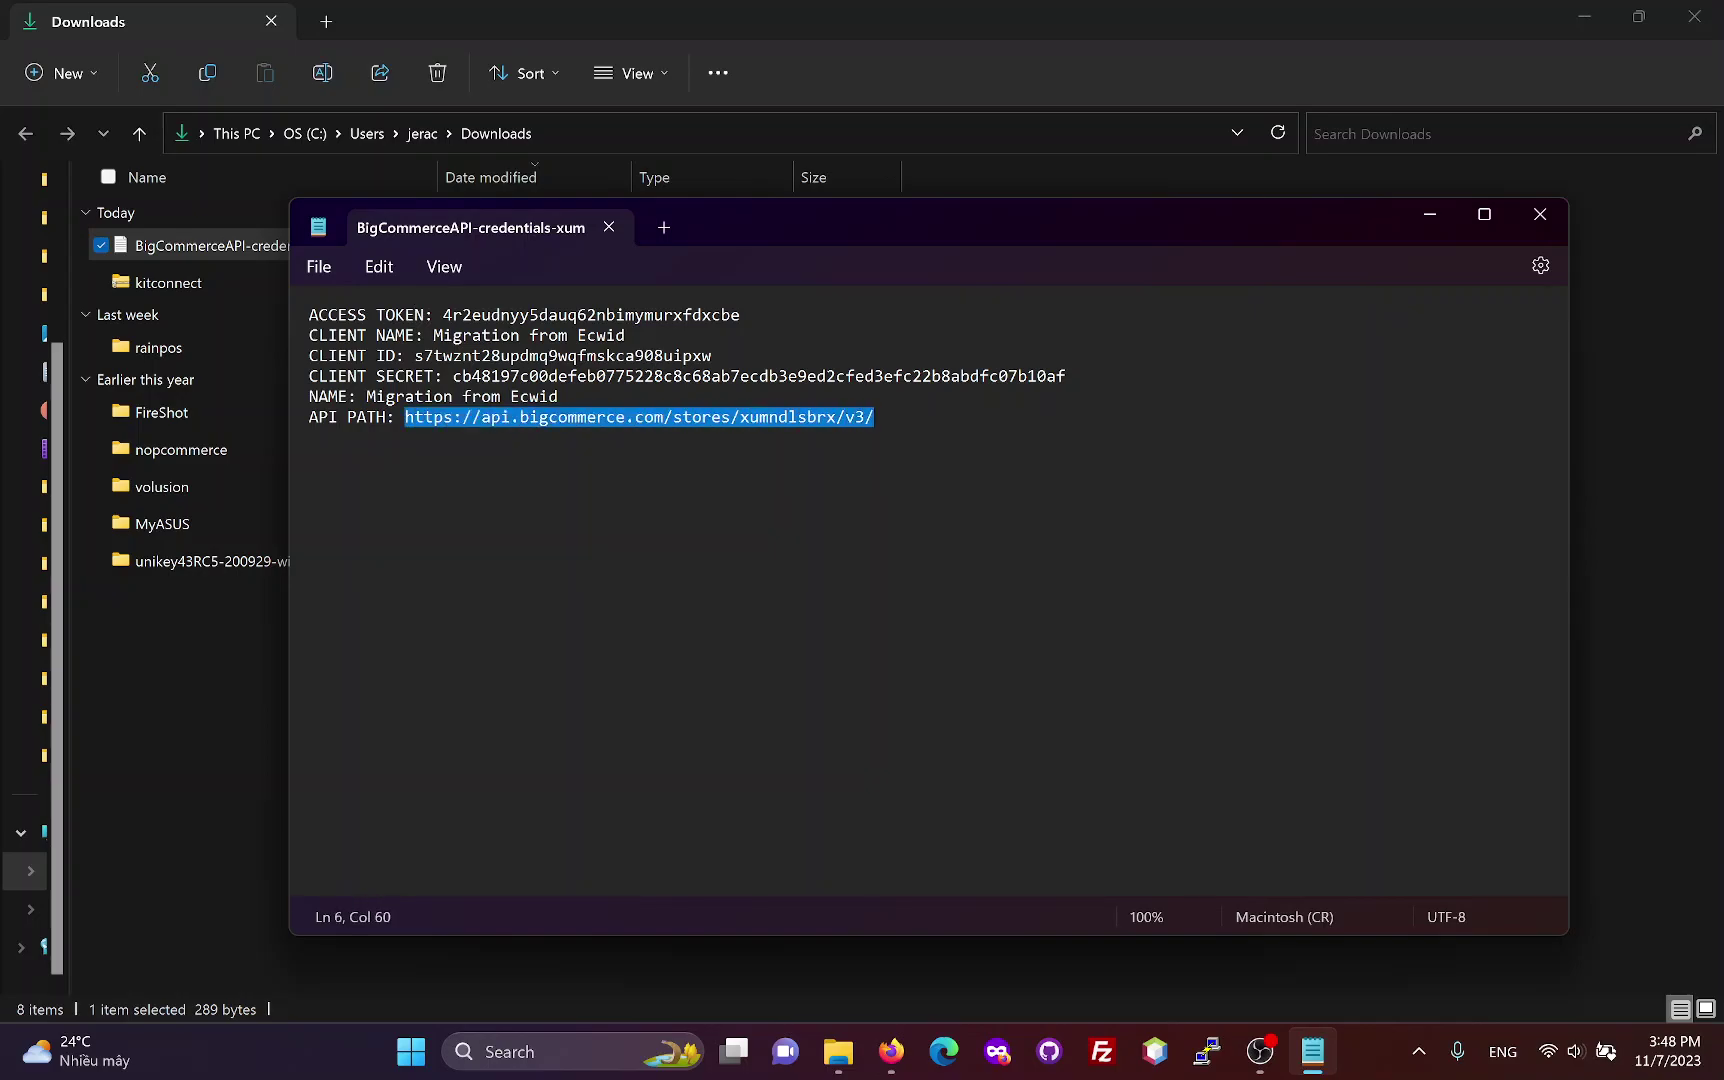
click(890, 1050)
click(160, 27)
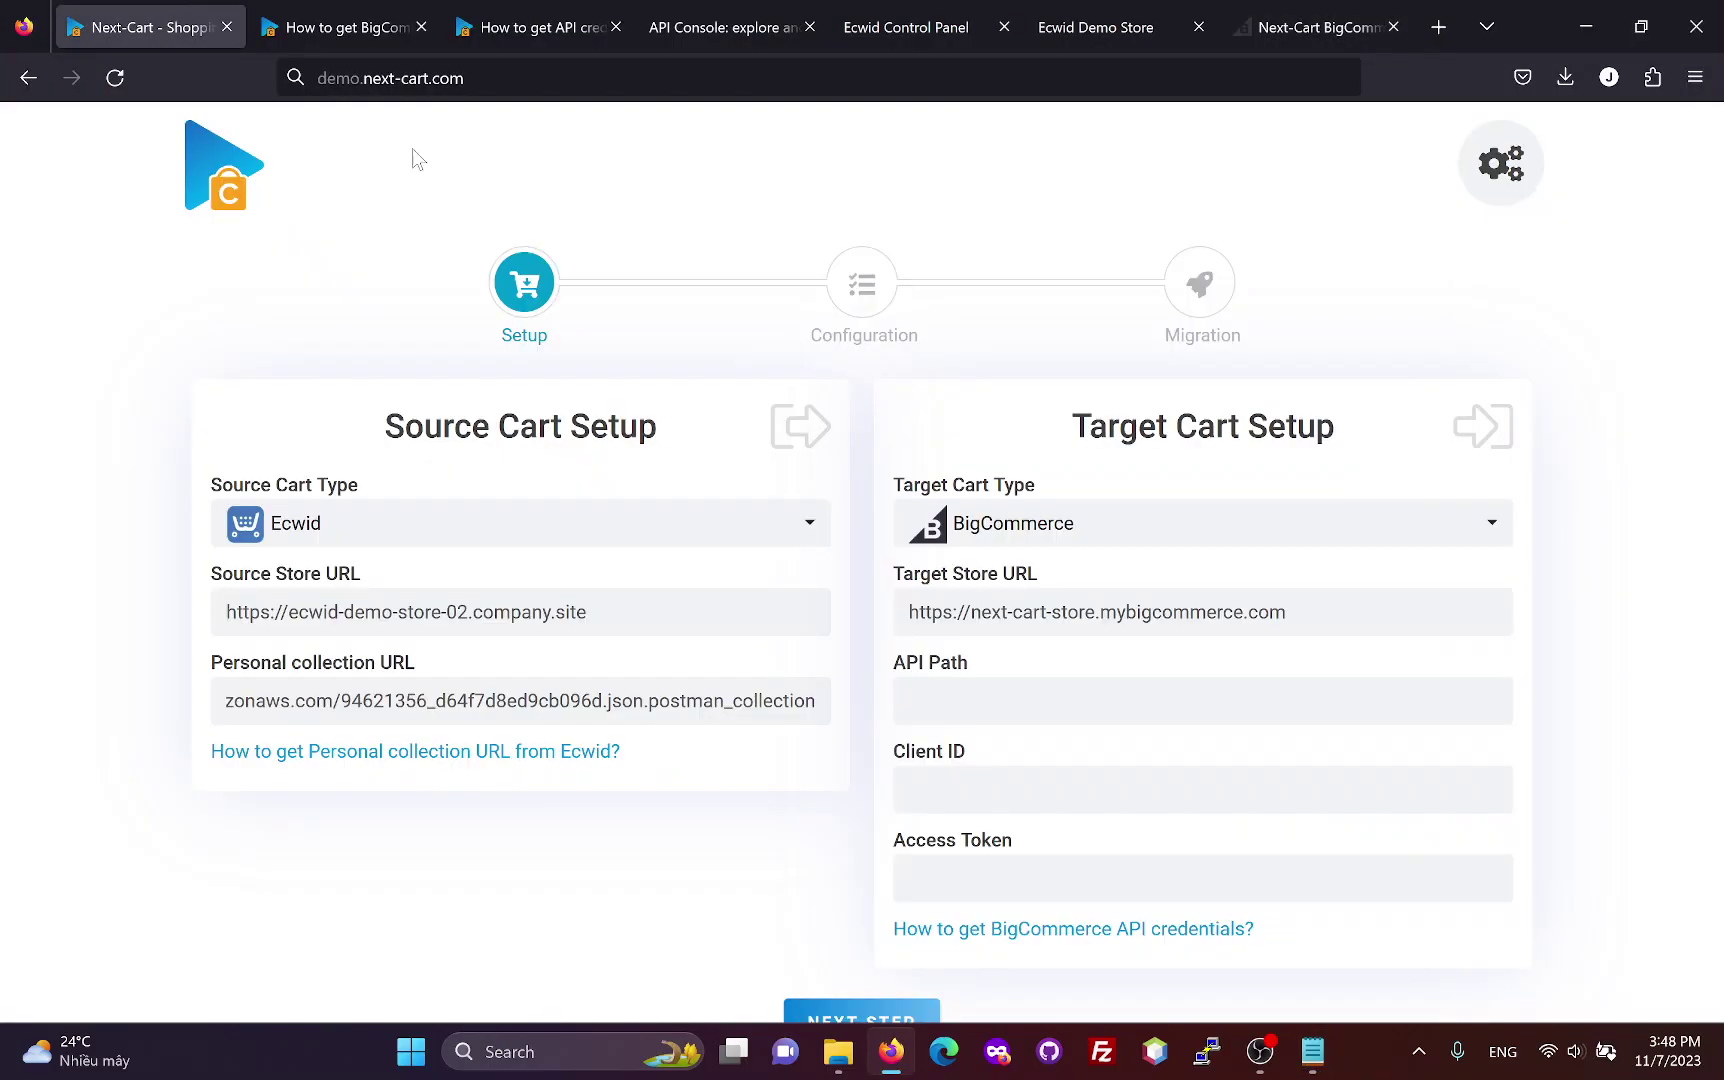
click(1165, 700)
key(ctrl+v)
Copy the client ID from the credentials file into the target cart's Client ID field.
click(1312, 1050)
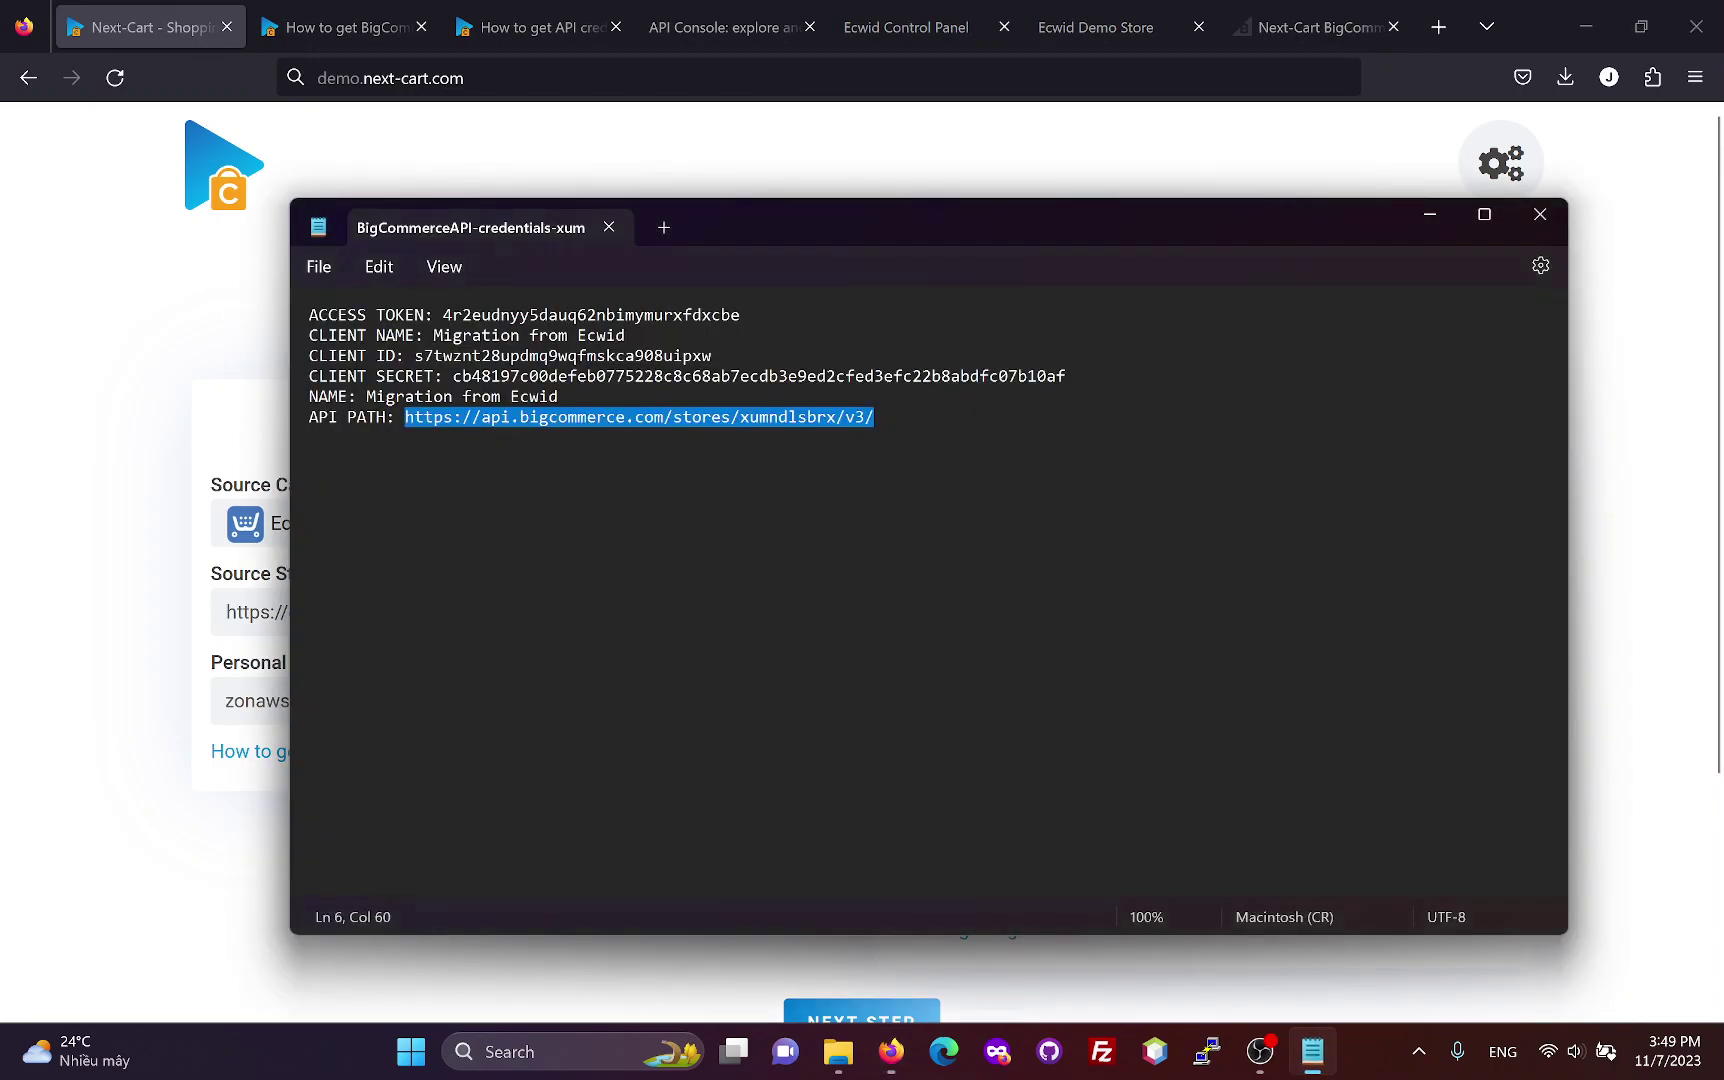
double_click(552, 356)
key(ctrl+c)
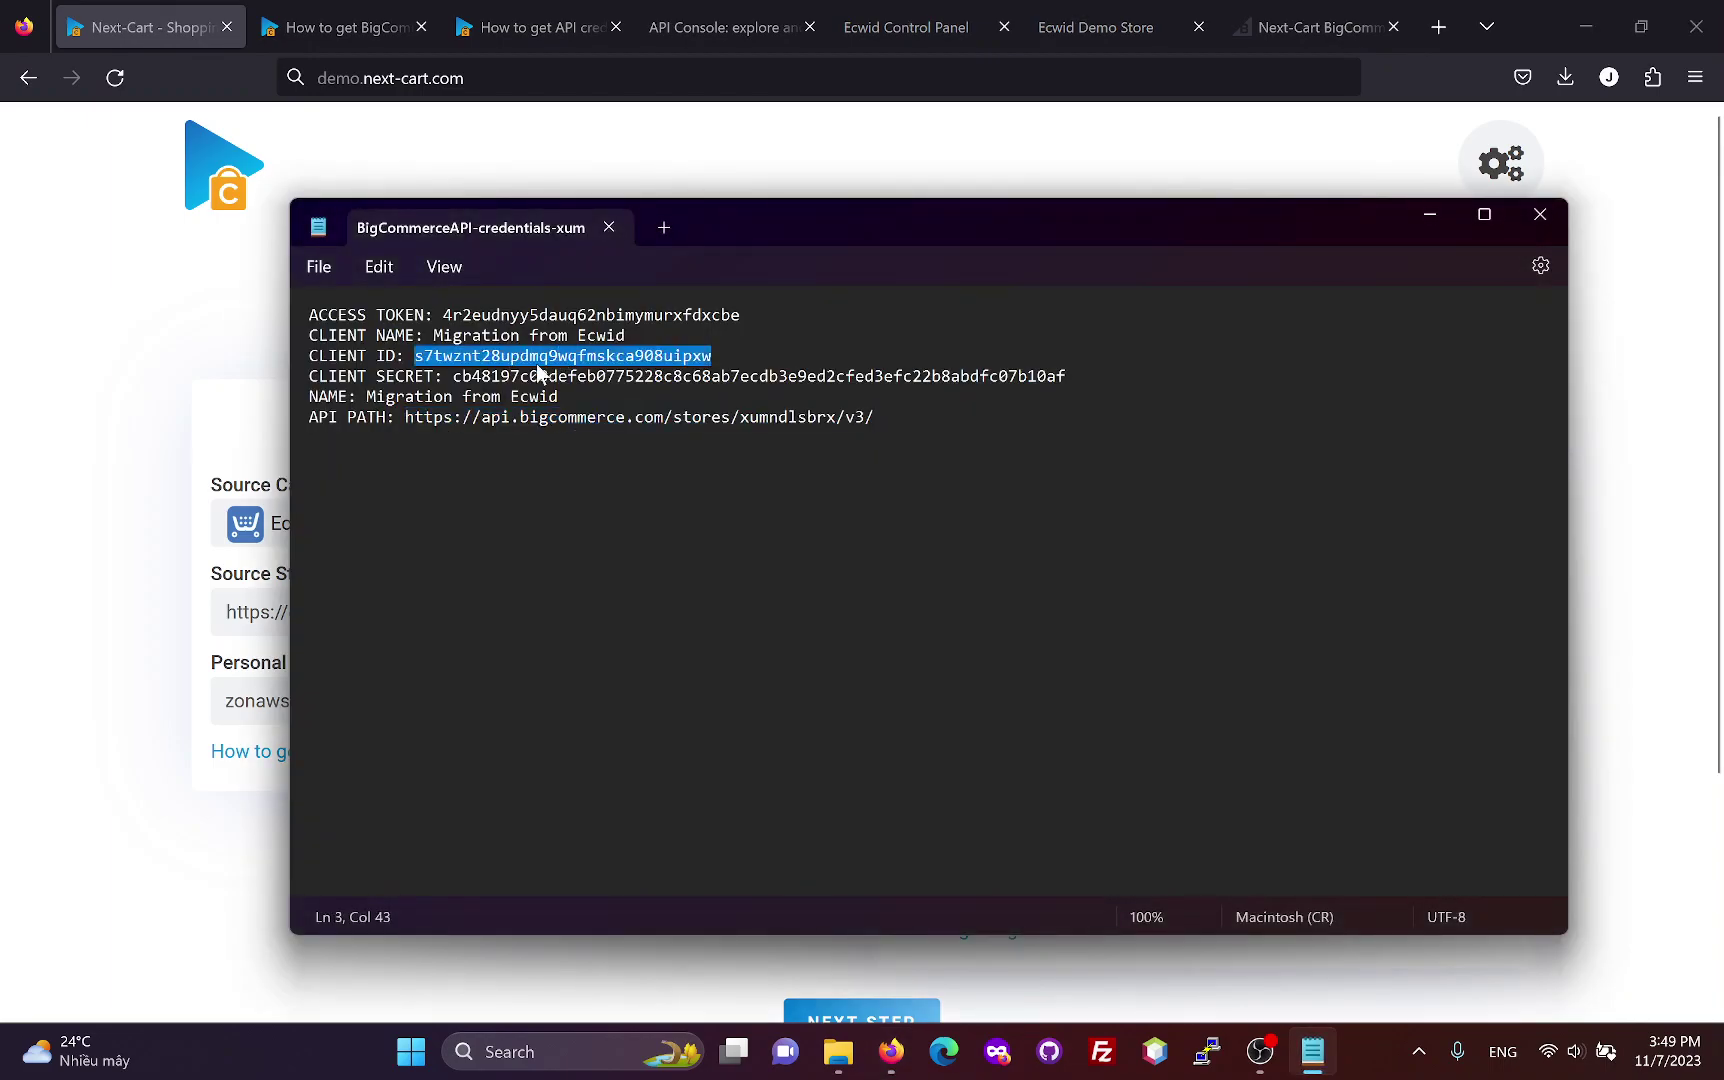
click(92, 596)
click(1134, 770)
key(ctrl+v)
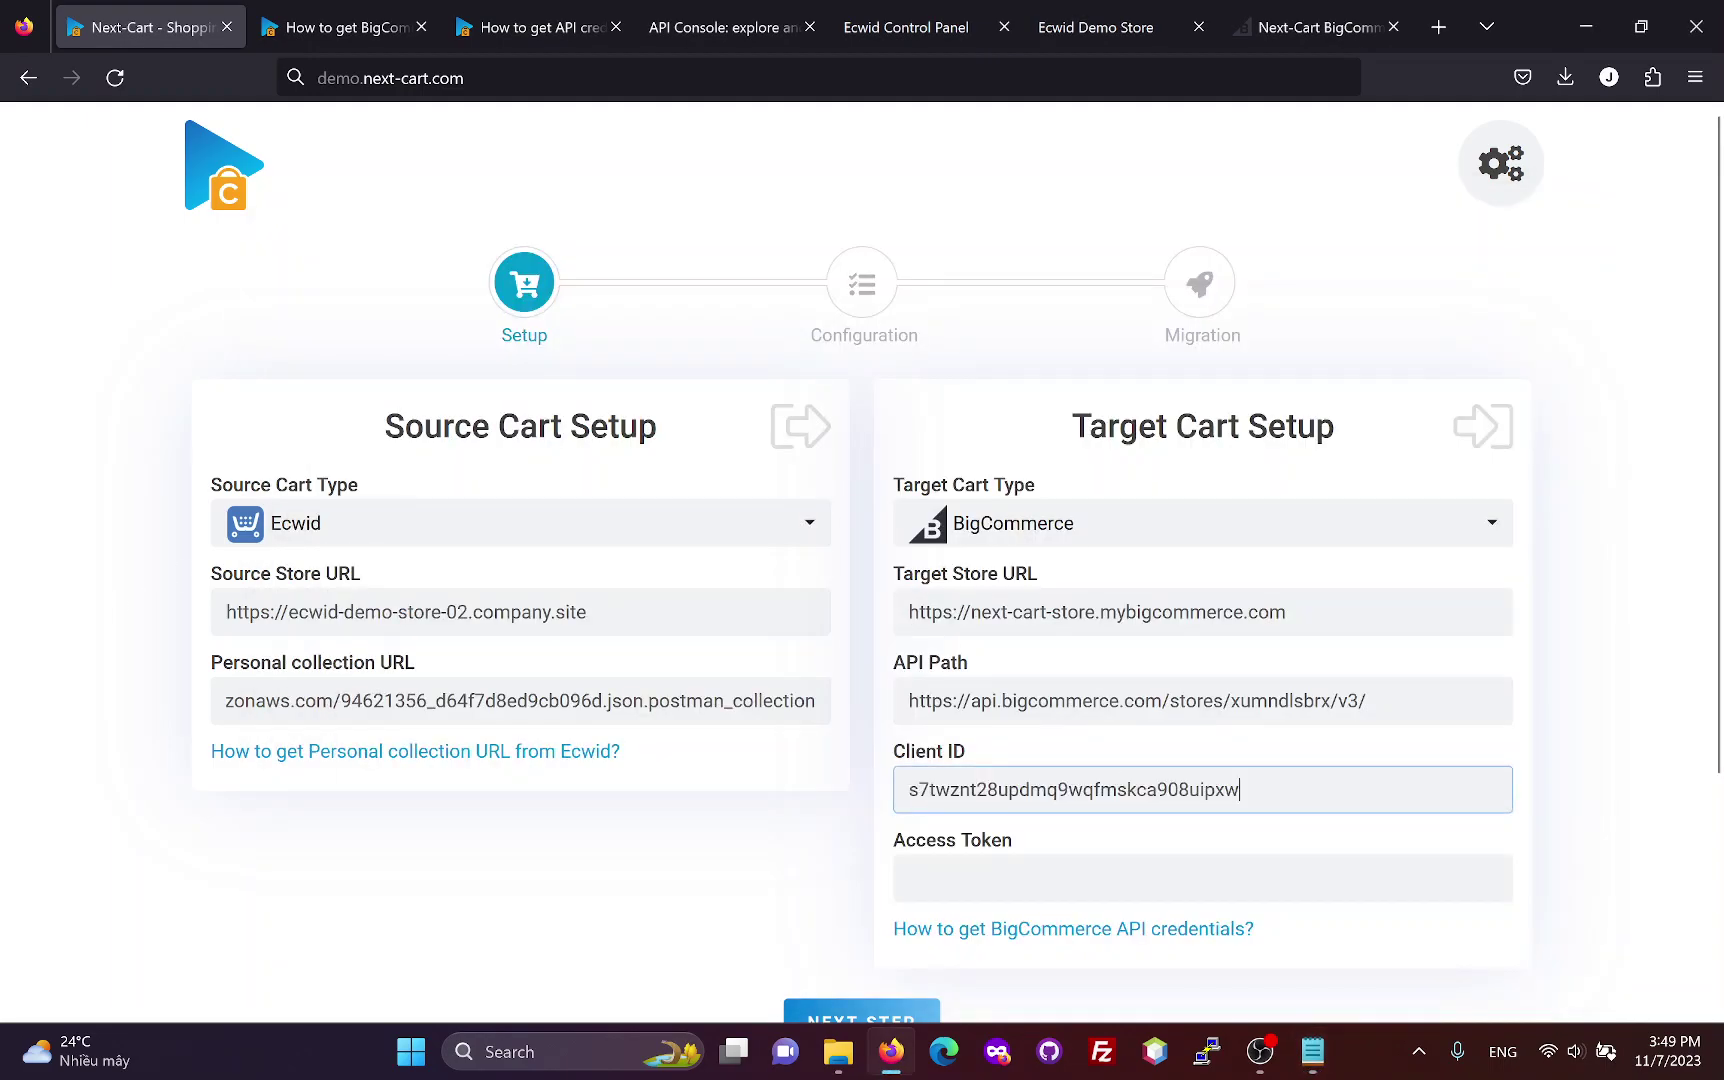
Copy the access token from the credentials file into the target cart's Access Token field and proceed to the migration configuration.
click(1312, 1050)
double_click(583, 315)
key(ctrl+c)
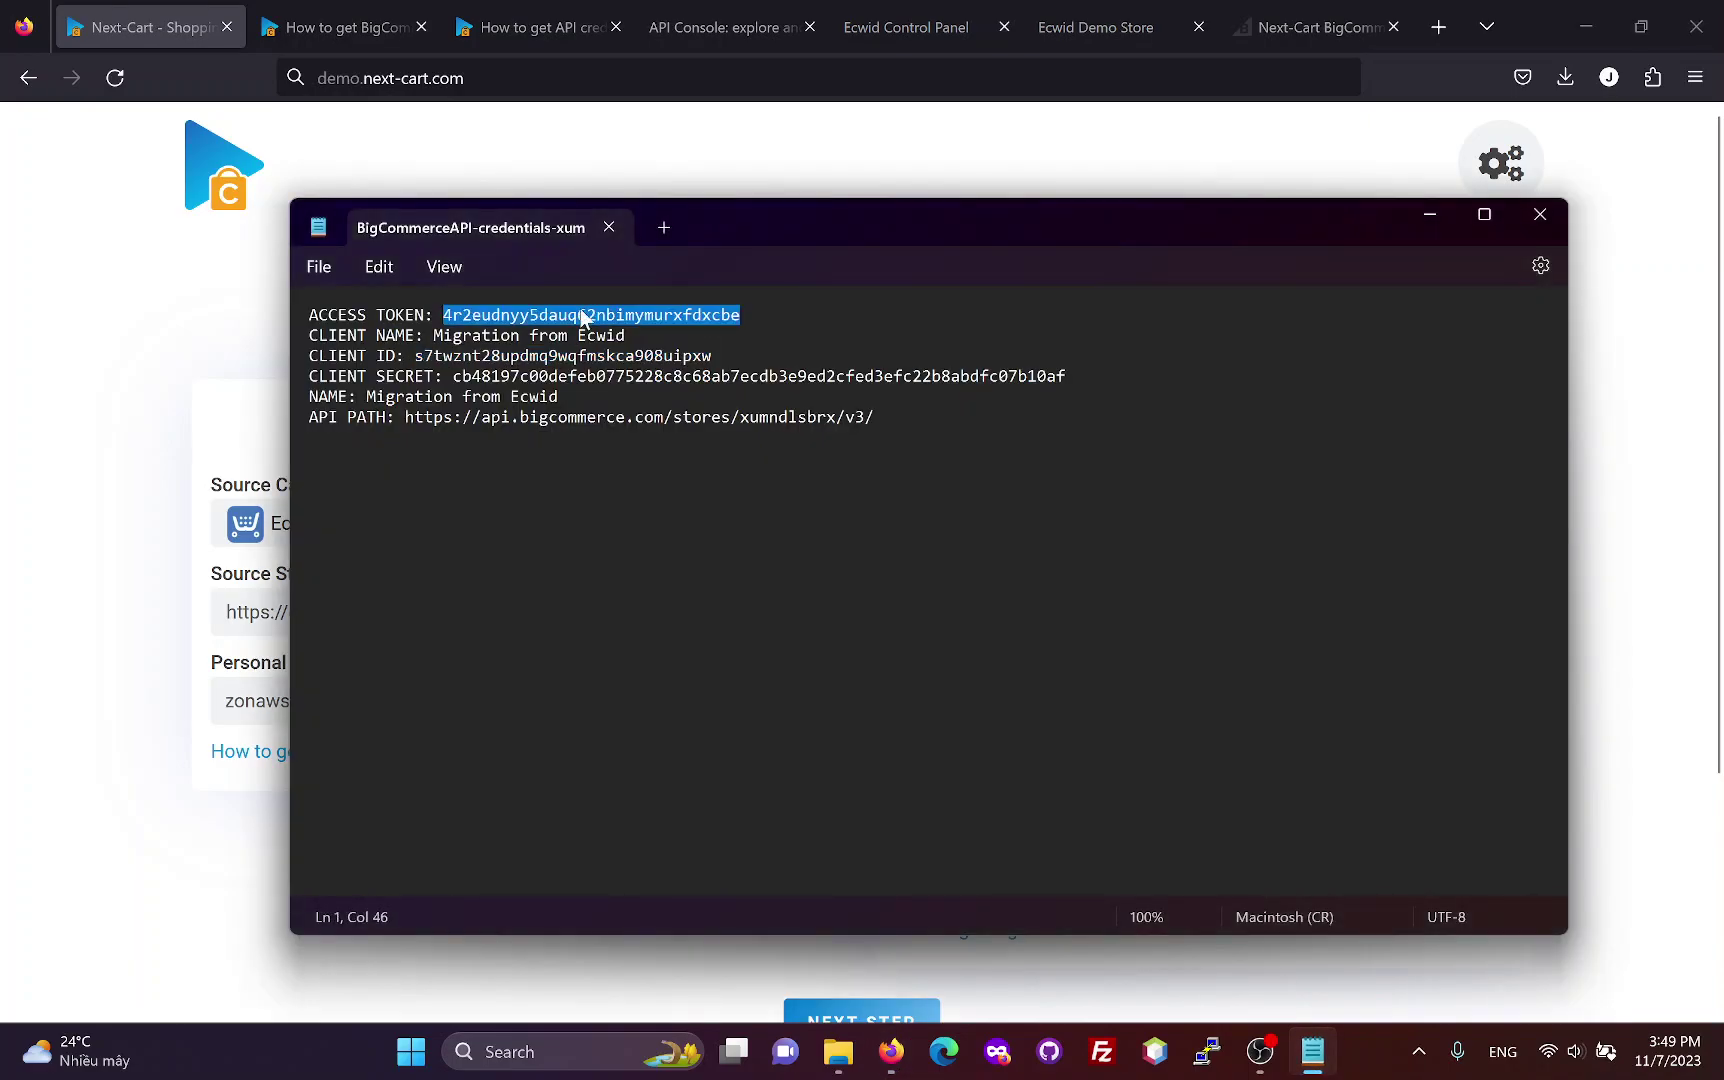
click(148, 668)
click(1128, 895)
key(ctrl+v)
click(868, 748)
scroll(868, 748, down, 2)
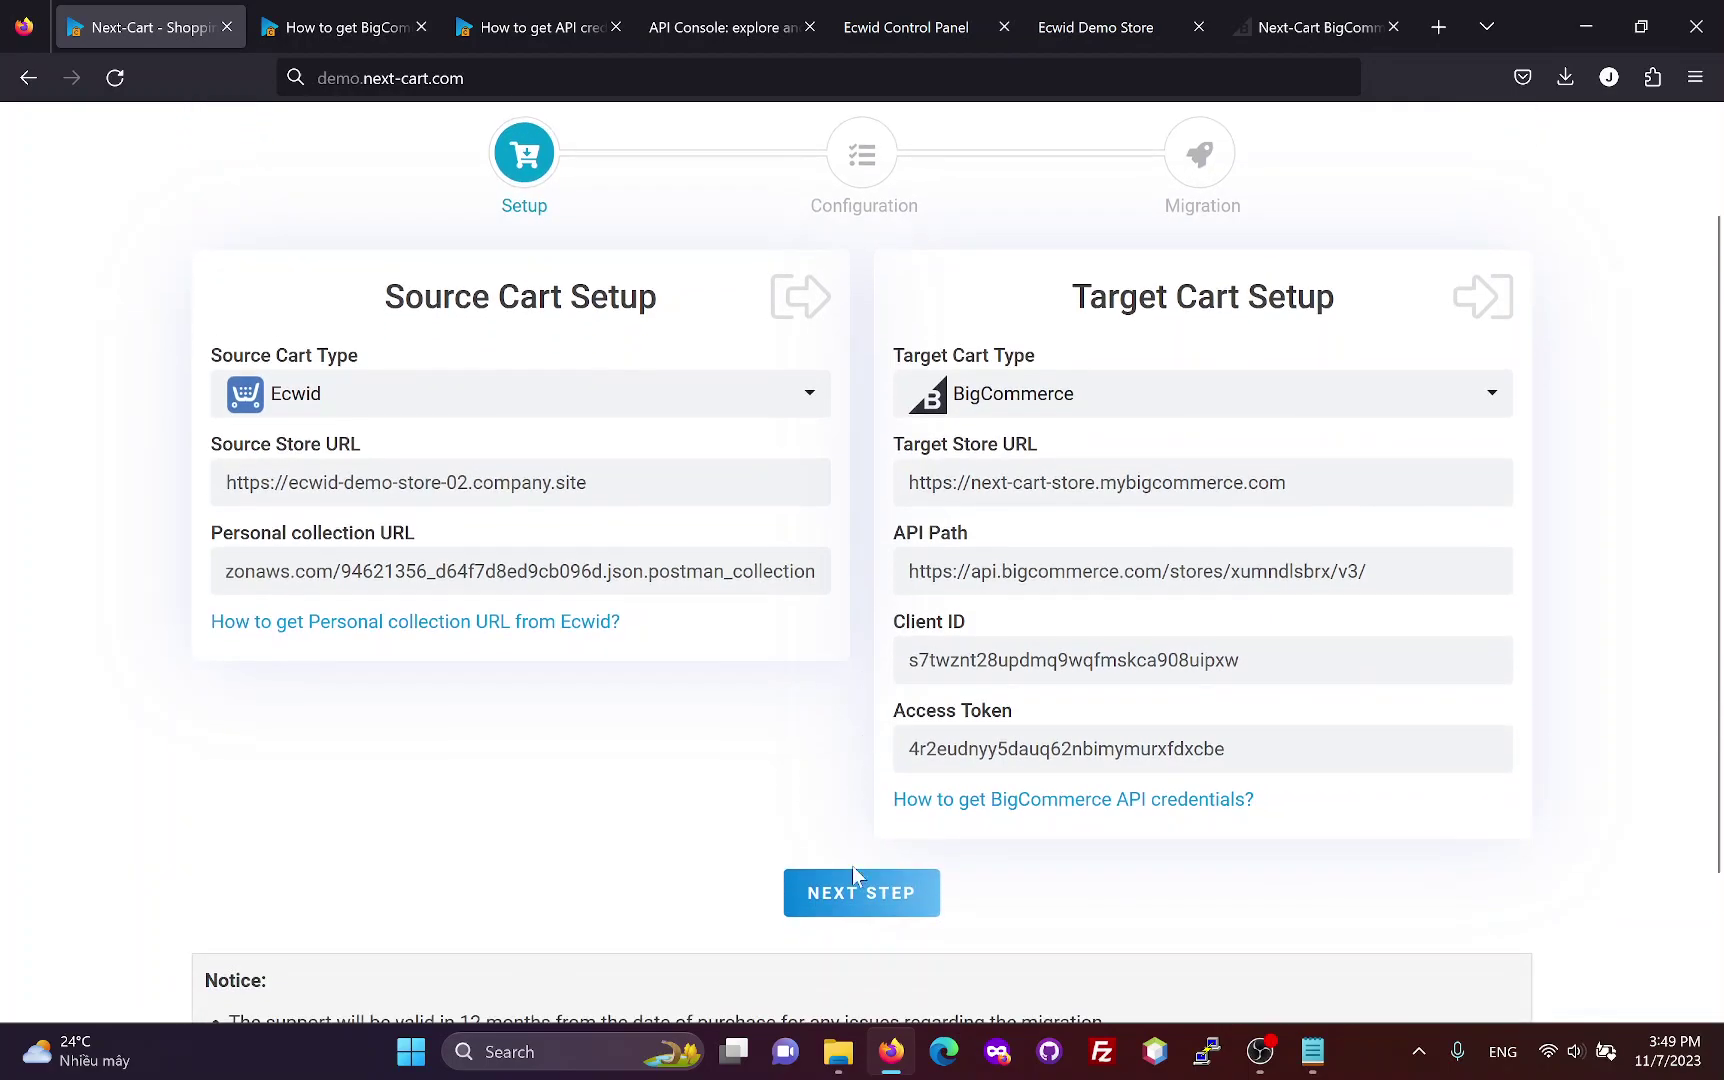
click(866, 915)
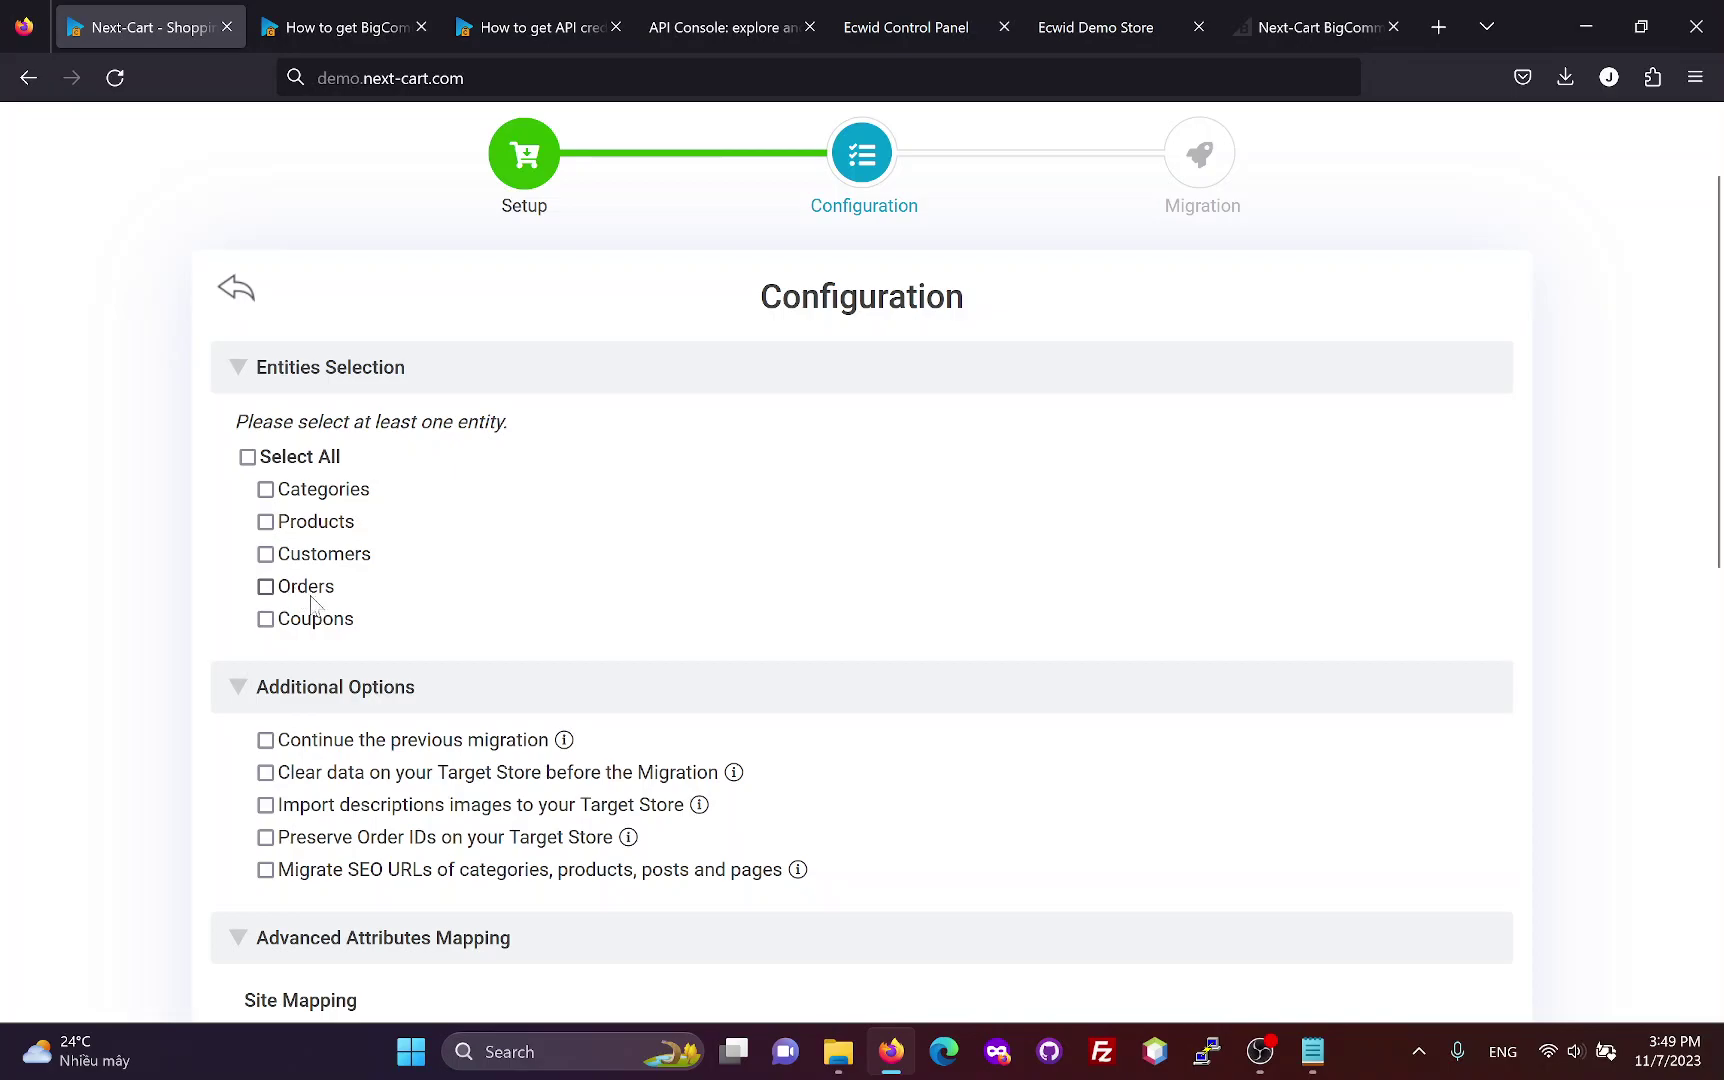
Select all entities for migration and enable preserving order IDs and migrating SEO URLs of categories, products, posts and pages.
click(248, 457)
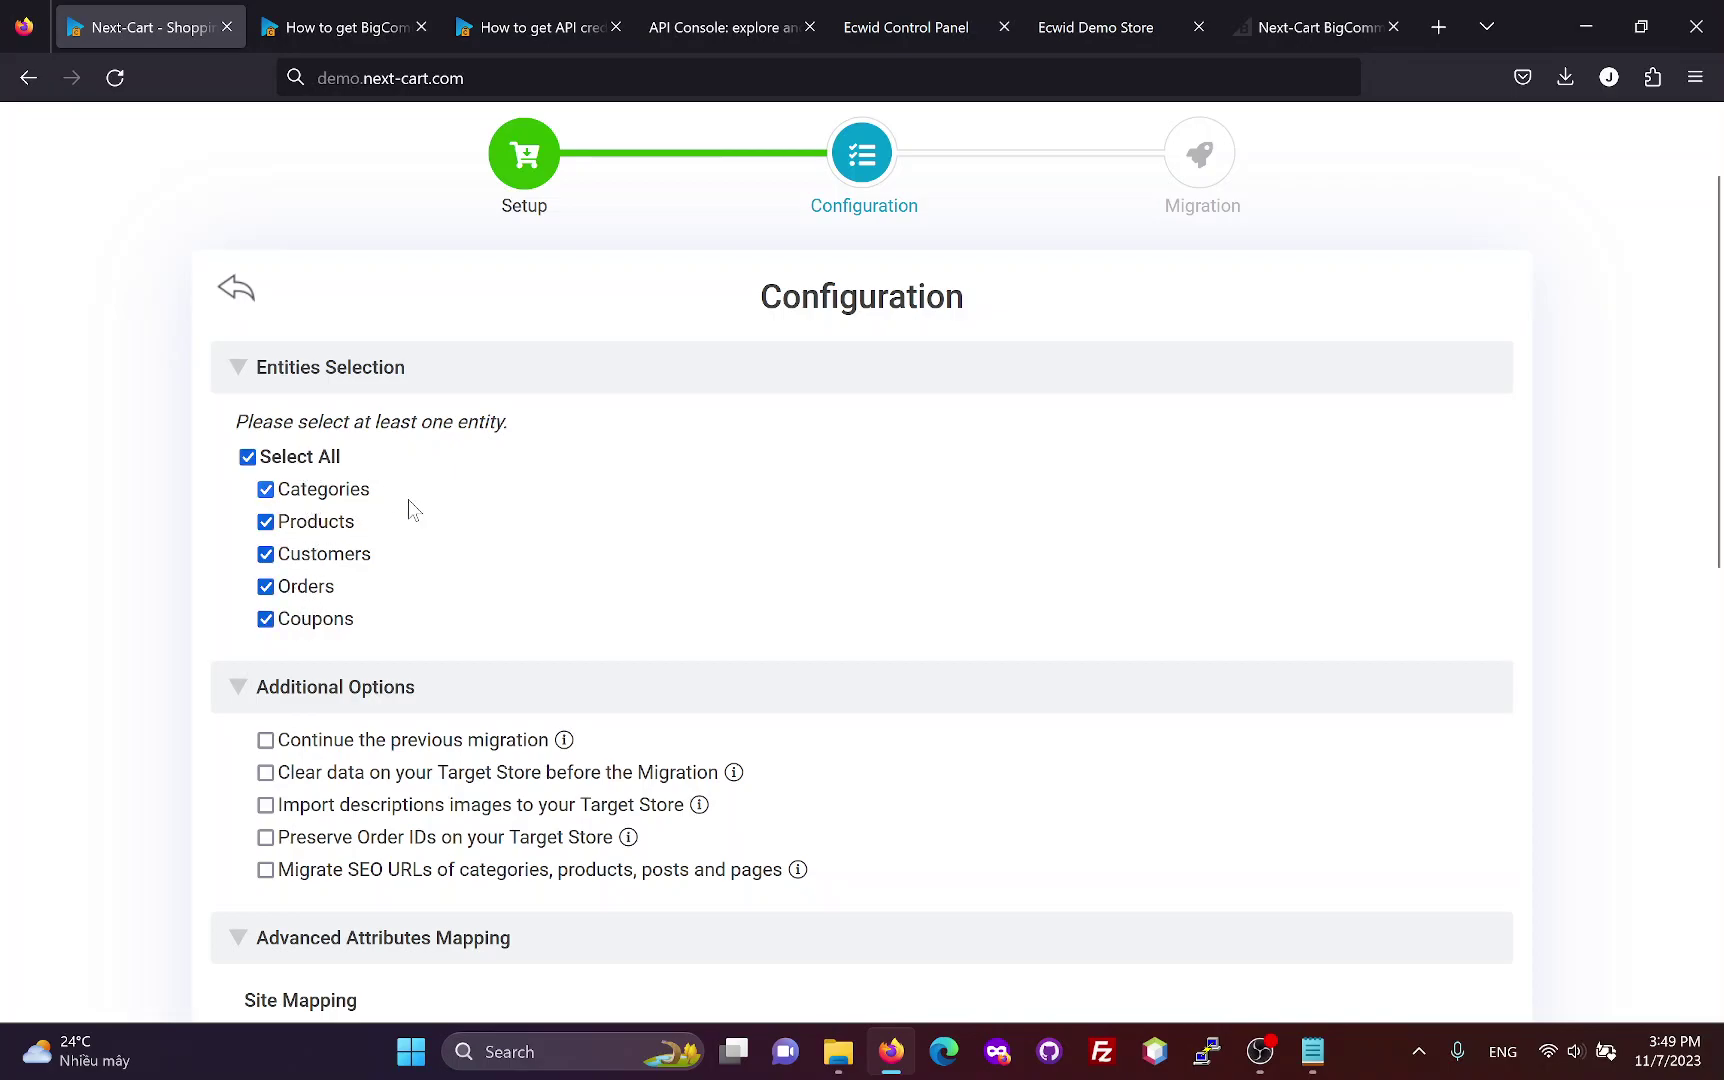
scroll(890, 760, down, 2)
scroll(897, 763, down, 1)
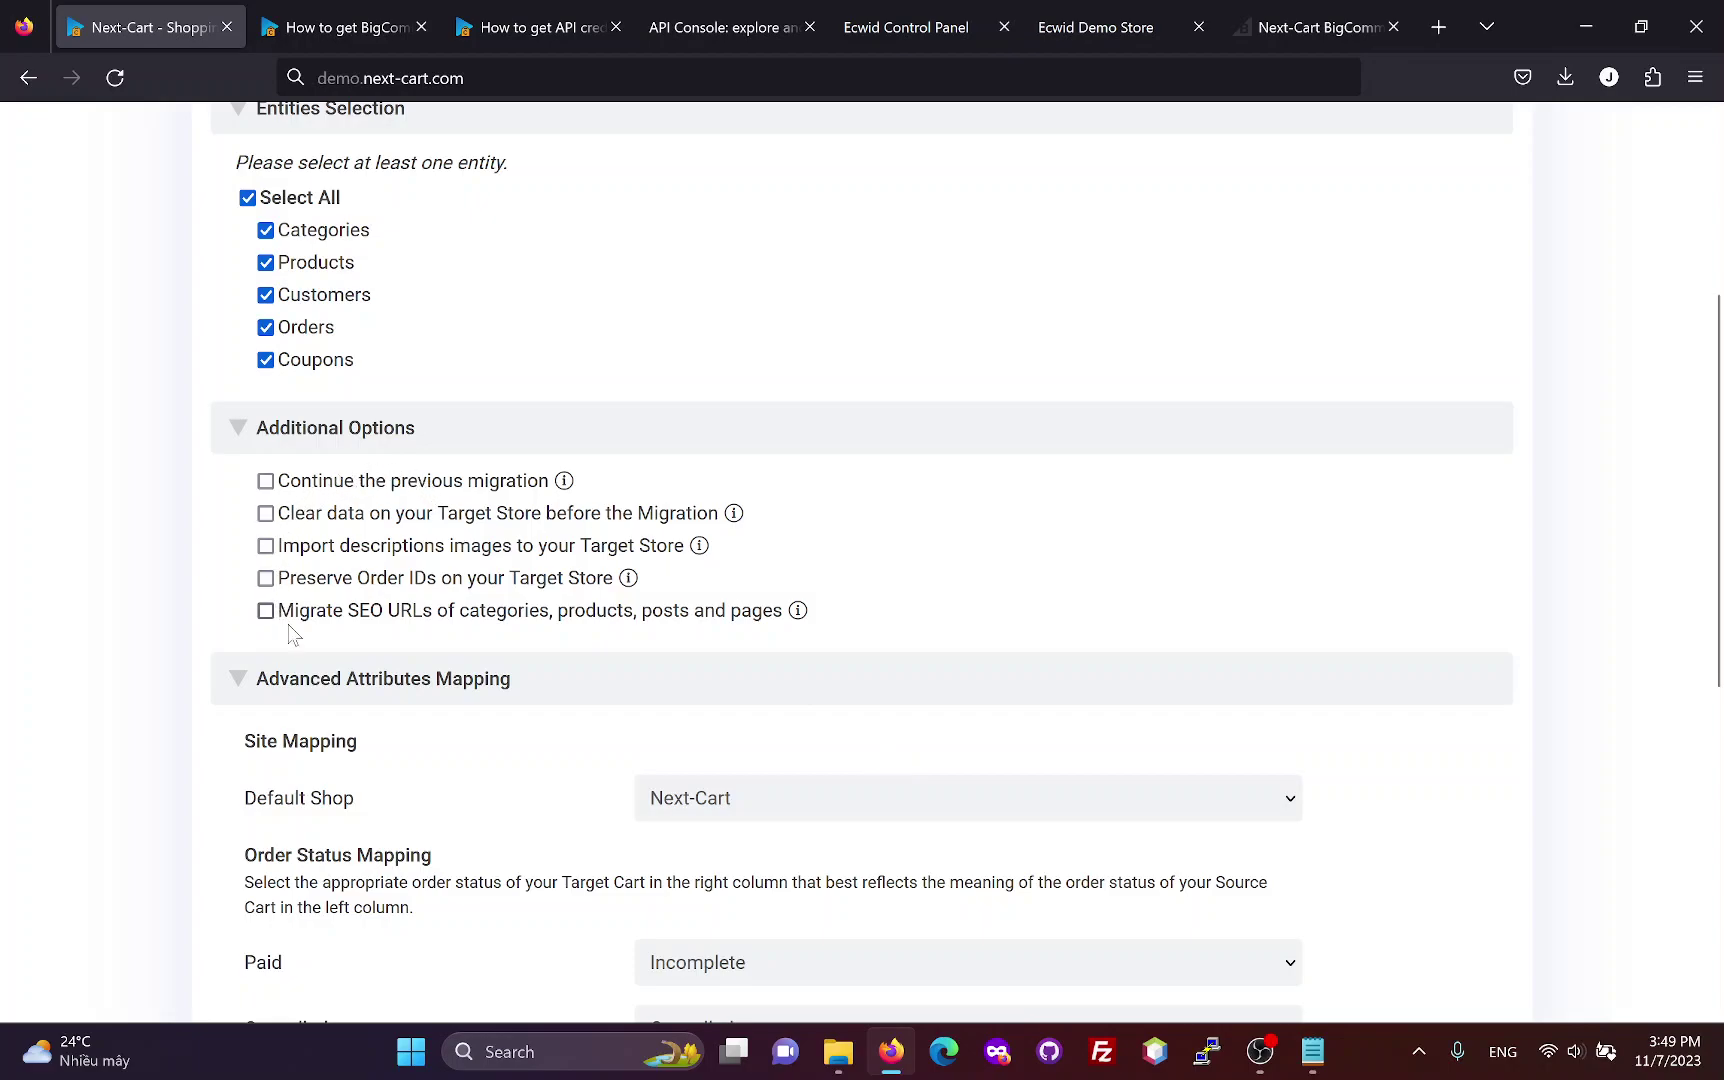
click(370, 586)
click(392, 612)
mouse_move(629, 586)
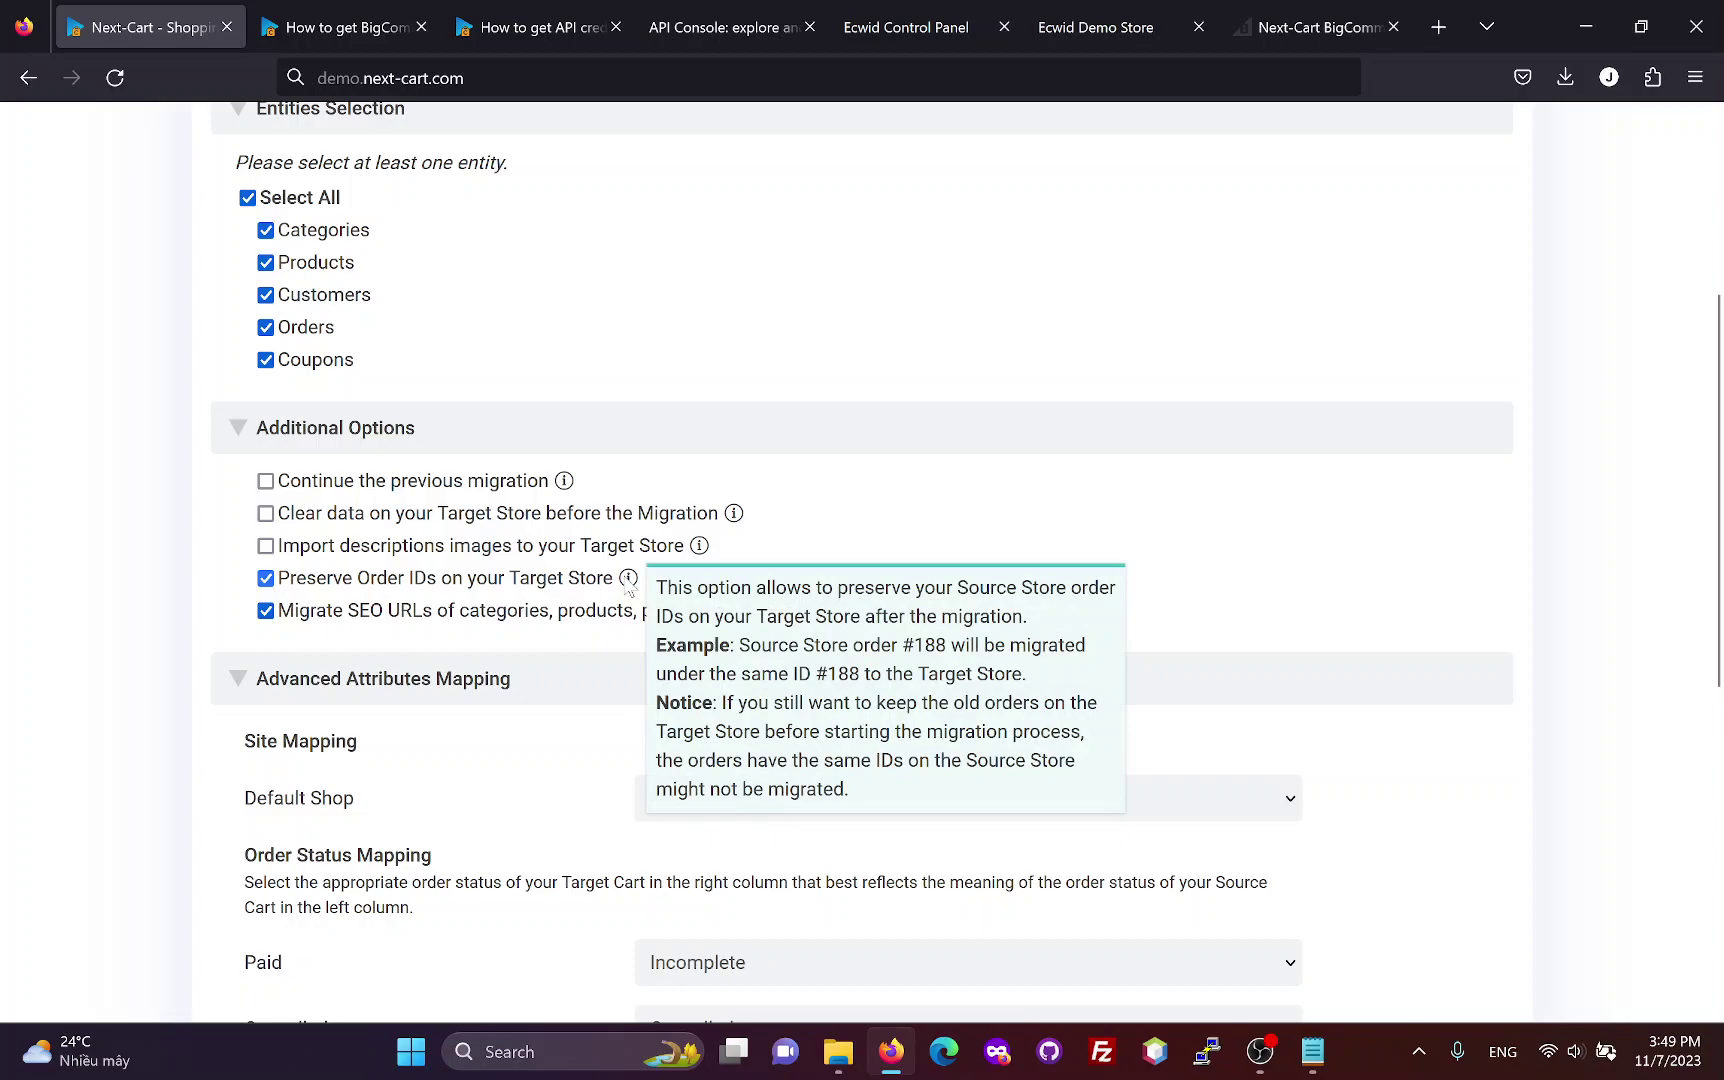
mouse_move(797, 611)
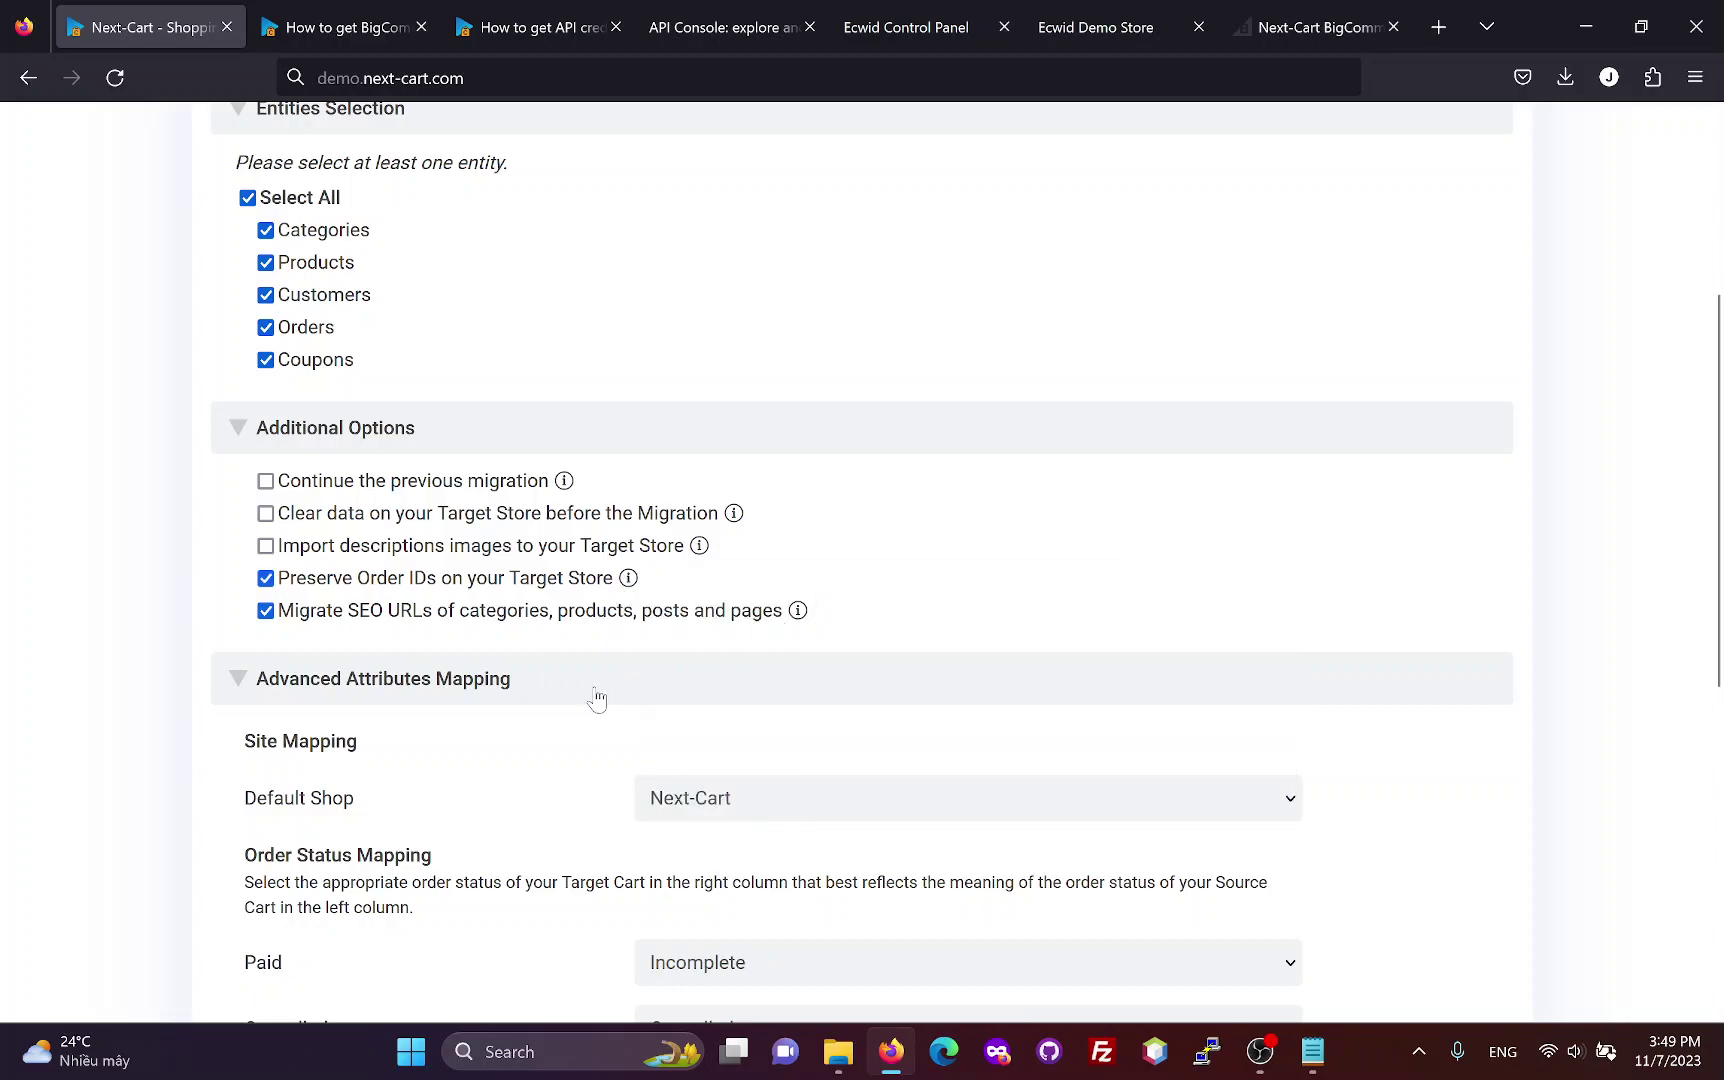
Choose Next-Cart as the Default Shop in the site mapping.
scroll(595, 697, down, 3)
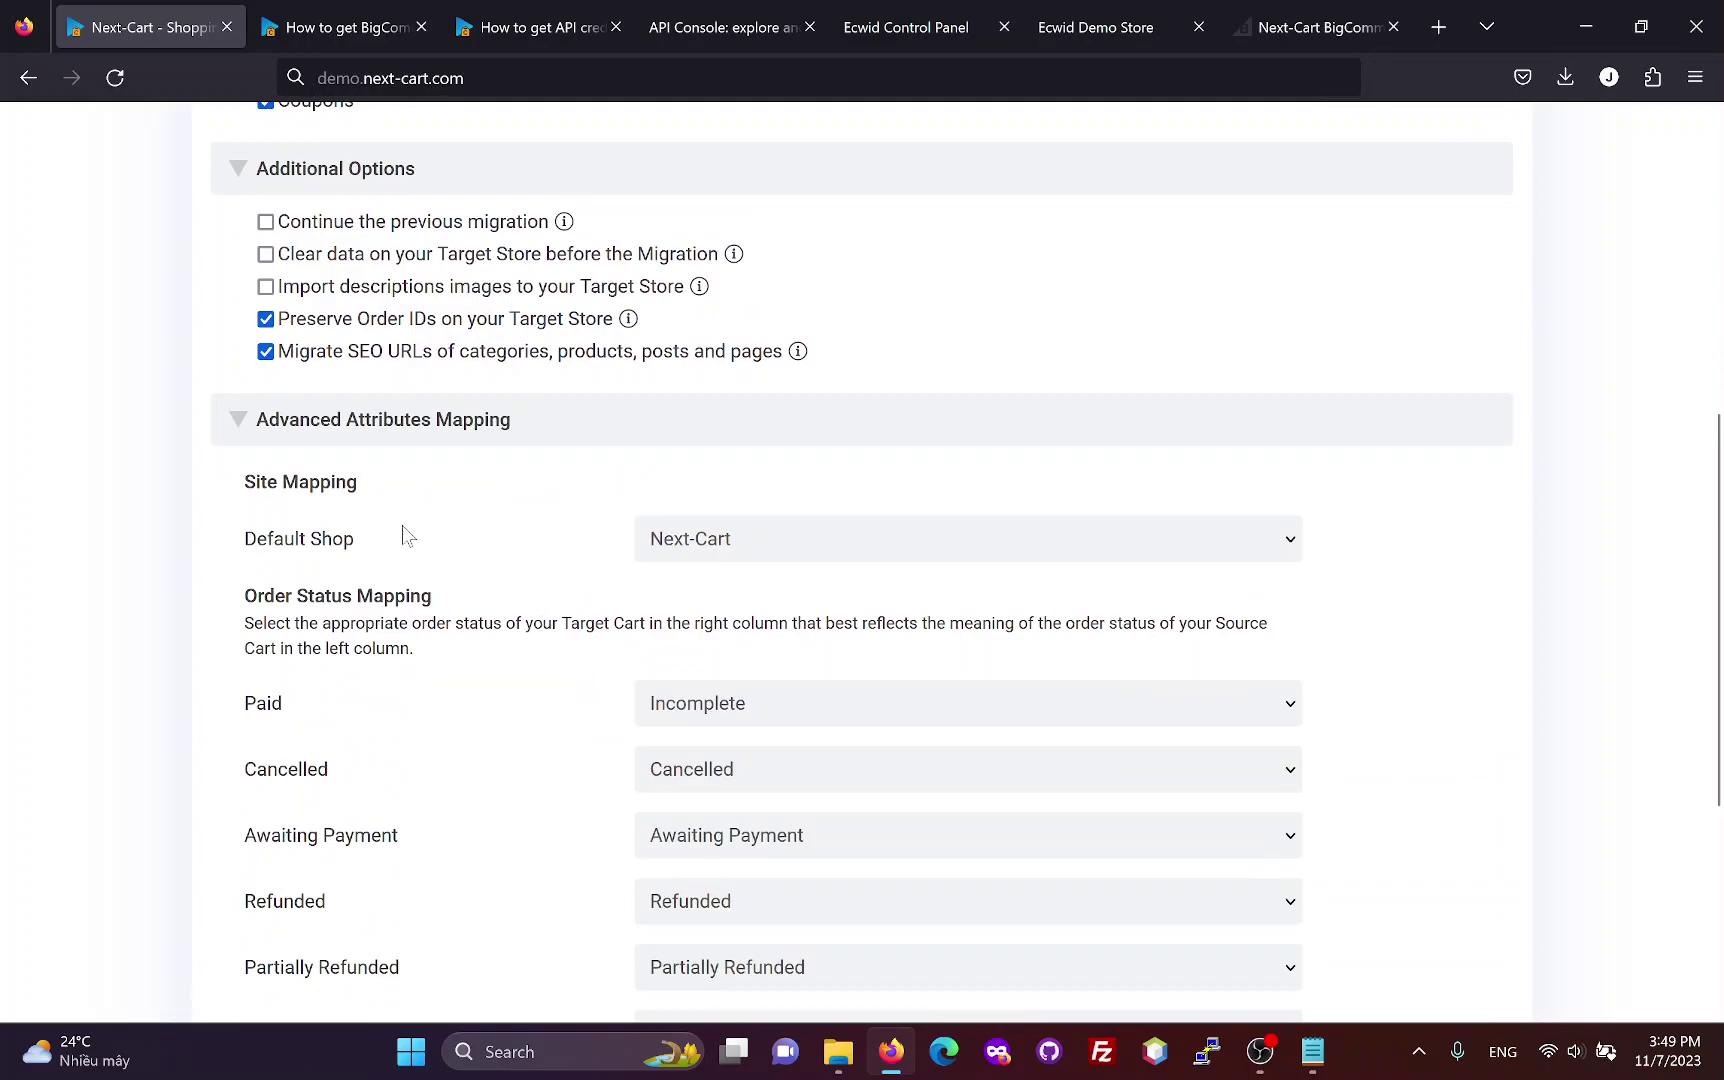
click(738, 548)
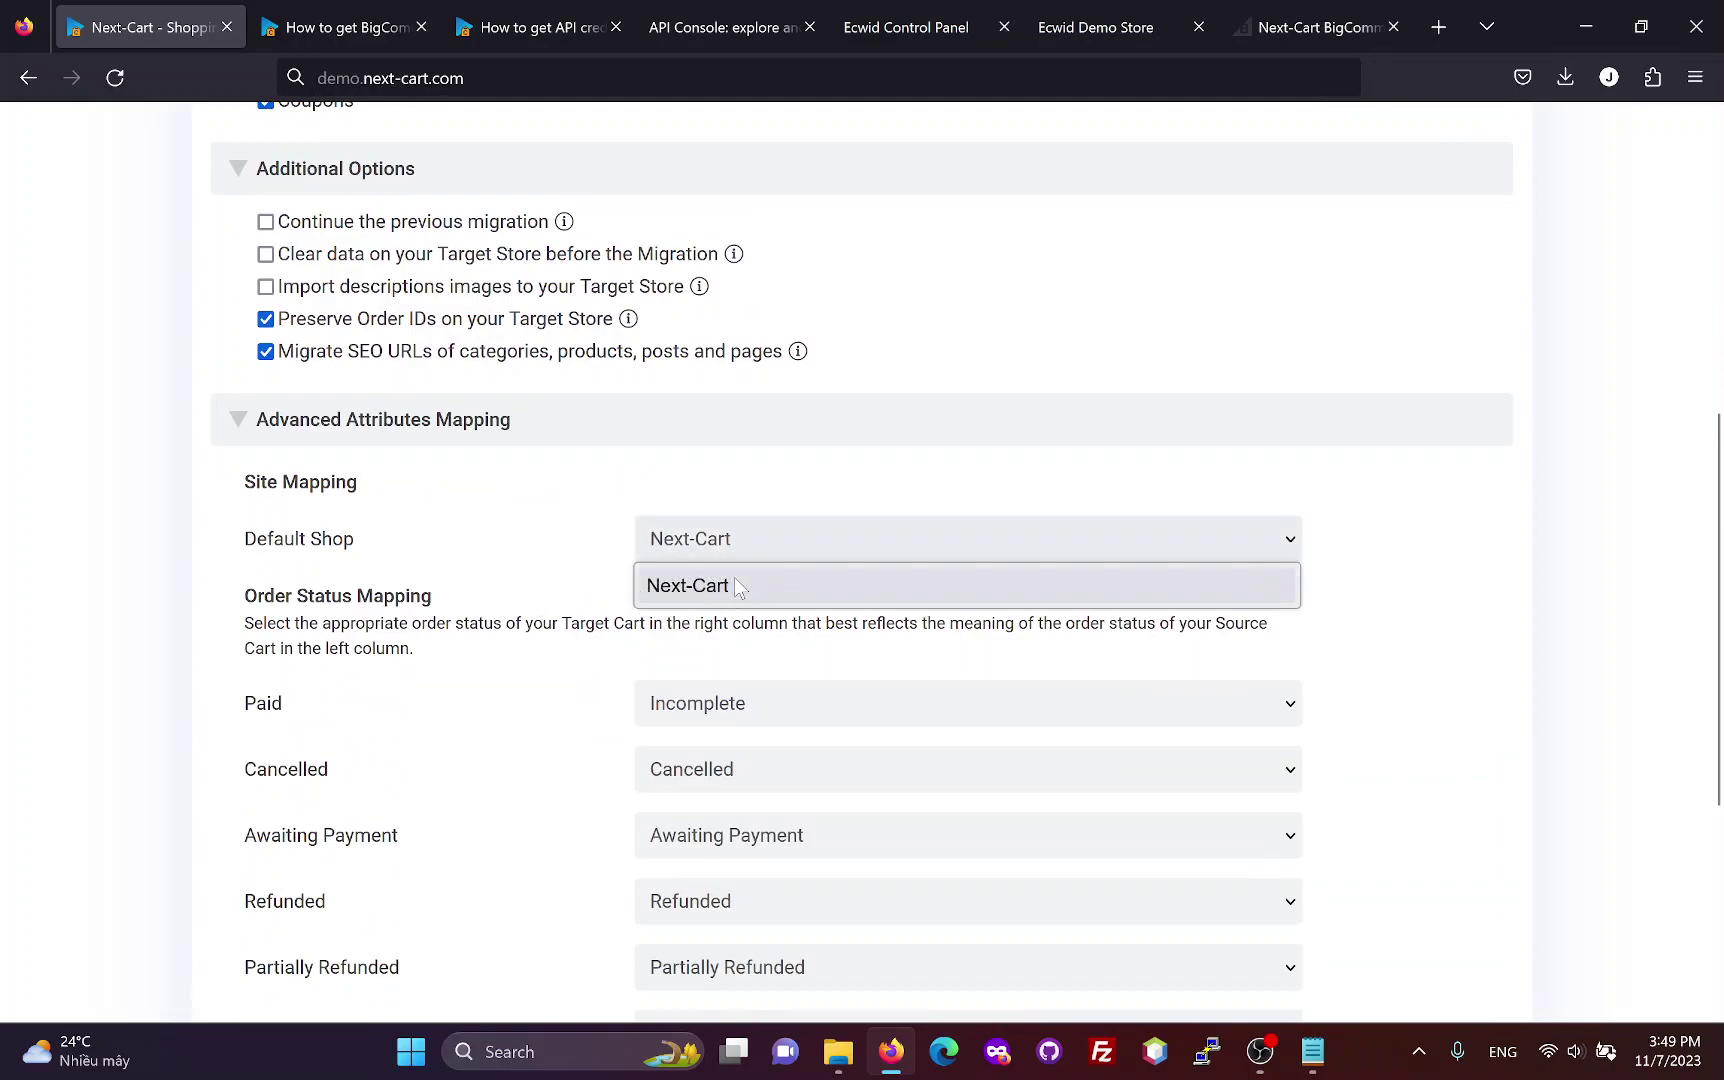
click(735, 578)
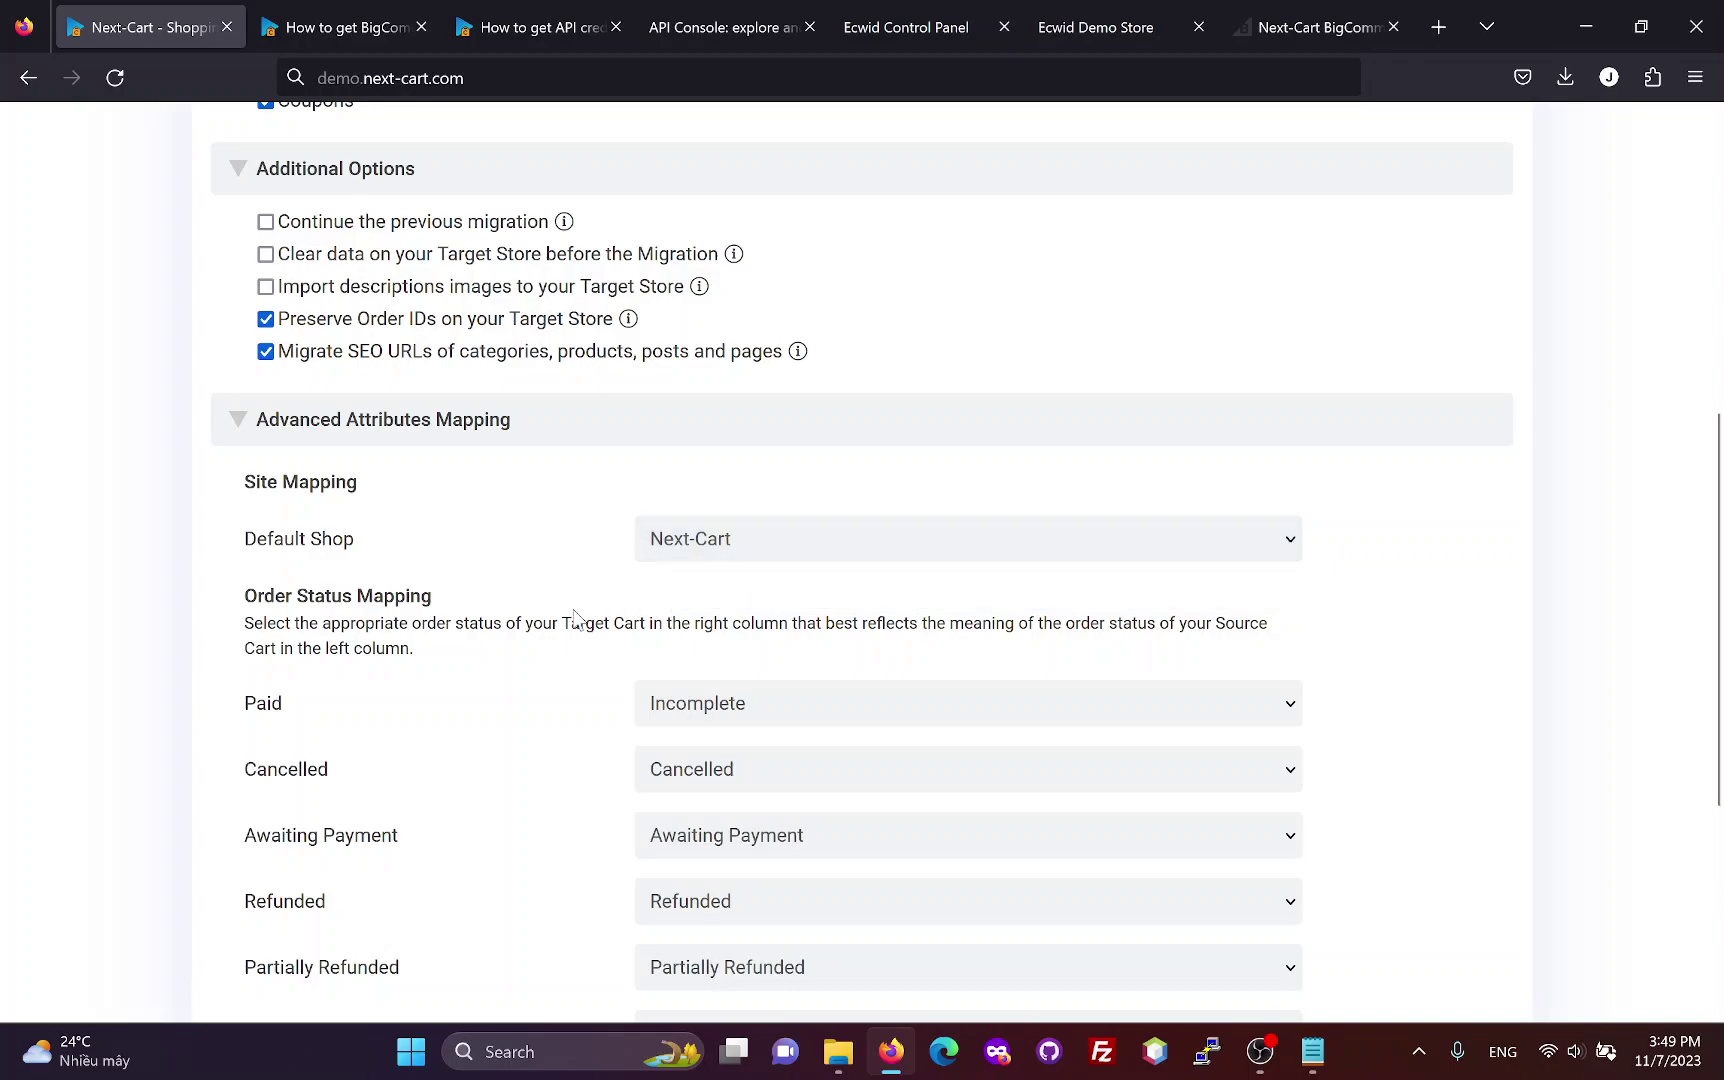
Map the Paid order status to Completed and start the migration.
scroll(575, 617, down, 3)
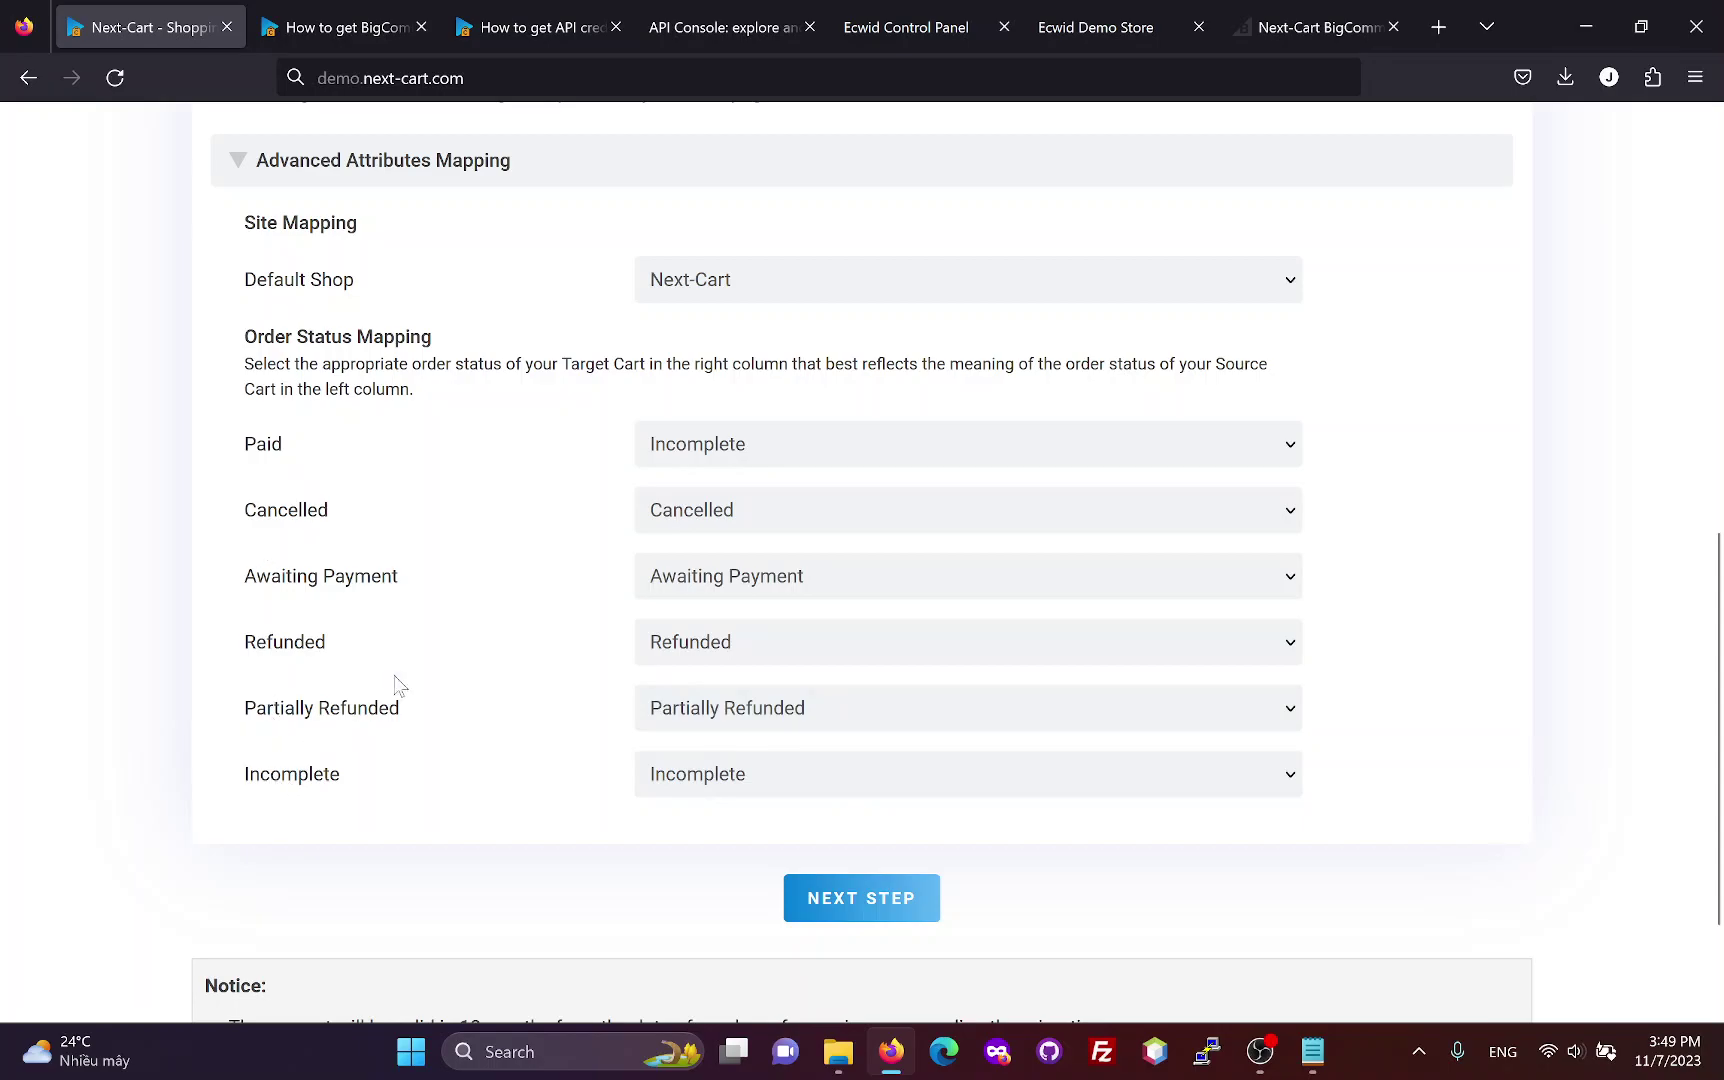
click(762, 456)
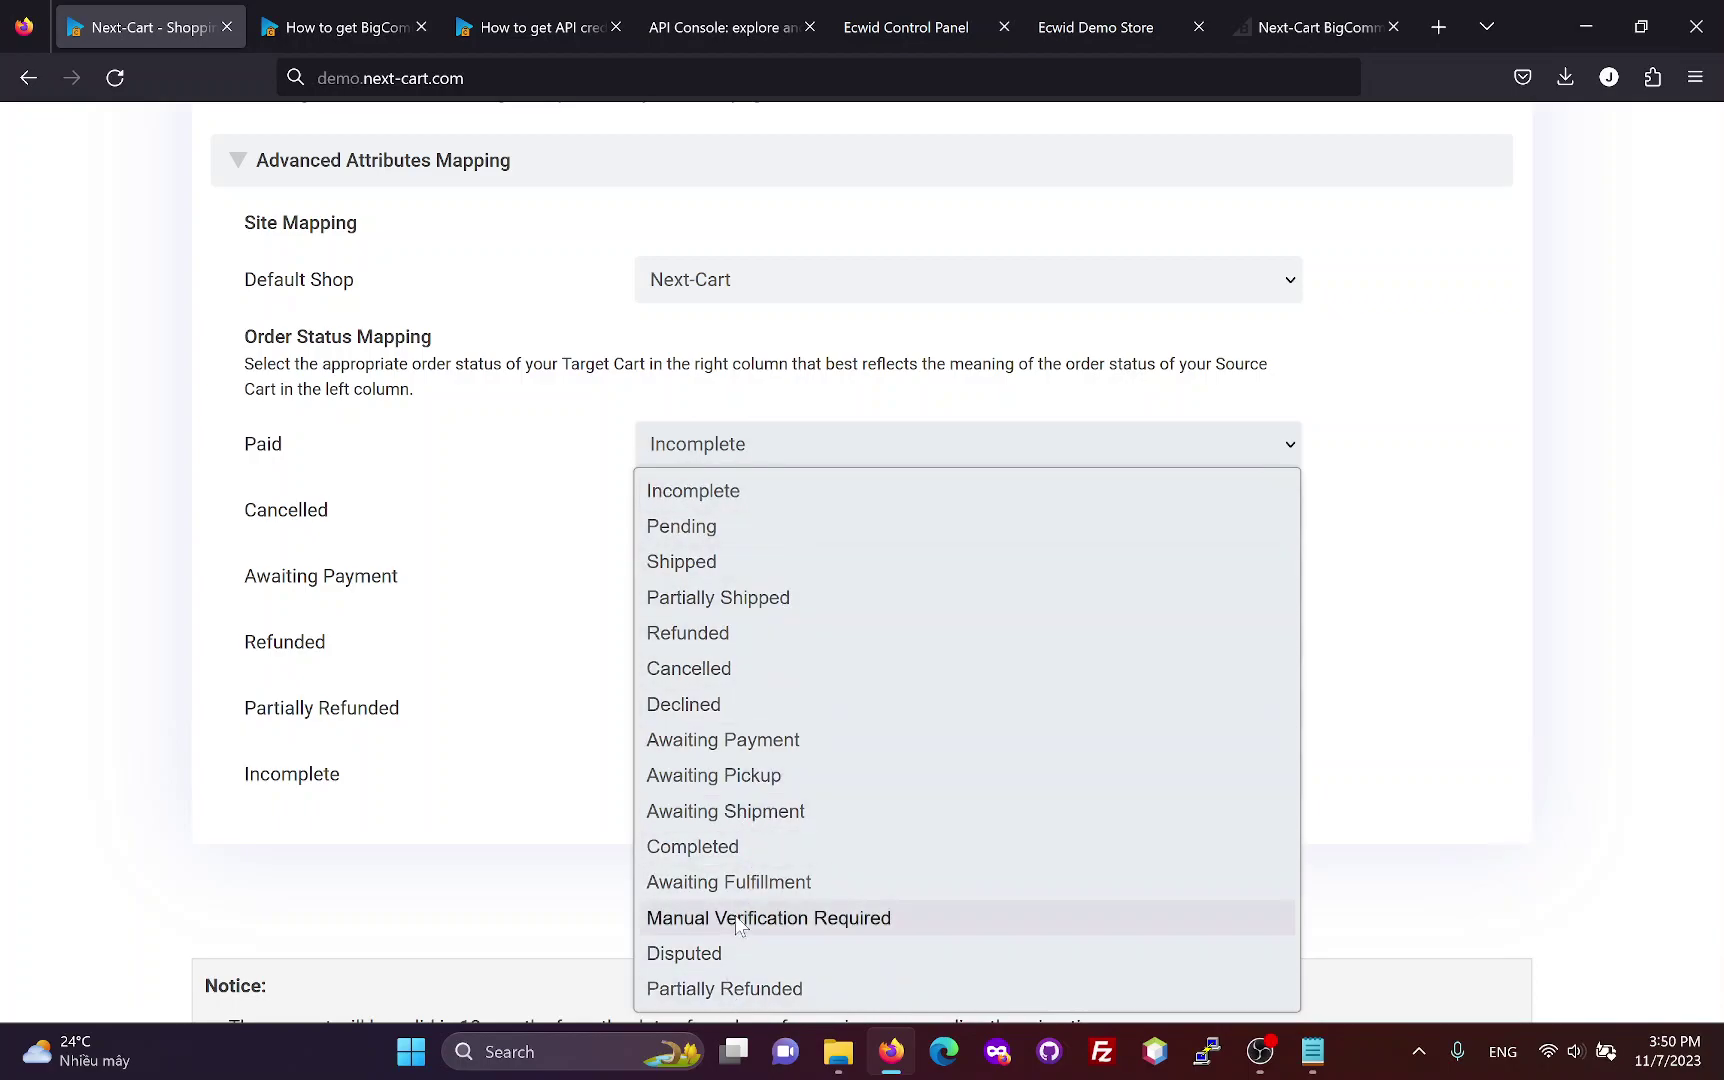
click(743, 850)
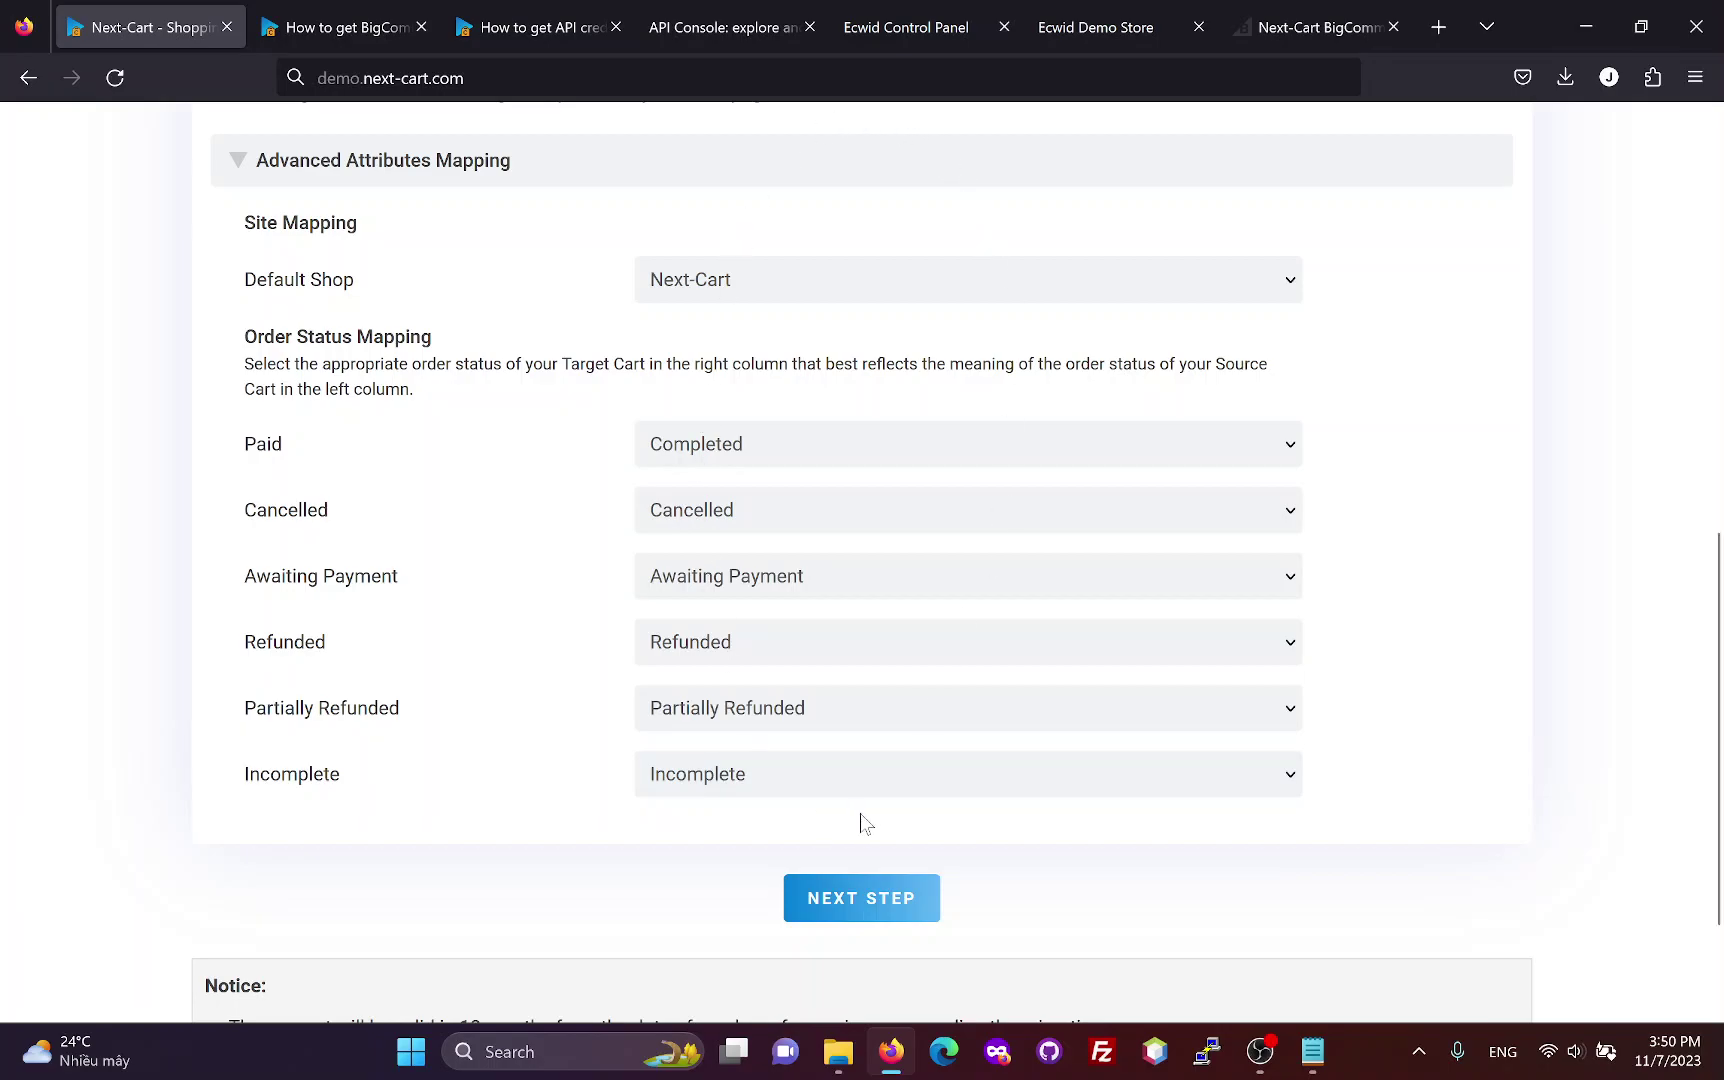
click(866, 915)
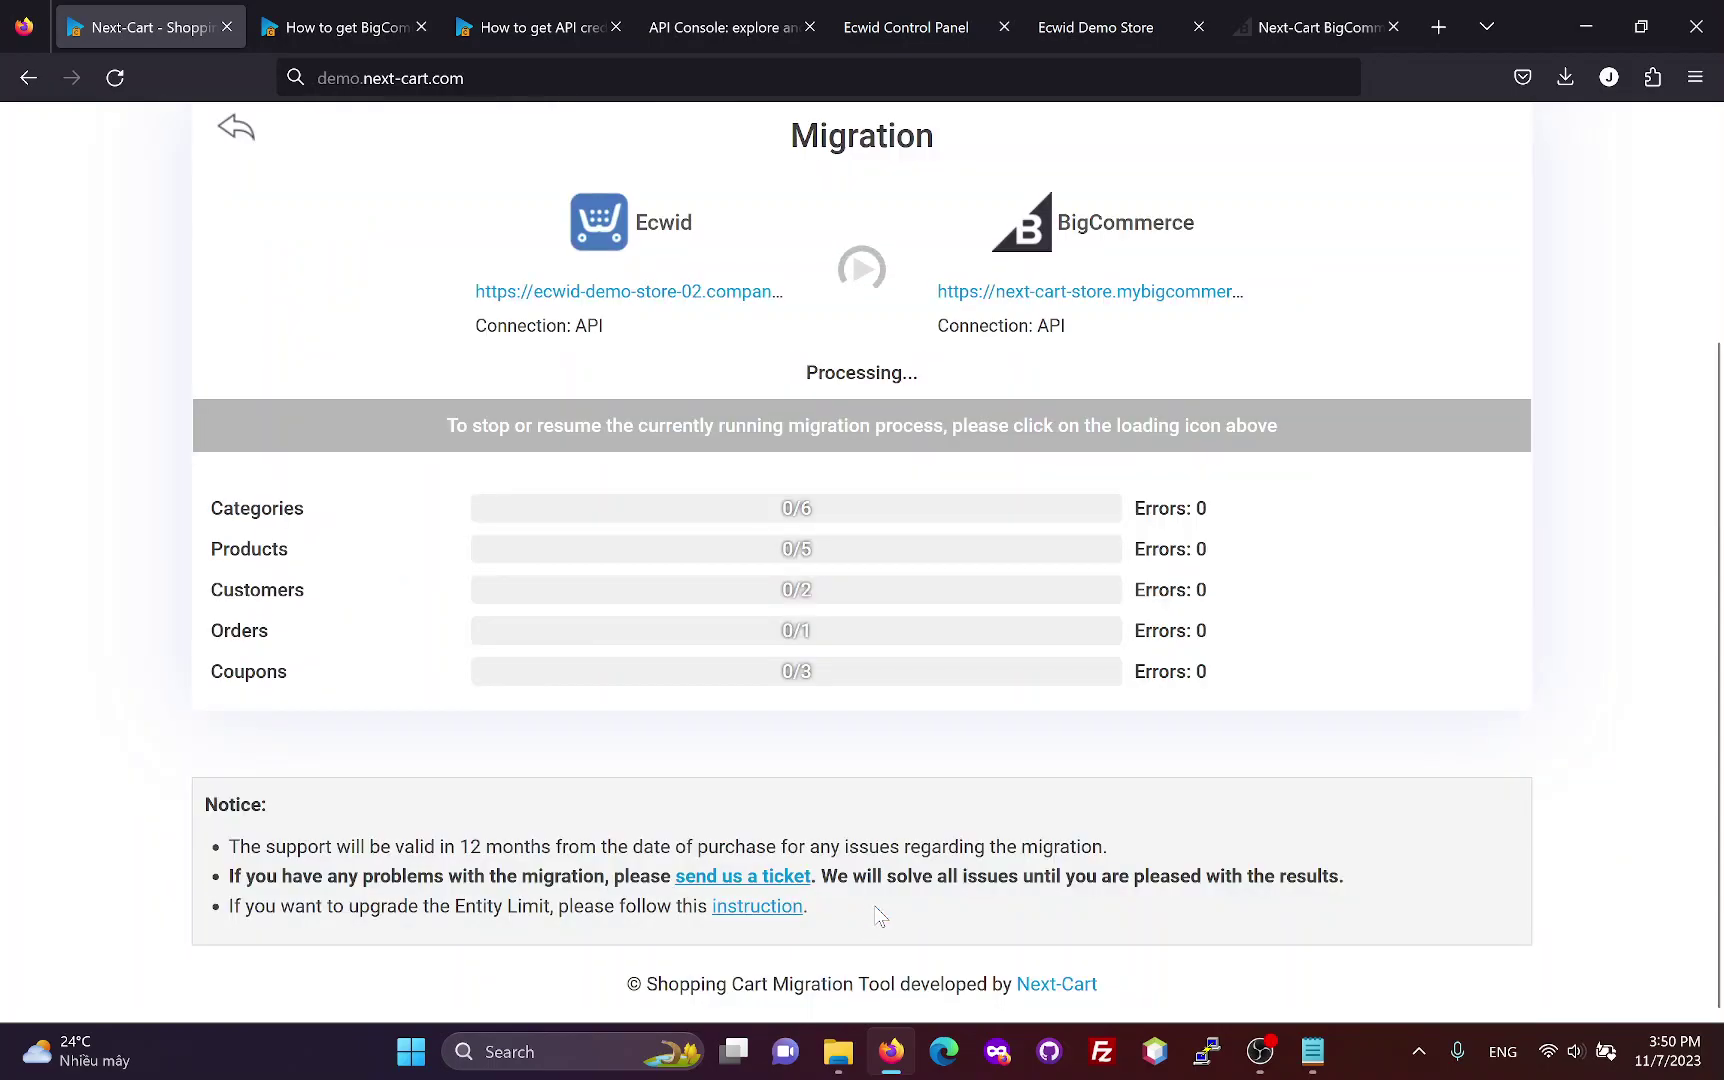
drag(1718, 655, 1720, 492)
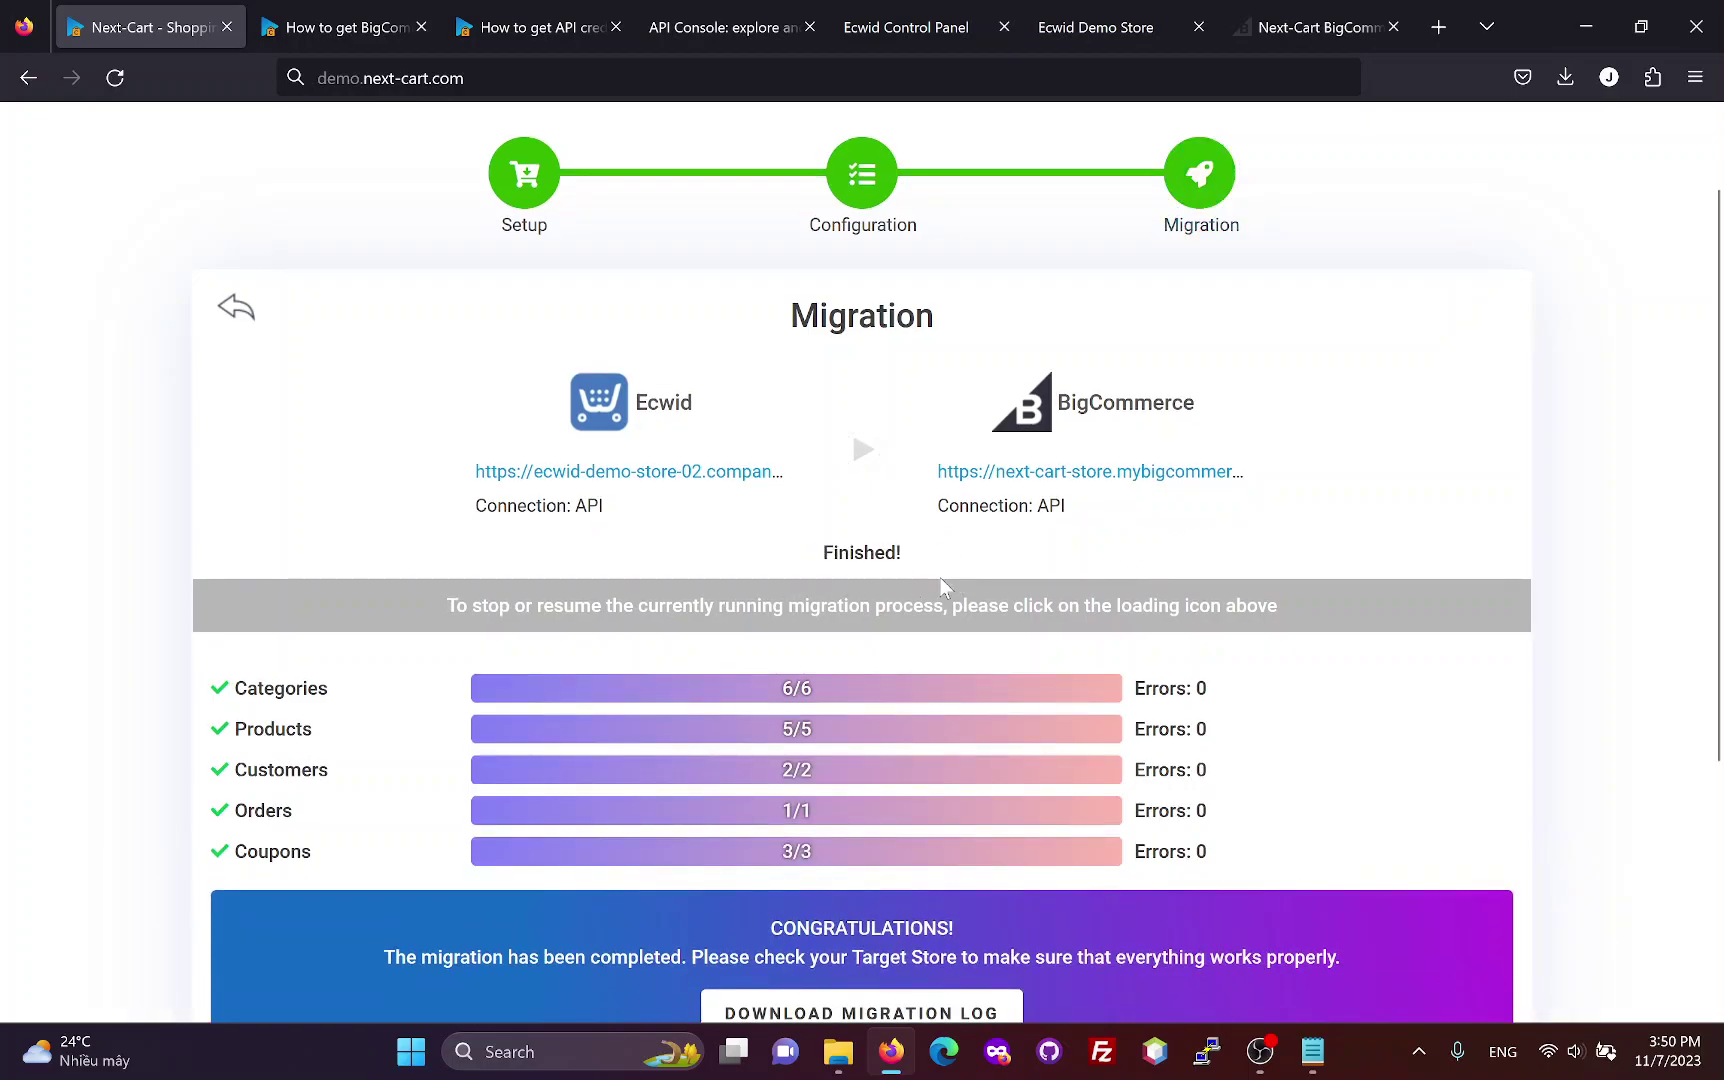
Switch to the BigCommerce store admin, open the Kite FLYSURFER SPEED3 product and review its basic information, description, images and identifiers.
click(1310, 27)
click(1378, 809)
click(206, 470)
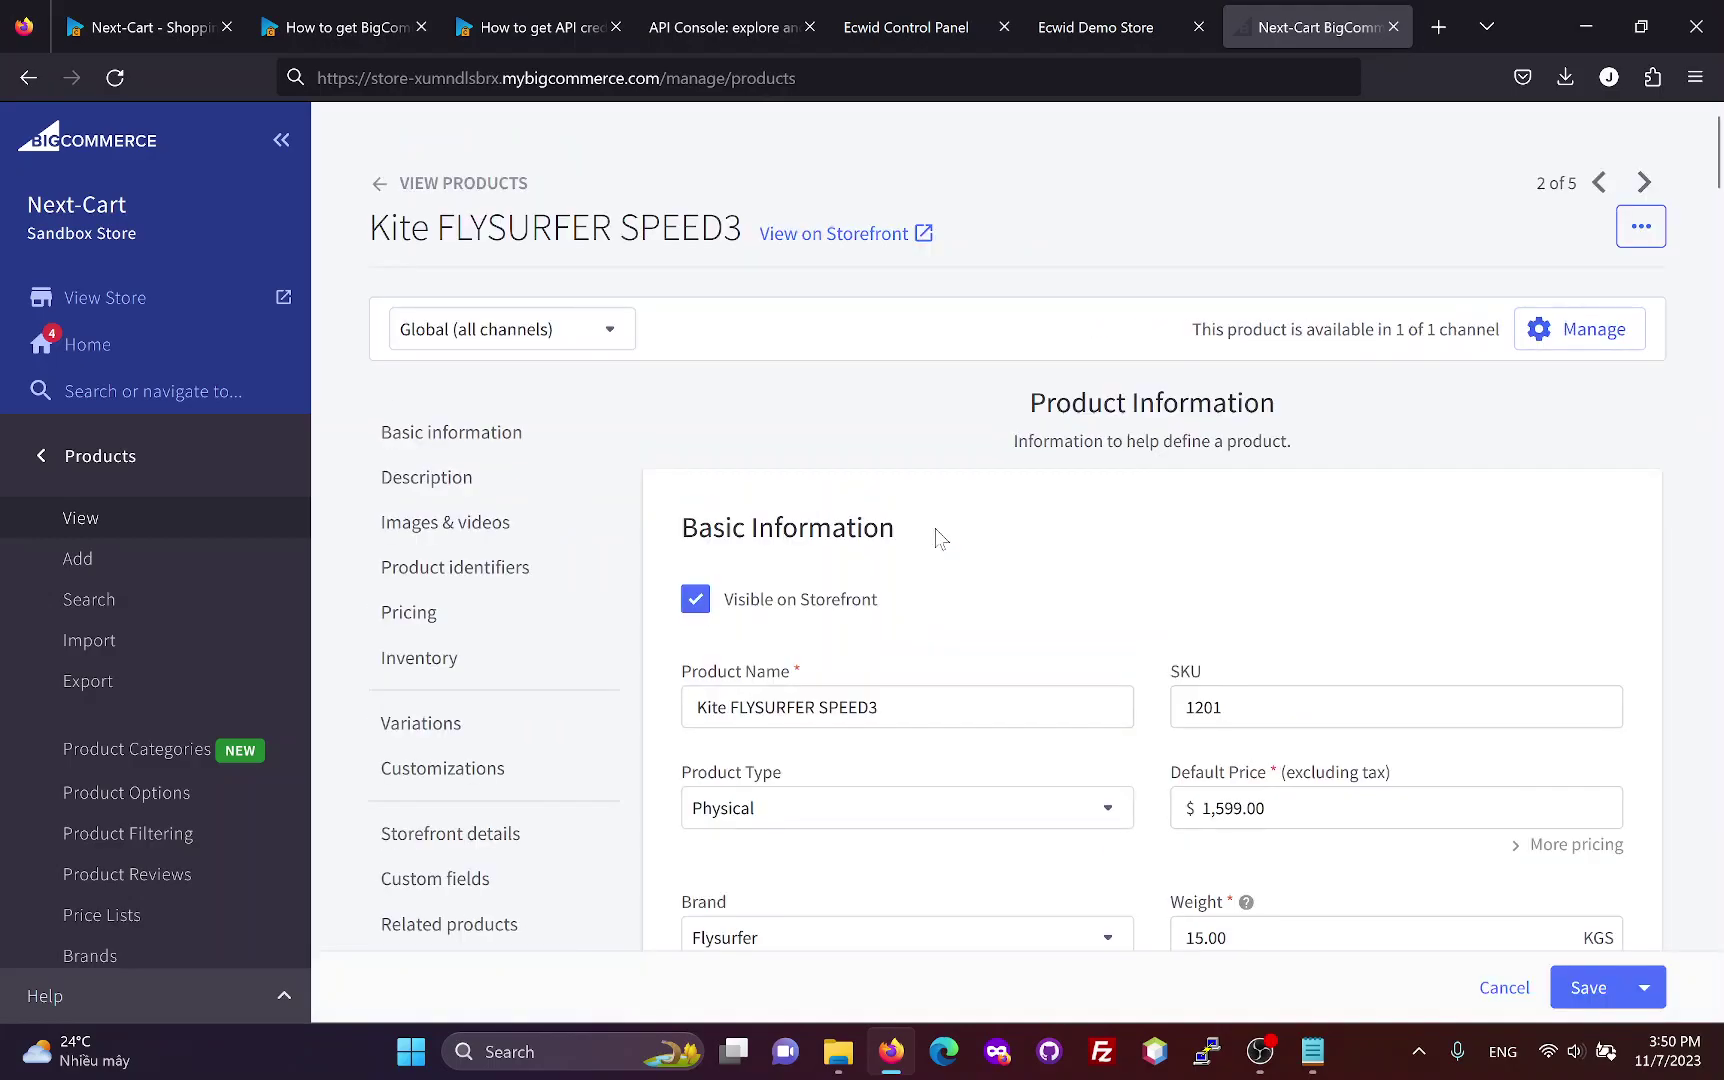
scroll(940, 538, down, 2)
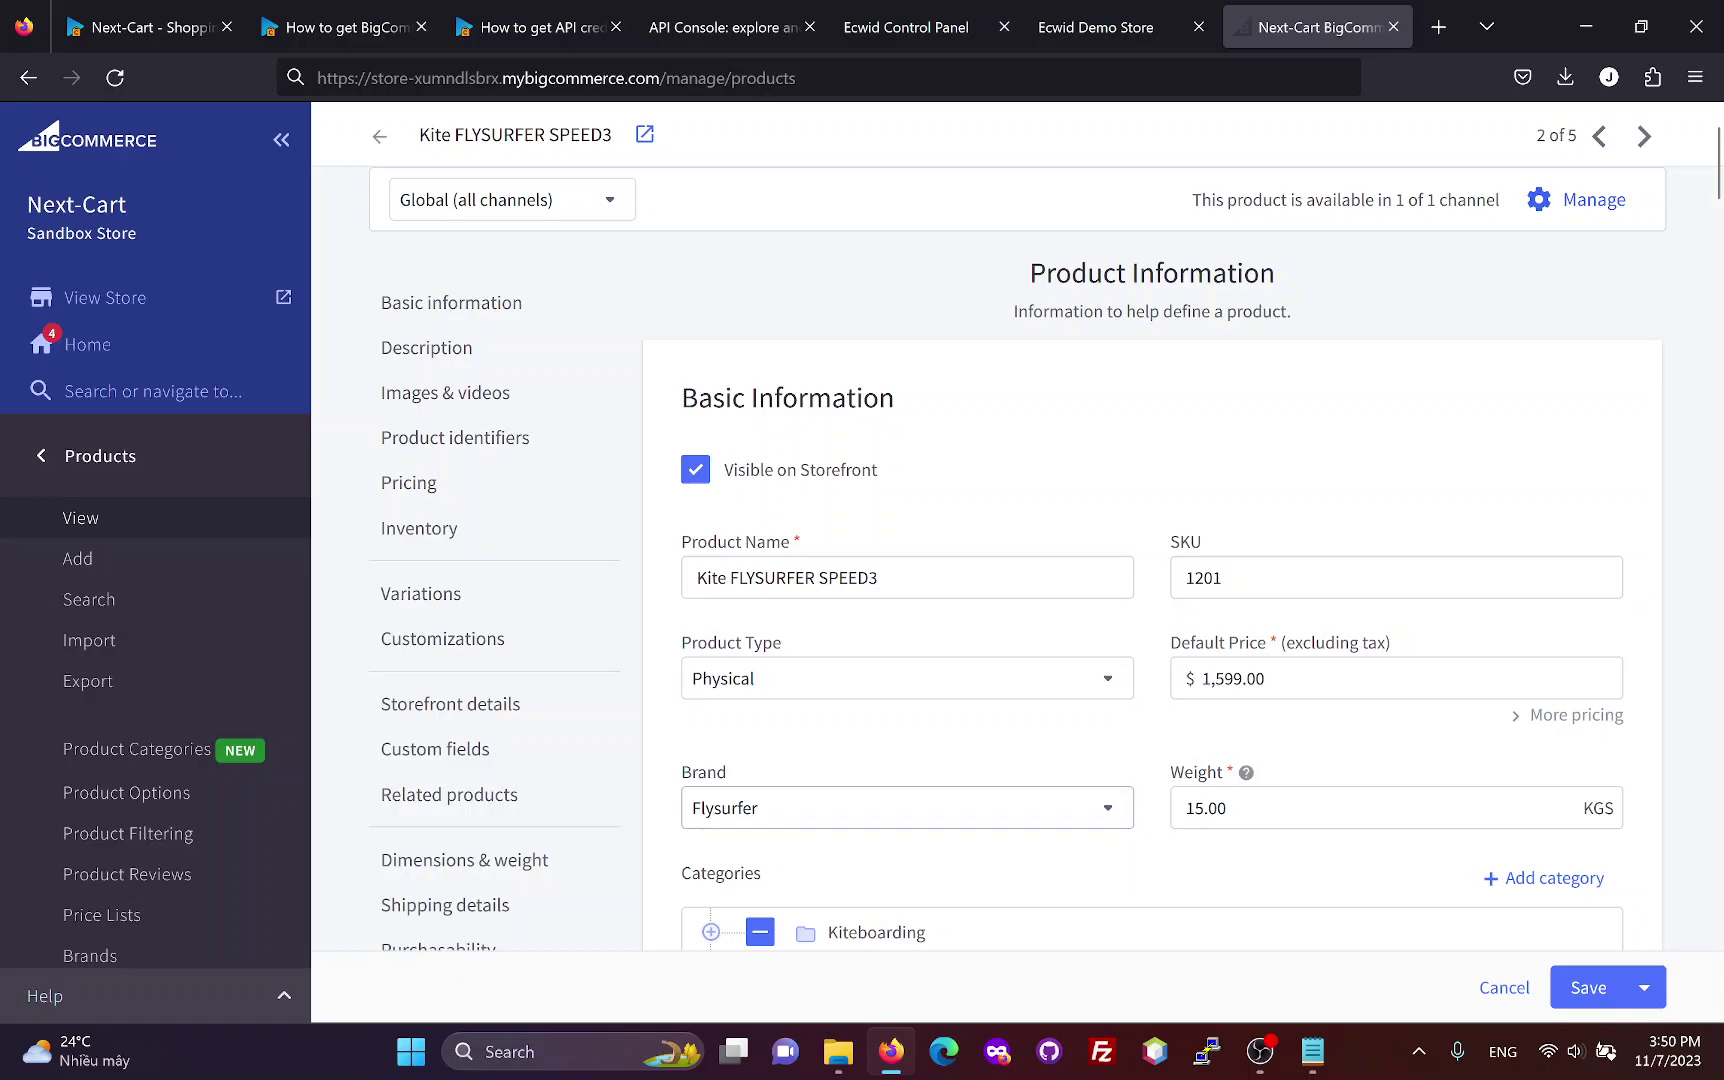
scroll(885, 775, down, 2)
scroll(885, 775, down, 10)
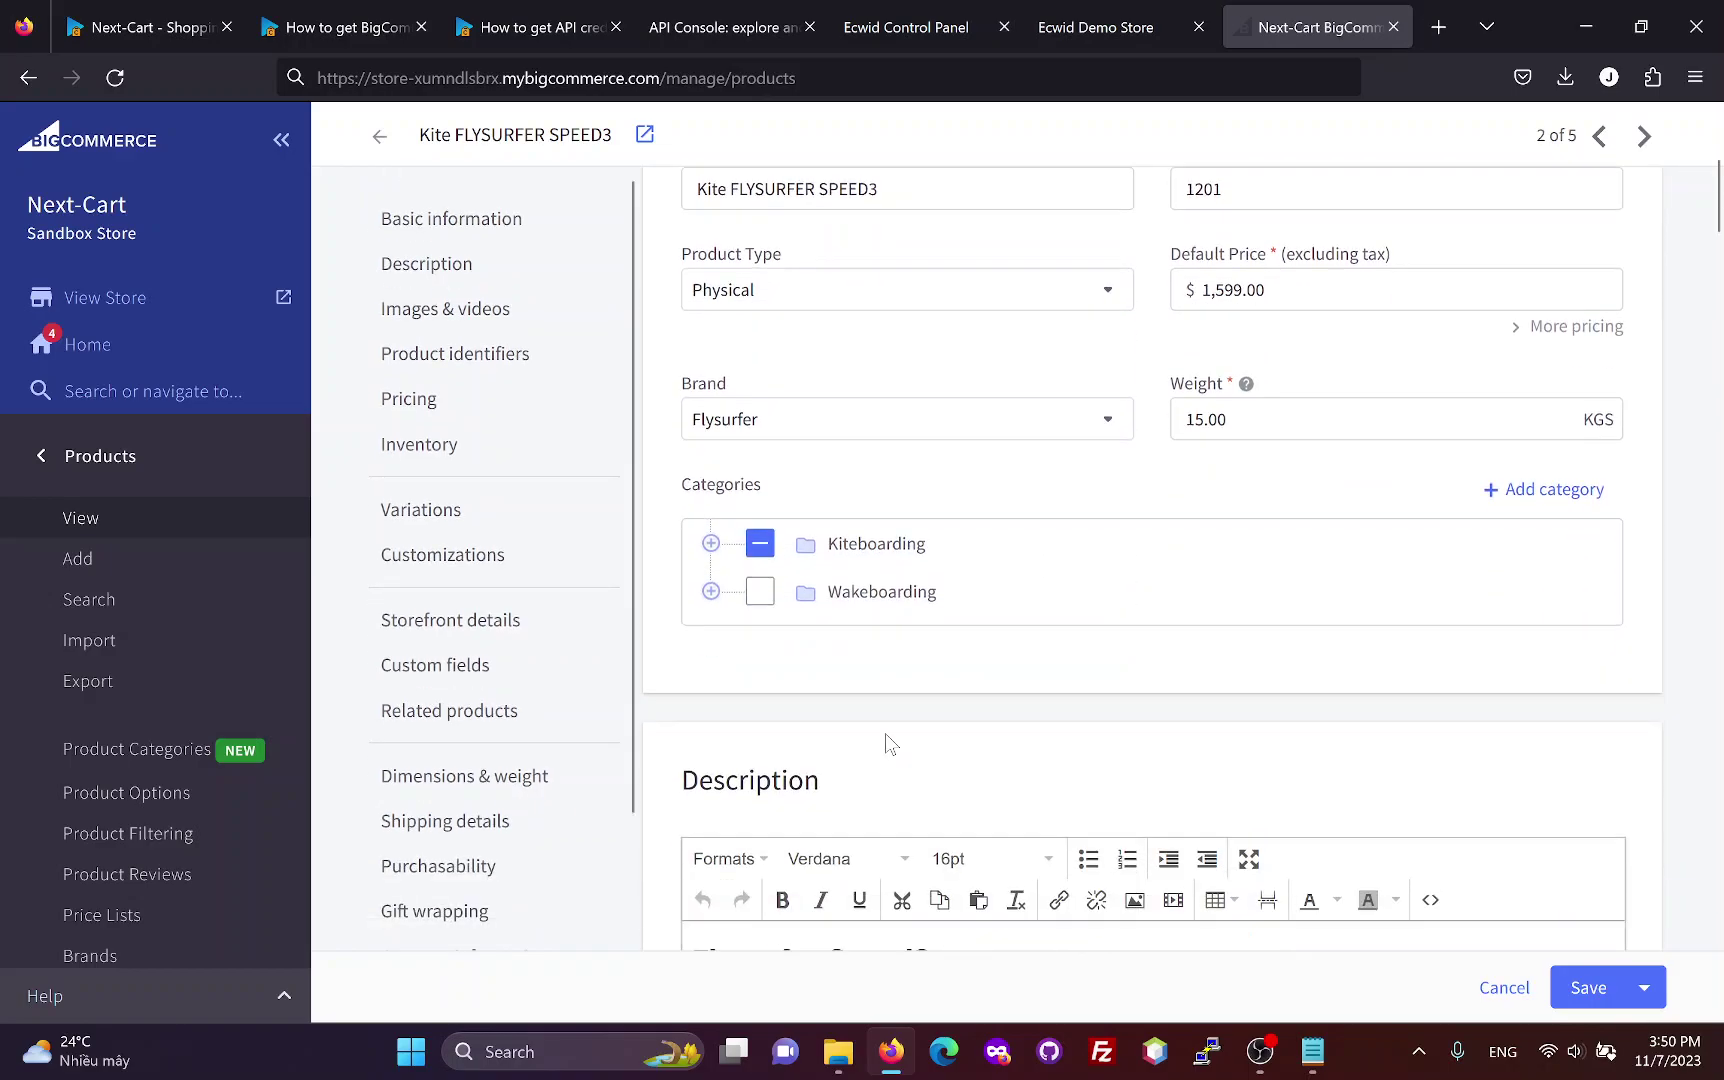
scroll(1360, 570, down, 5)
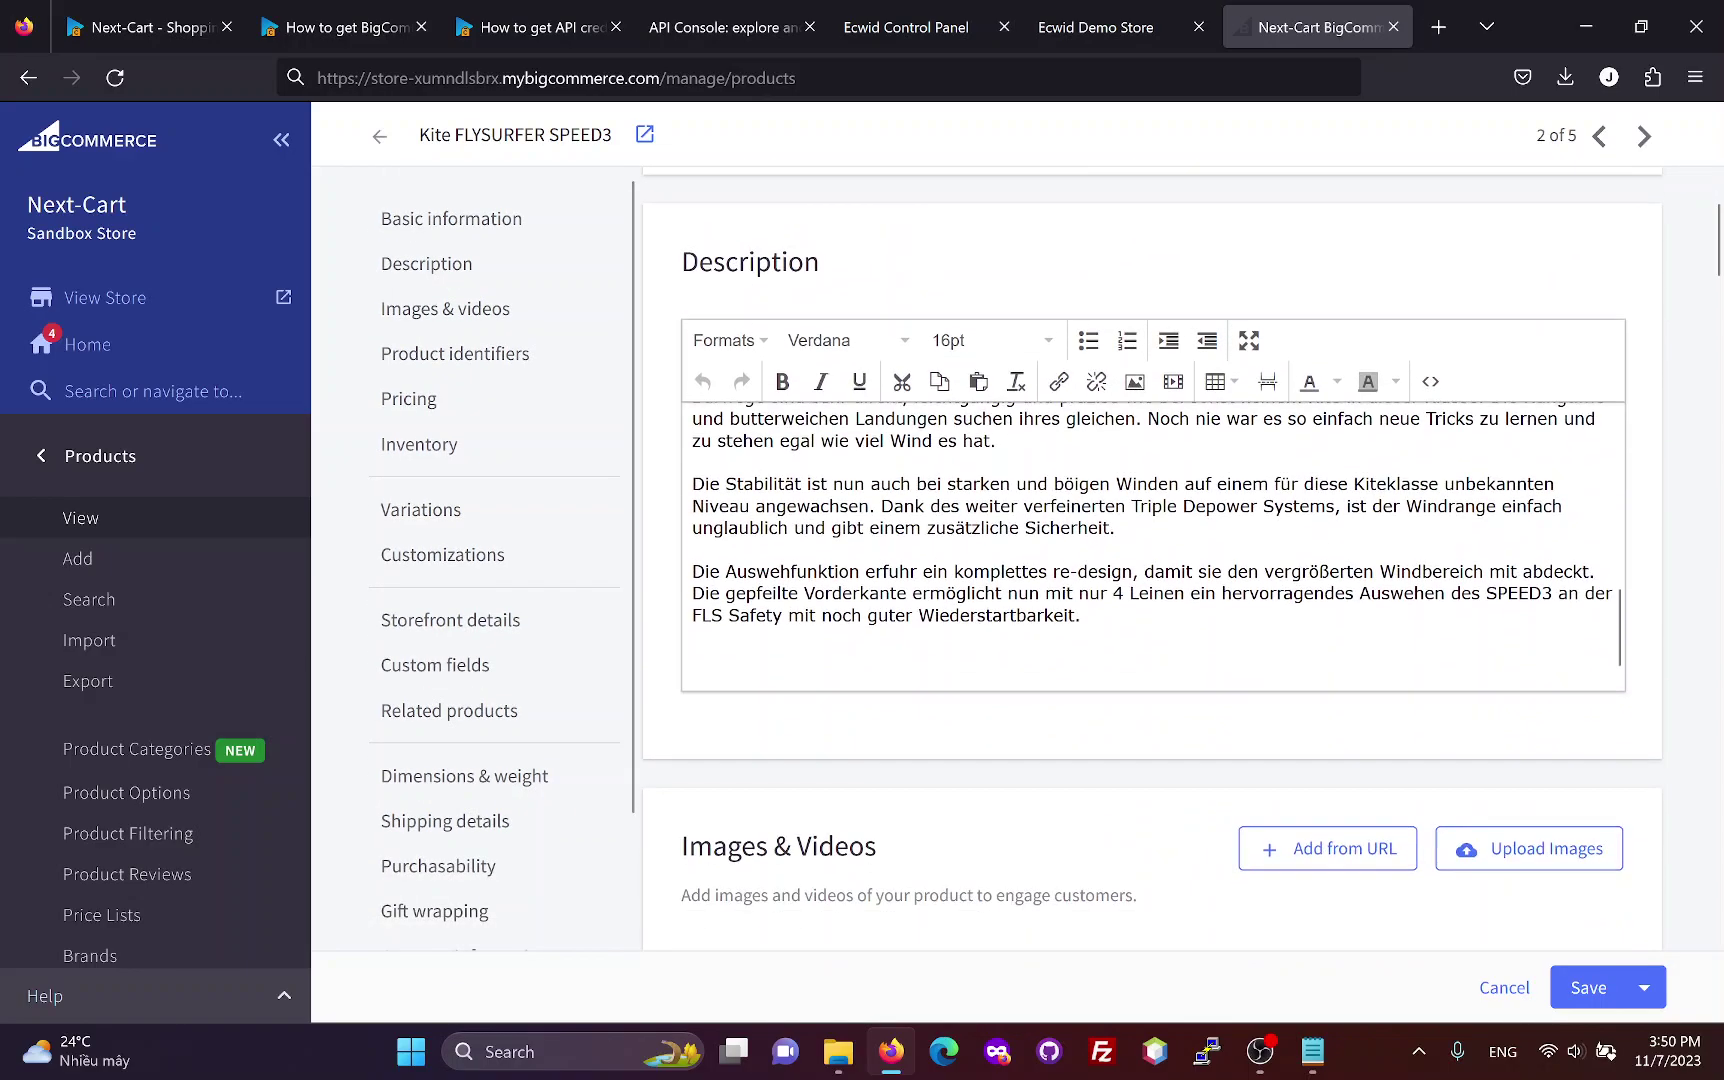
scroll(931, 748, down, 8)
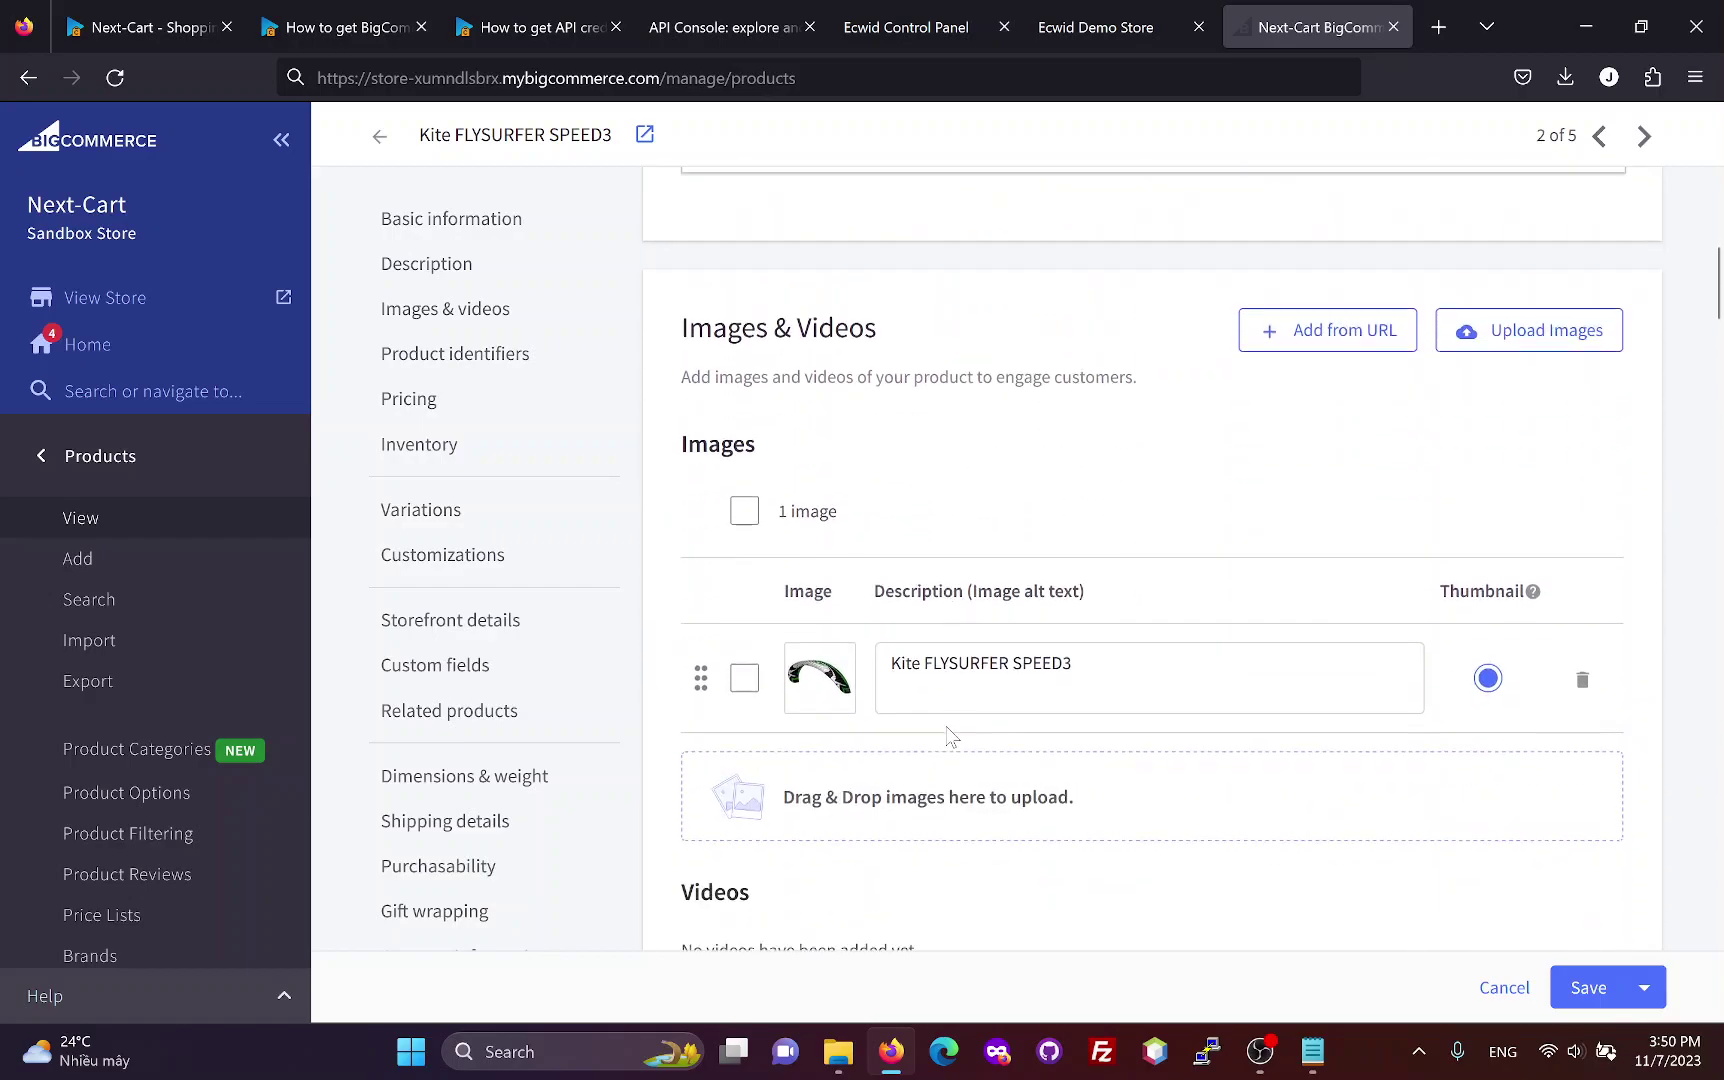
scroll(908, 720, down, 8)
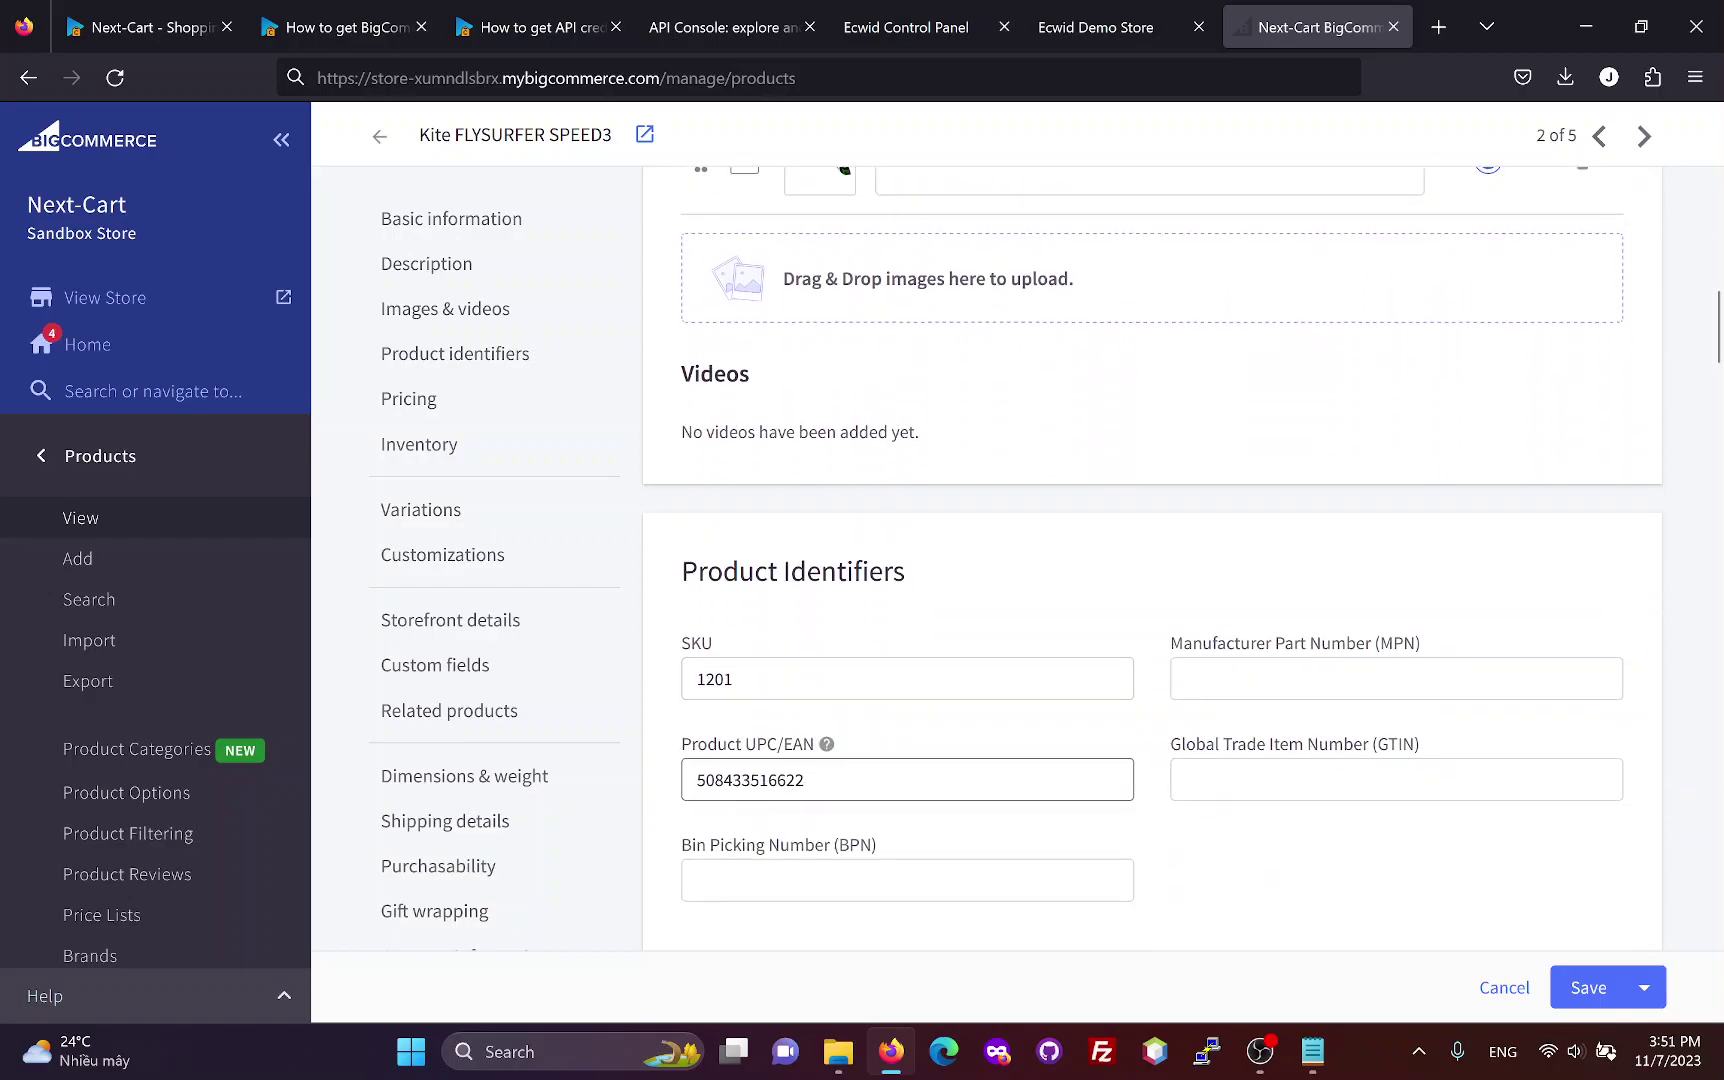
scroll(921, 752, down, 5)
scroll(918, 753, down, 3)
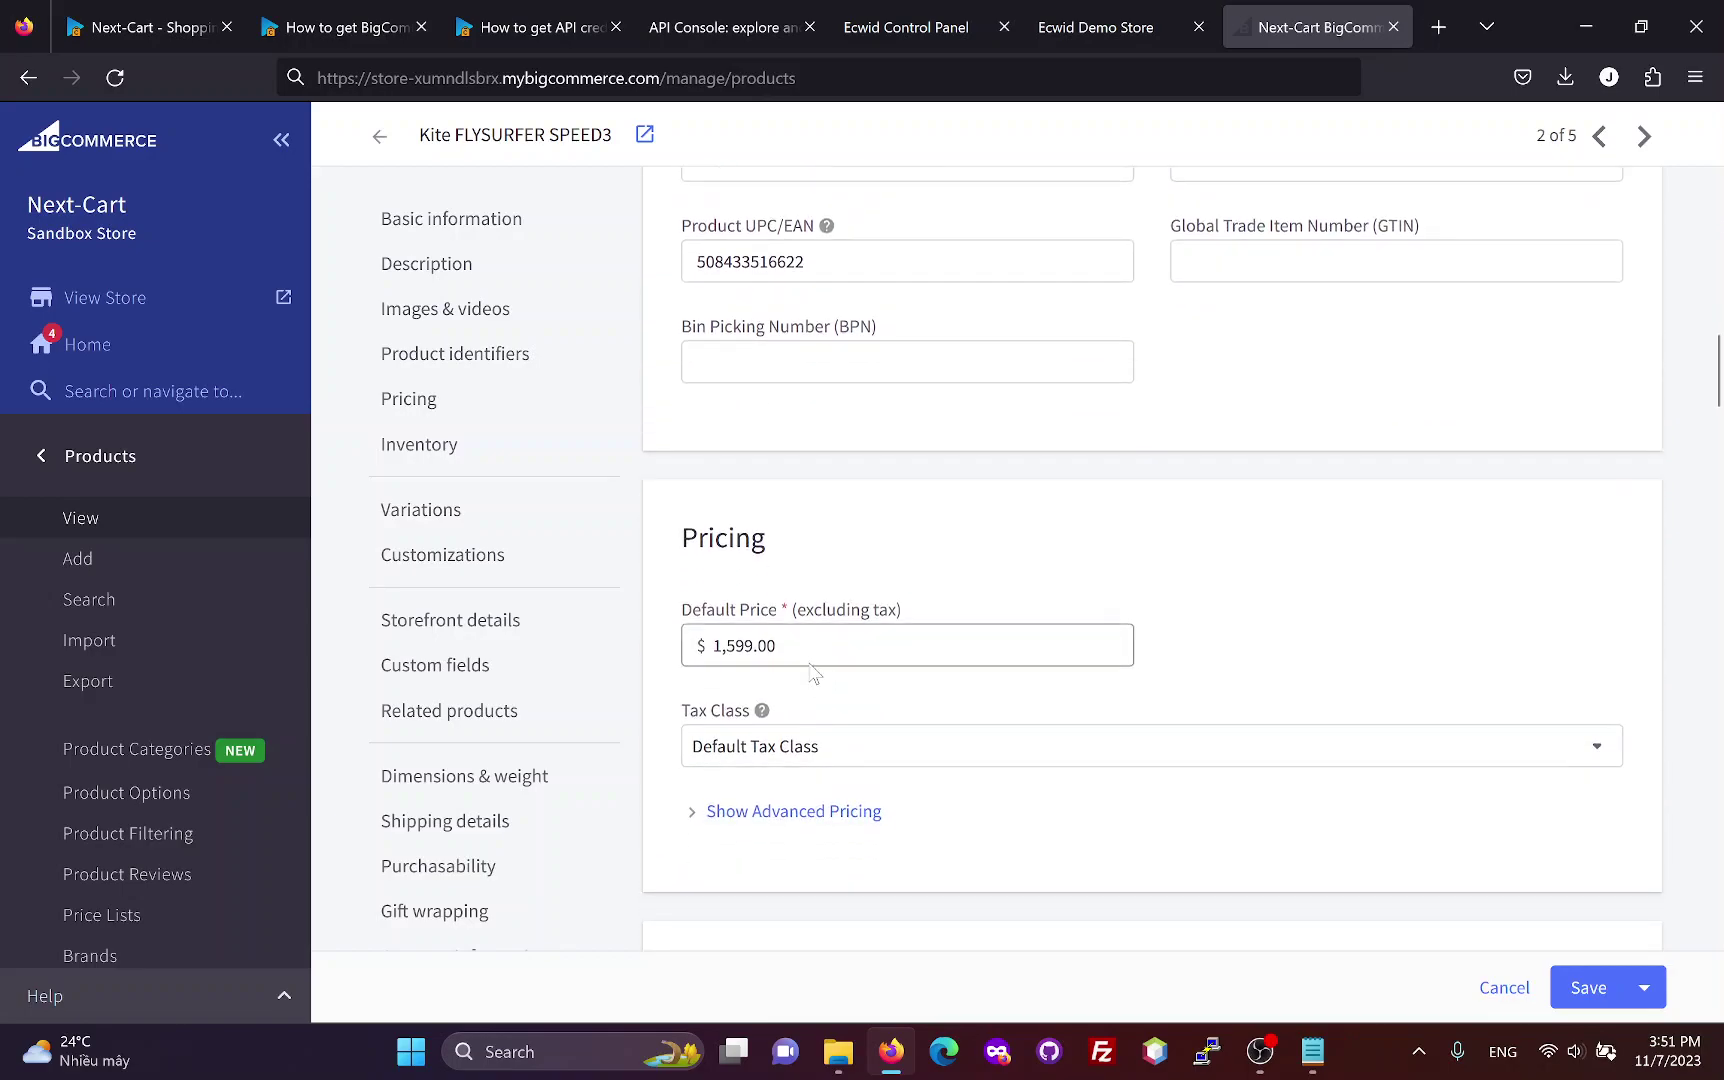
Expand the advanced pricing of Kite FLYSURFER SPEED3 and review its cost, MSRP and bulk pricing tiers.
click(706, 815)
scroll(960, 725, down, 4)
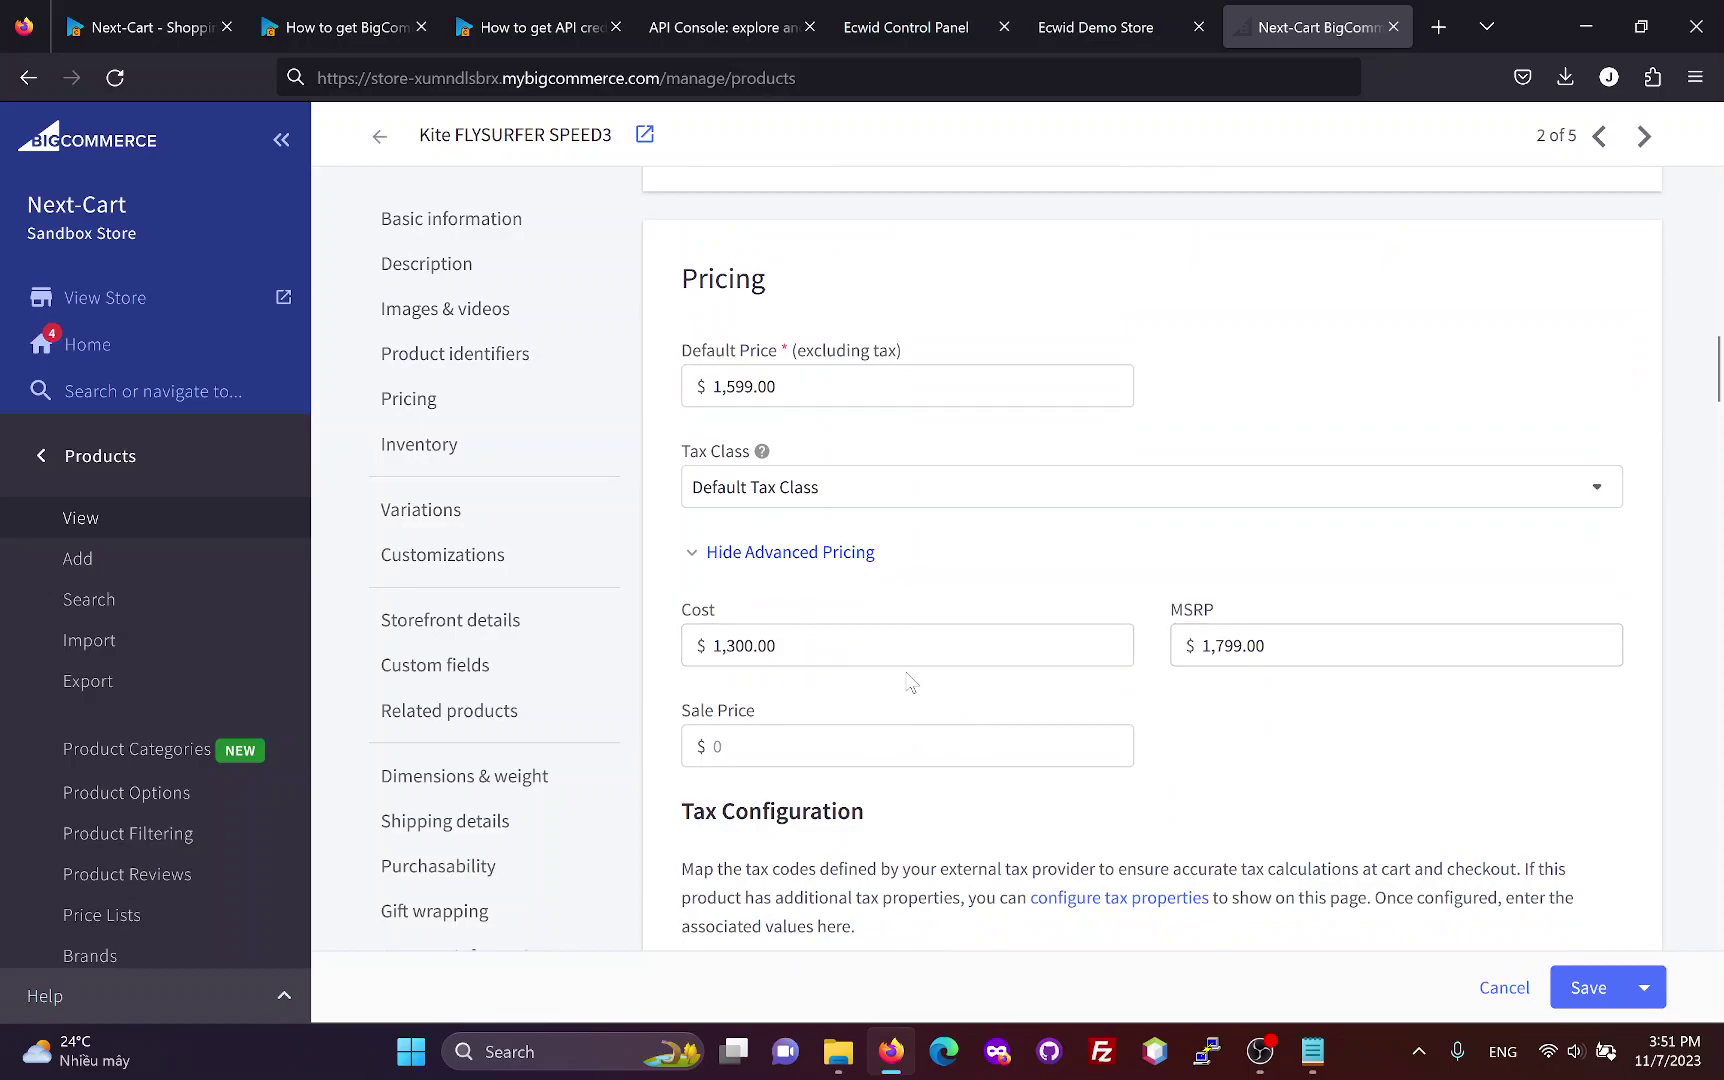
scroll(908, 684, down, 5)
scroll(908, 681, down, 5)
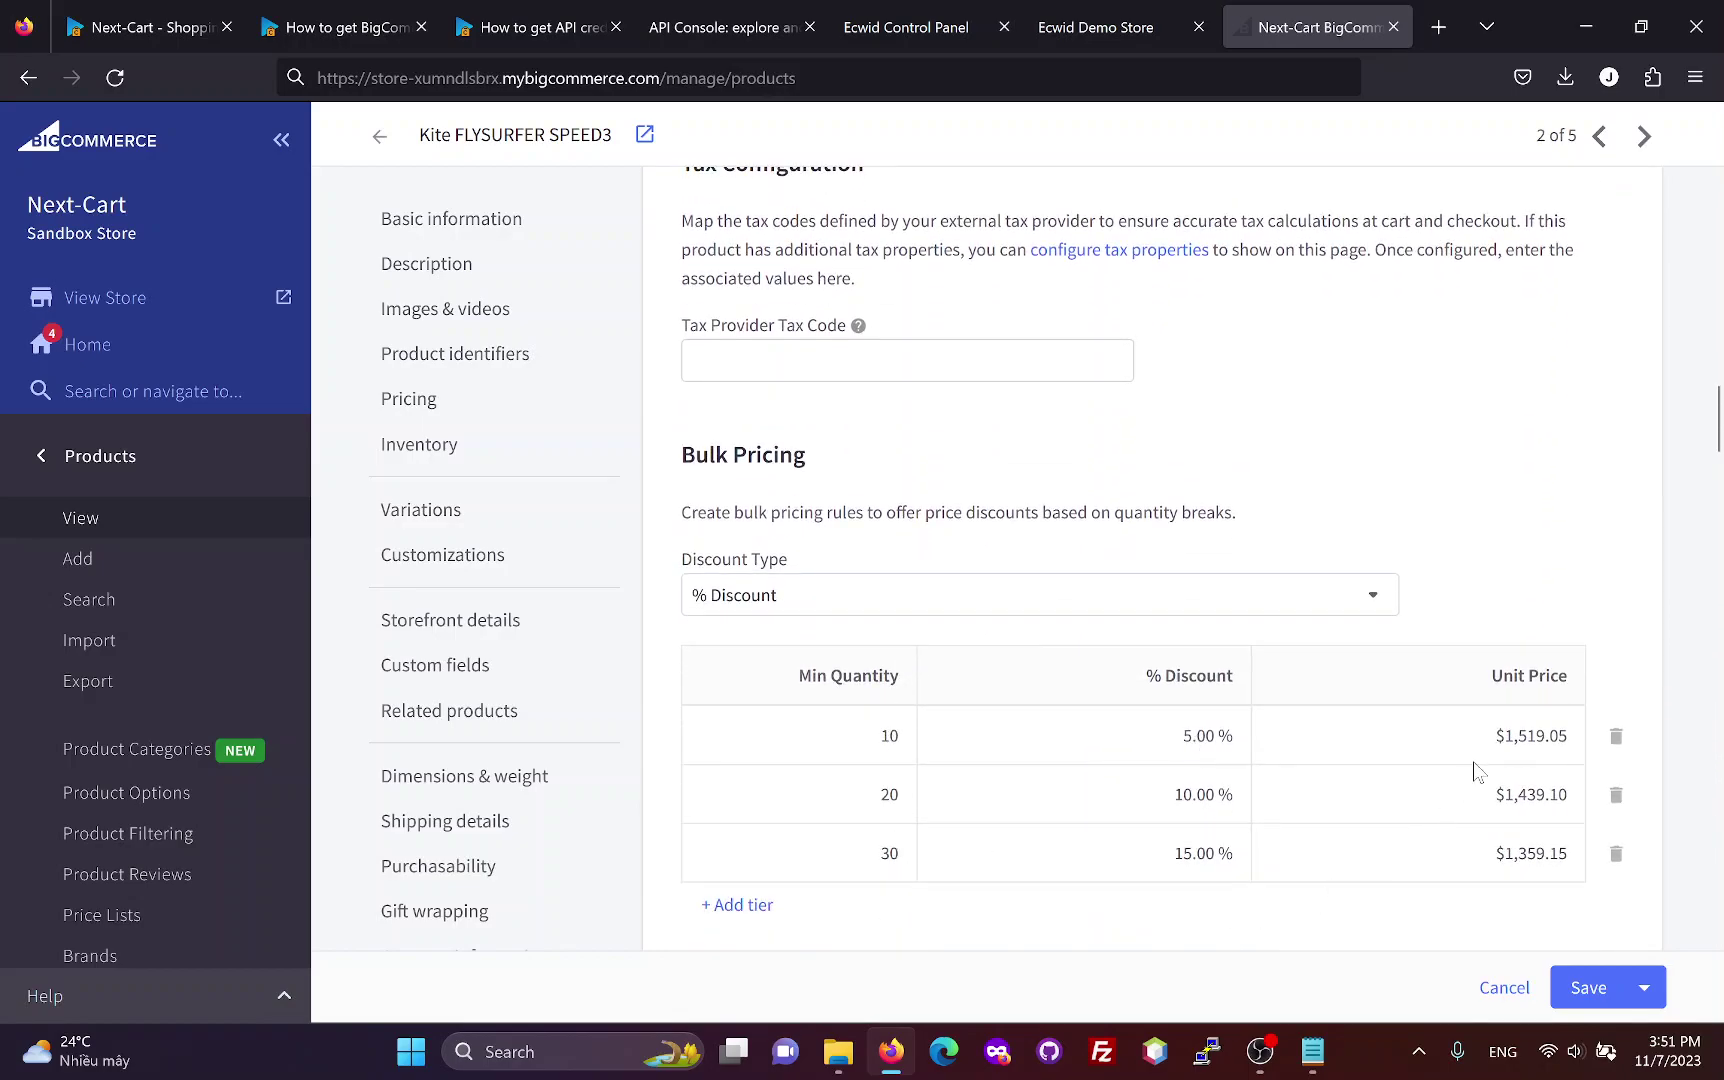
Review the inventory tracking, variations and storefront details of Kite FLYSURFER SPEED3.
scroll(935, 723, down, 10)
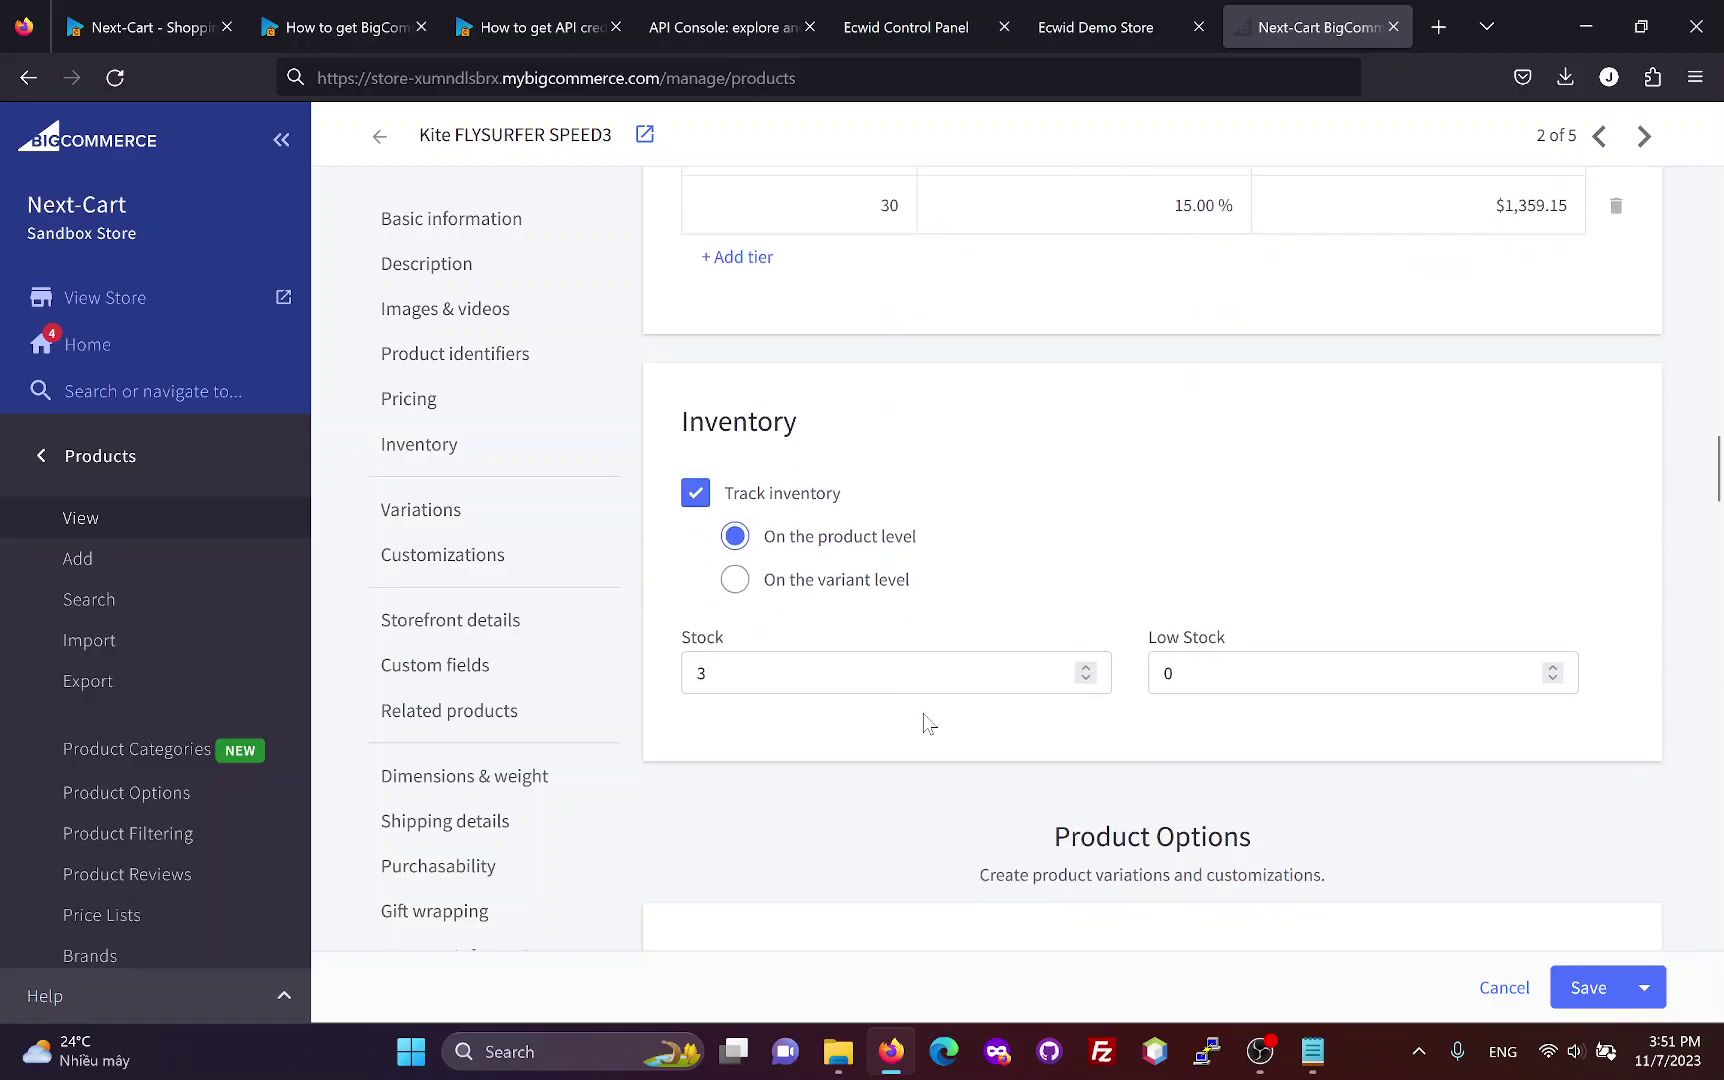
scroll(784, 688, down, 4)
scroll(785, 686, down, 12)
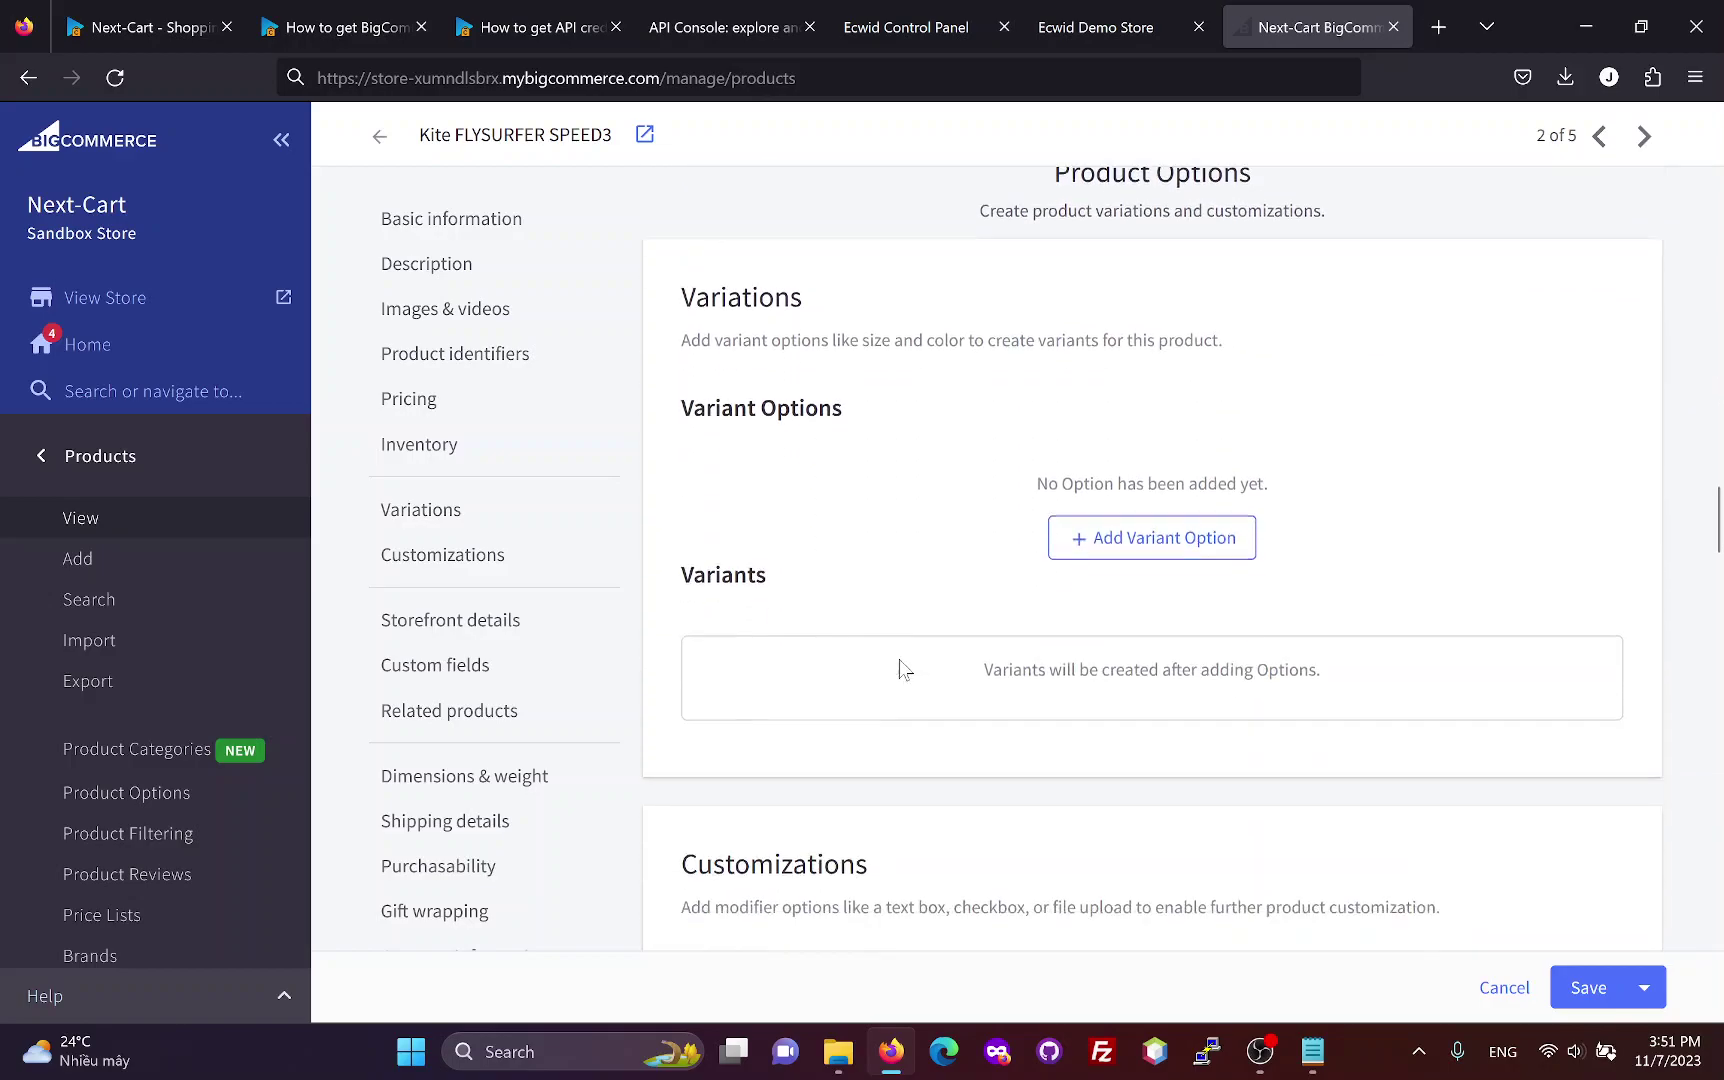
scroll(913, 678, down, 11)
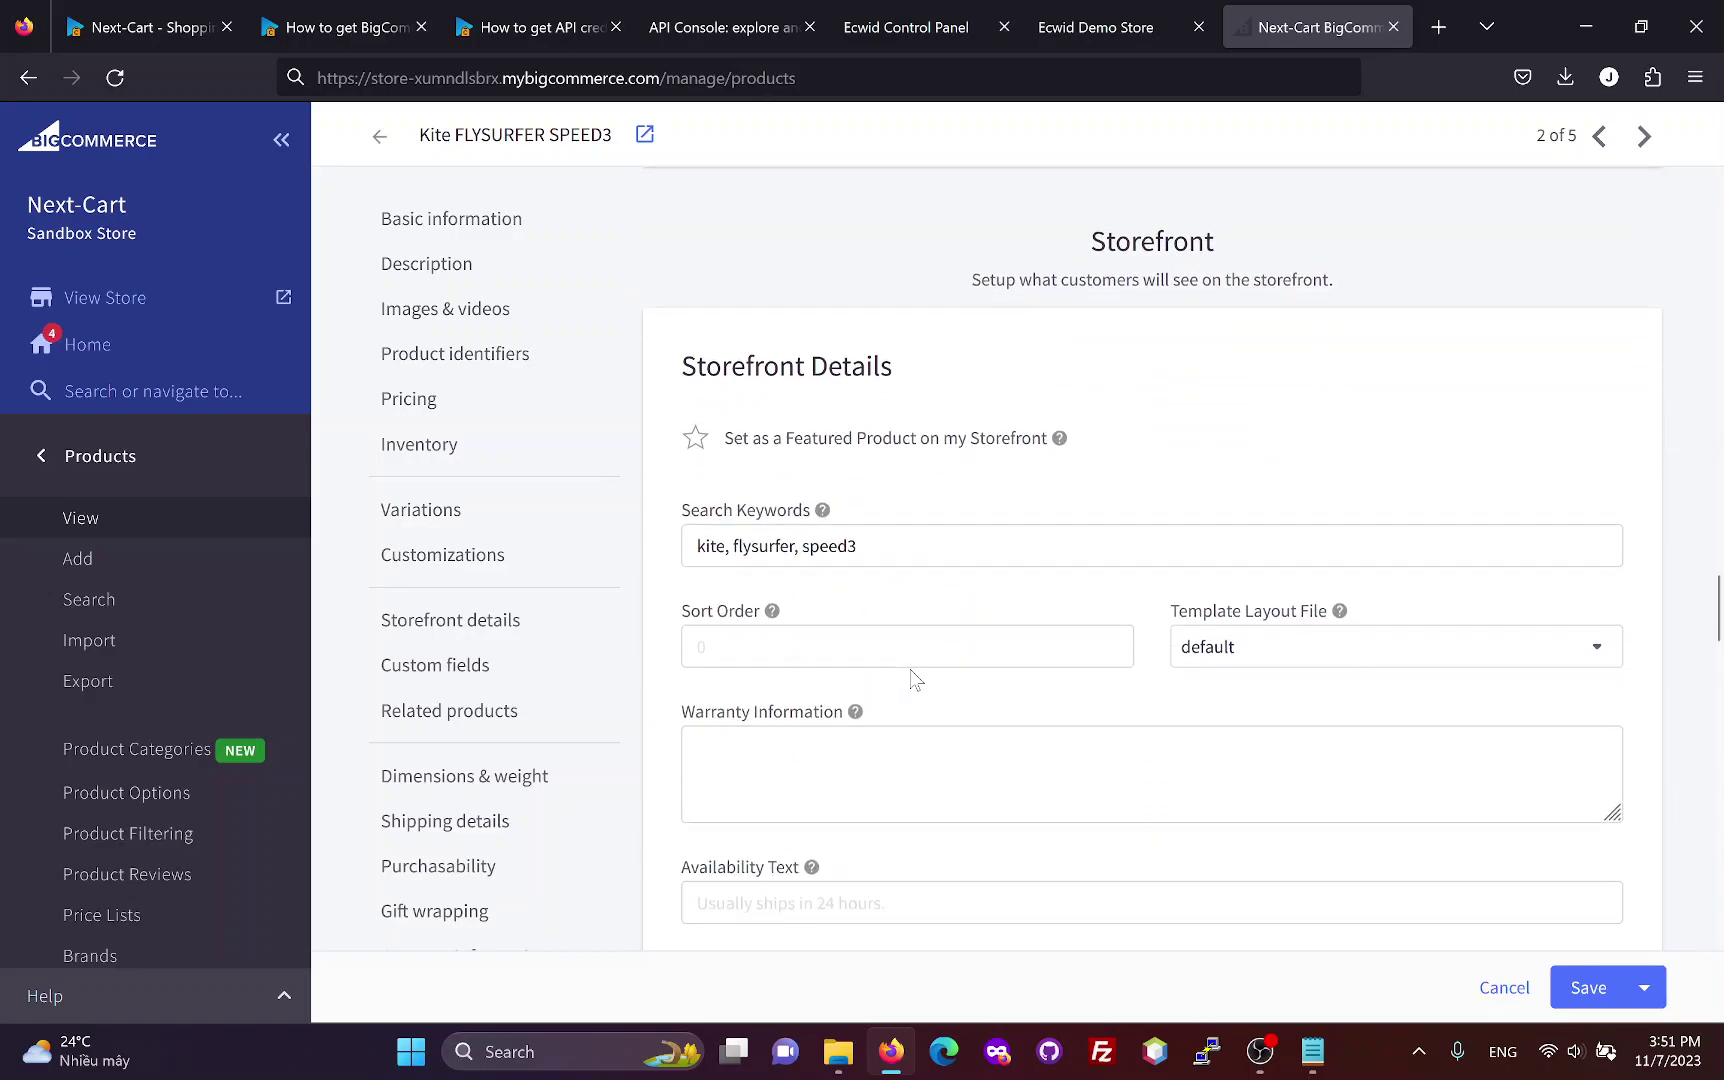
Check the custom fields and related products of Kite FLYSURFER SPEED3.
scroll(916, 680, down, 4)
scroll(915, 680, down, 8)
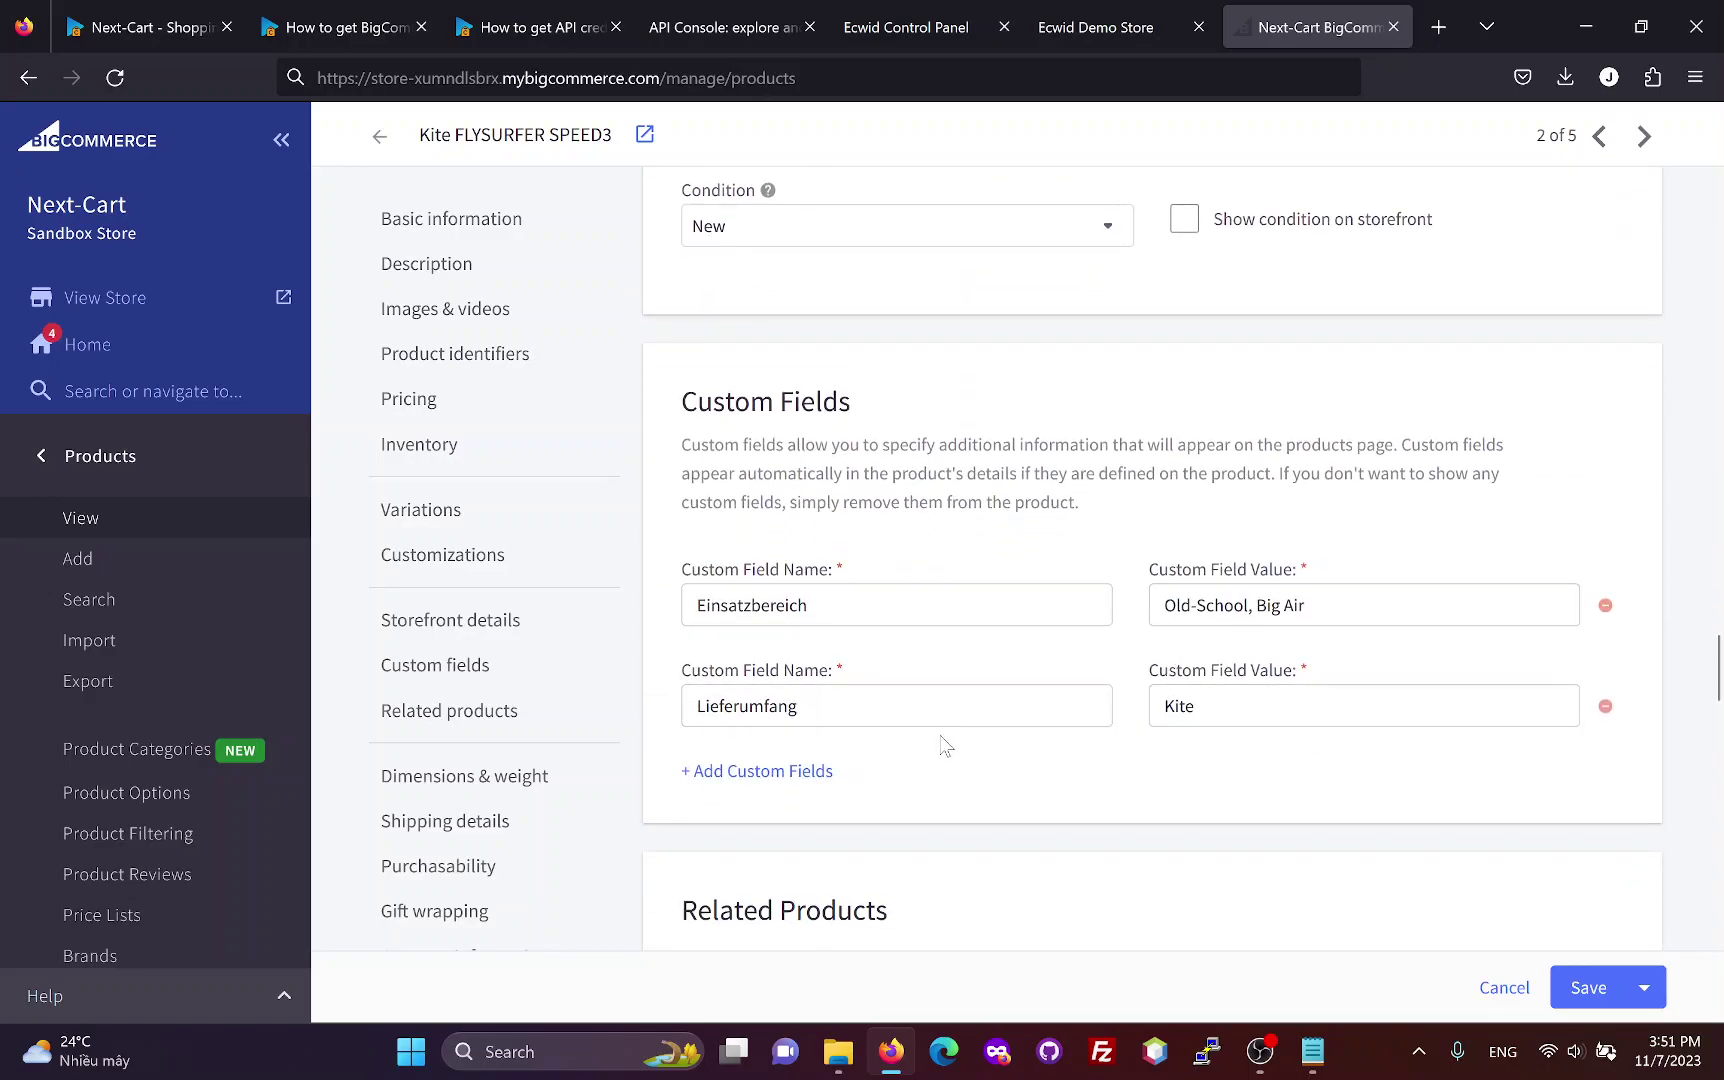
scroll(943, 745, down, 8)
scroll(940, 748, down, 2)
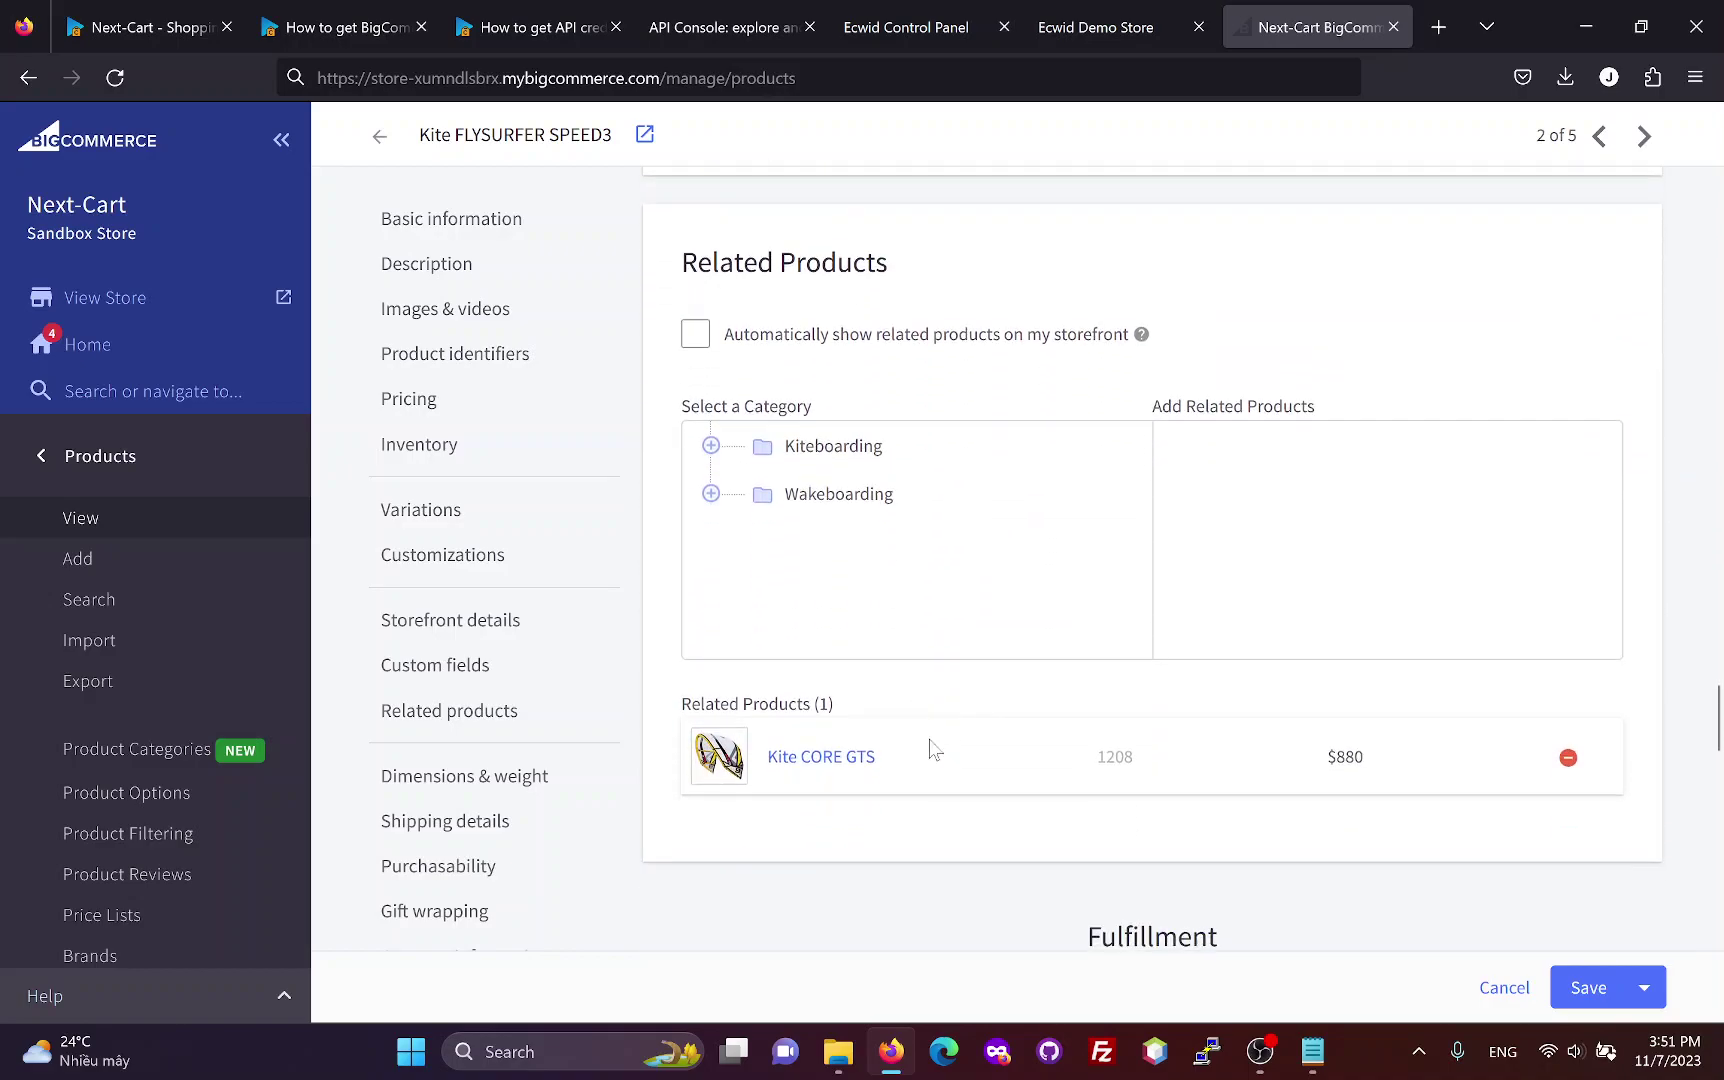
Examine the fulfillment details, customs information, search engine optimization and Open Graph settings of Kite FLYSURFER SPEED3.
scroll(966, 770, down, 8)
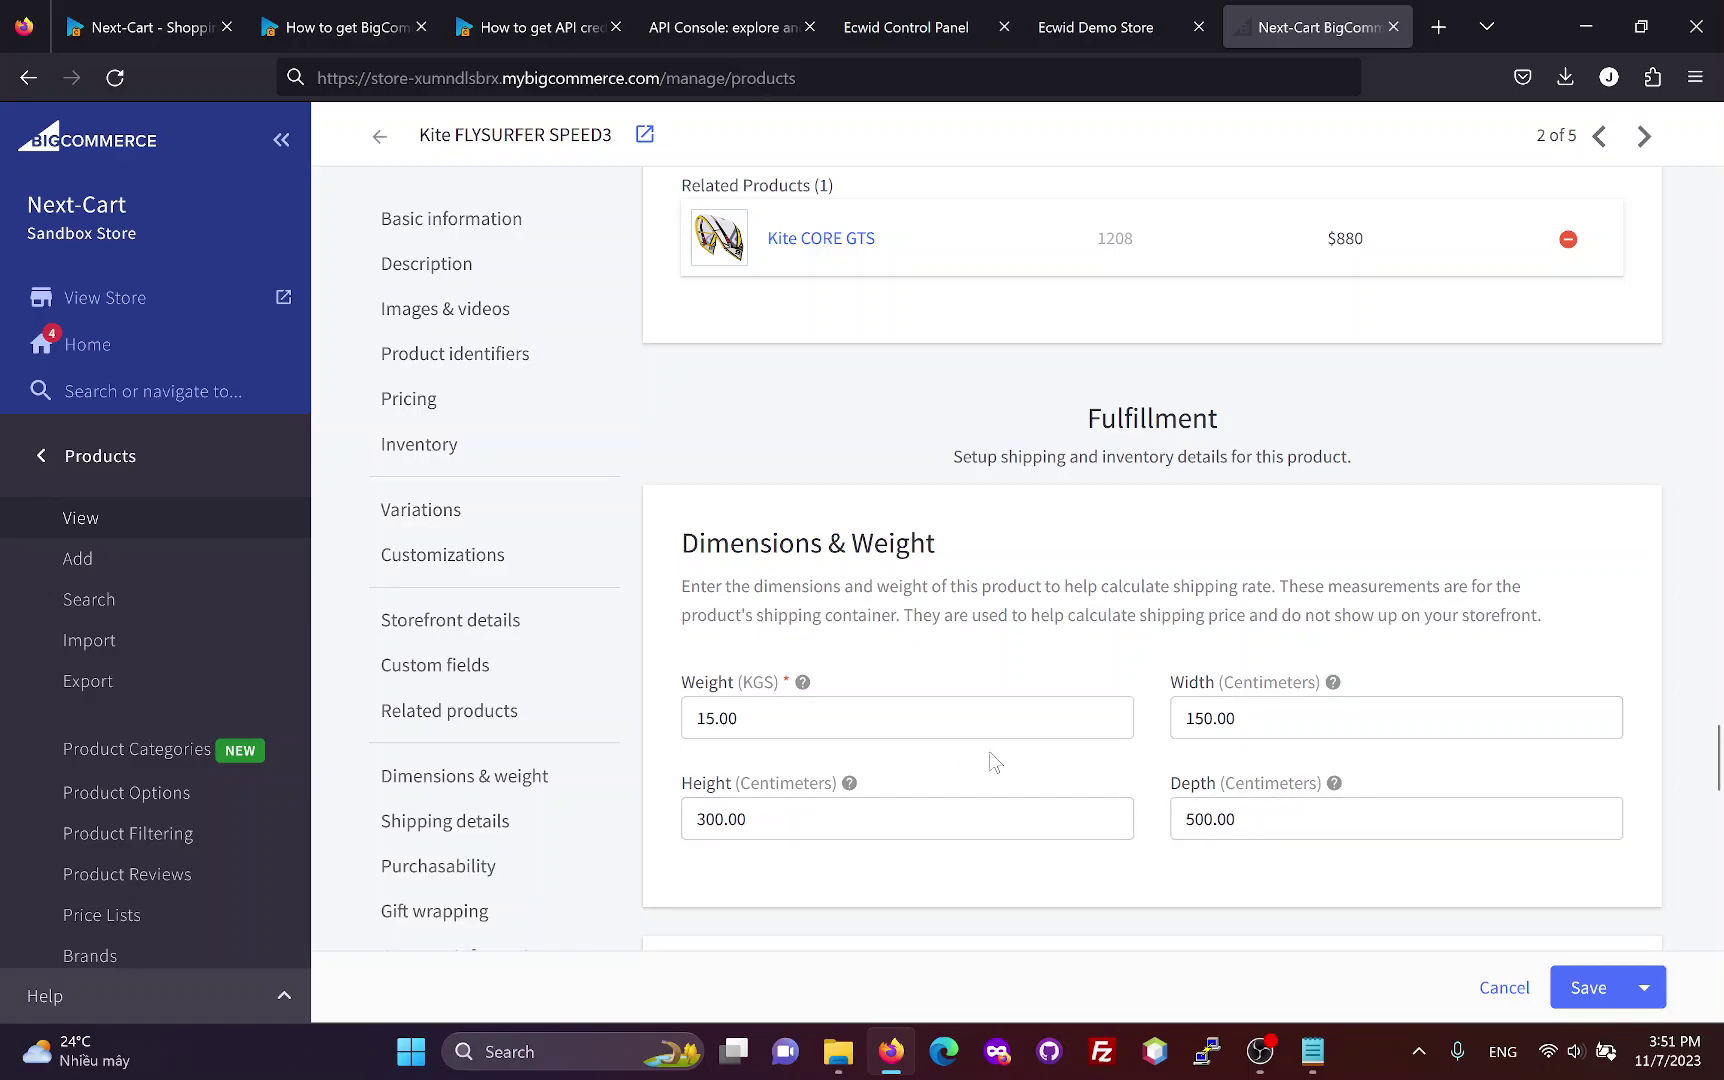
scroll(968, 766, down, 7)
scroll(968, 766, down, 8)
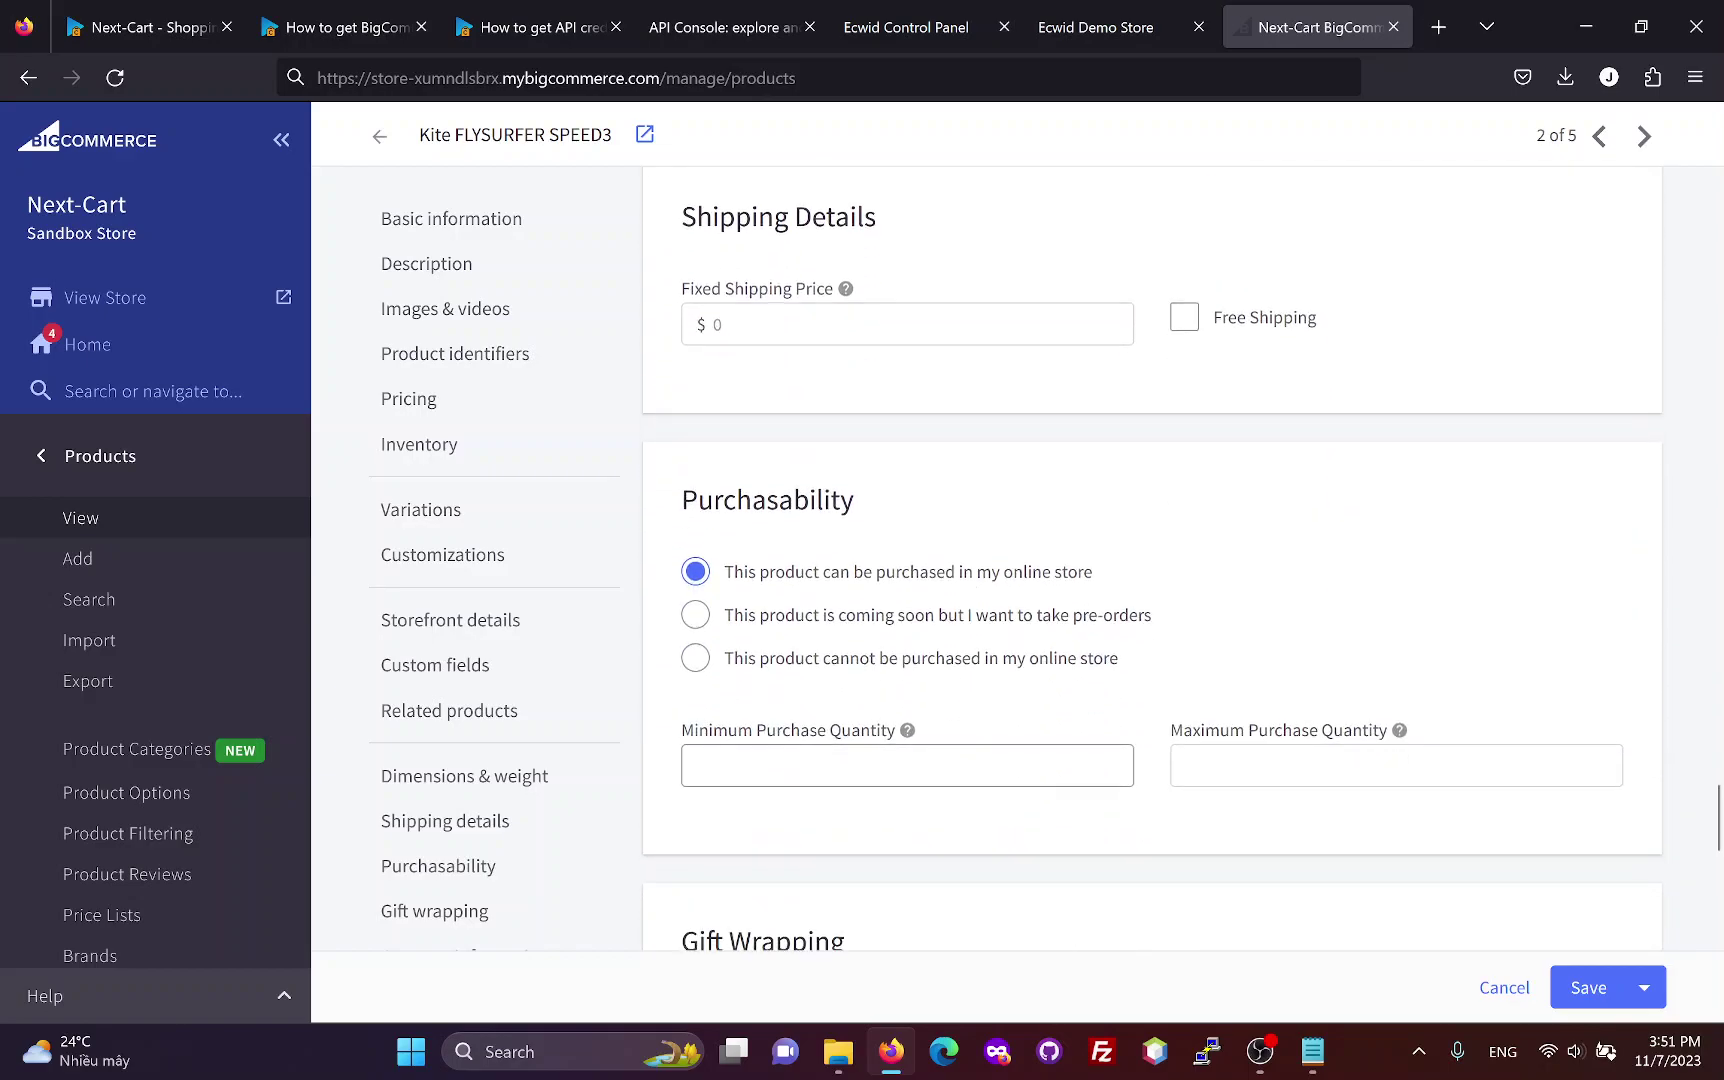
scroll(968, 766, down, 4)
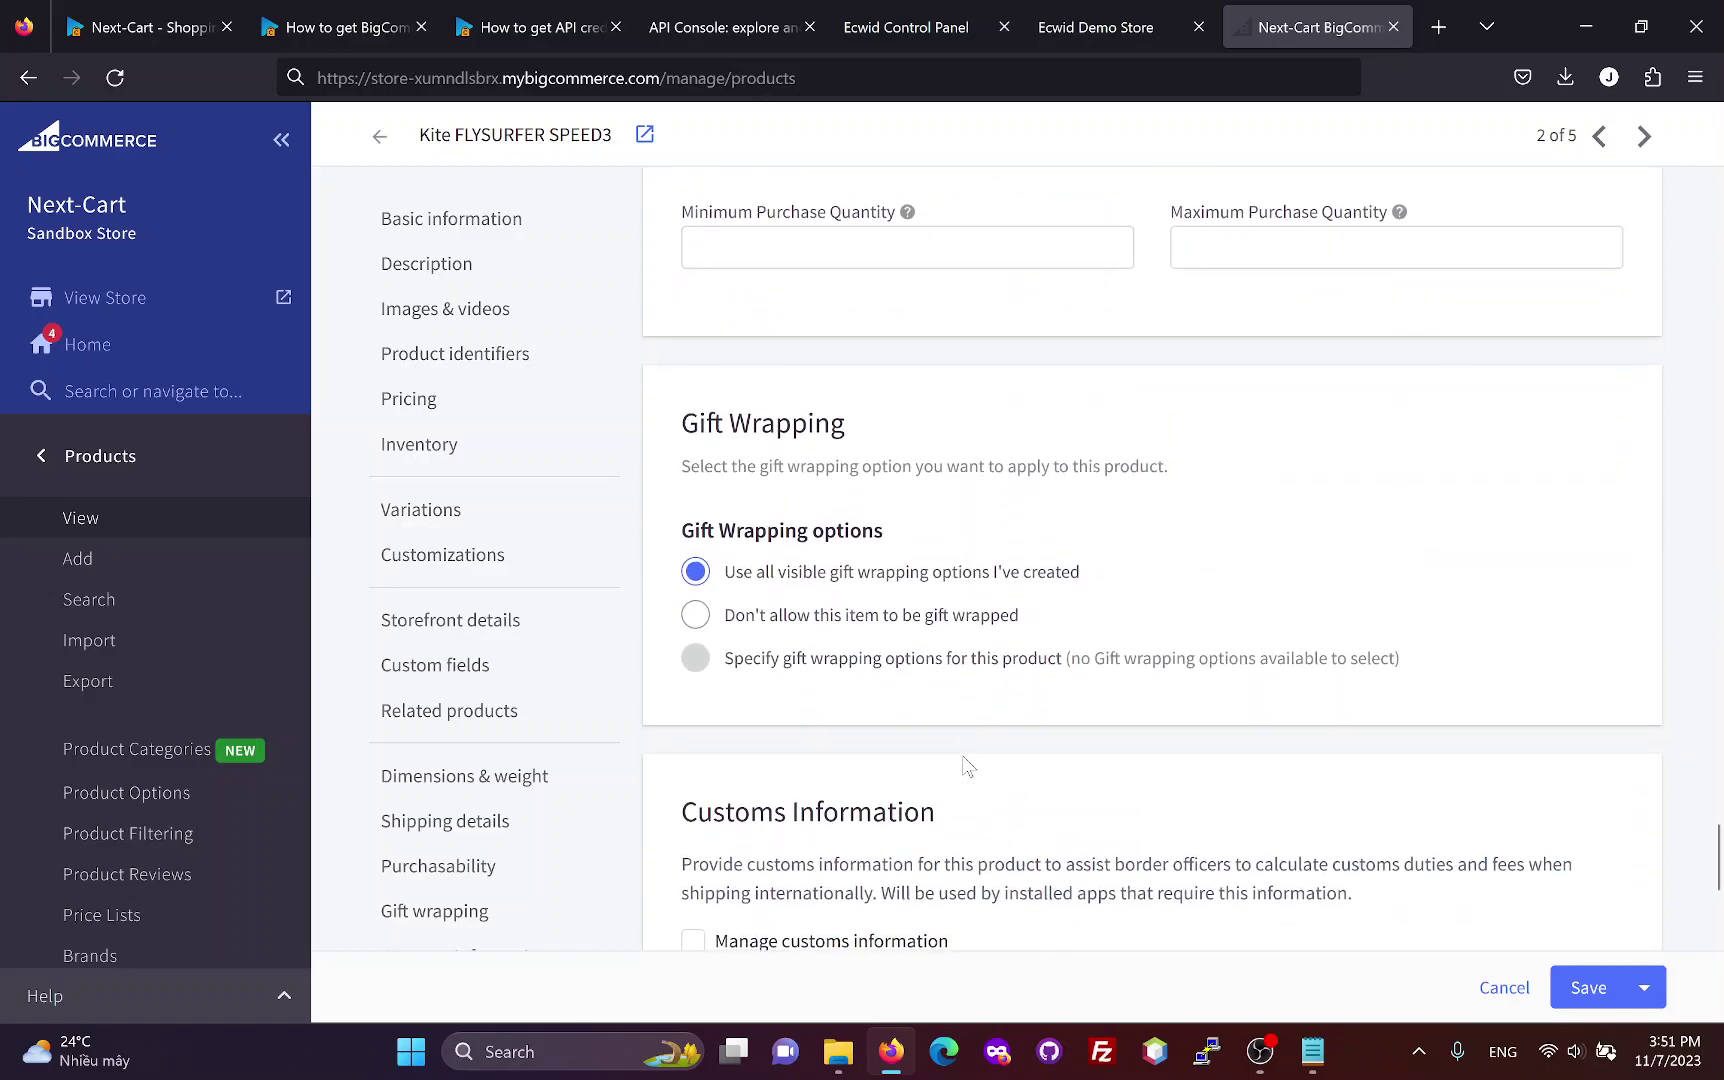
scroll(968, 766, down, 2)
scroll(968, 766, down, 4)
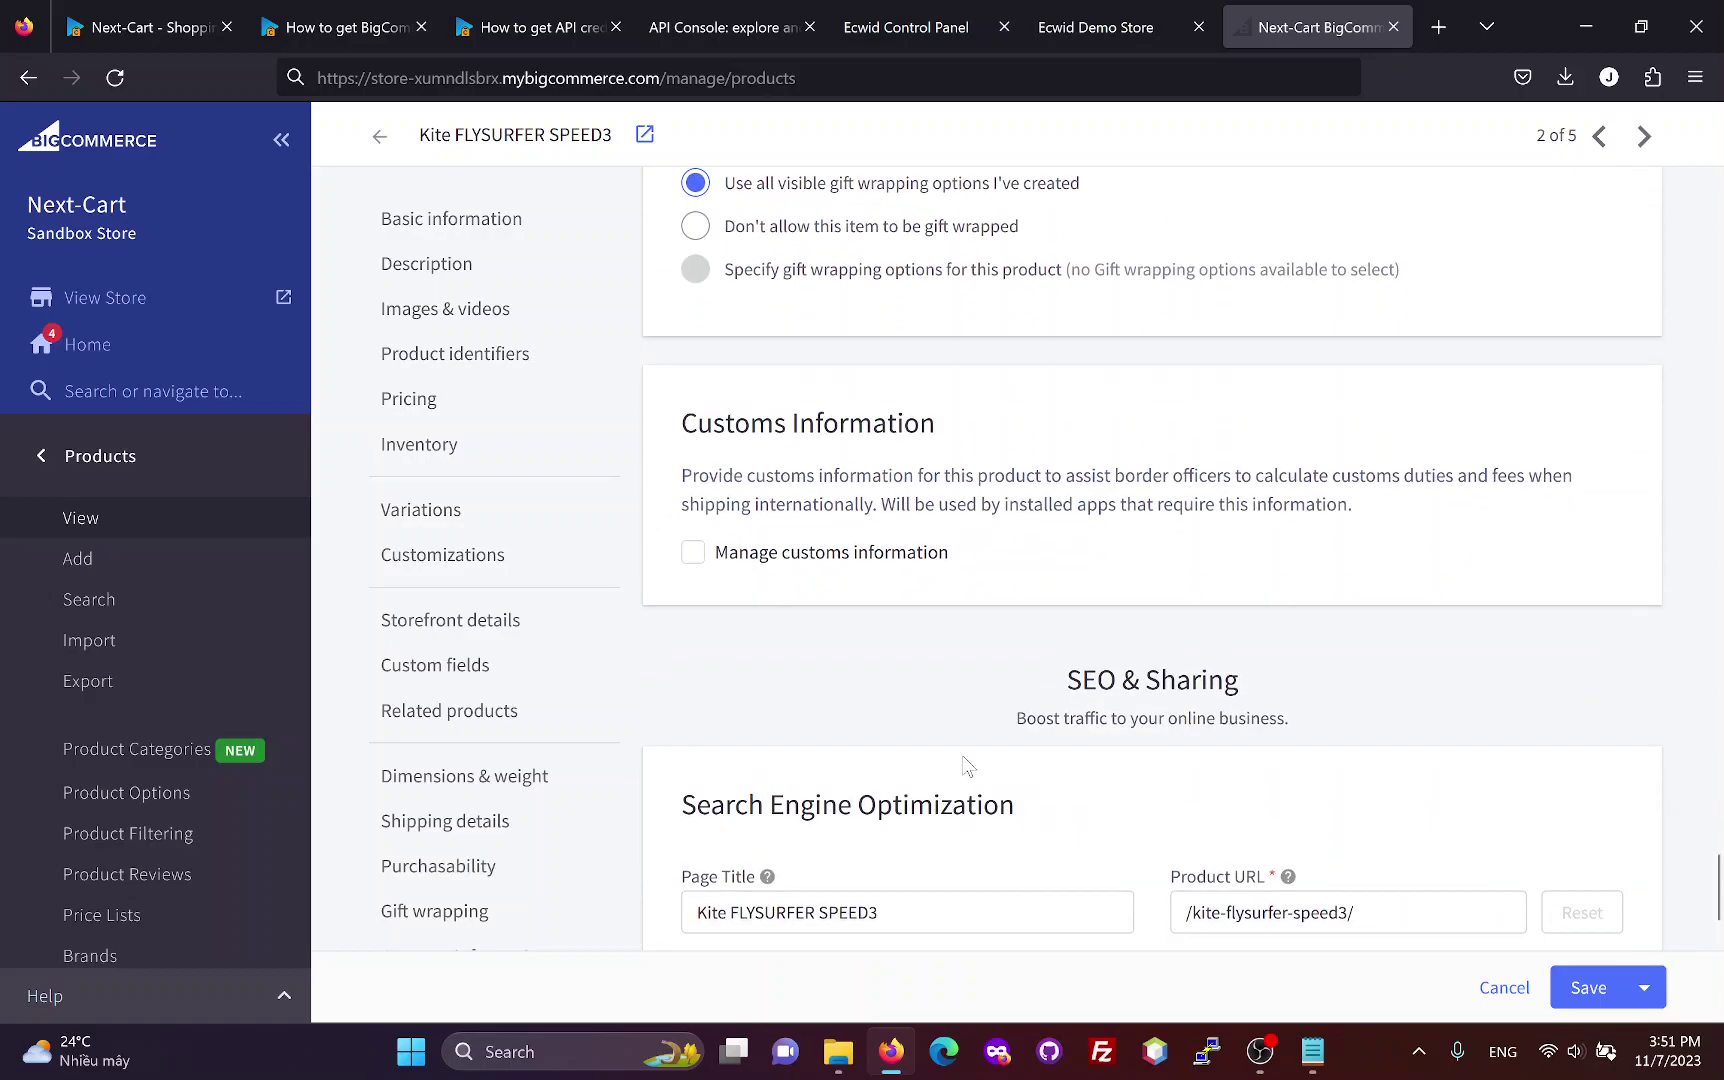
scroll(968, 766, down, 4)
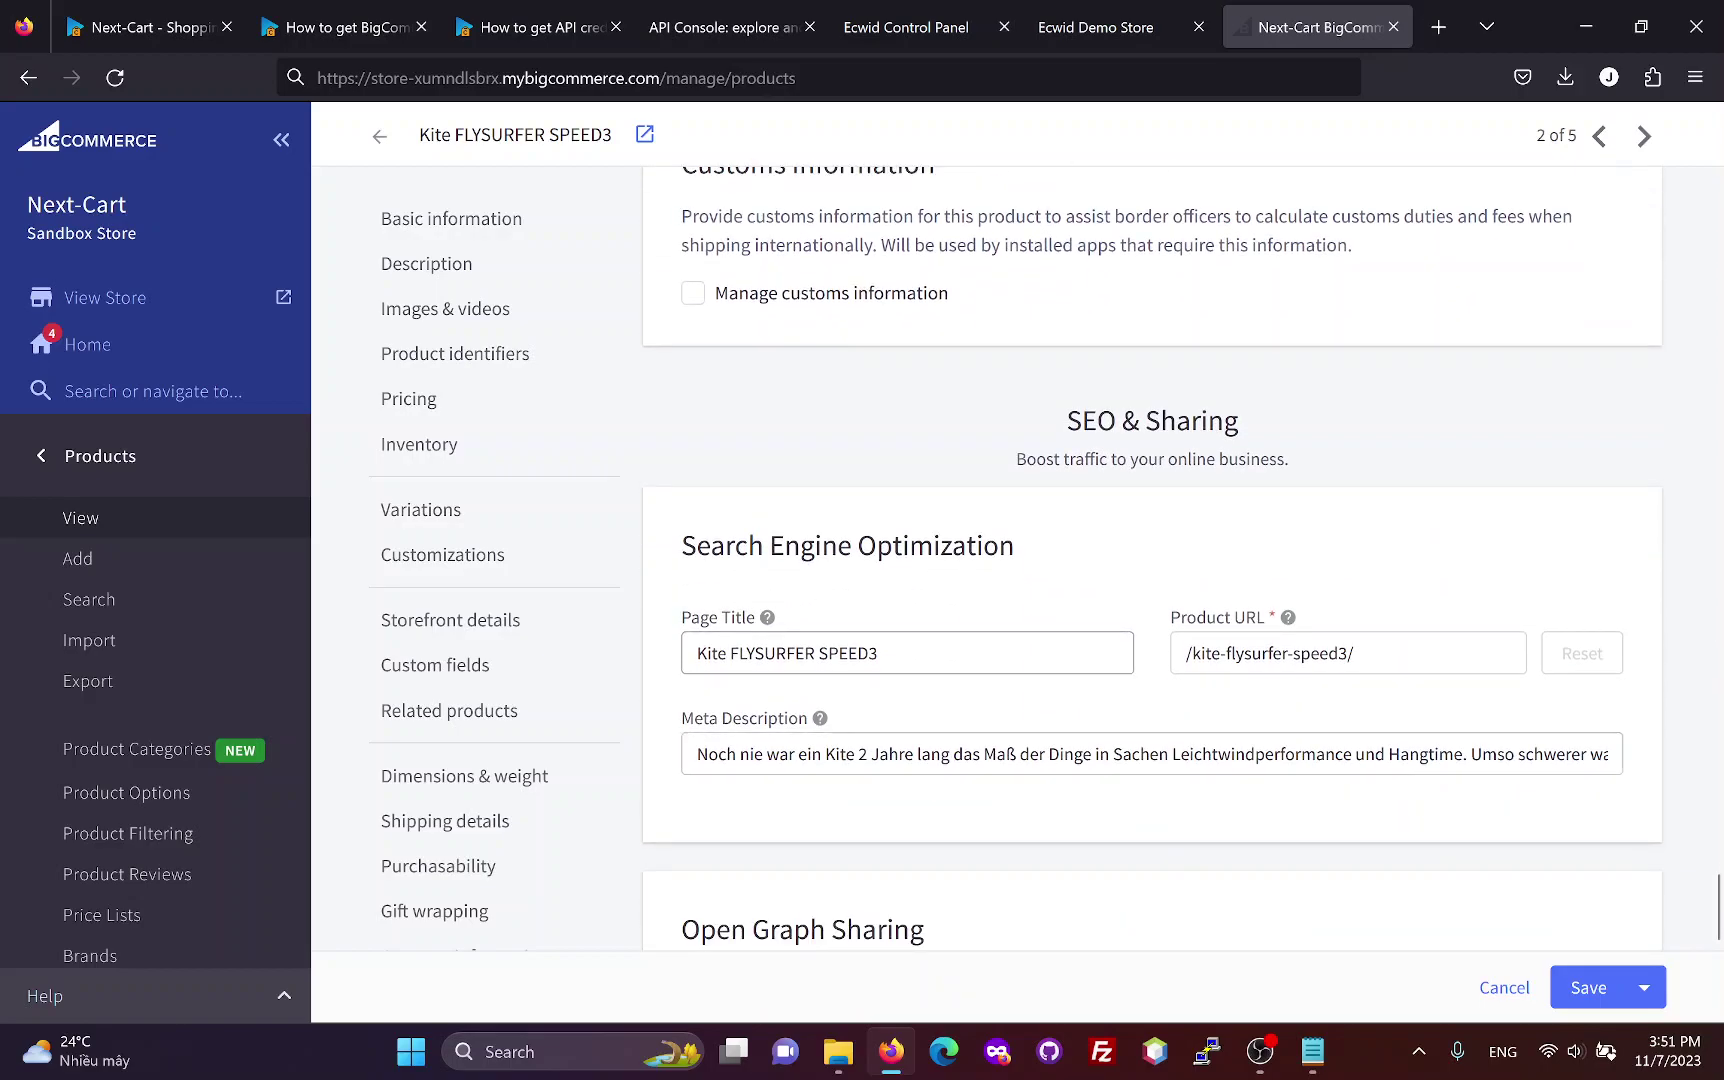
scroll(972, 770, down, 3)
scroll(976, 773, down, 10)
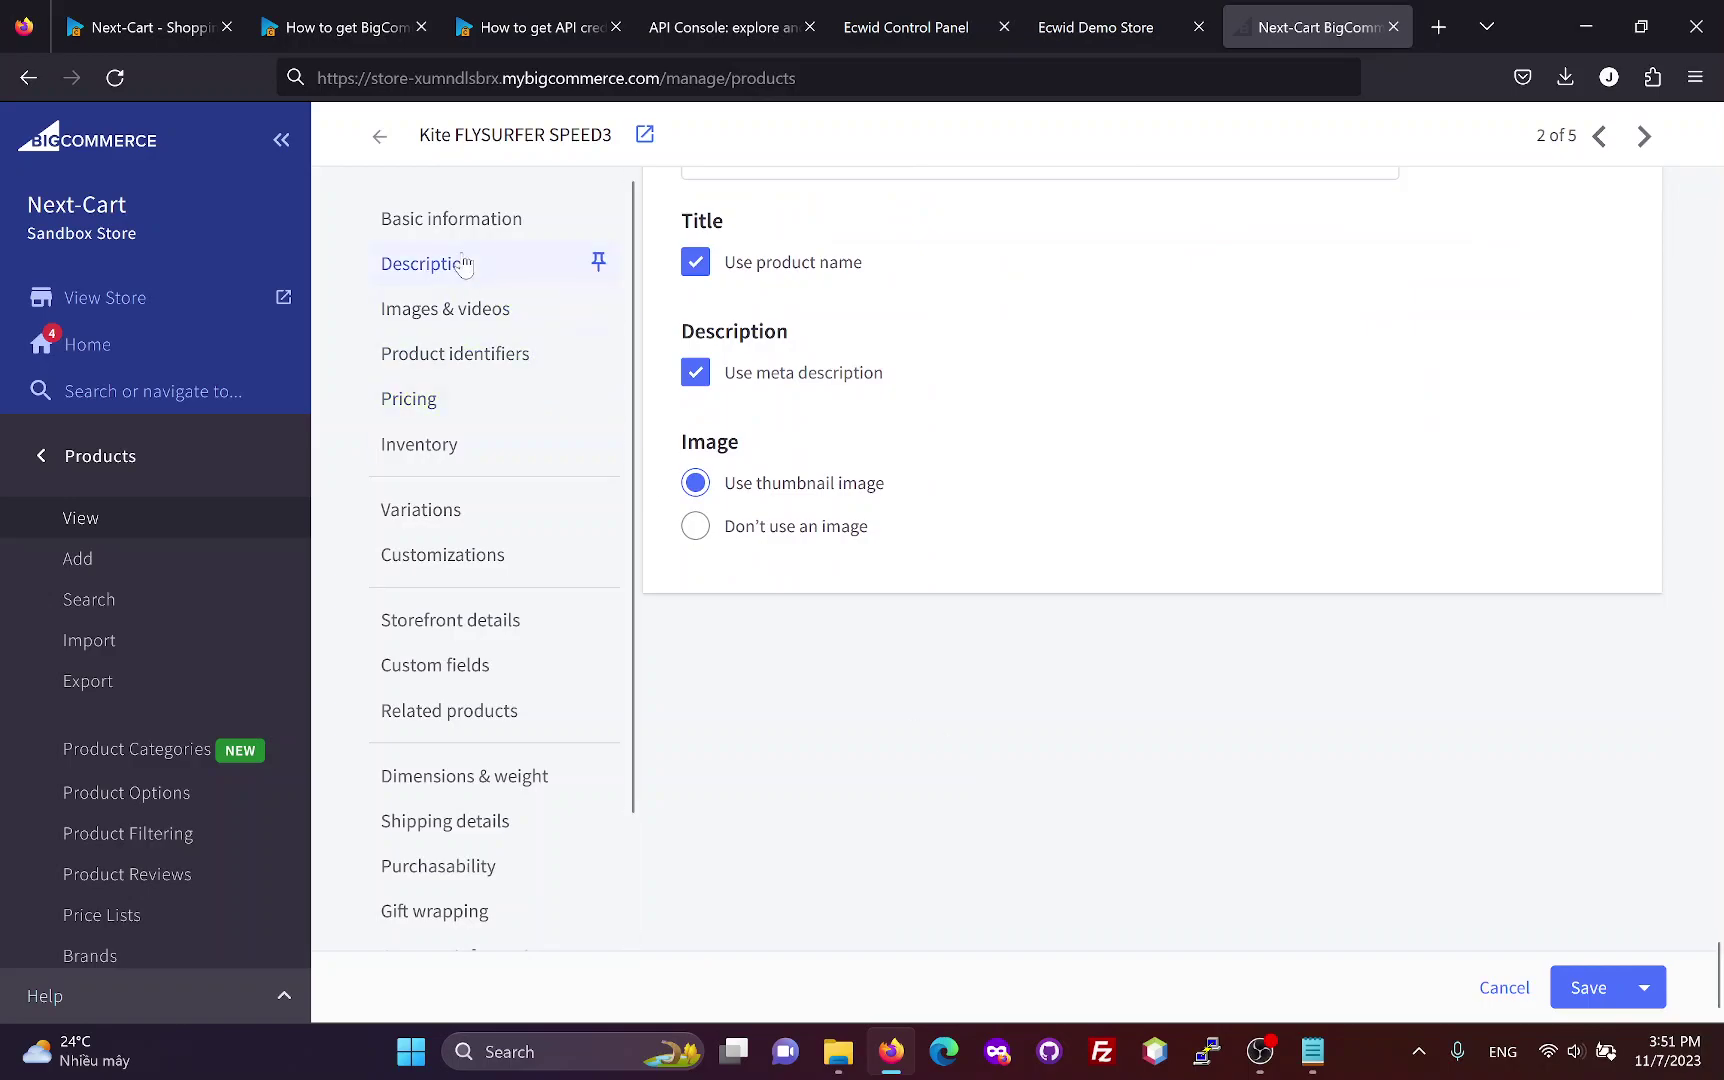
Return to the product list, open Kite CORE GTS and review its basic information, description, images, identifiers and pricing.
click(379, 140)
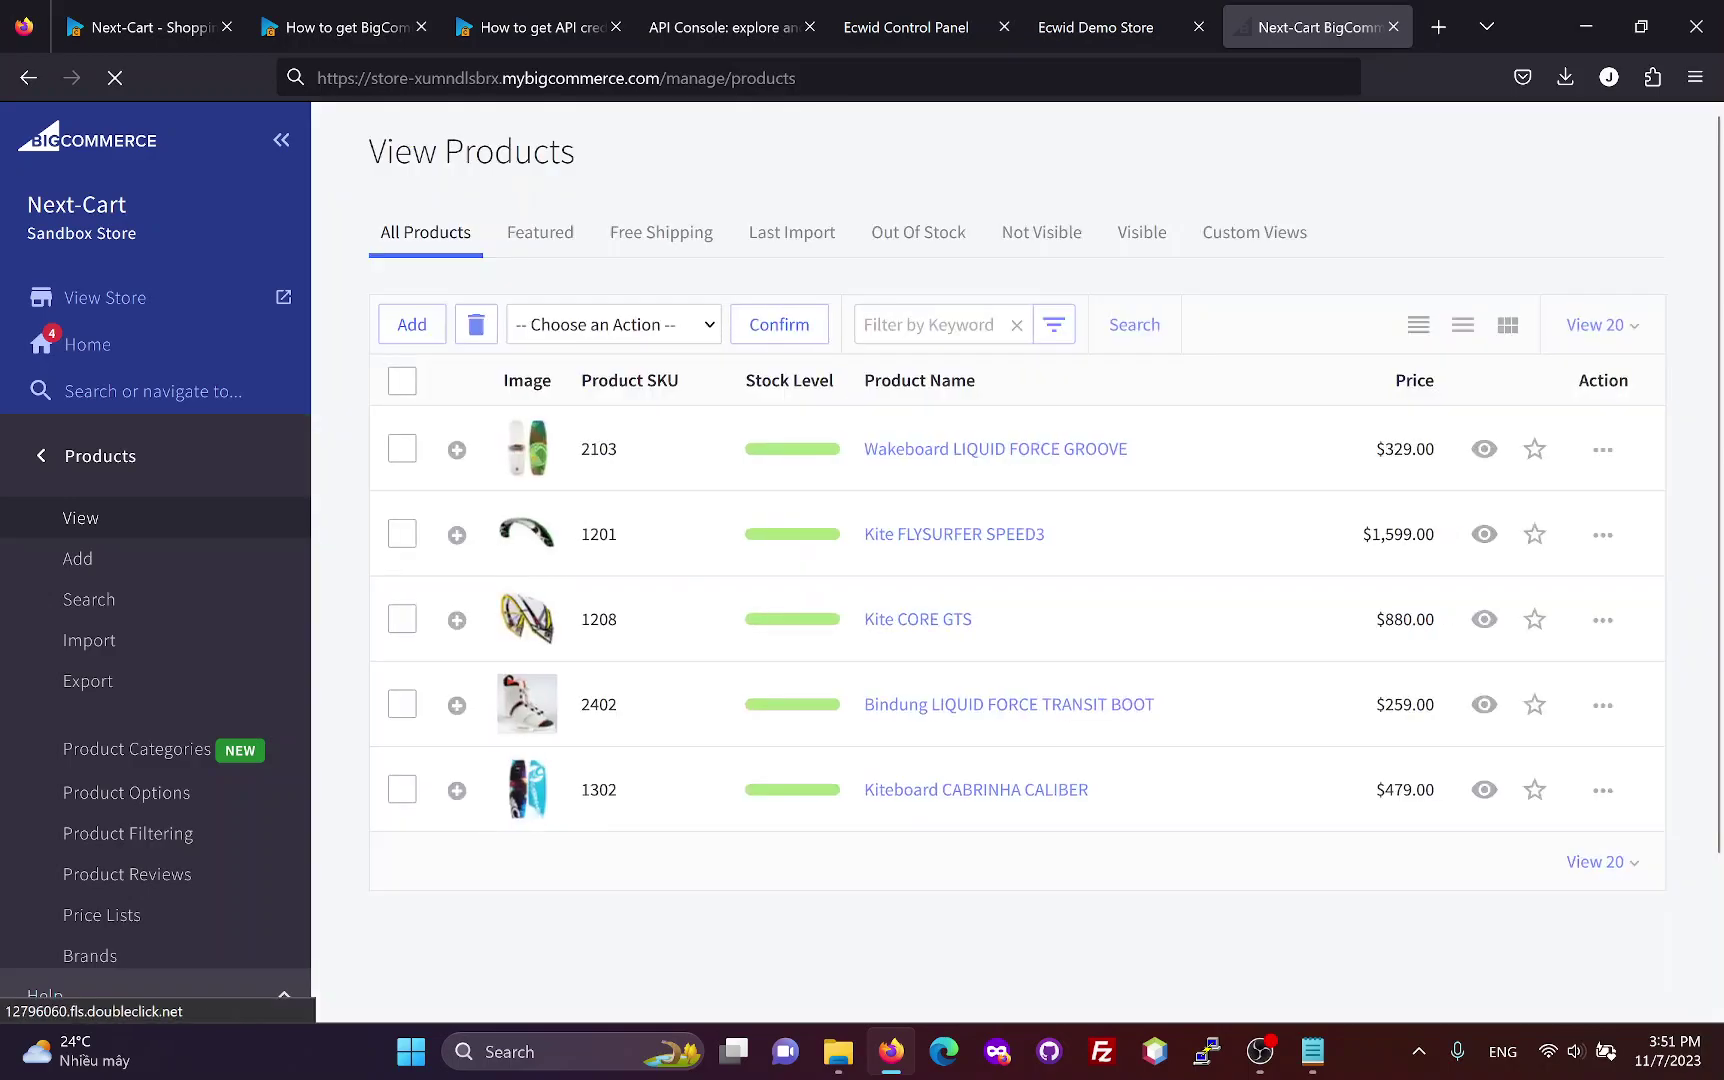
click(931, 622)
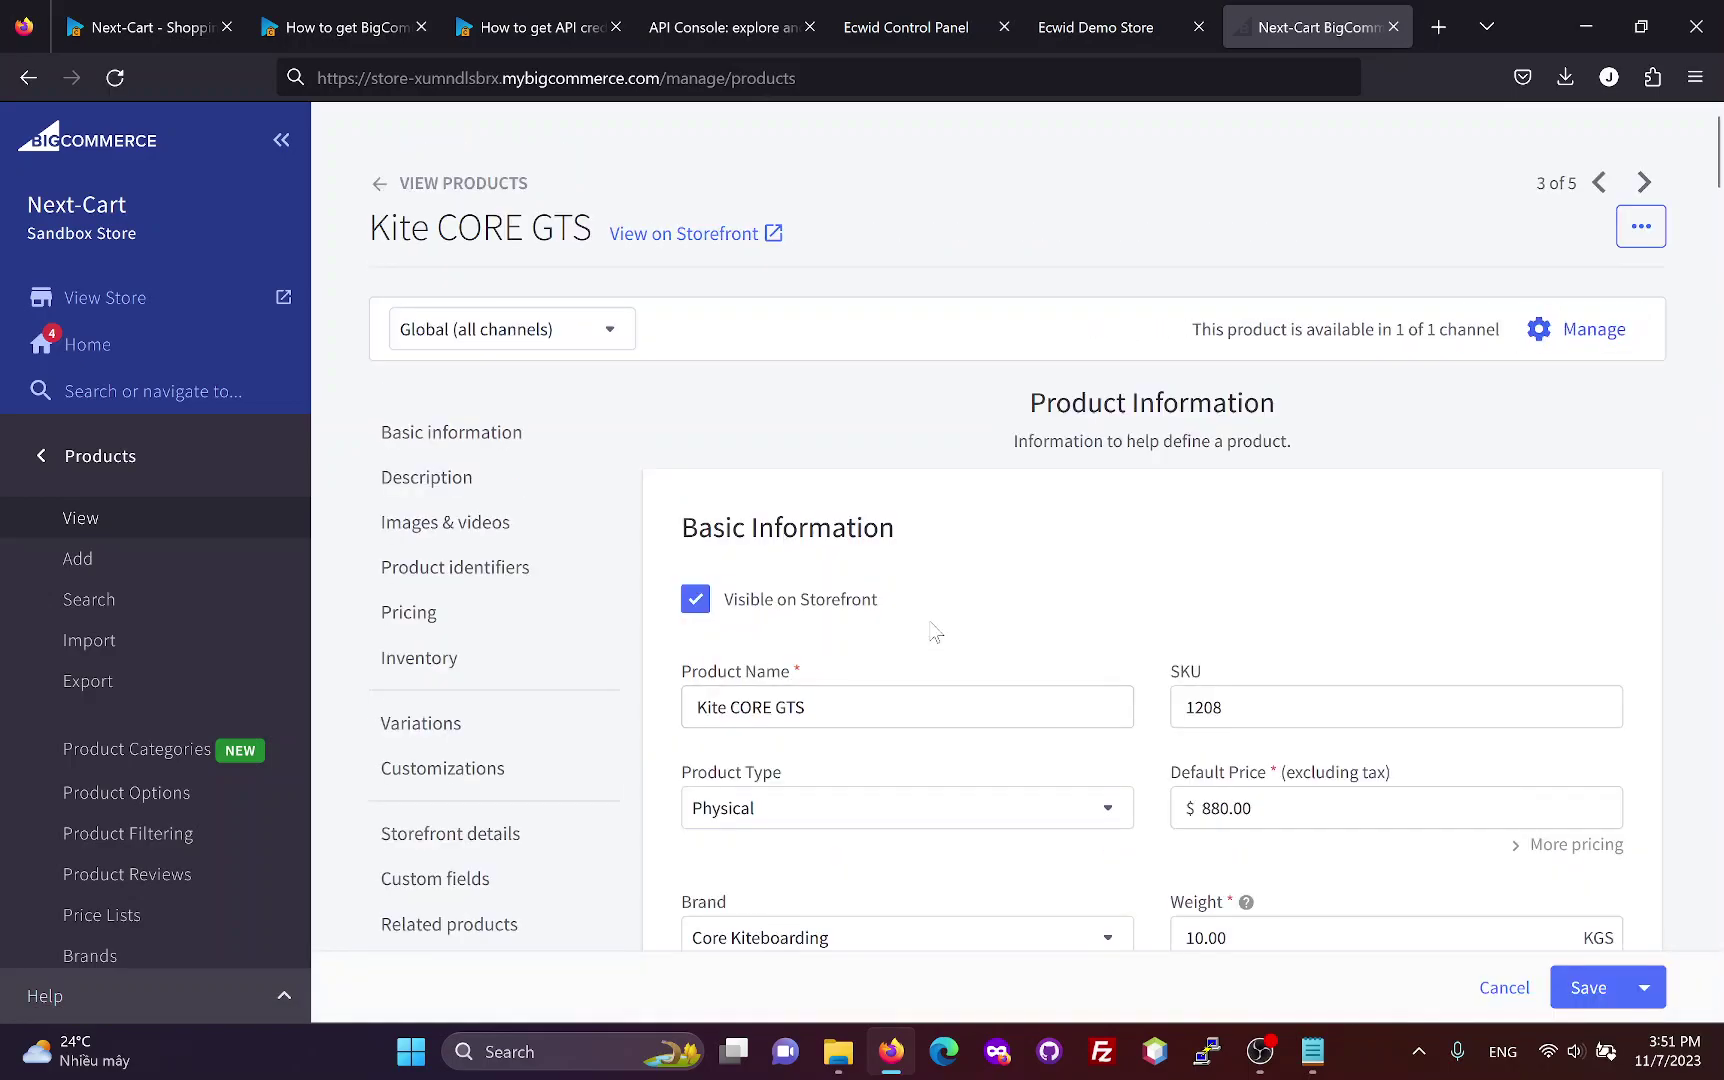
scroll(933, 630, down, 2)
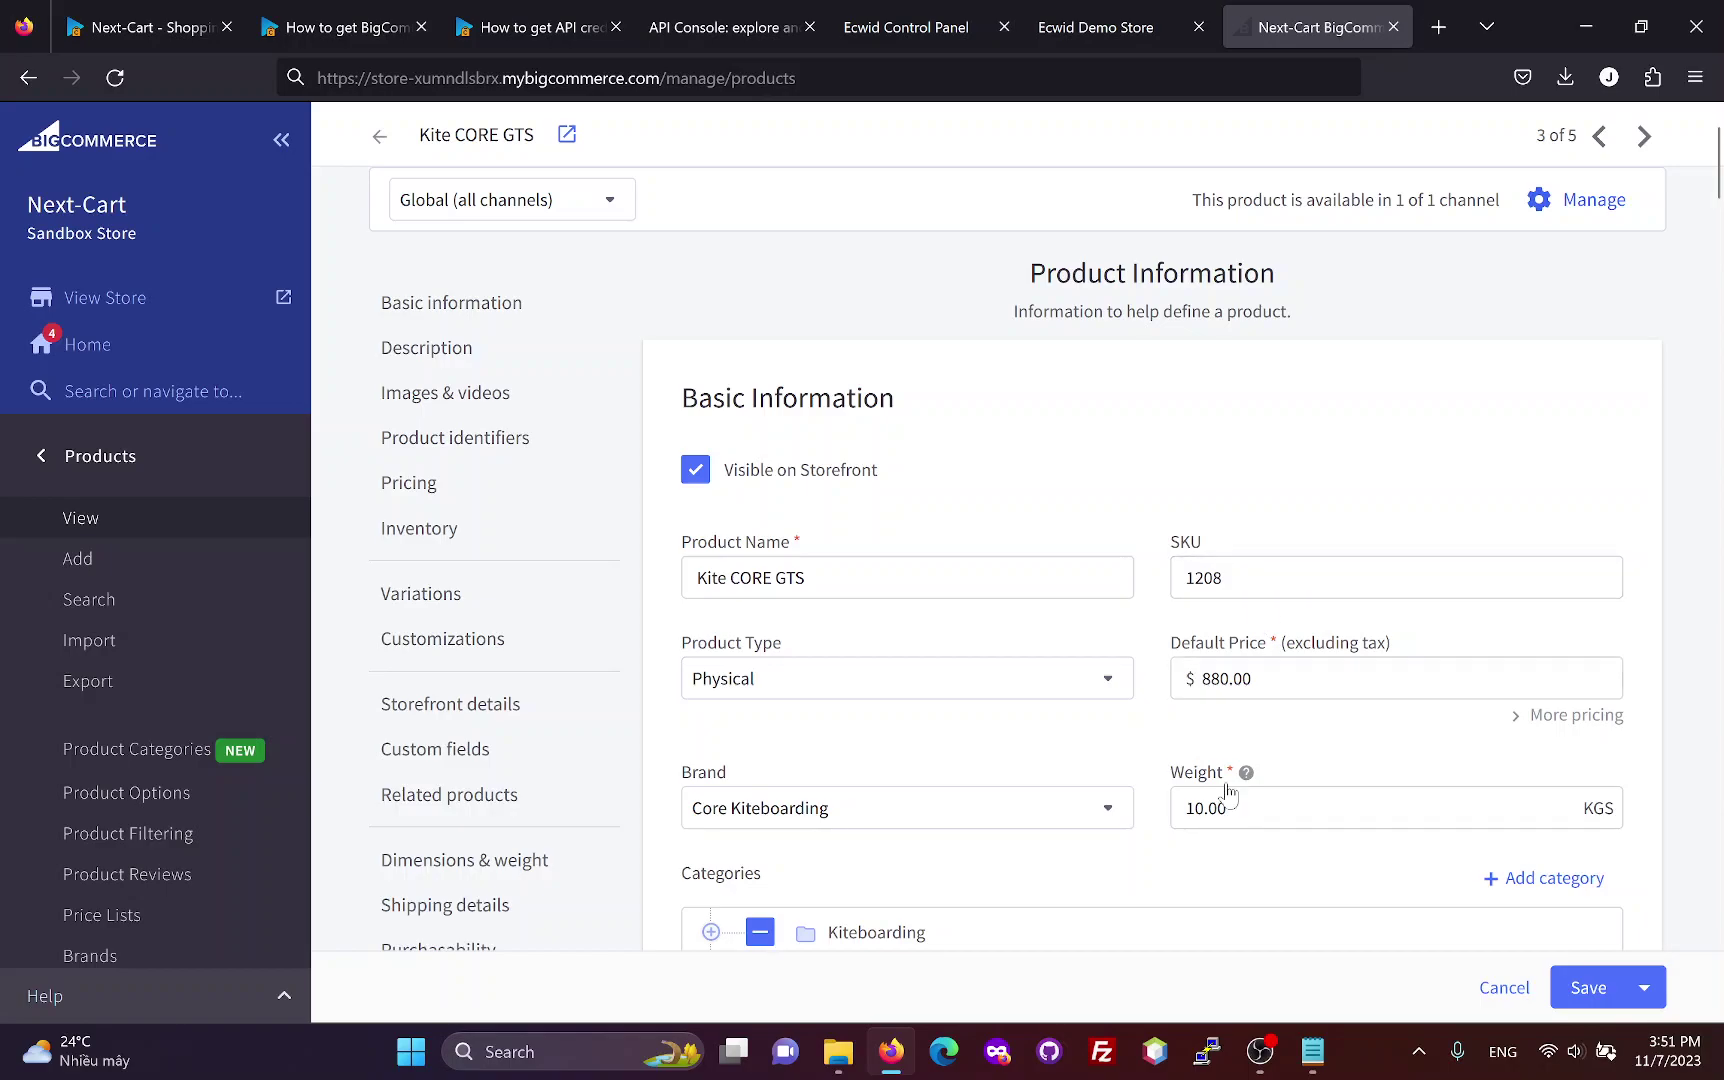
scroll(939, 750, down, 5)
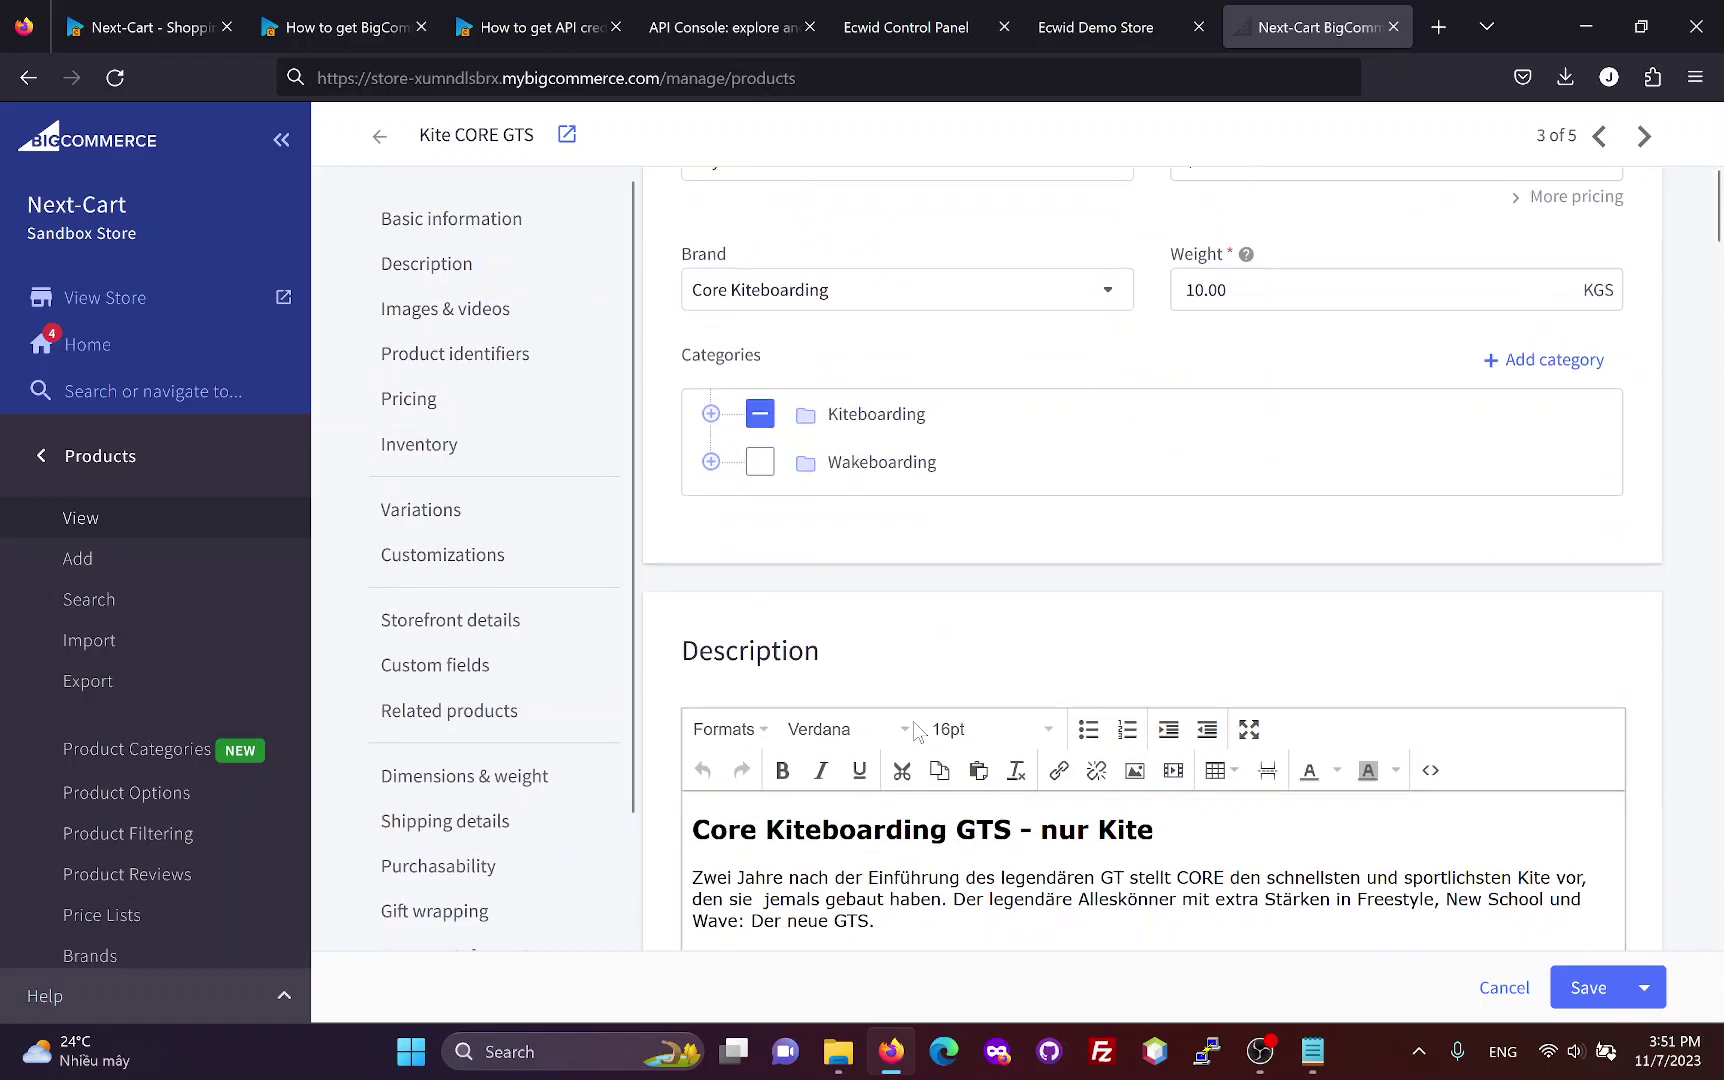
scroll(1058, 685, down, 8)
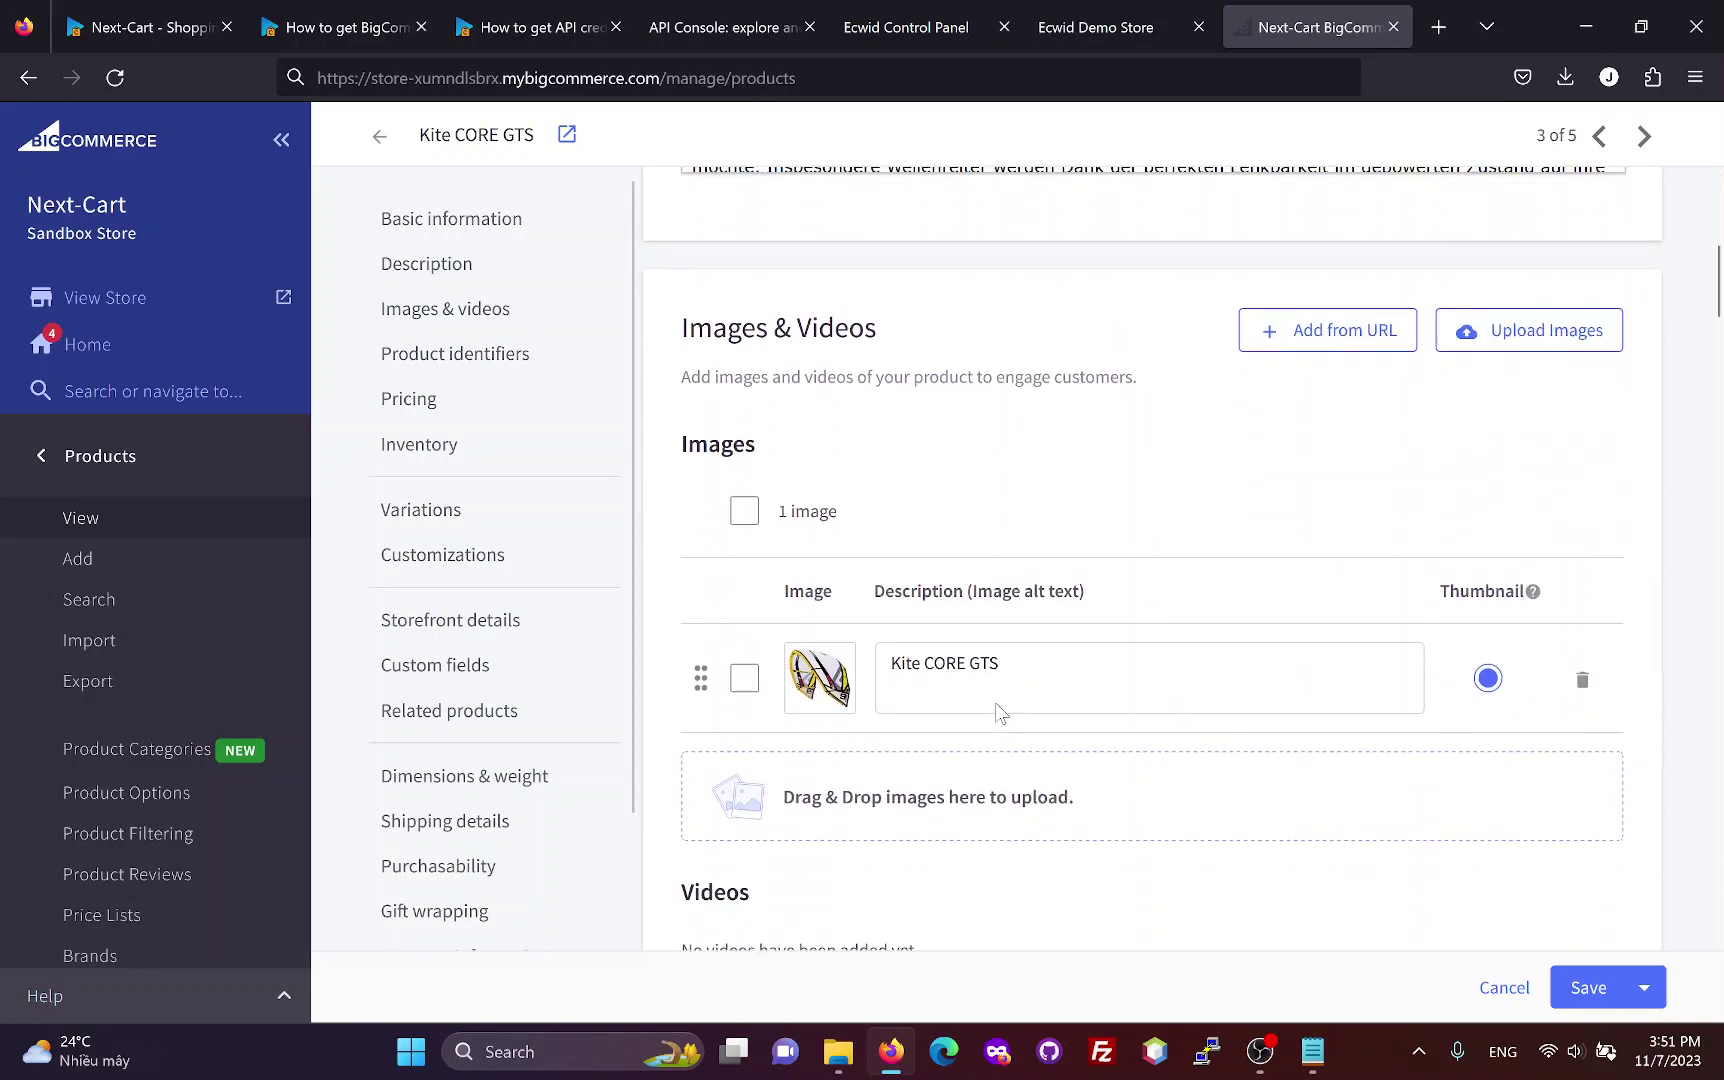
scroll(960, 705, down, 4)
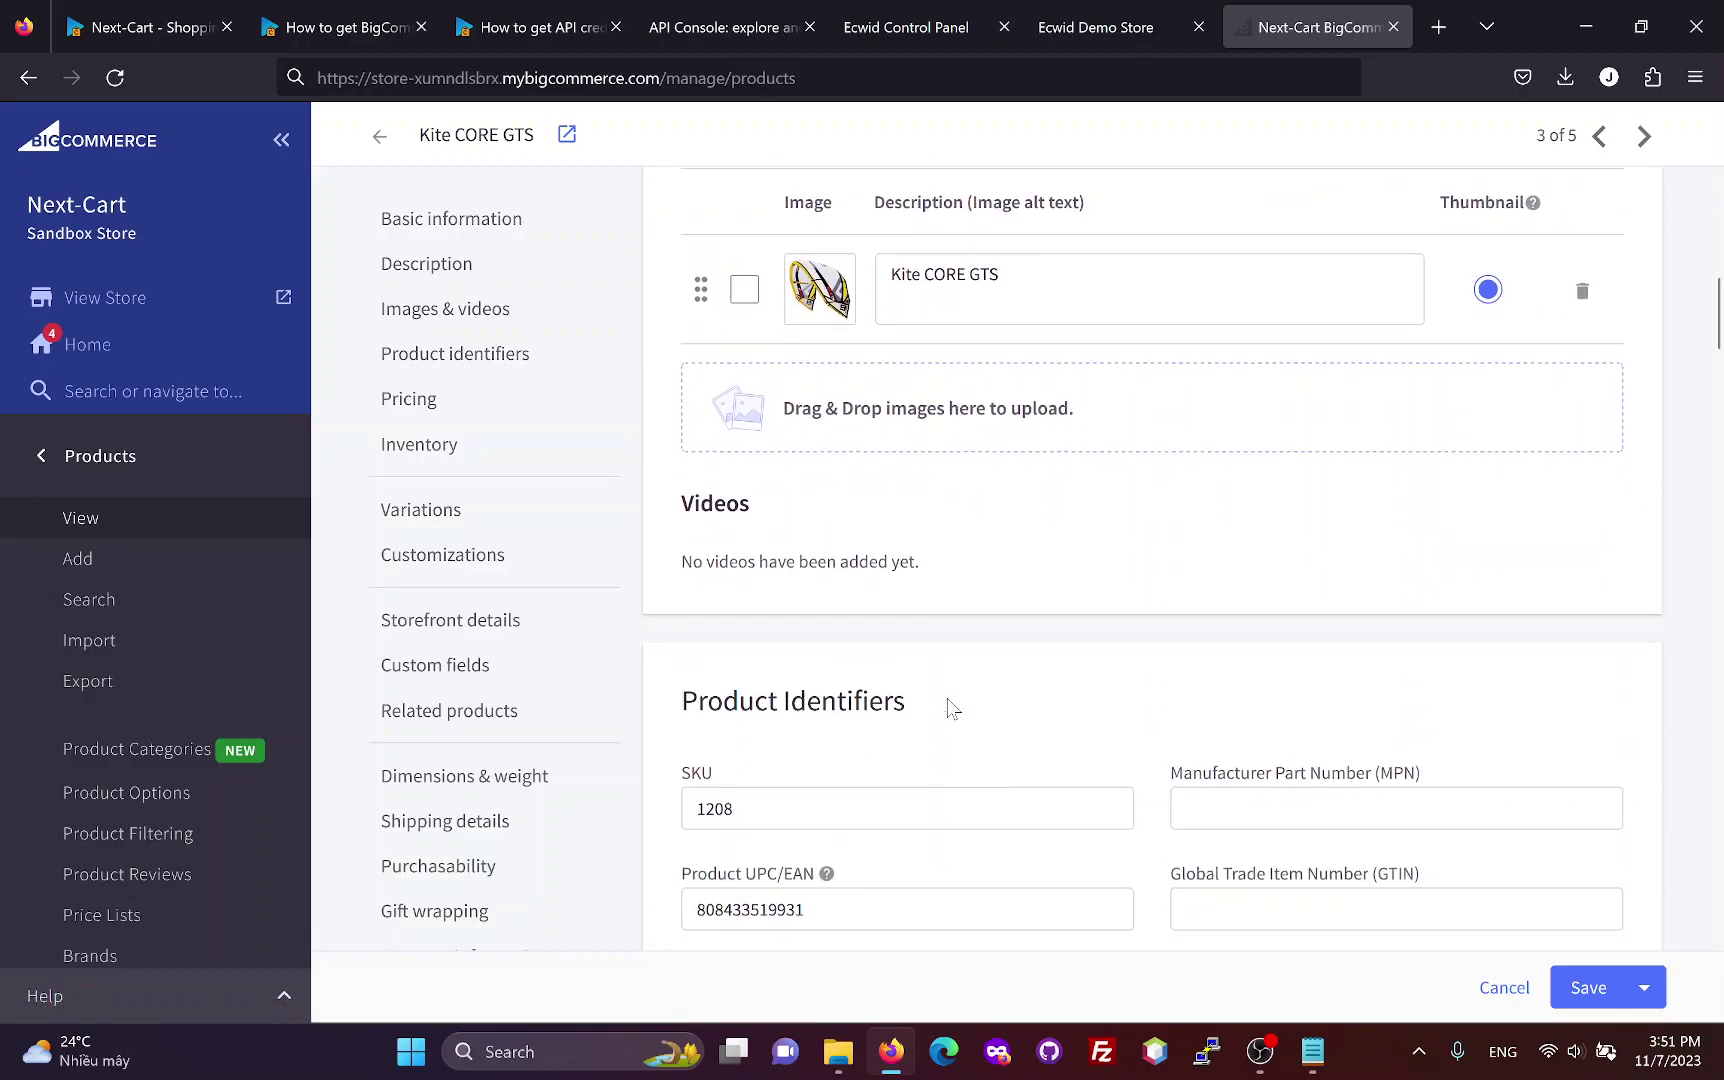
scroll(930, 706, down, 3)
scroll(912, 604, down, 5)
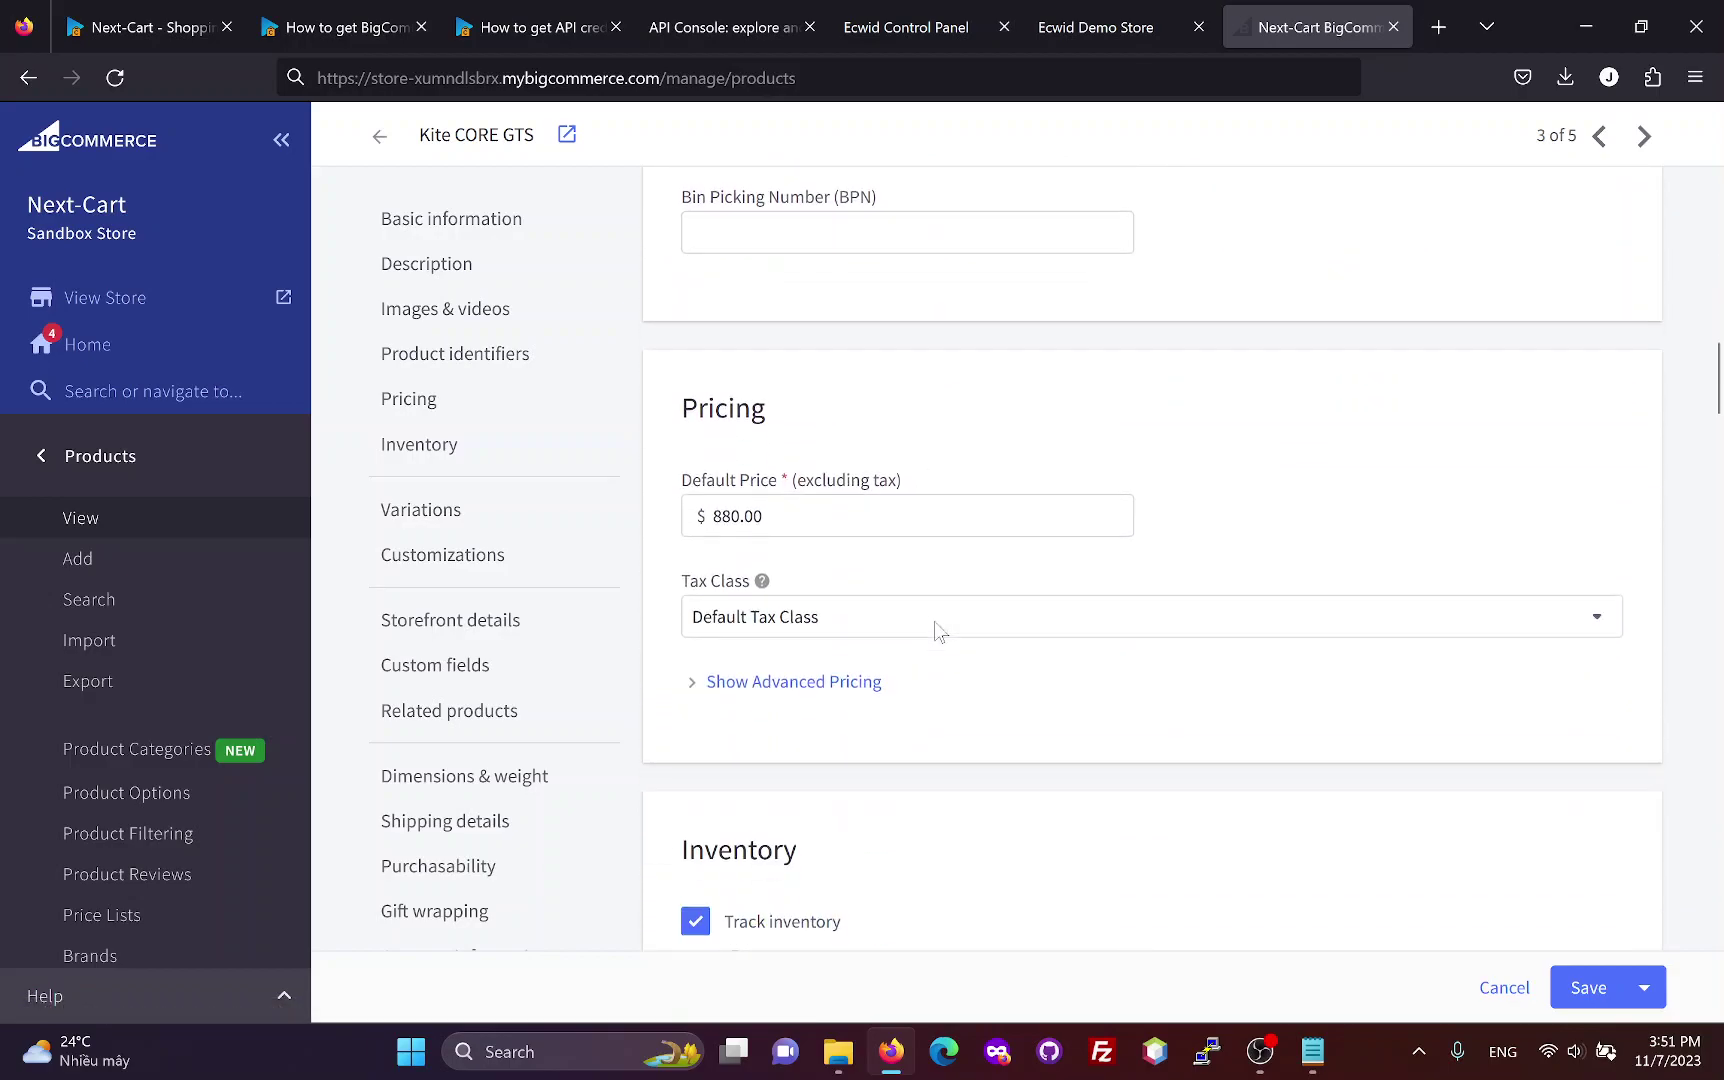
Check the size option, variants and customizations of Kite CORE GTS.
scroll(916, 635, down, 4)
scroll(818, 632, down, 5)
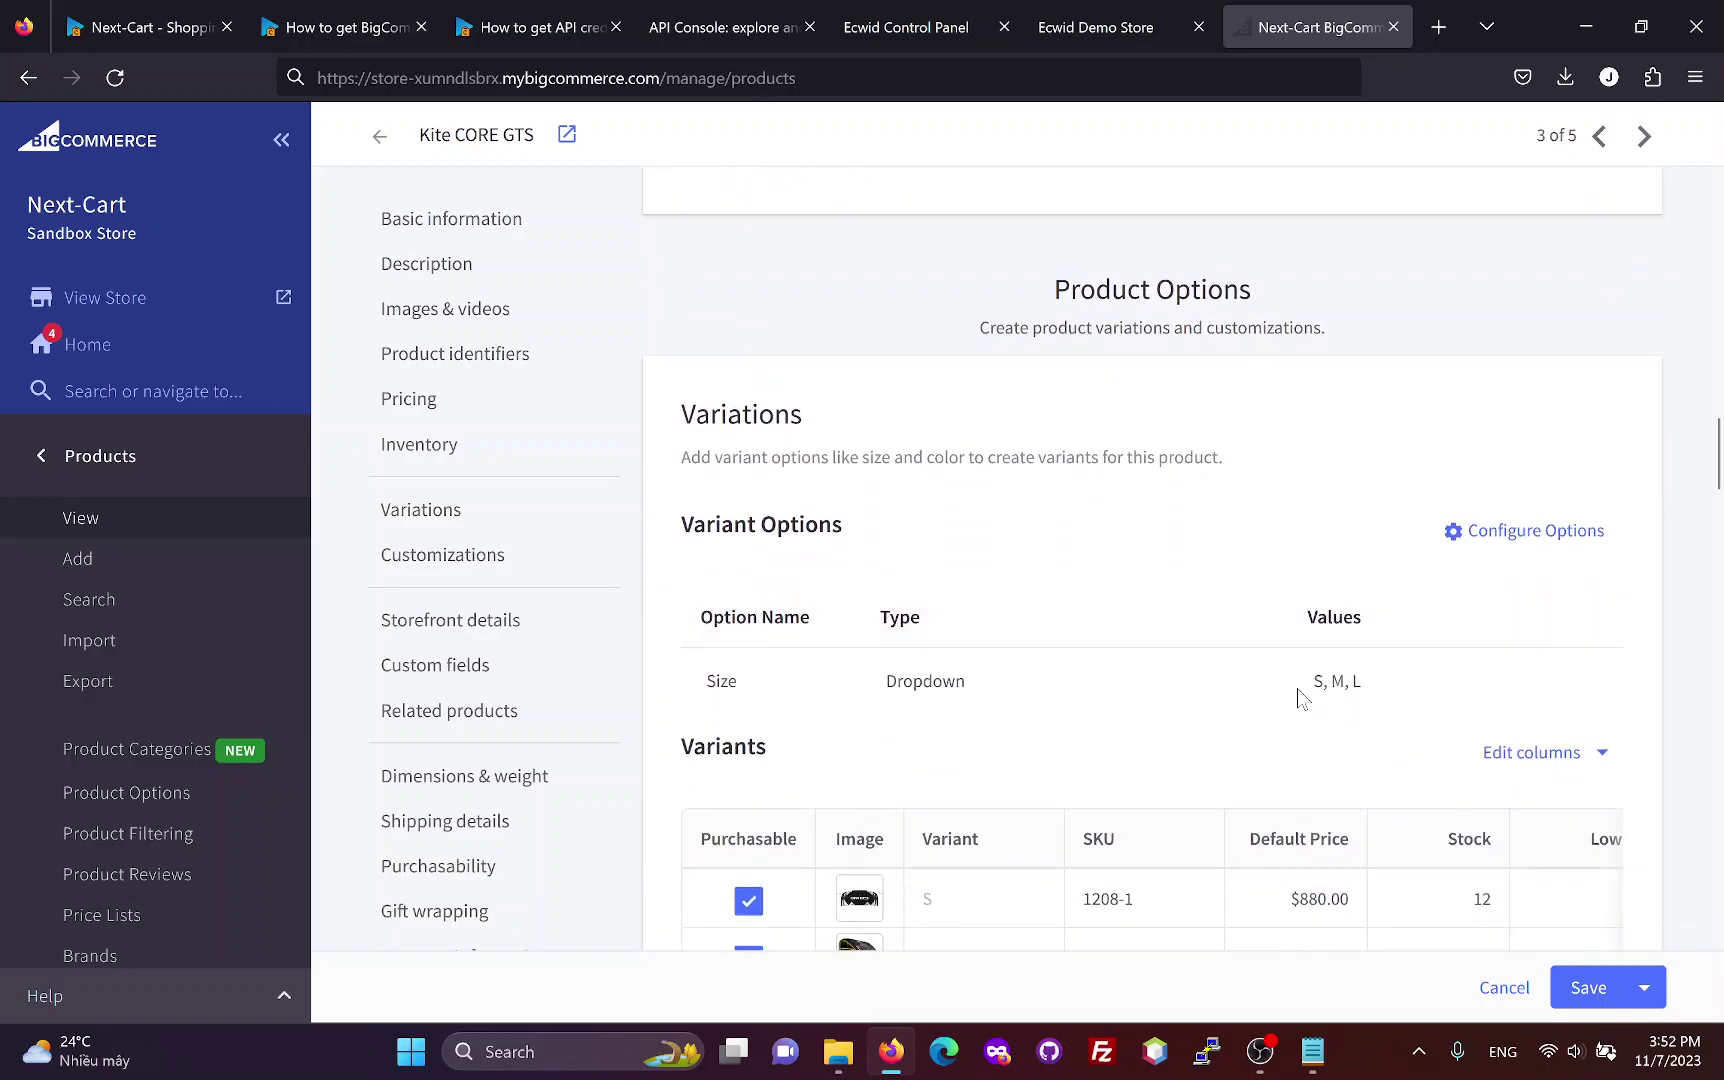
scroll(1031, 693, down, 3)
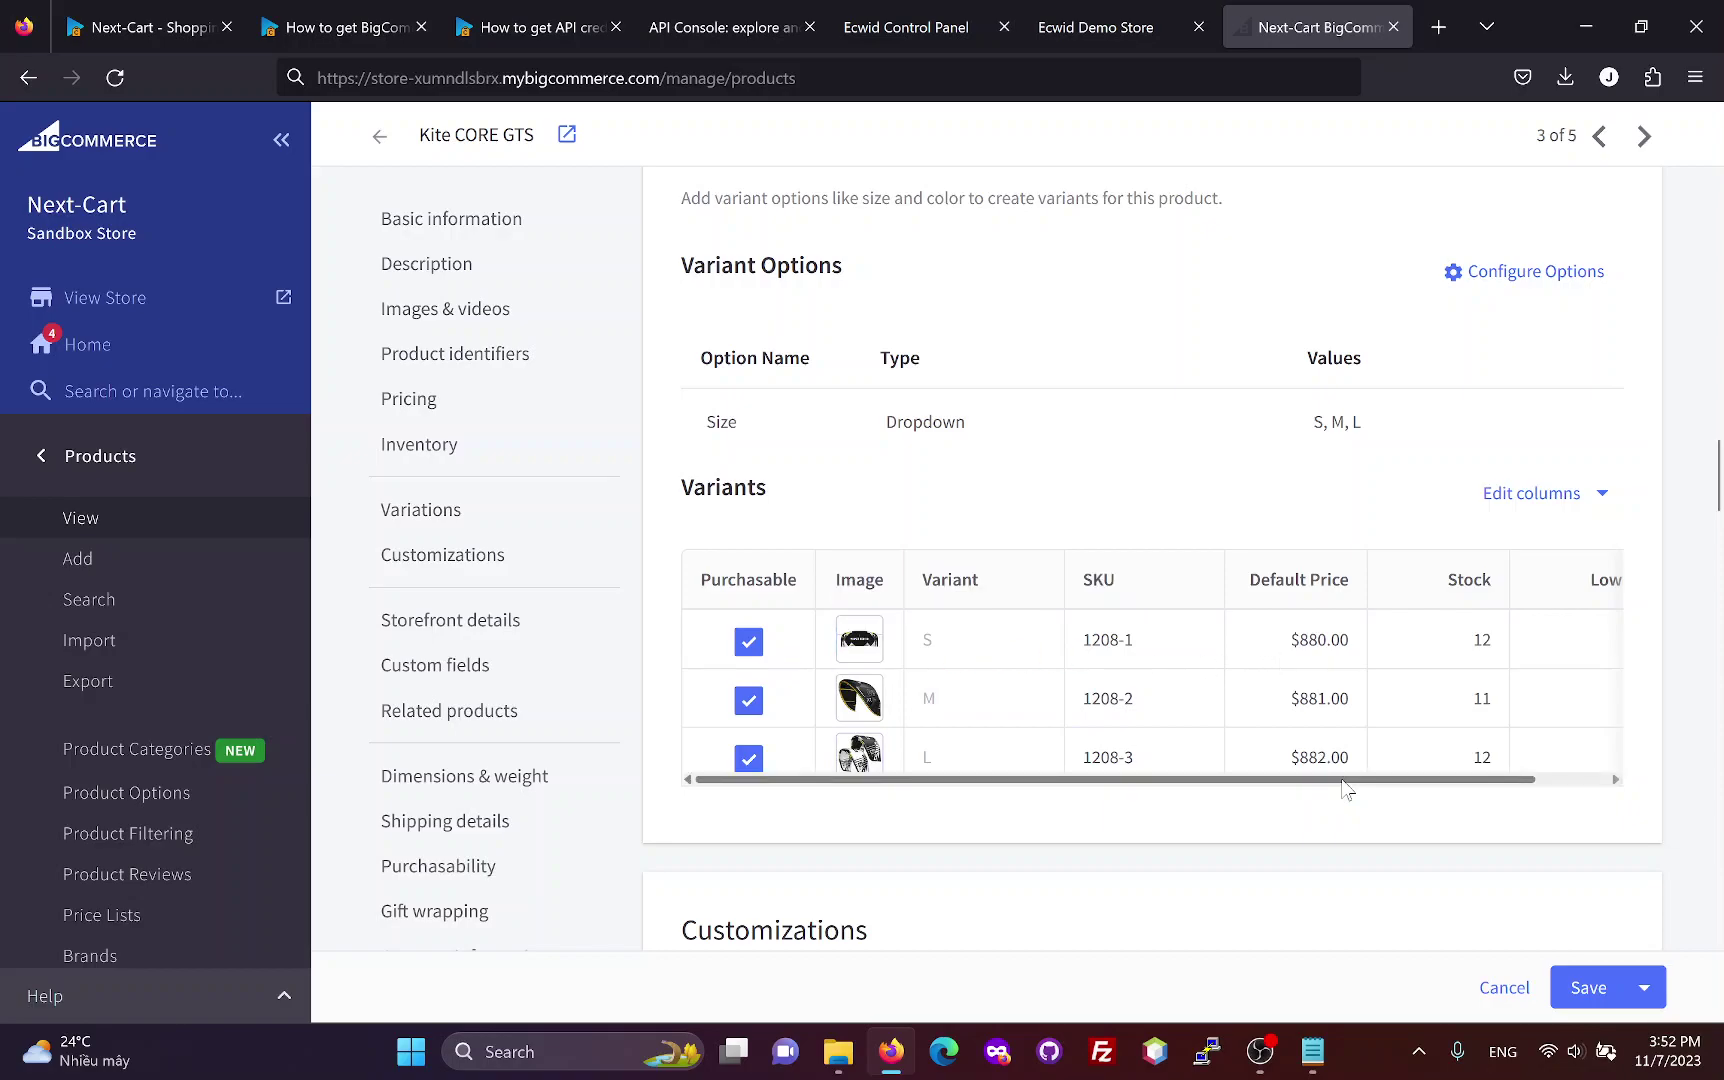
scroll(1055, 712, down, 3)
scroll(1060, 722, down, 12)
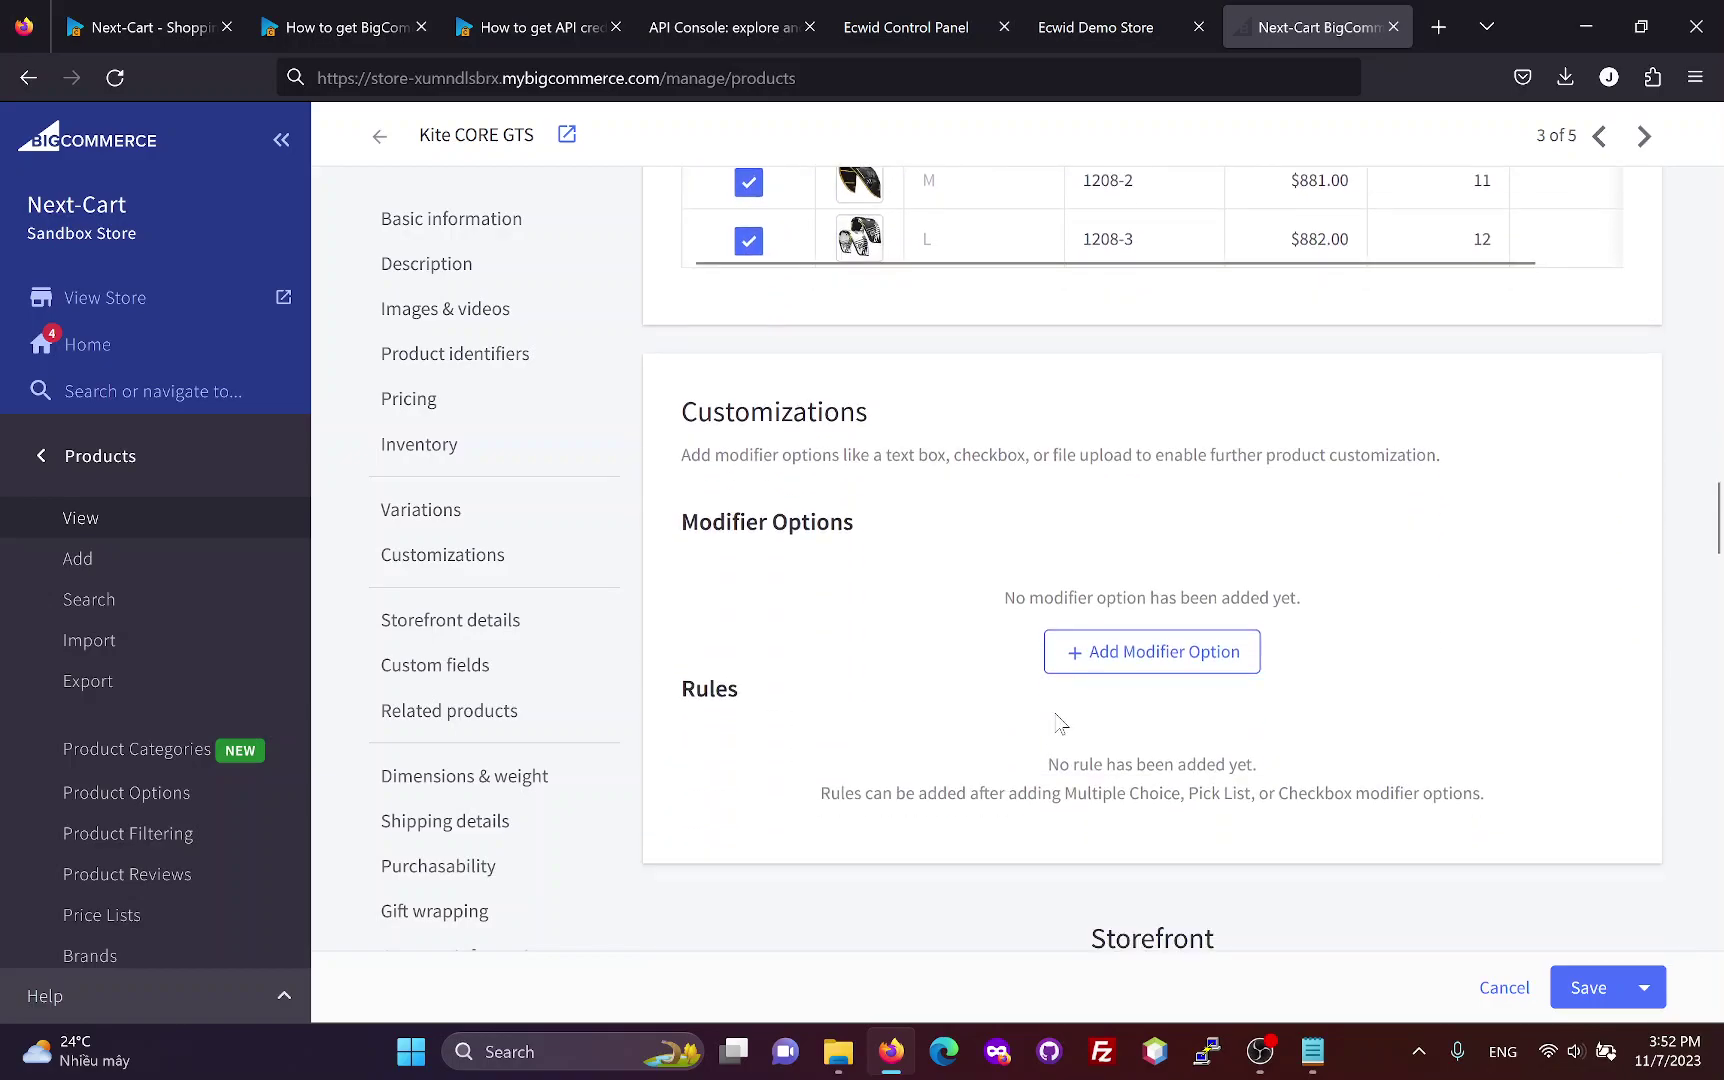
Examine the custom fields, related products, fulfillment details and search engine optimization of Kite CORE GTS.
scroll(990, 720, down, 8)
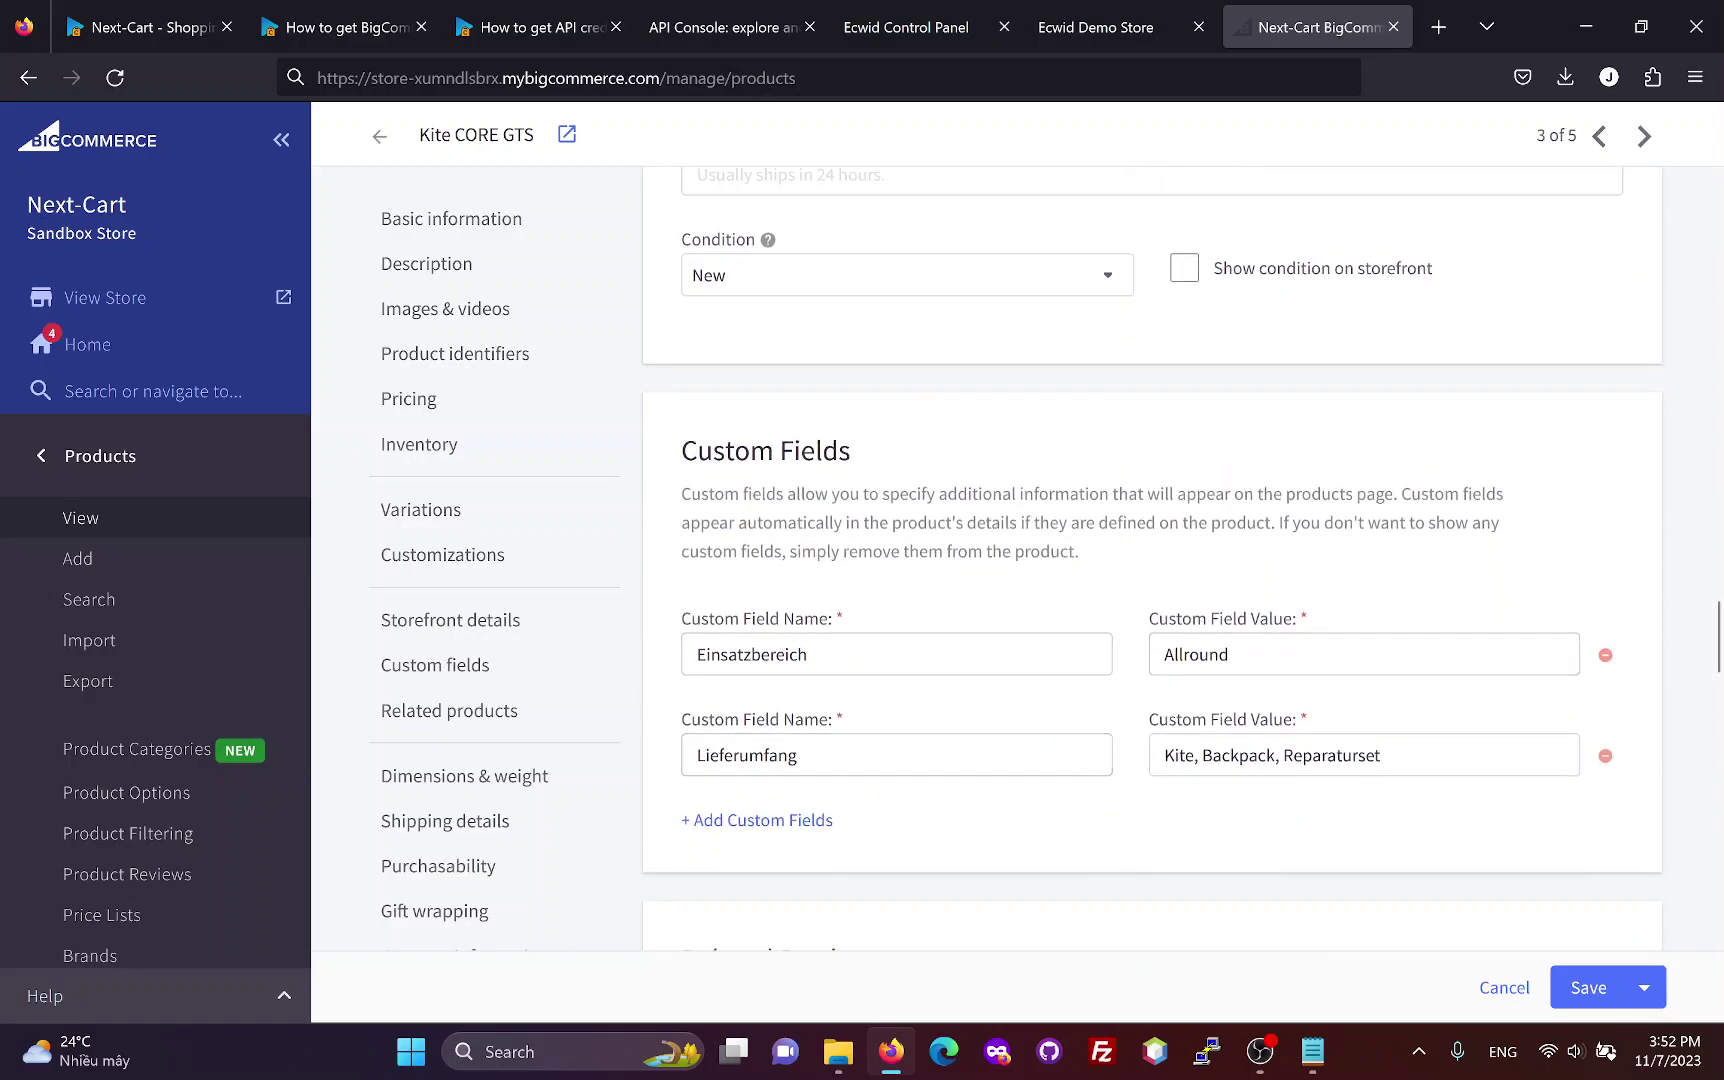
scroll(981, 725, down, 3)
scroll(981, 725, down, 4)
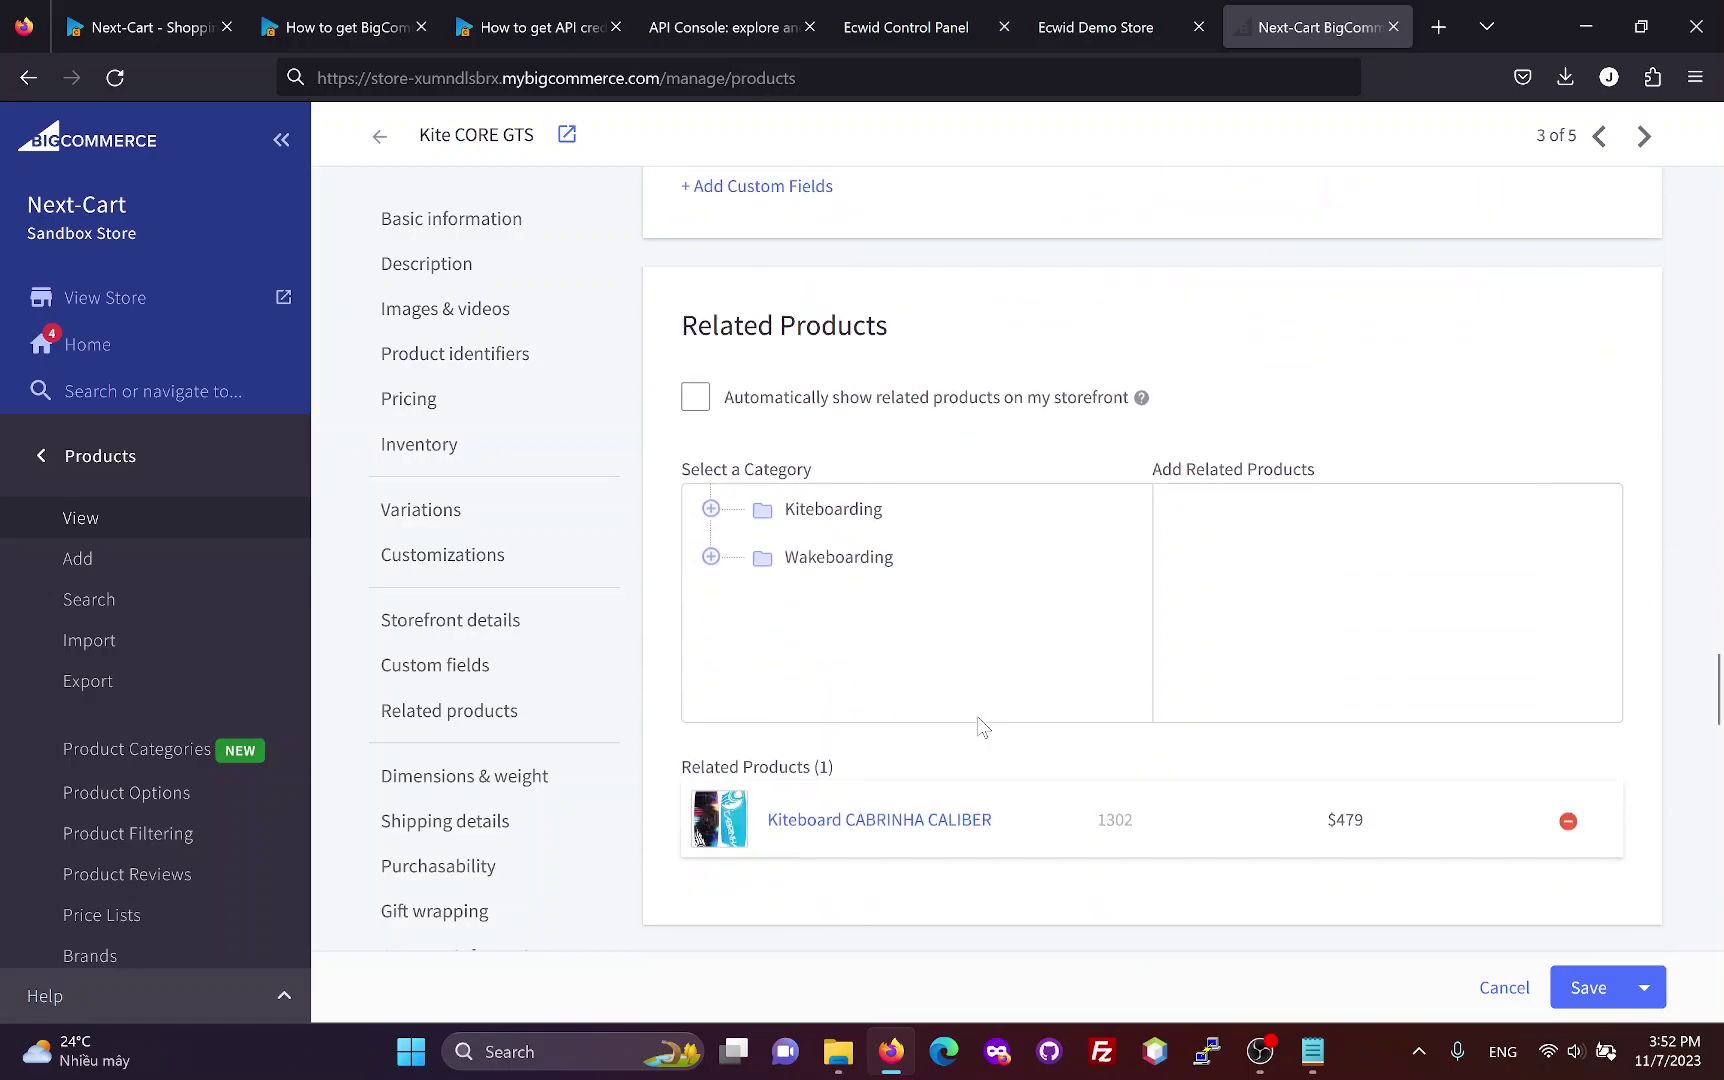
scroll(1030, 805, down, 6)
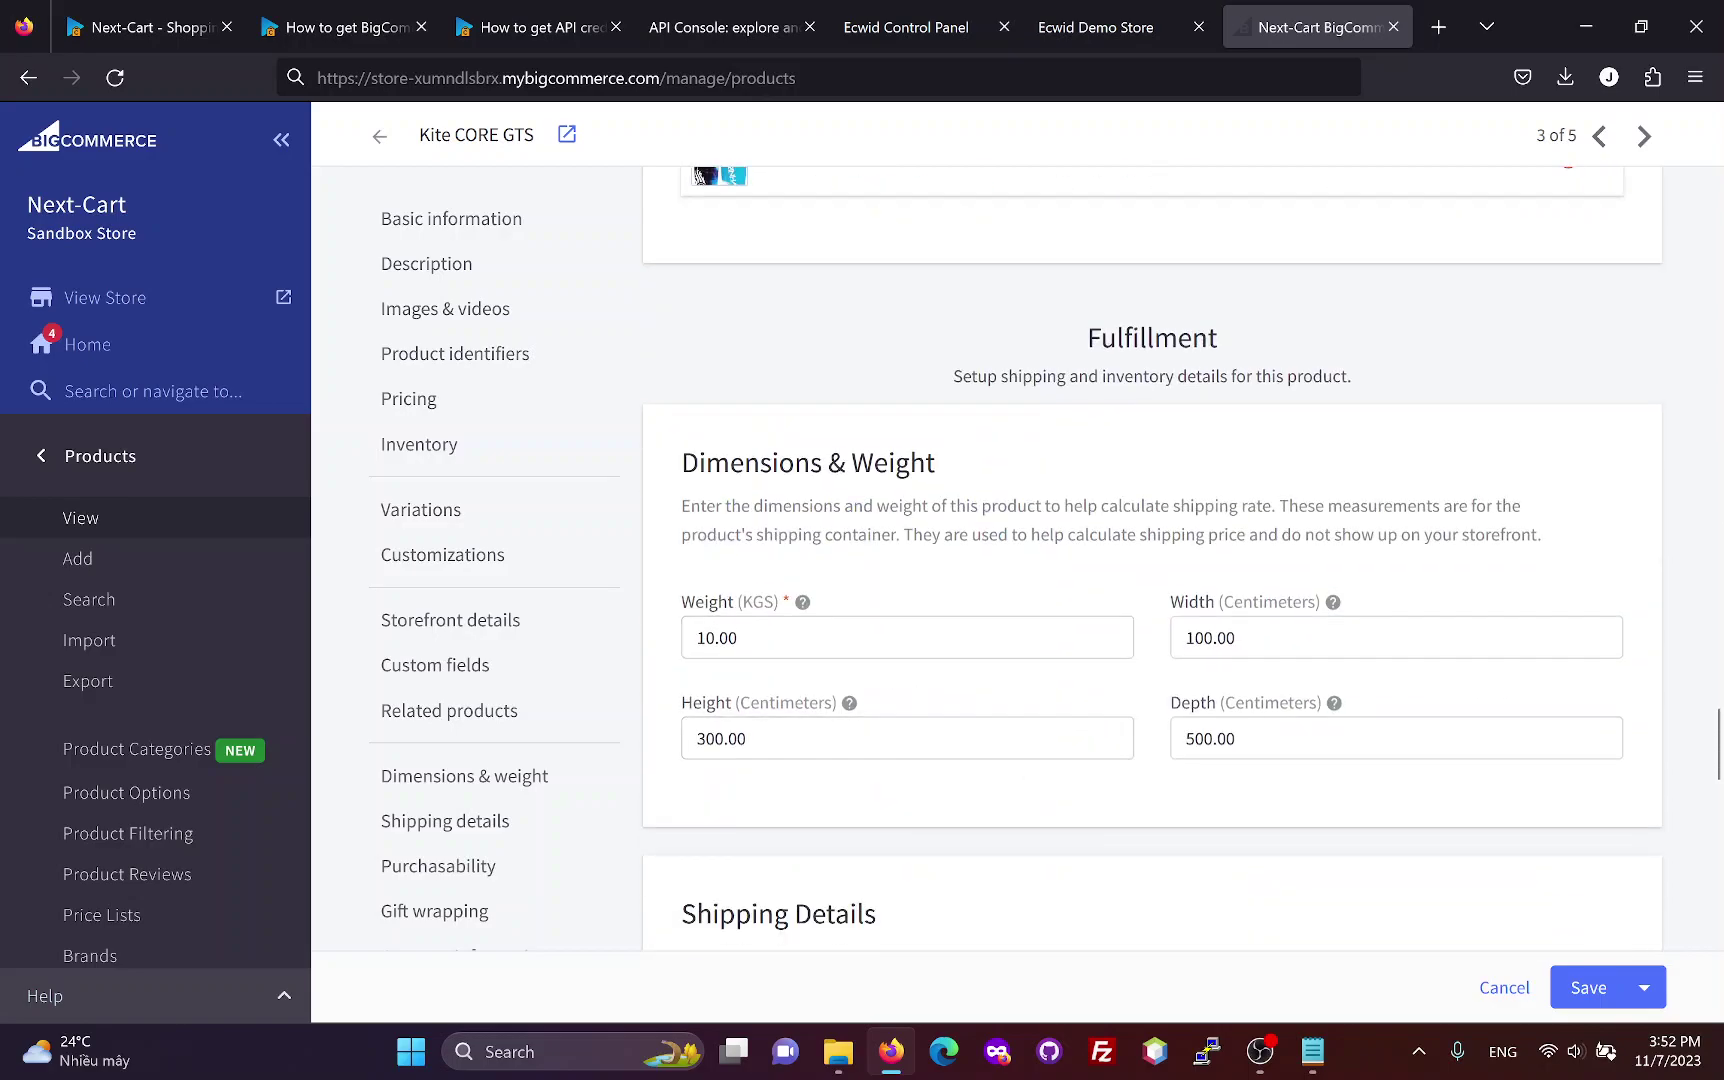
scroll(998, 733, down, 4)
scroll(997, 733, down, 9)
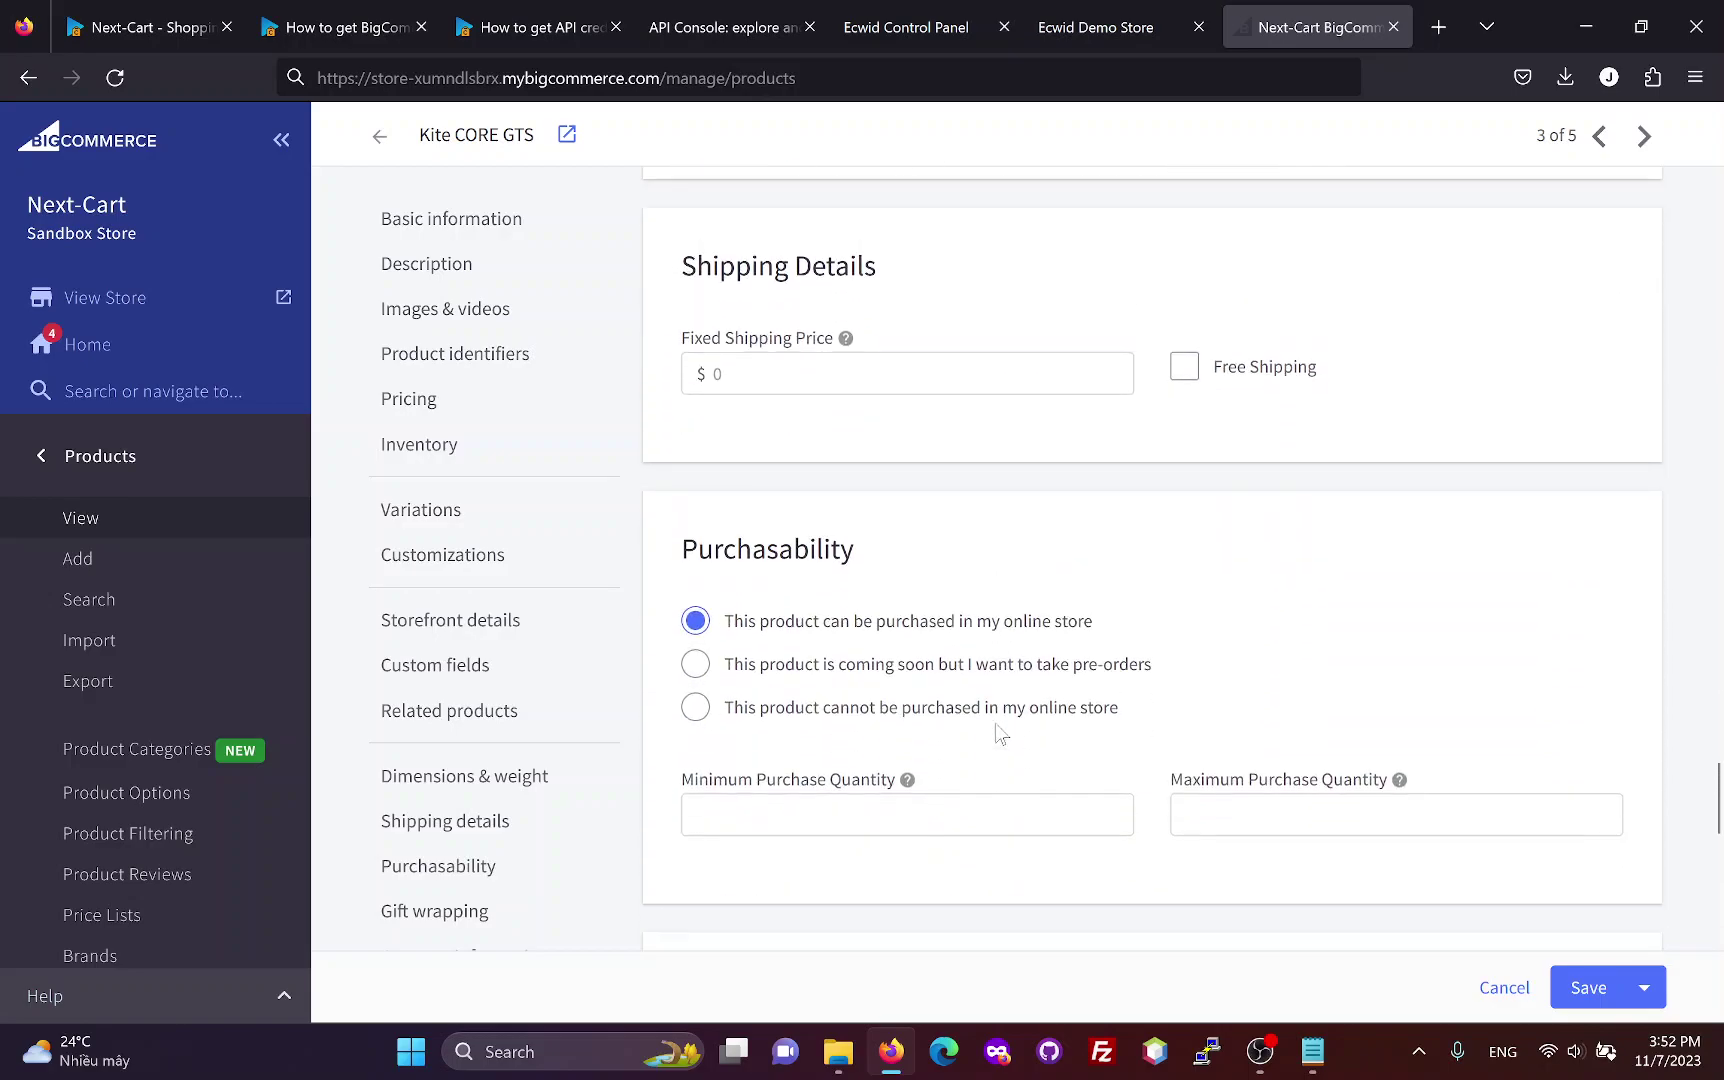
scroll(997, 733, down, 5)
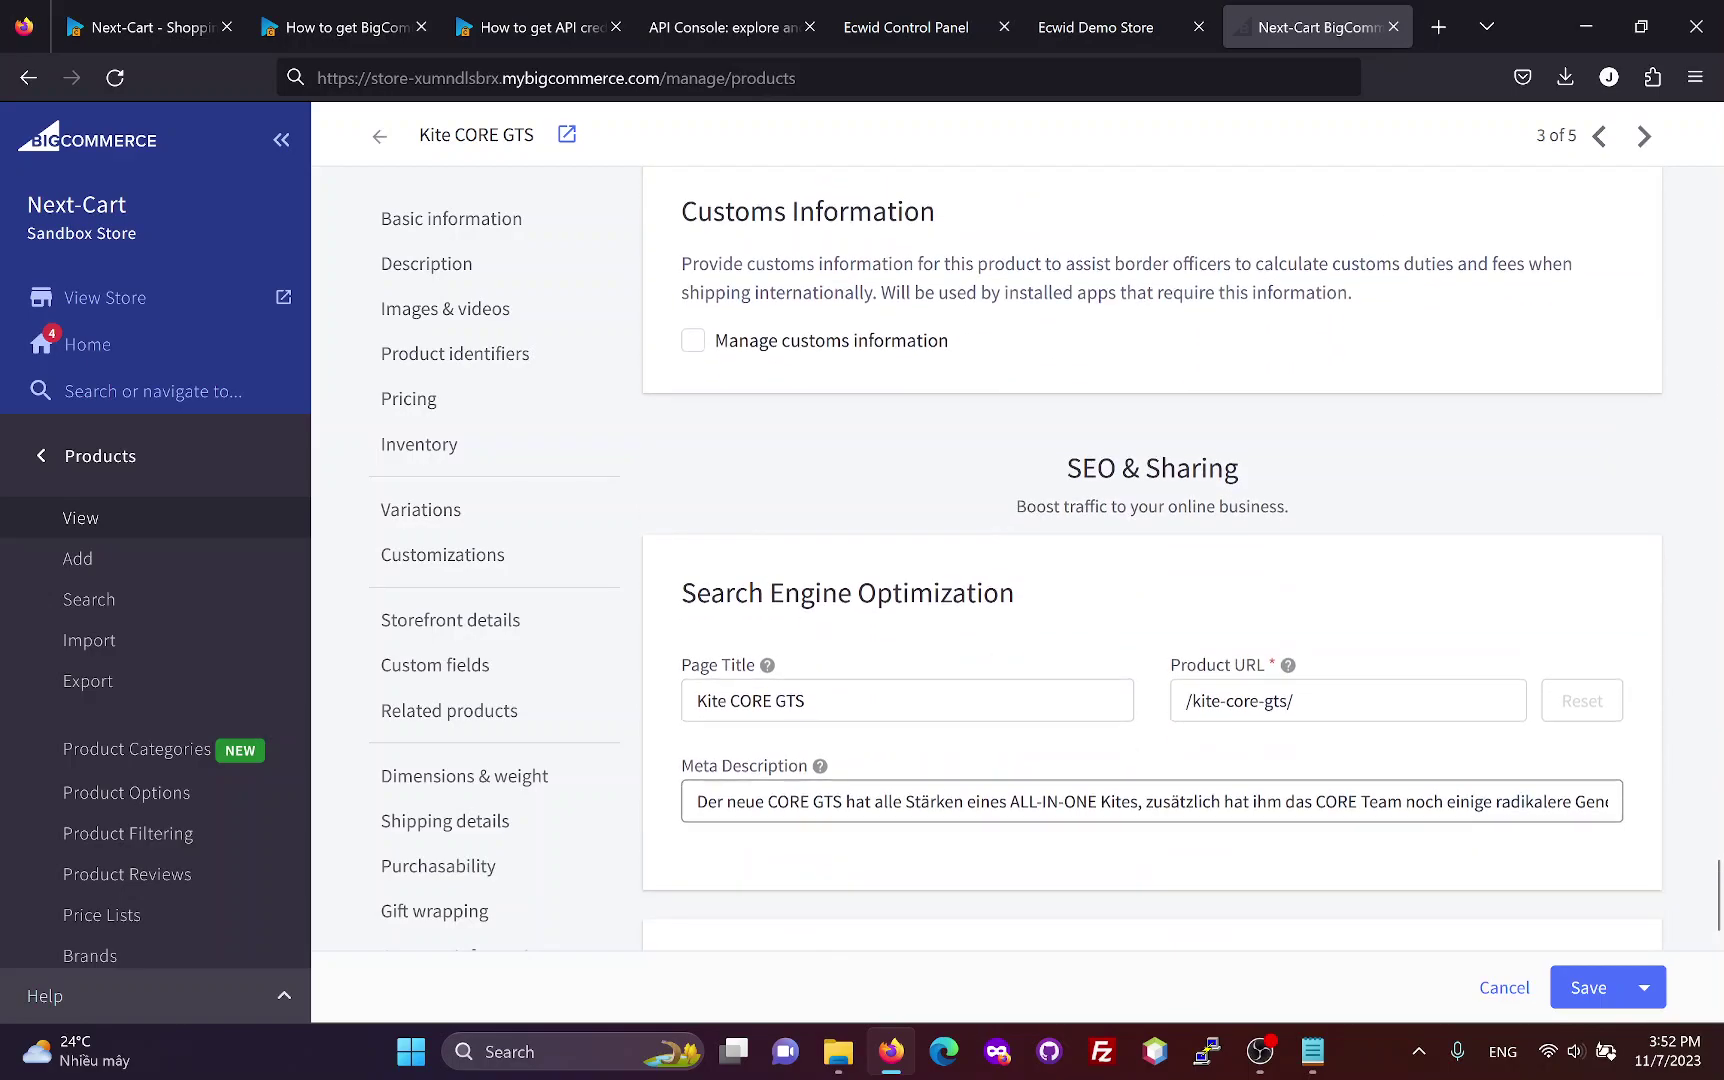
Open the orders list and review the migrated order's shipment tracking, product size and order source details.
scroll(962, 800, down, 8)
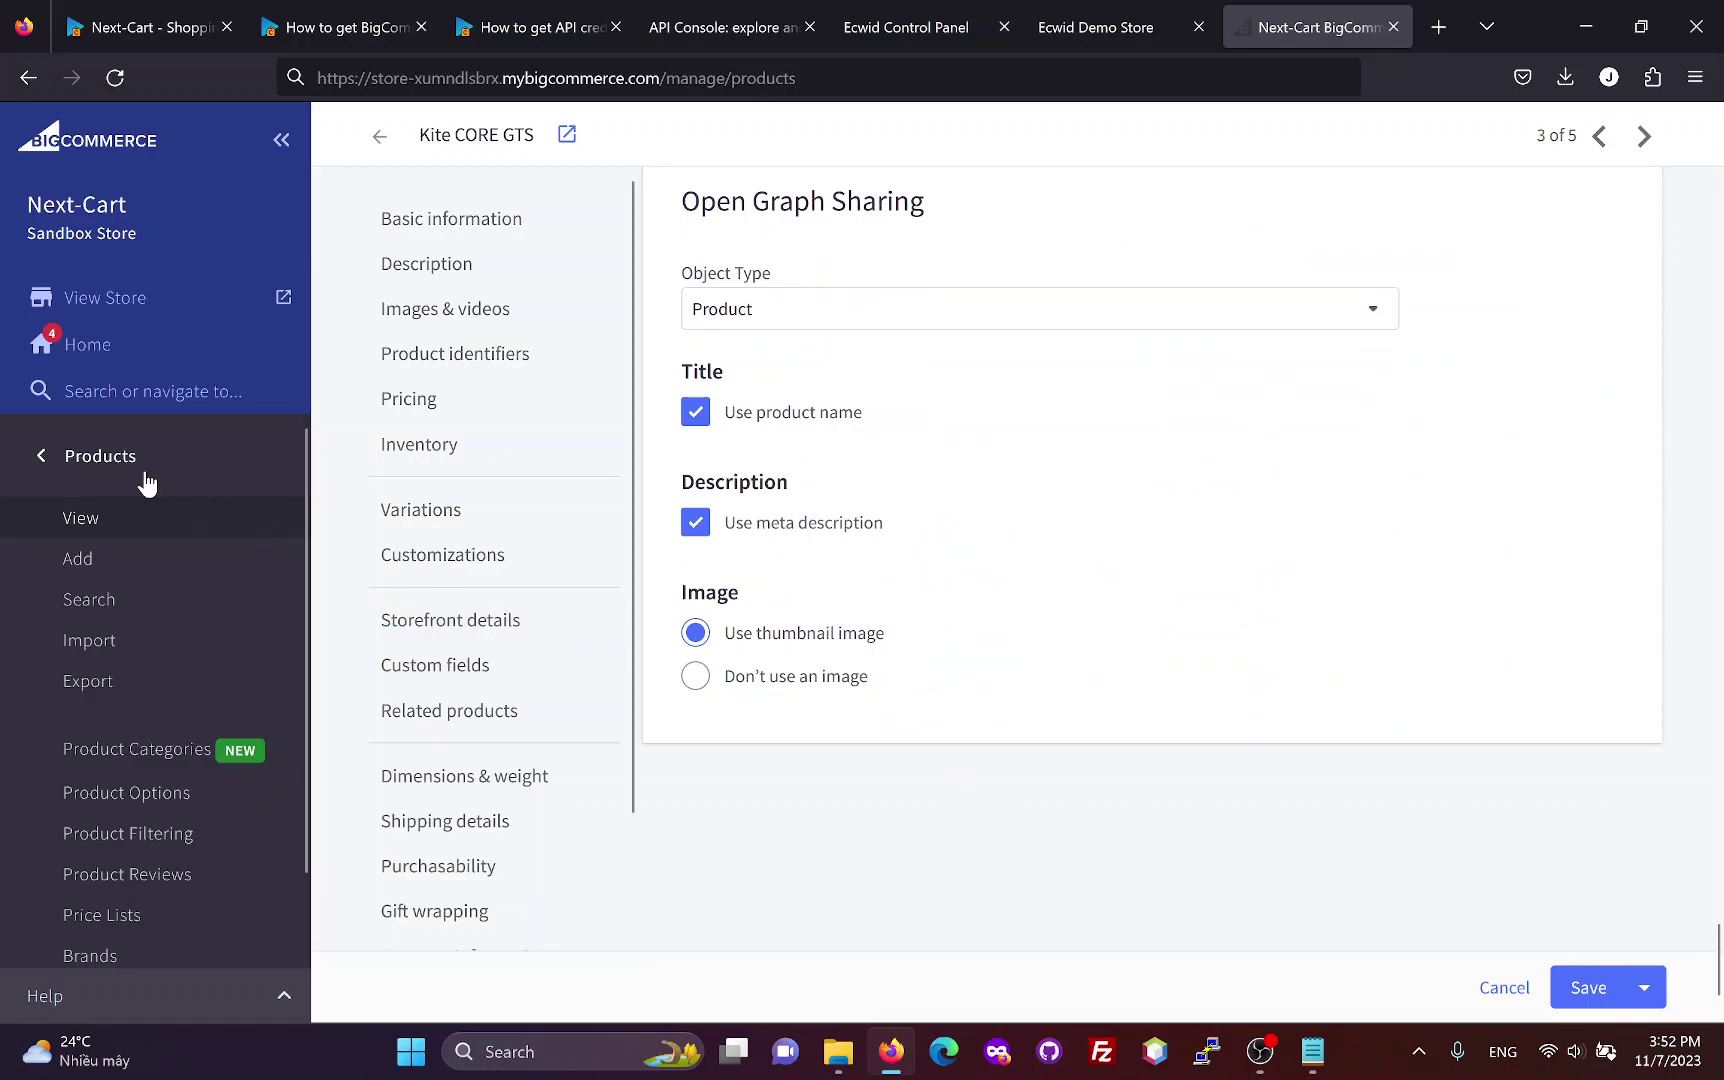
click(41, 455)
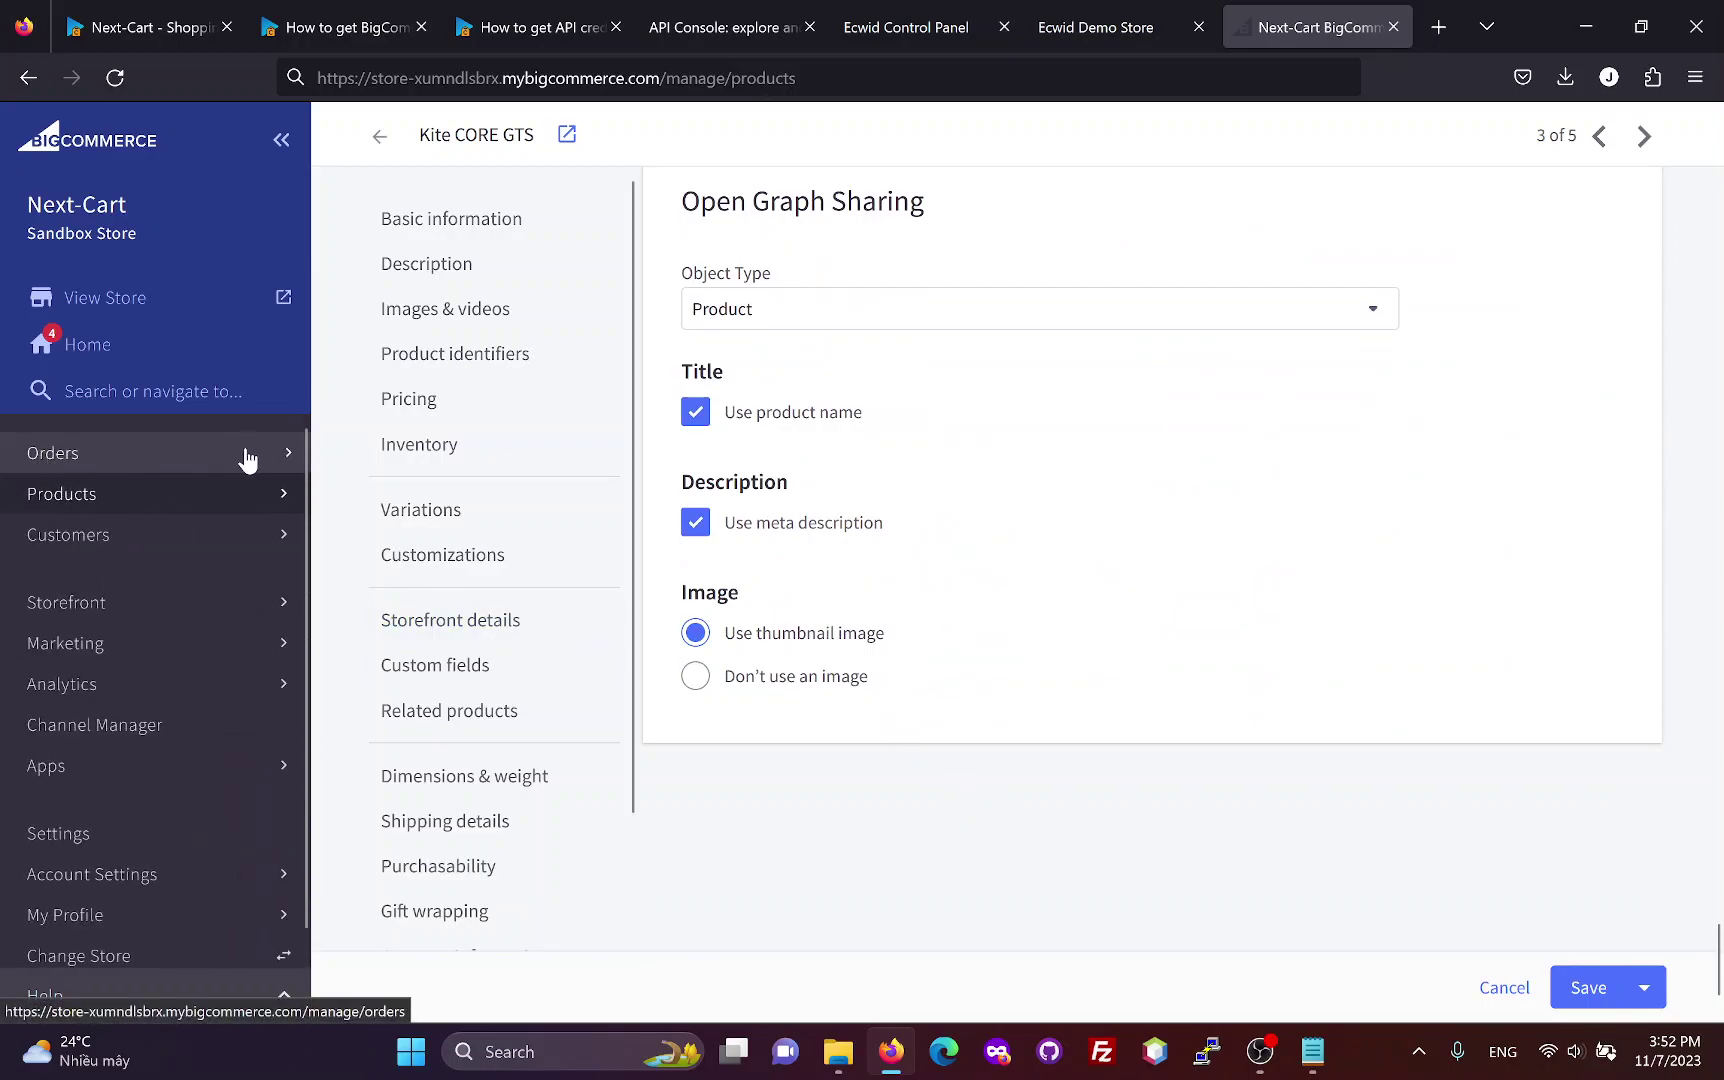
click(280, 458)
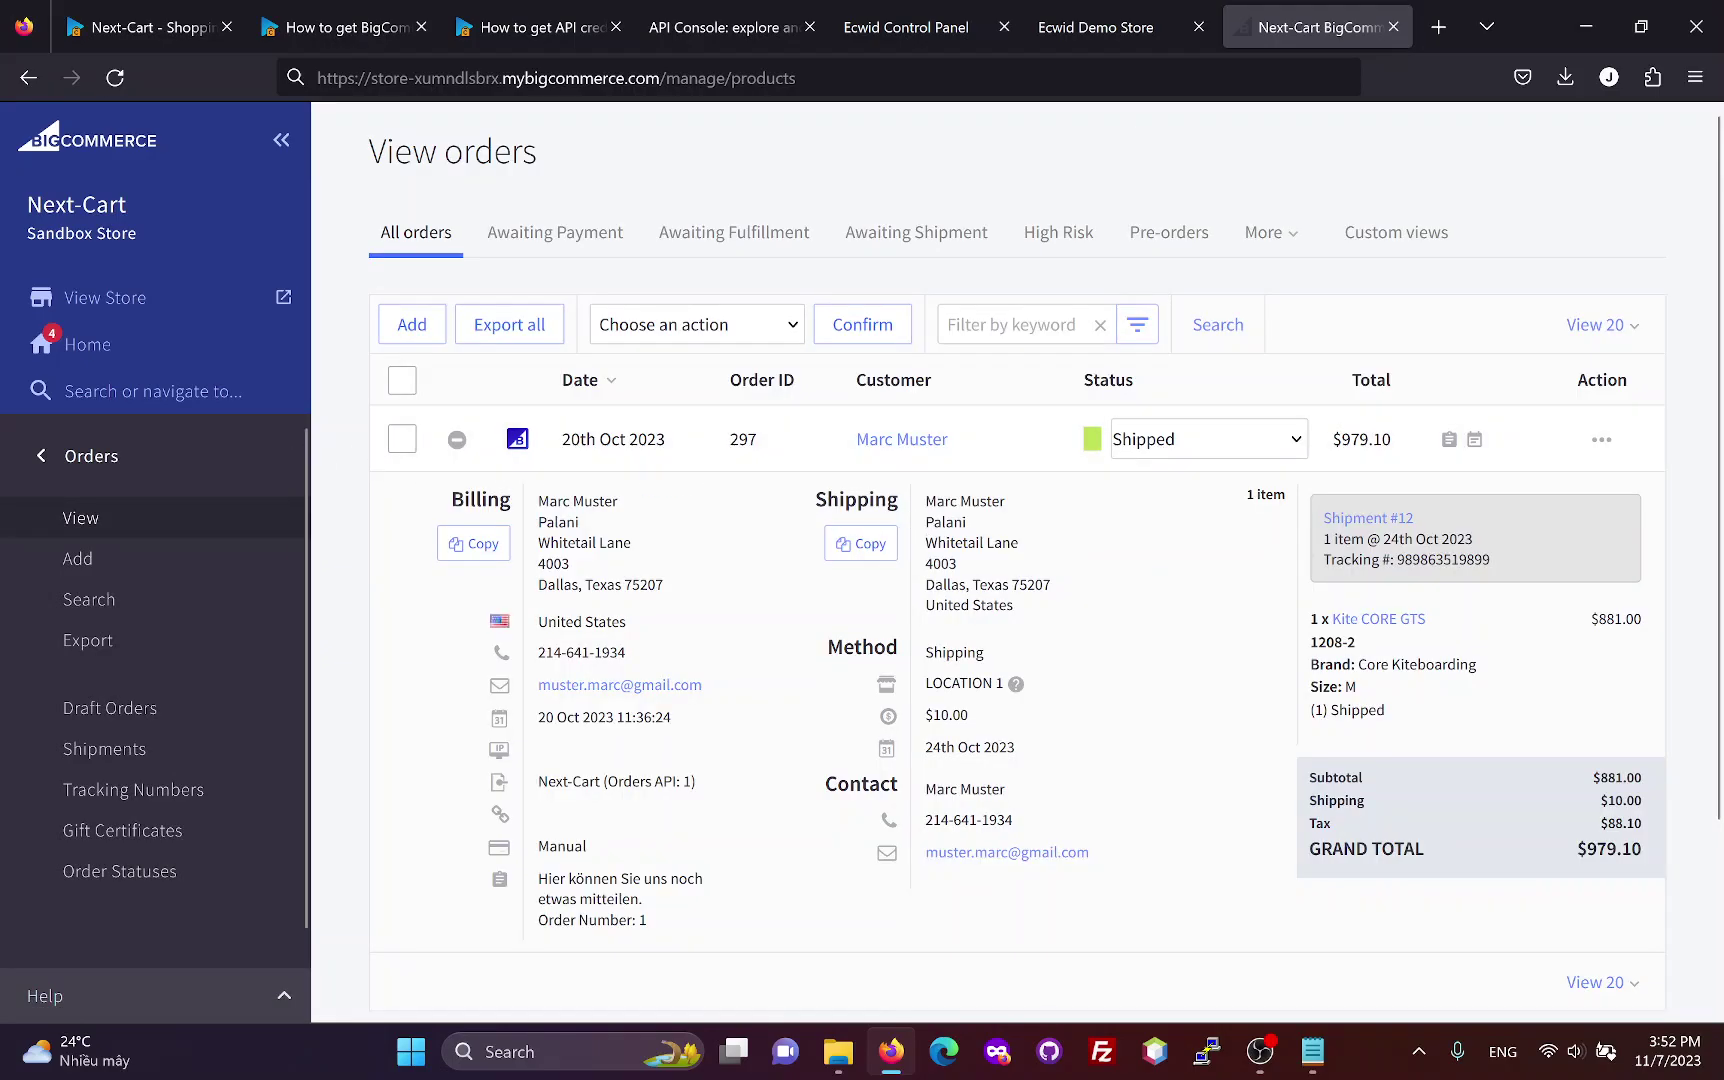
double_click(1424, 560)
click(1424, 560)
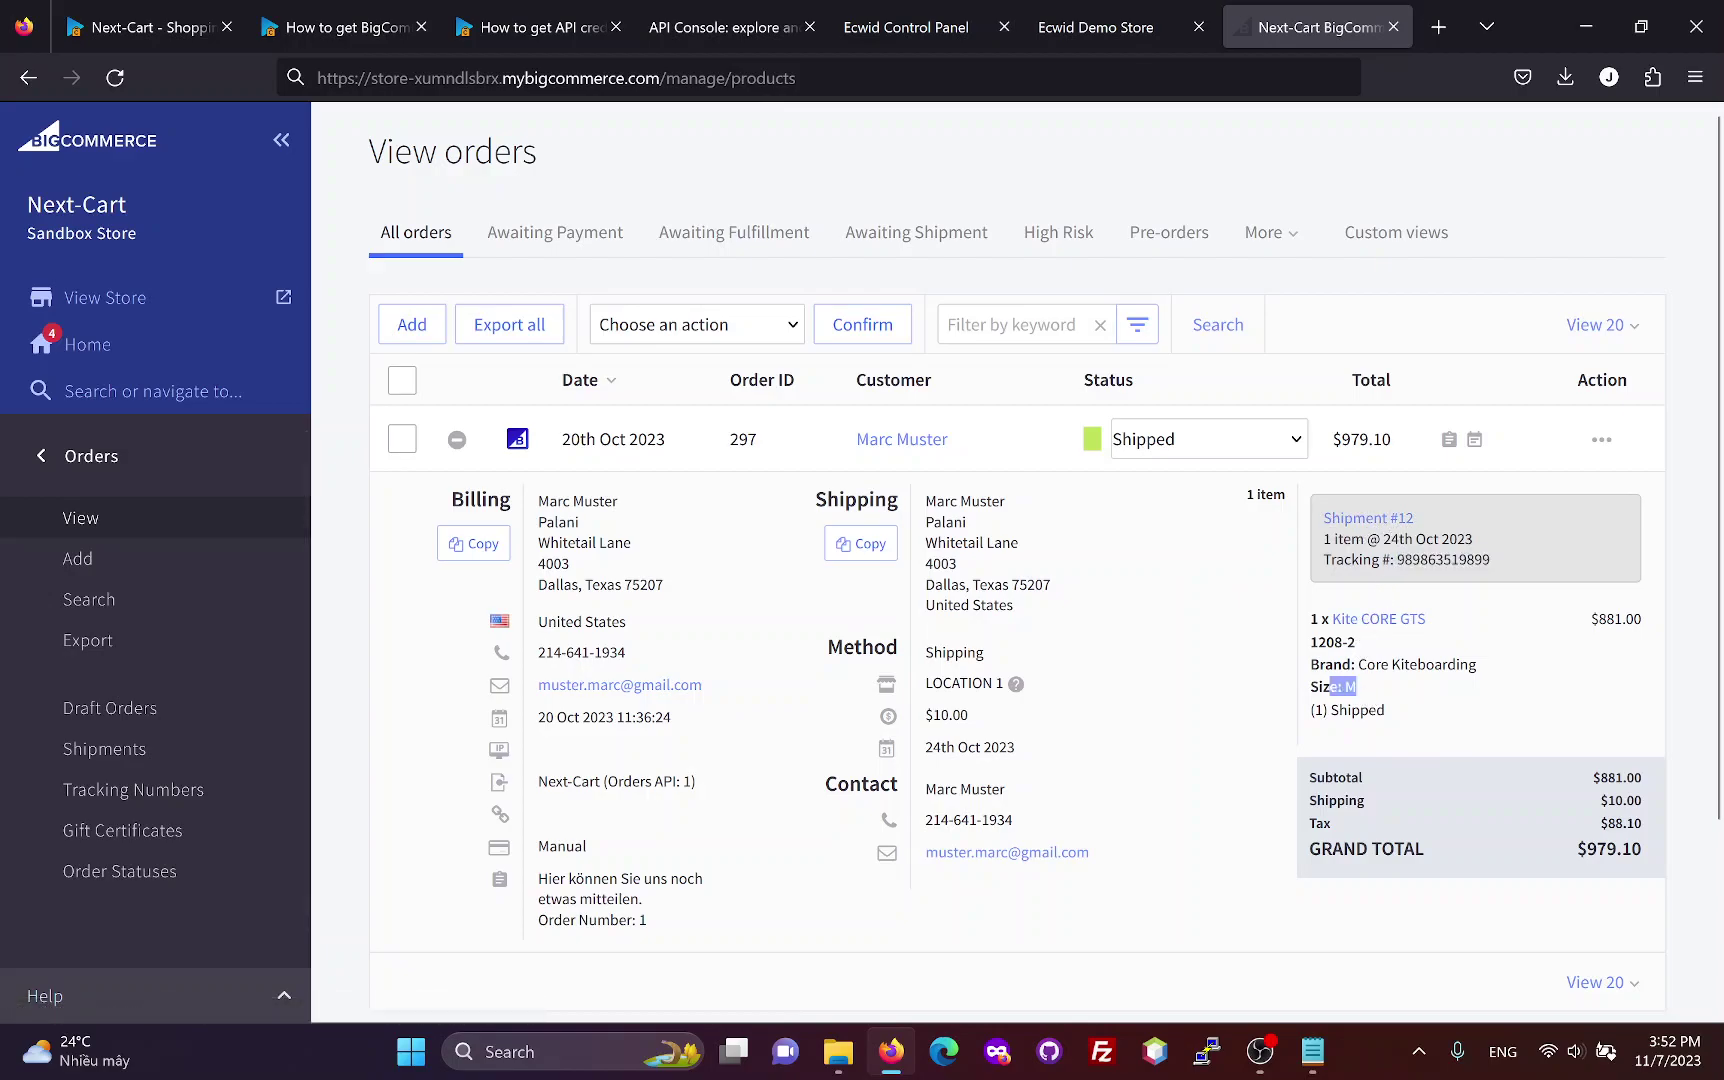
click(1366, 692)
drag(645, 781, 691, 781)
click(735, 791)
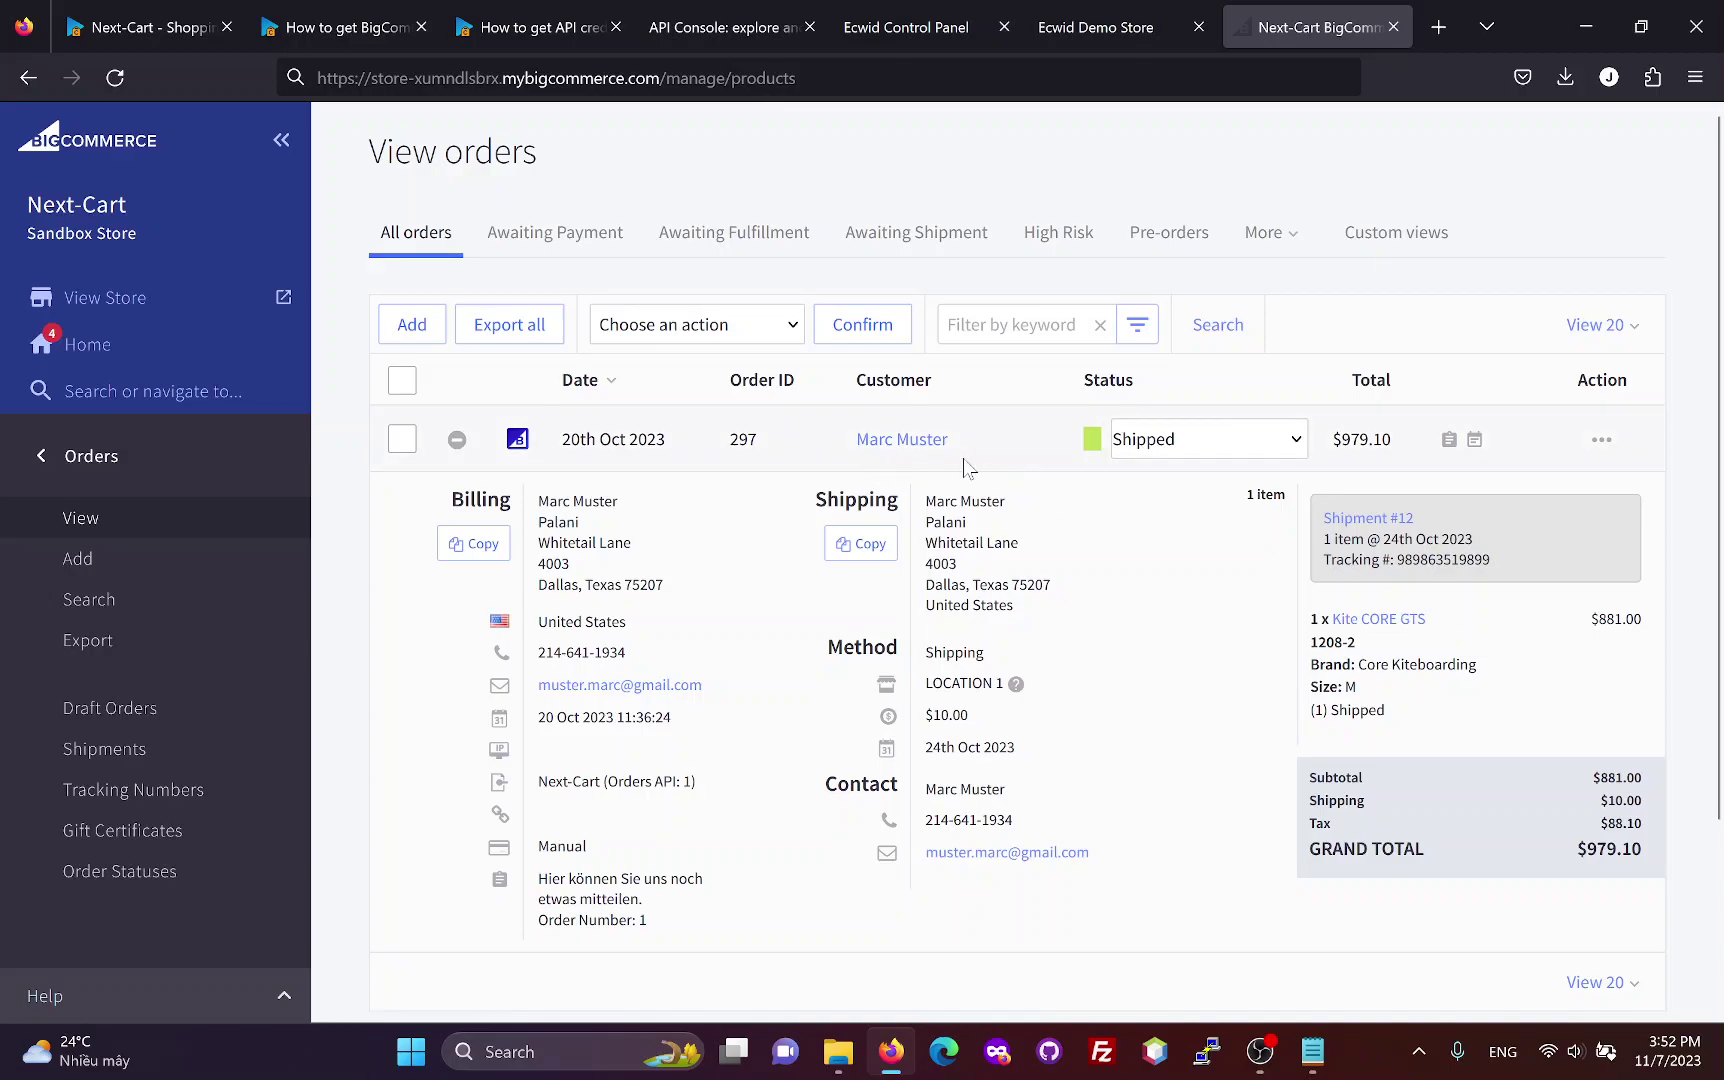
Open the ordered Kite CORE GTS storefront page in a new tab and fill in the store's preview code.
middle_click(1369, 630)
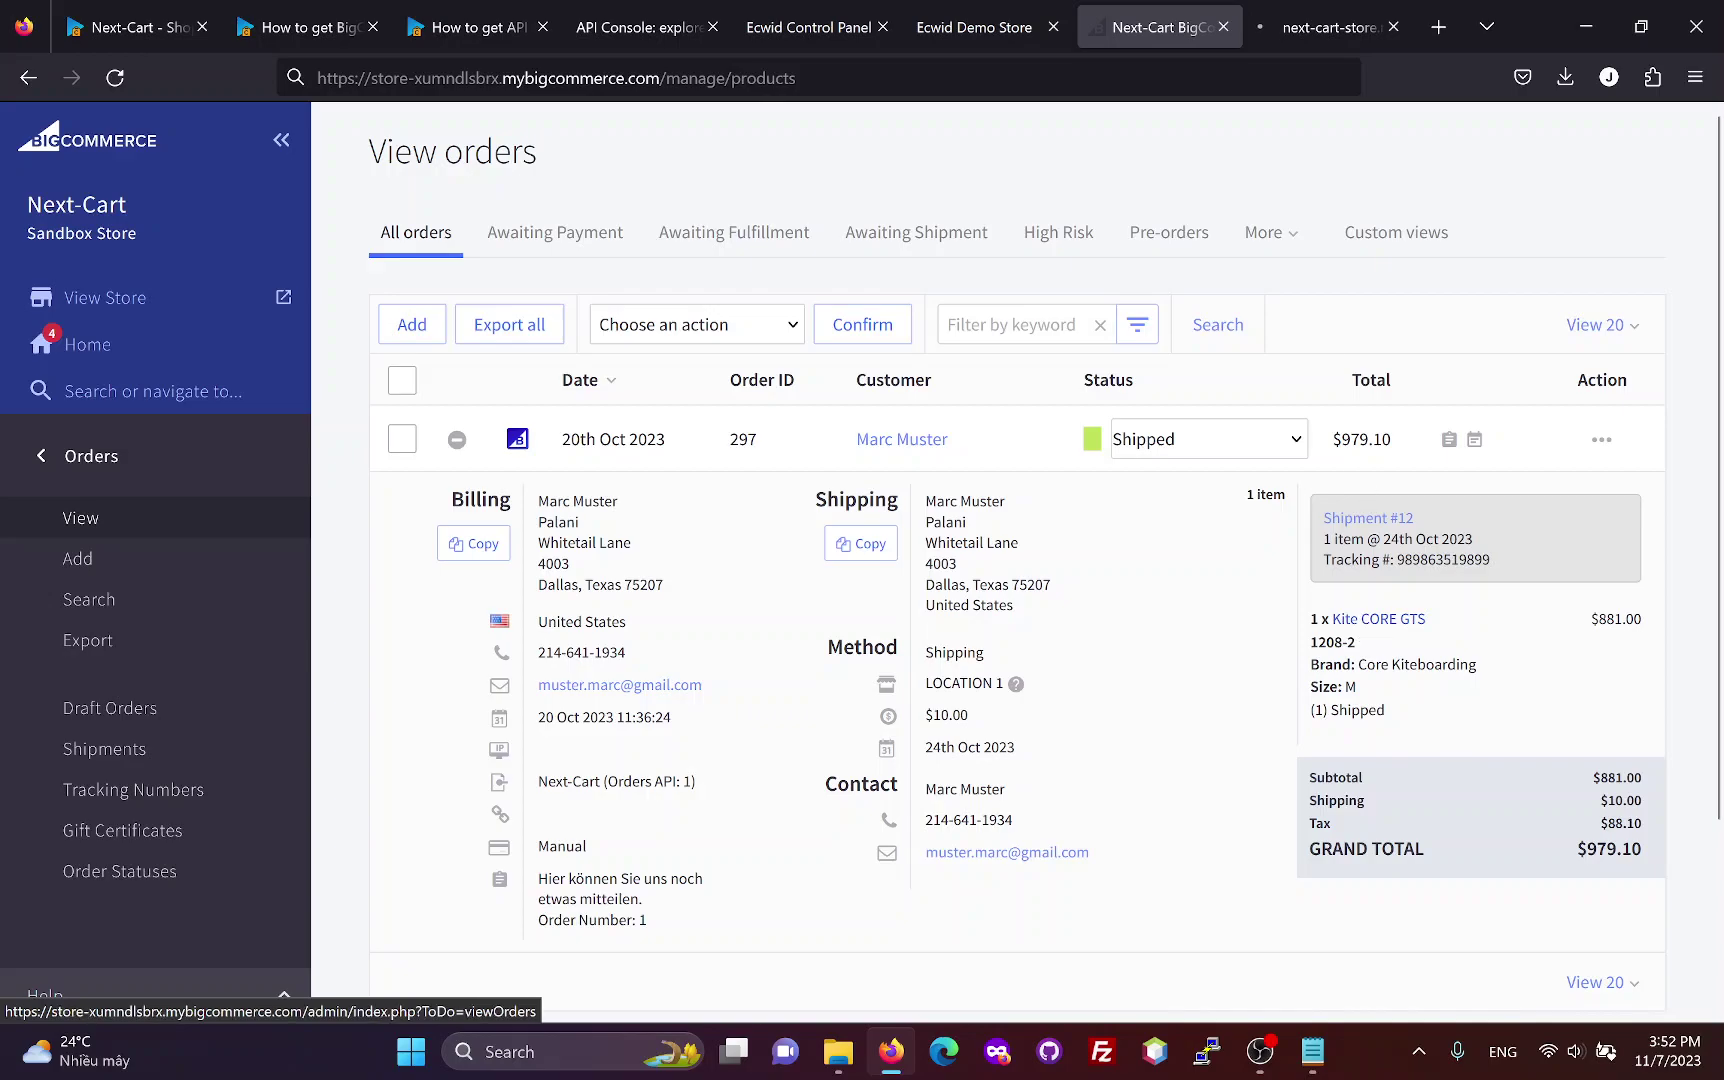
click(1290, 30)
click(966, 470)
click(850, 500)
Start the robot verification and select all squares containing parts of the bicycle in the first image challenge.
click(711, 584)
click(1033, 676)
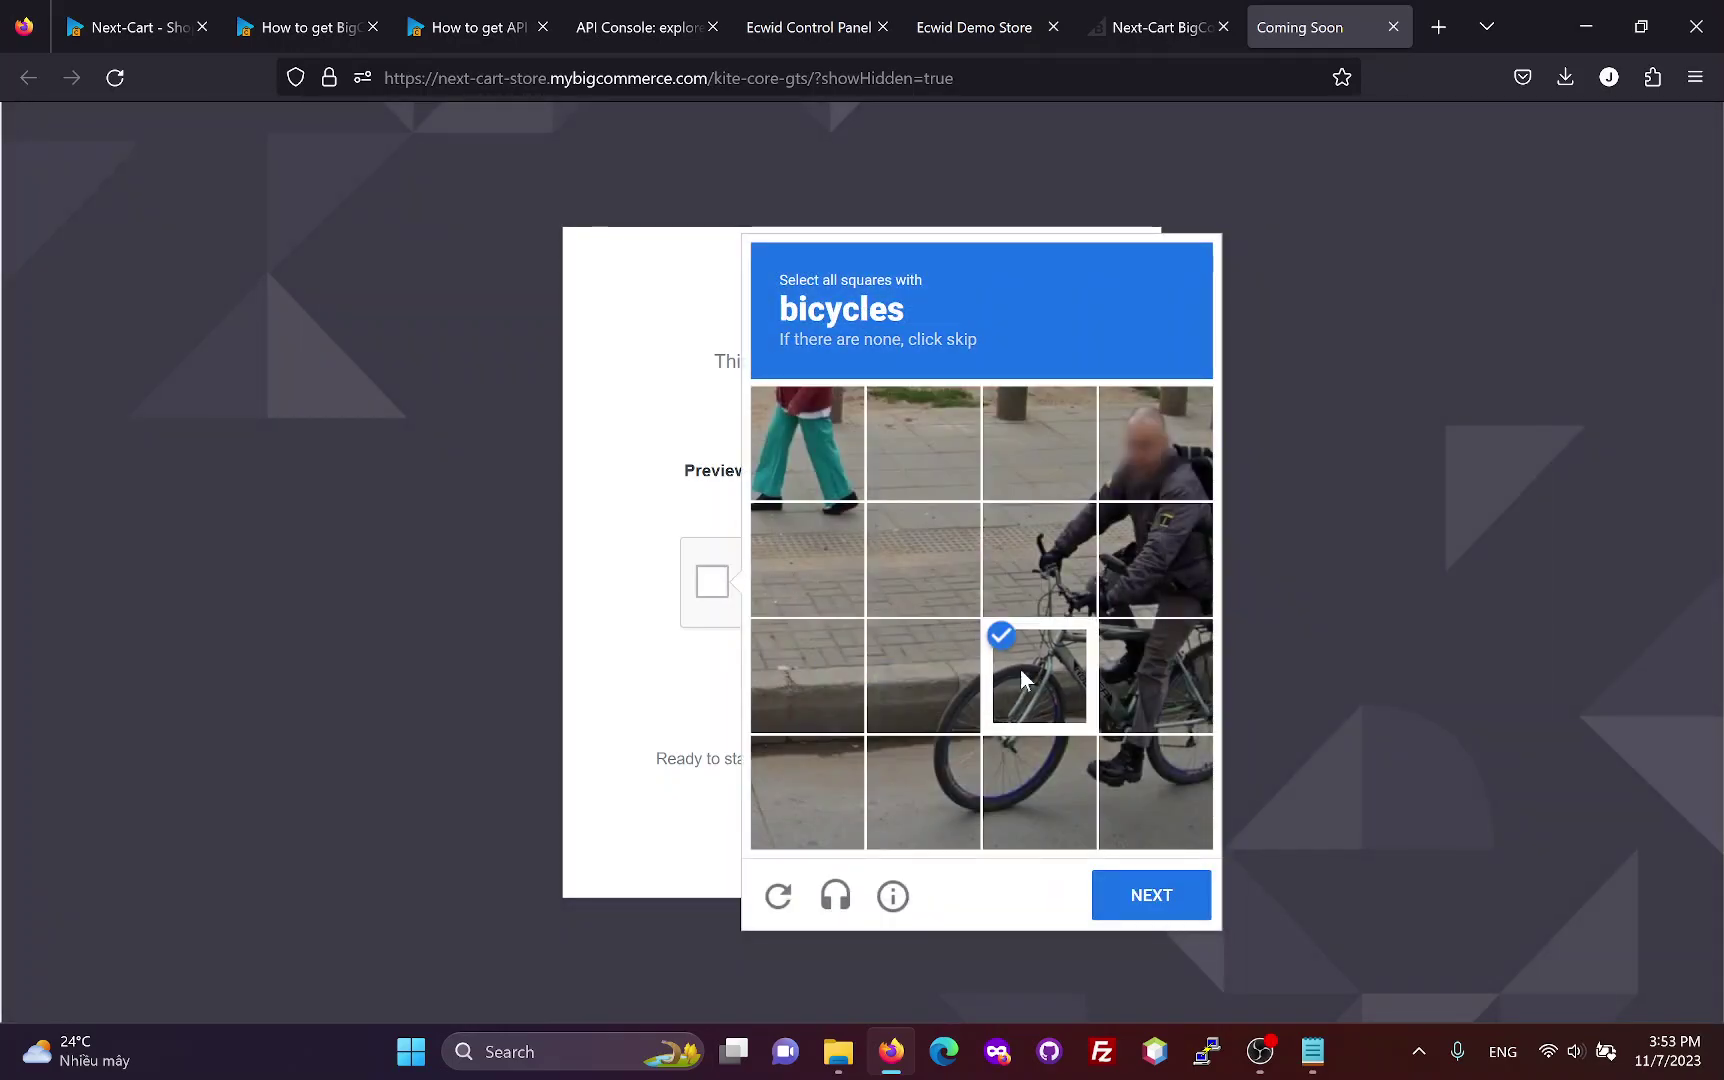
click(925, 678)
click(950, 776)
click(1040, 790)
click(1125, 777)
click(1152, 686)
click(1064, 576)
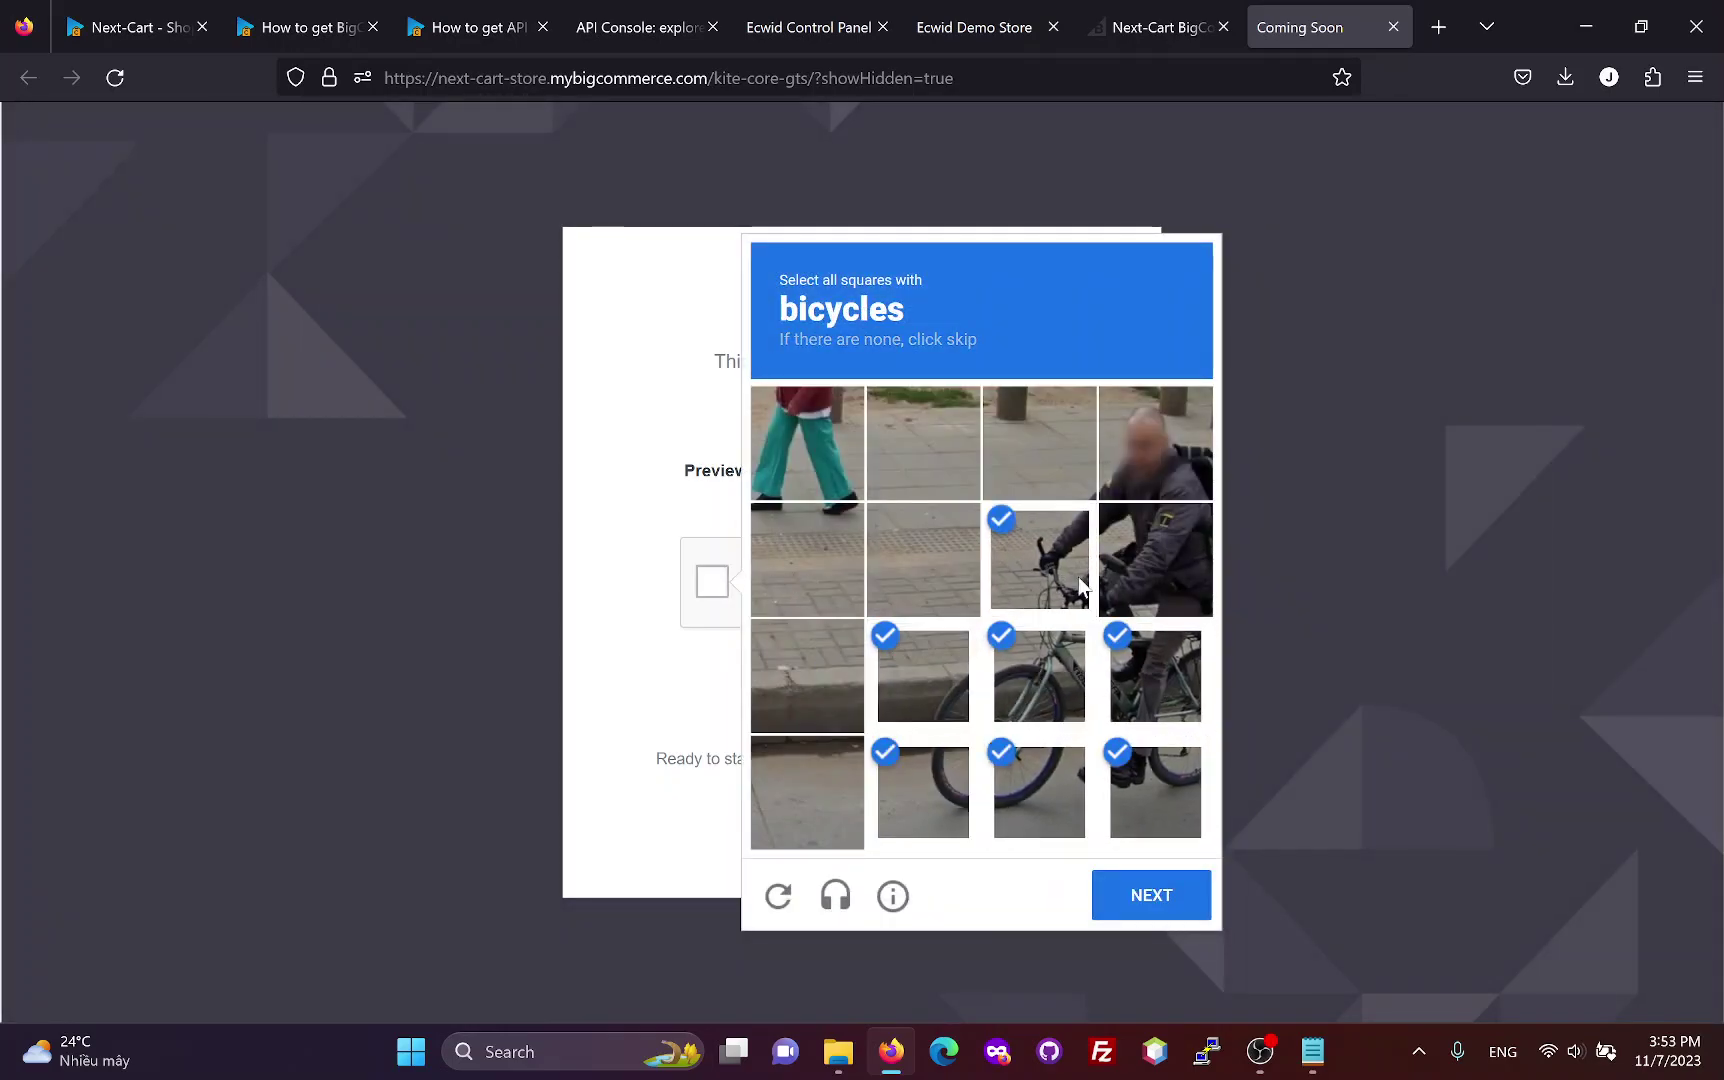
click(1152, 565)
click(1160, 903)
Complete the motorcycle image challenge and submit the preview form to load the Kite CORE GTS storefront page.
click(1040, 676)
click(1148, 673)
click(1140, 790)
click(1080, 772)
click(935, 782)
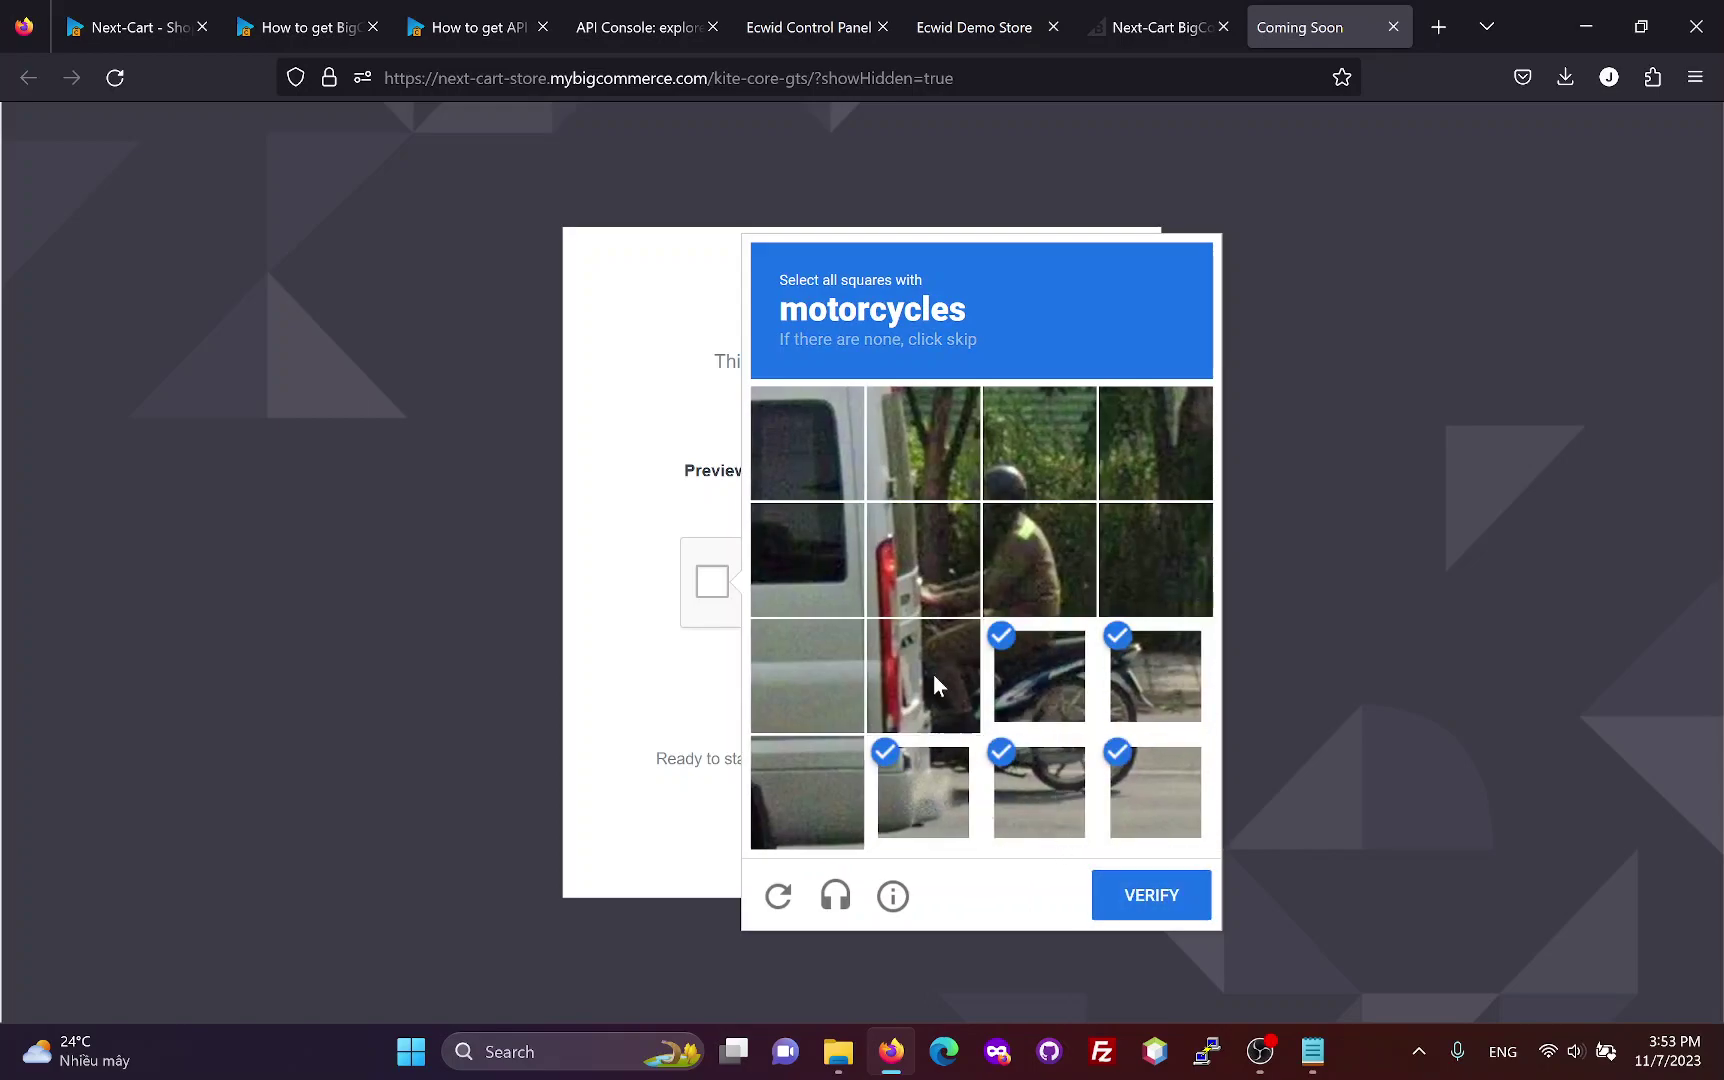
click(933, 673)
click(1172, 890)
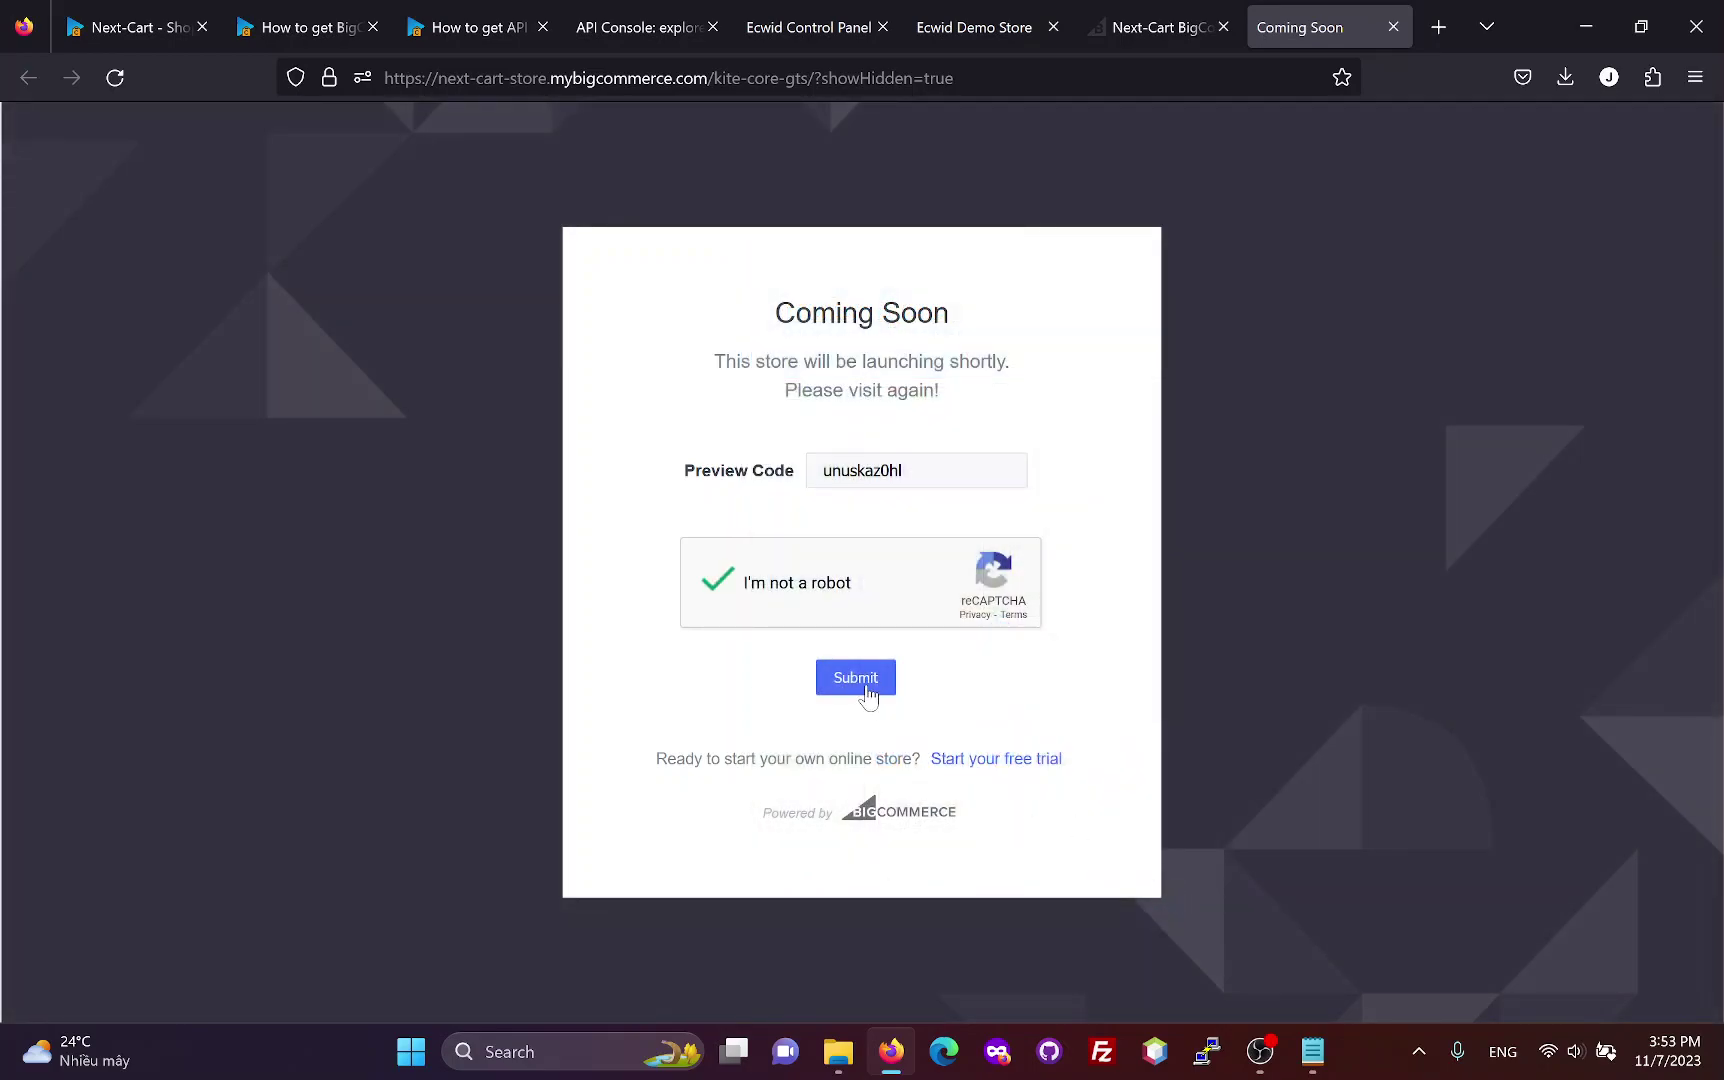
click(858, 680)
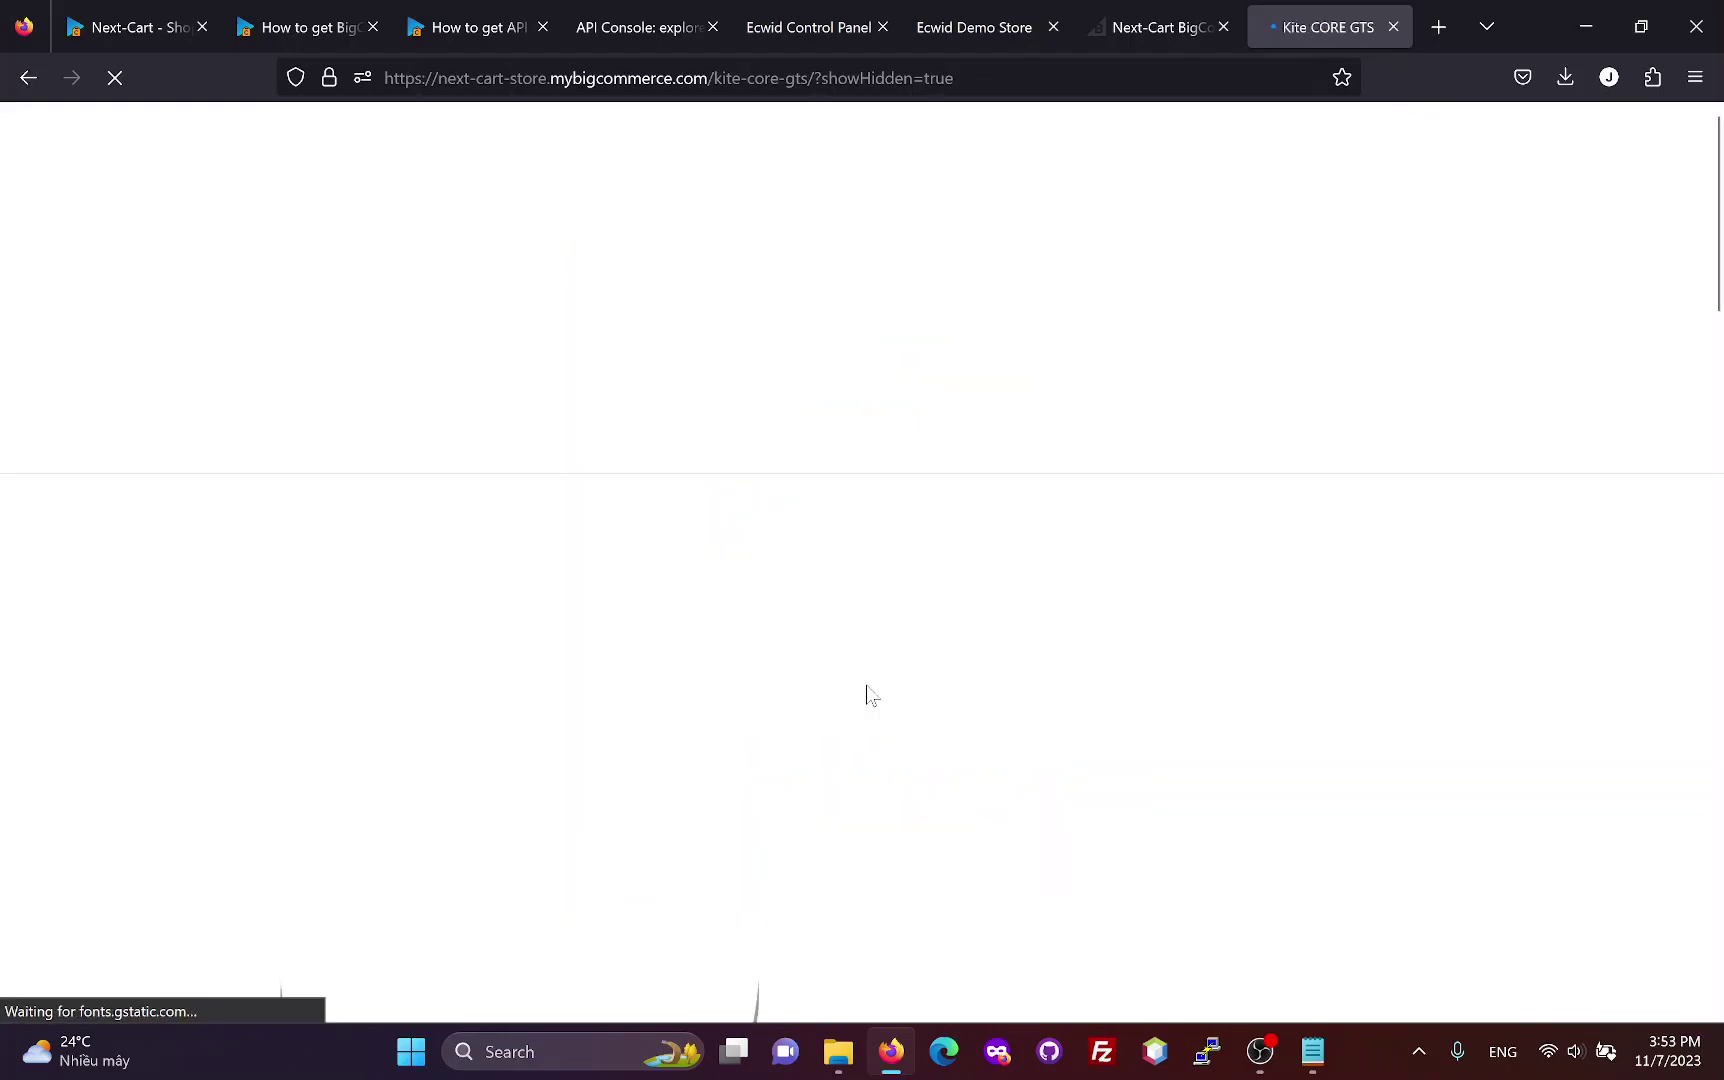
Switch the size option to M and L on the storefront page, checking each variant's image, price and SKU.
scroll(869, 633, down, 3)
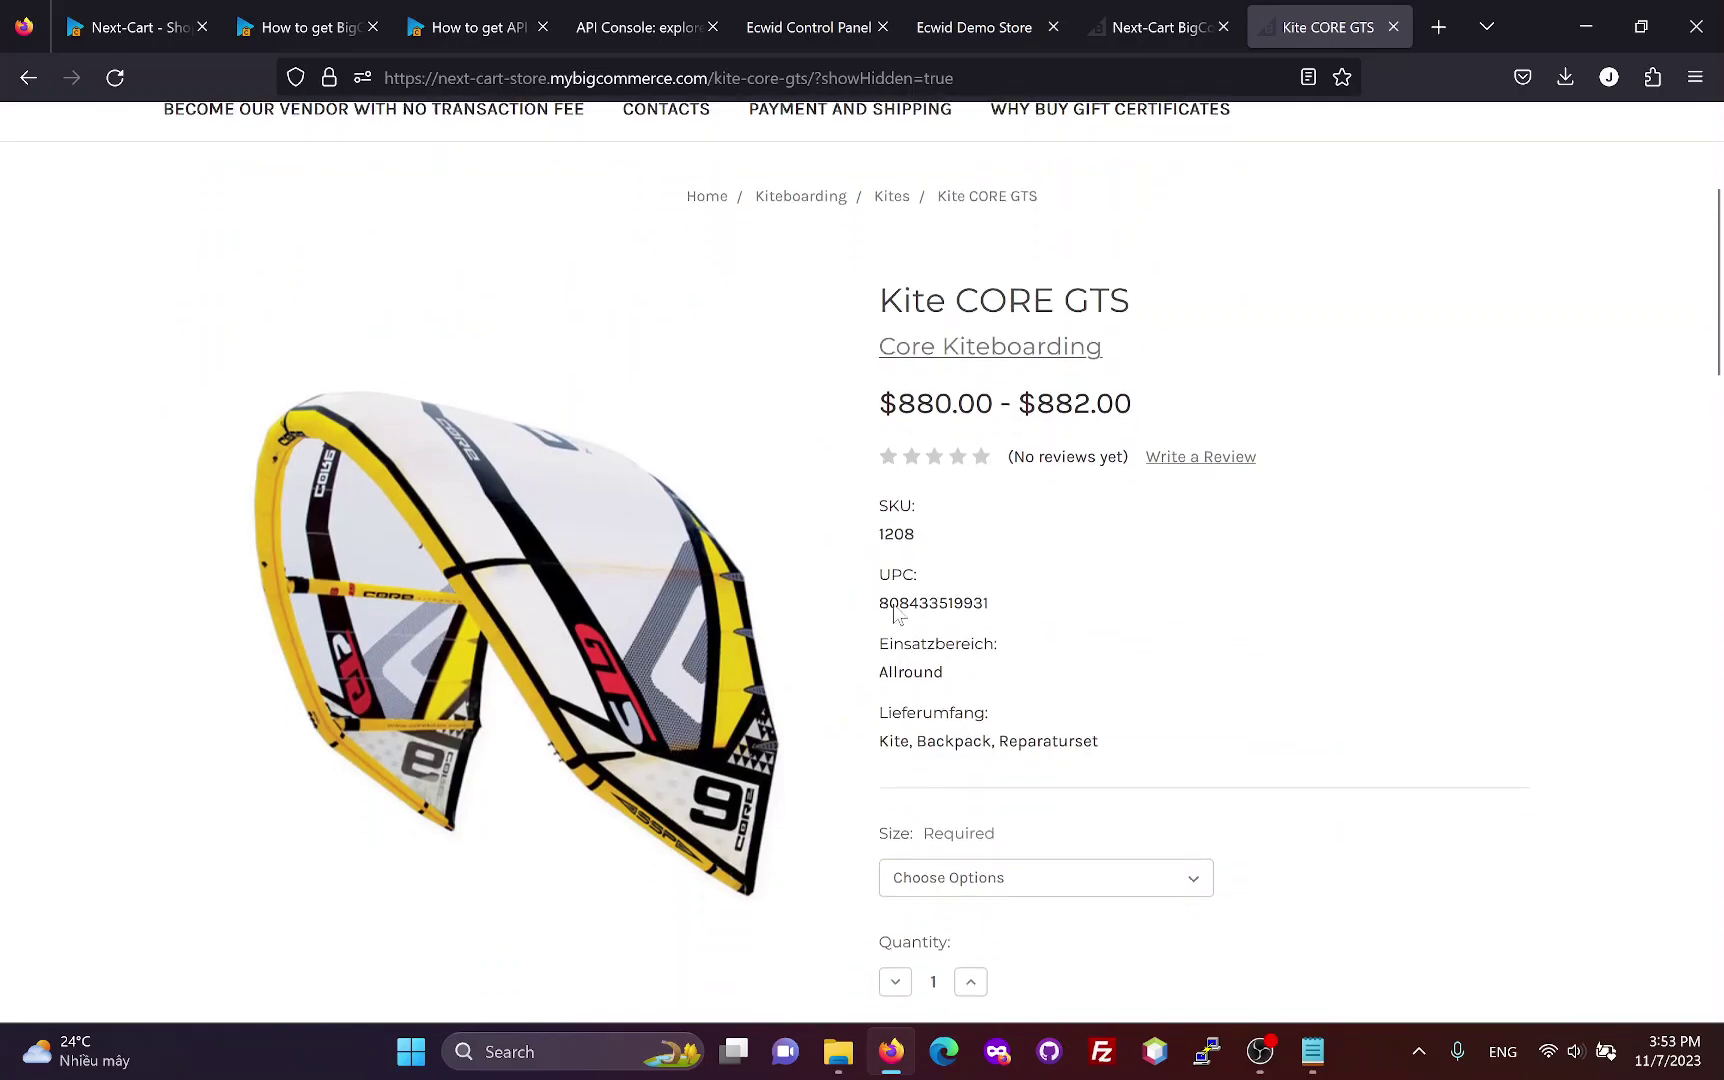
click(1027, 703)
click(968, 756)
click(1008, 768)
click(980, 858)
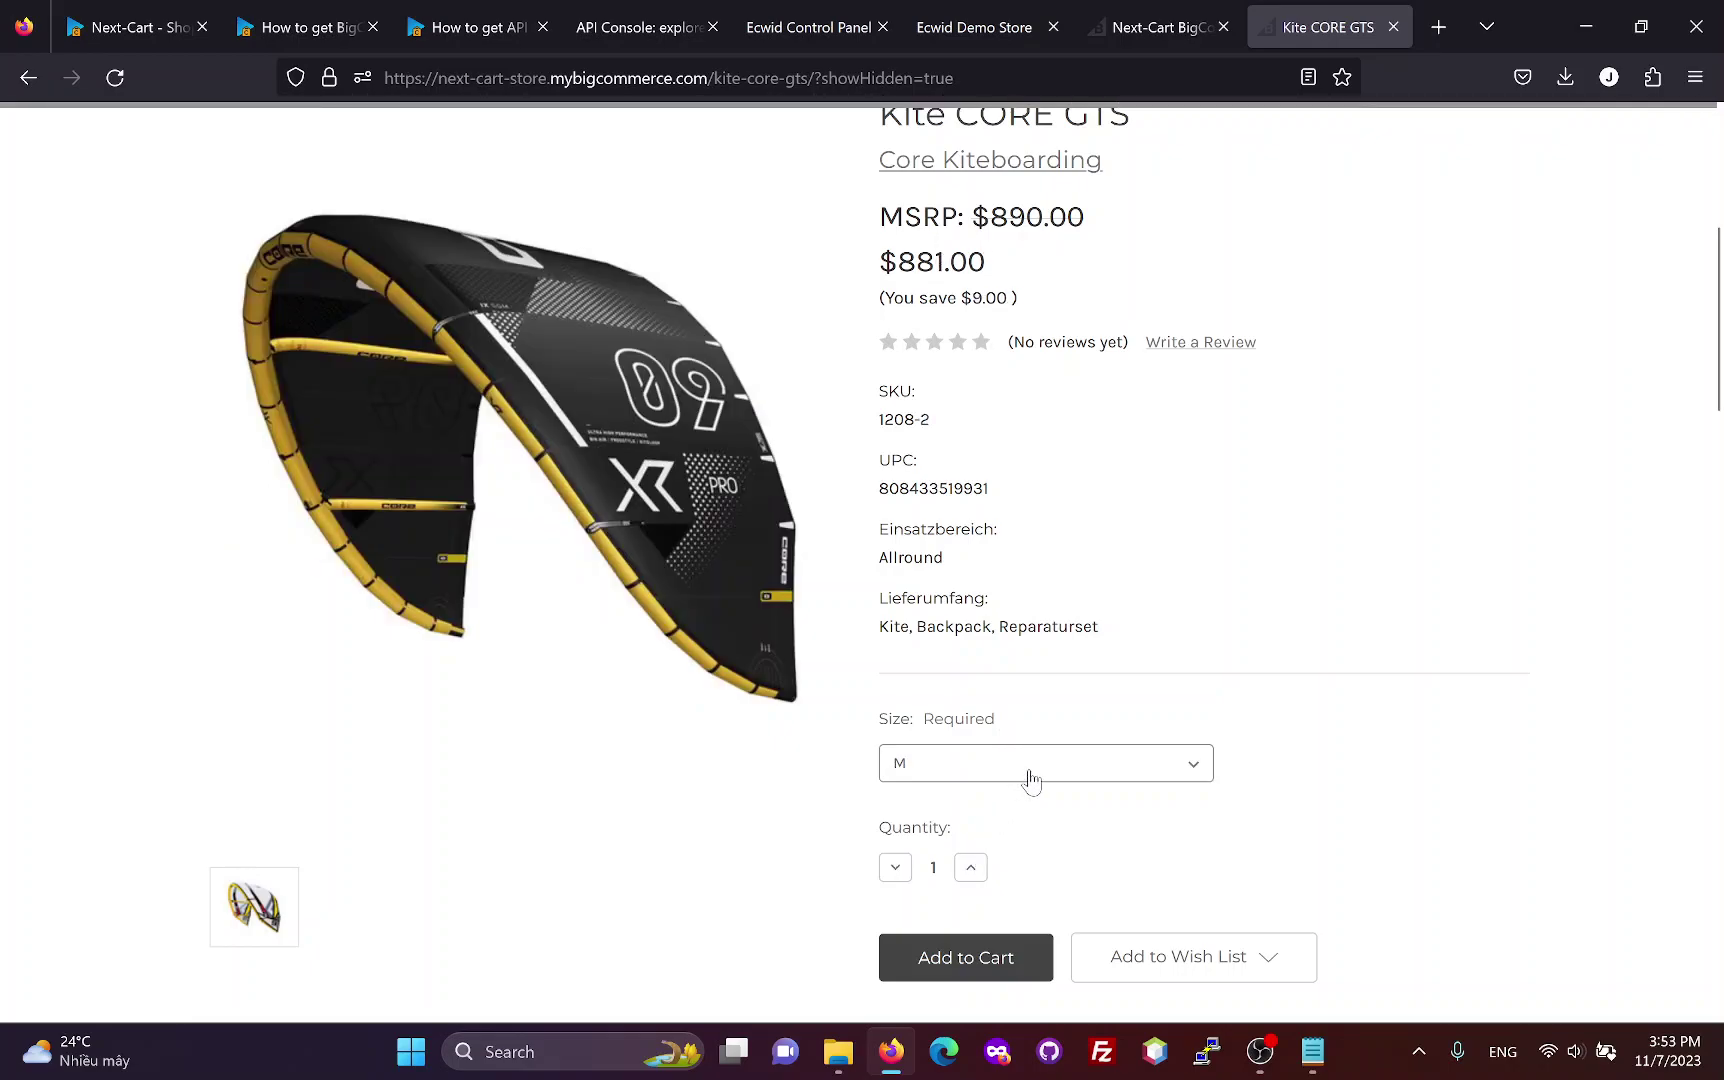
click(1027, 782)
click(974, 886)
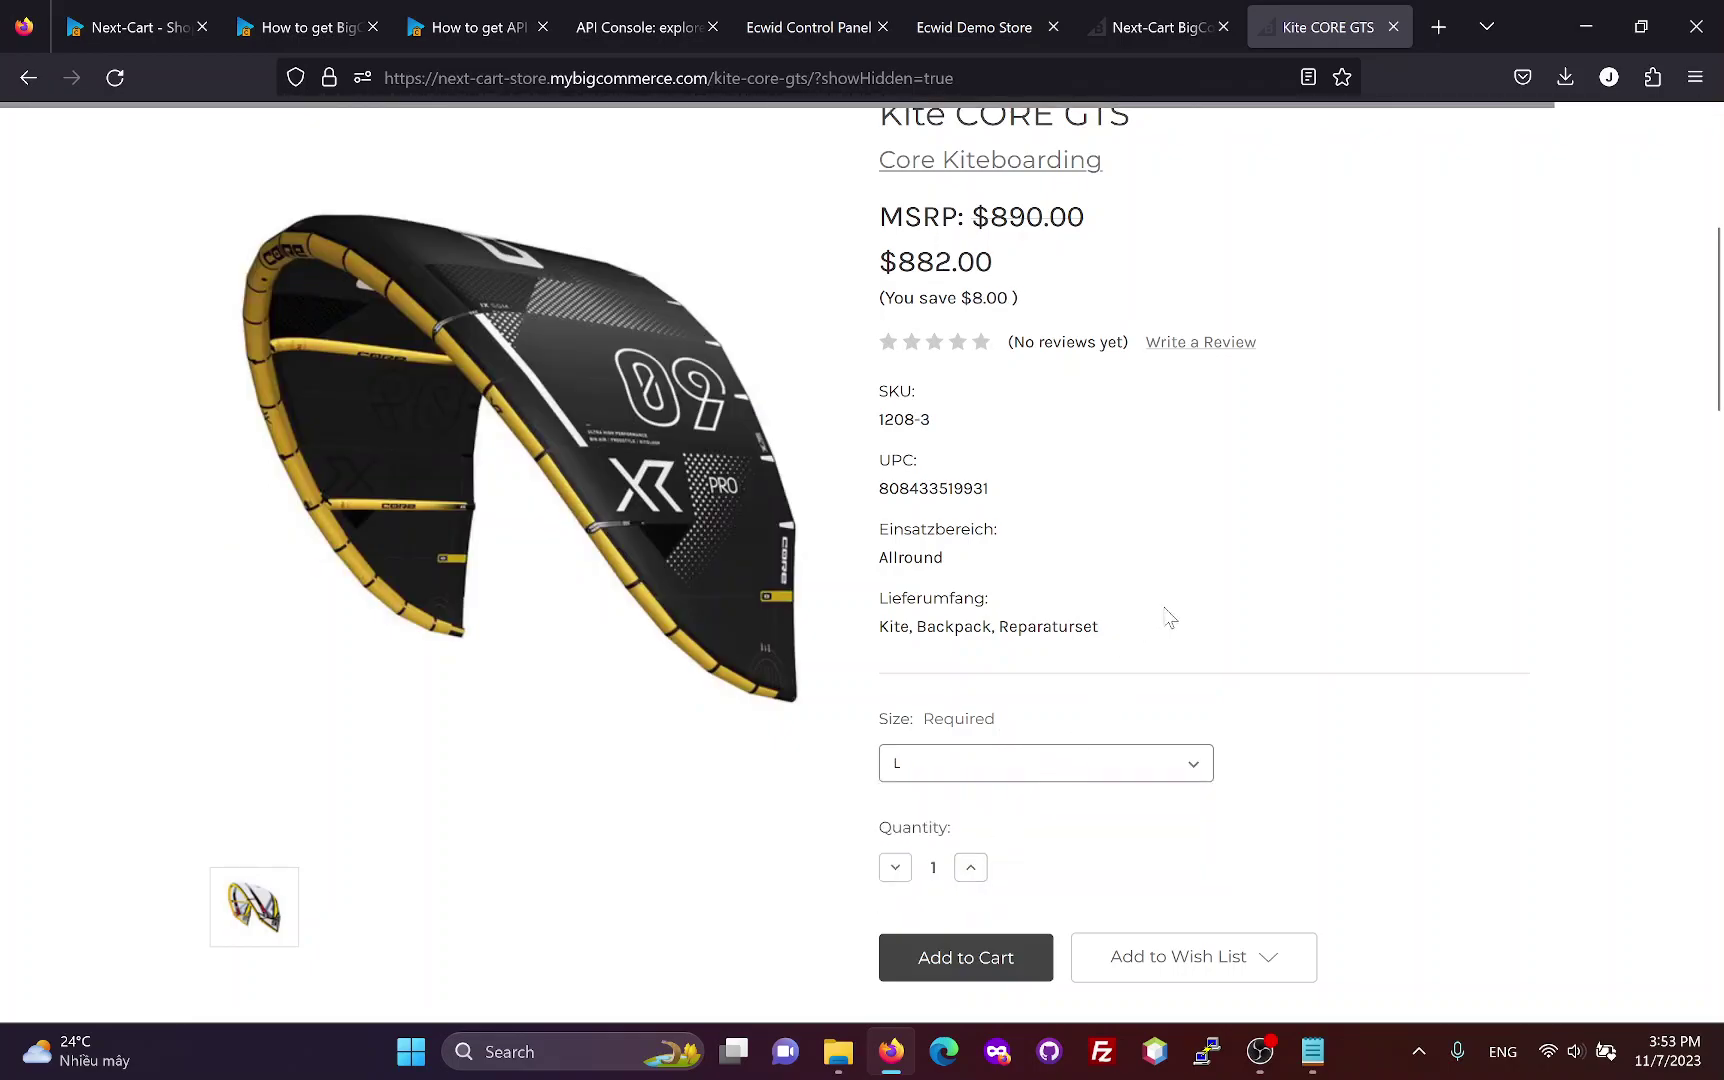
scroll(1180, 595, up, 1)
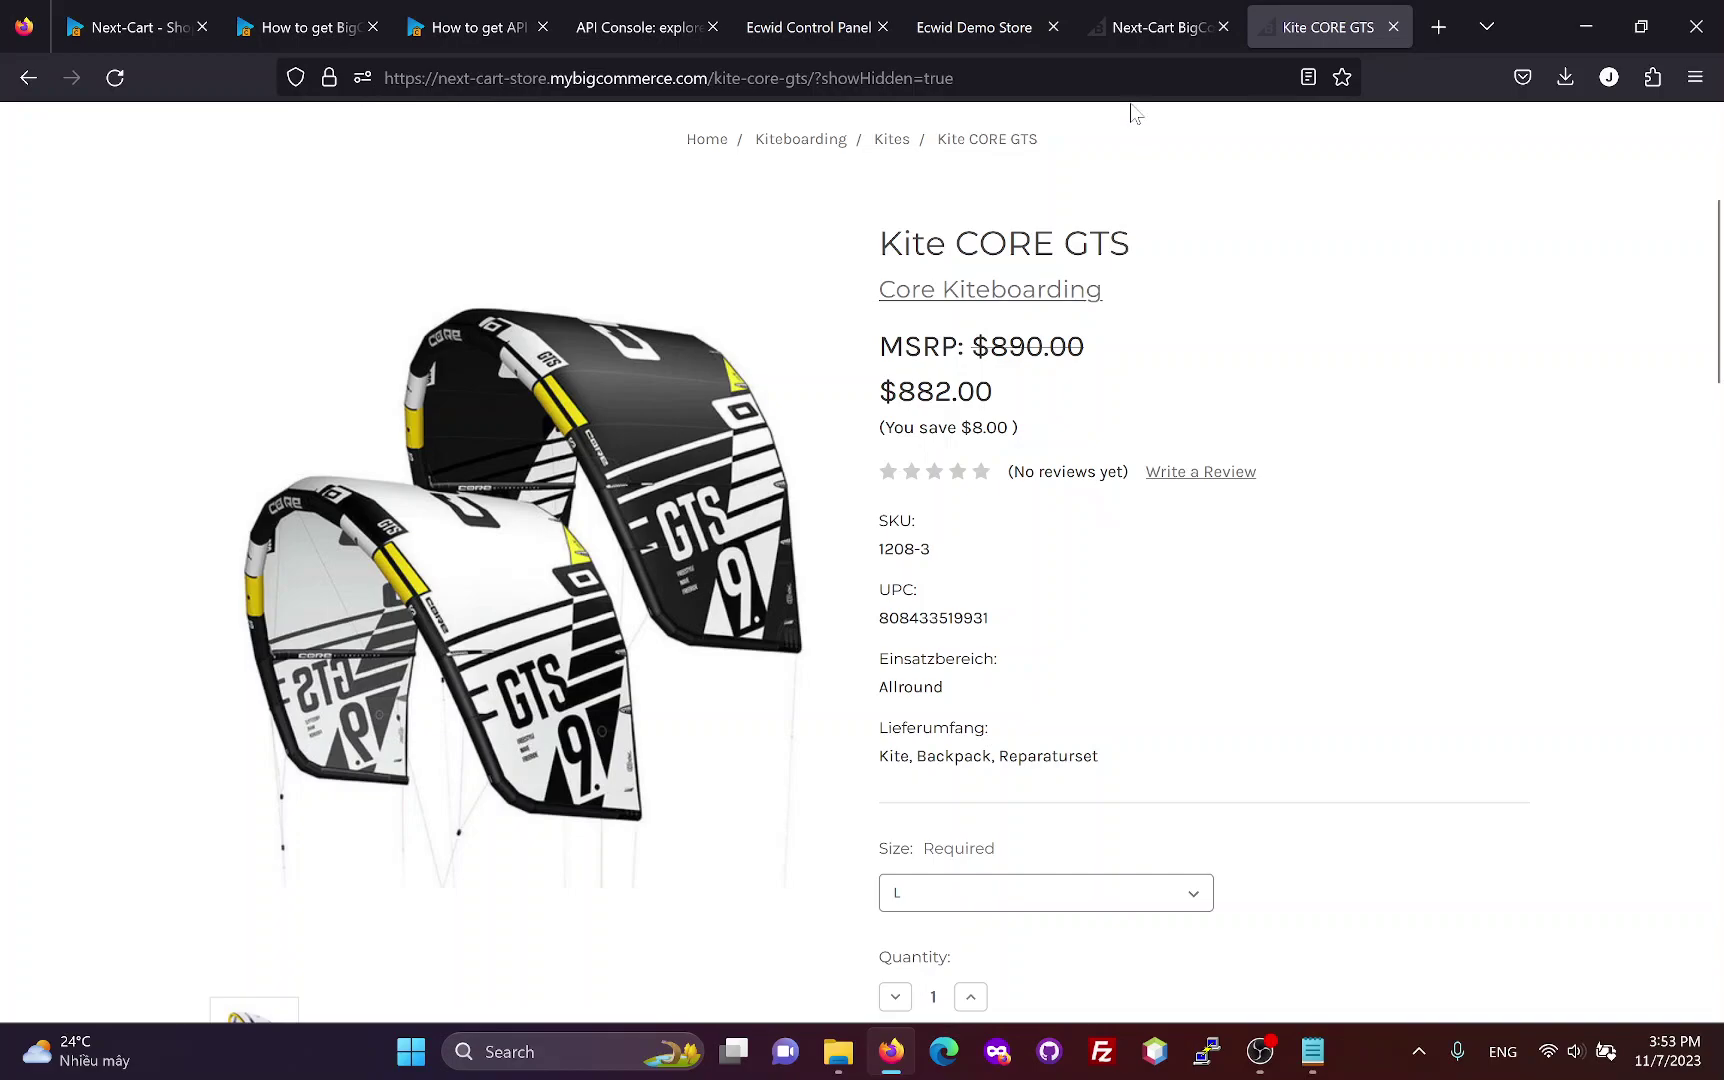
Return to the BigCommerce orders, open the order's customer record and review the customer's basic information.
click(1150, 27)
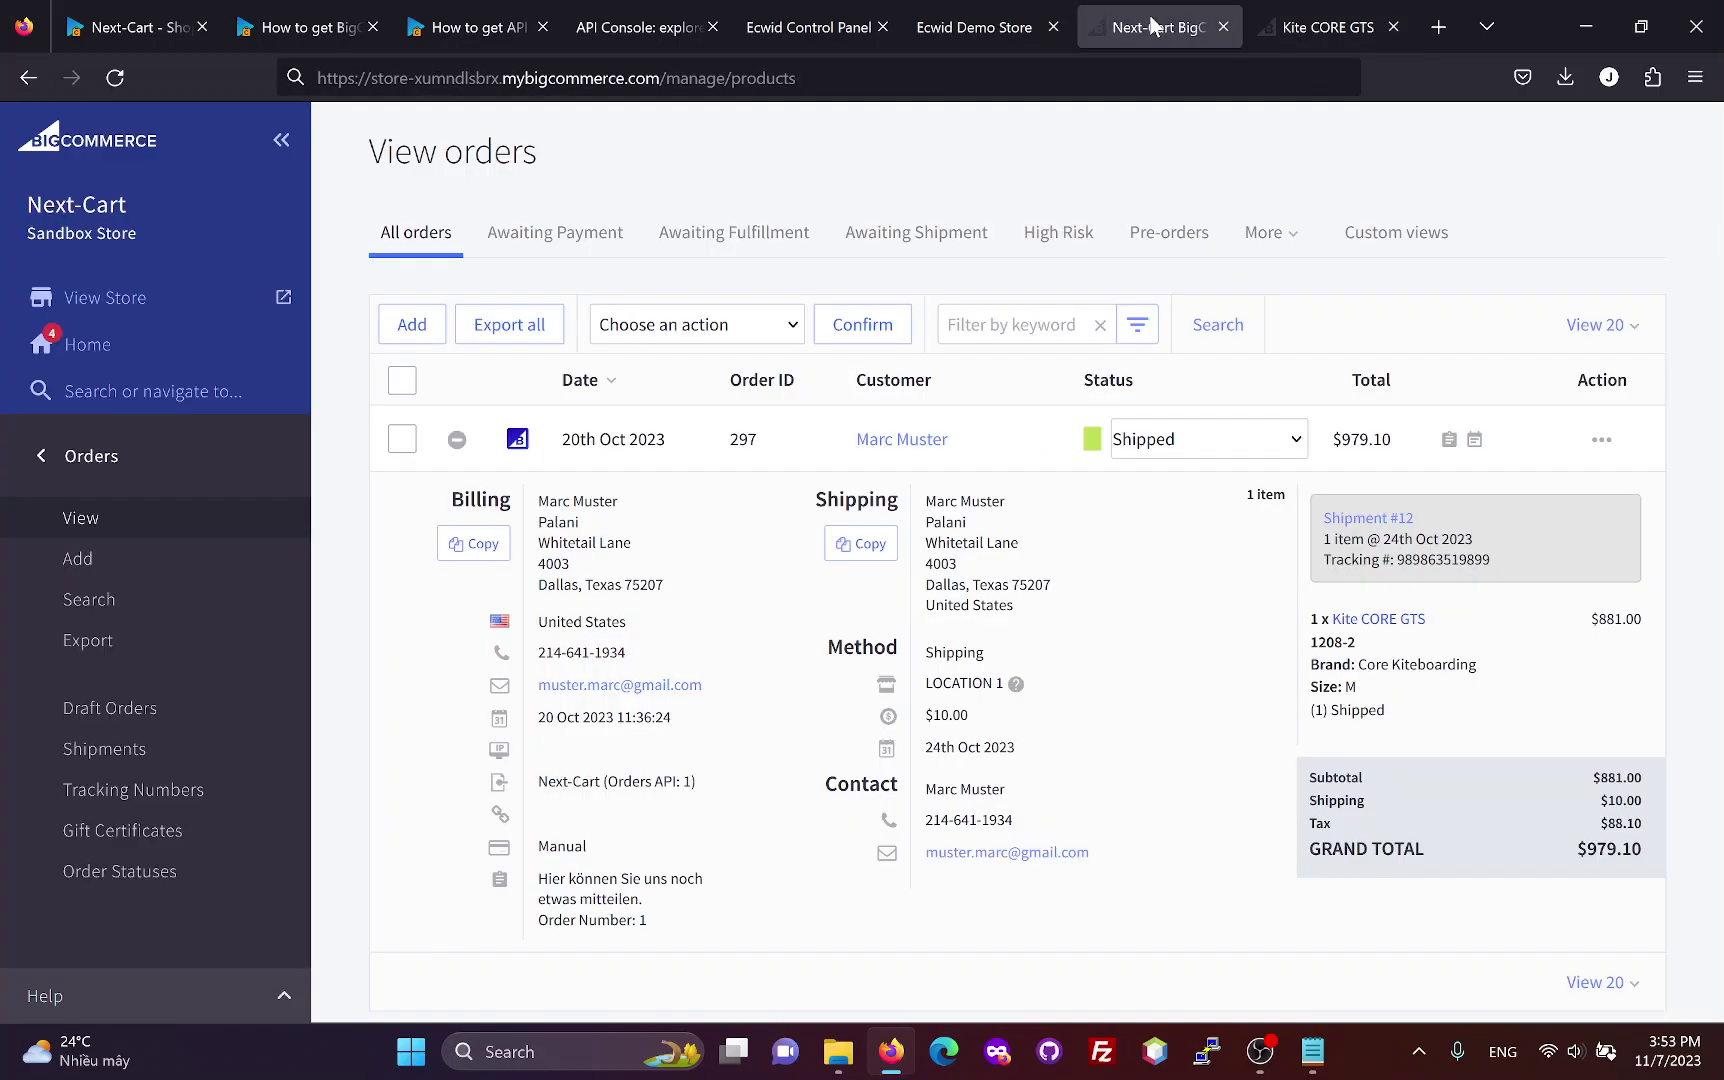
click(901, 440)
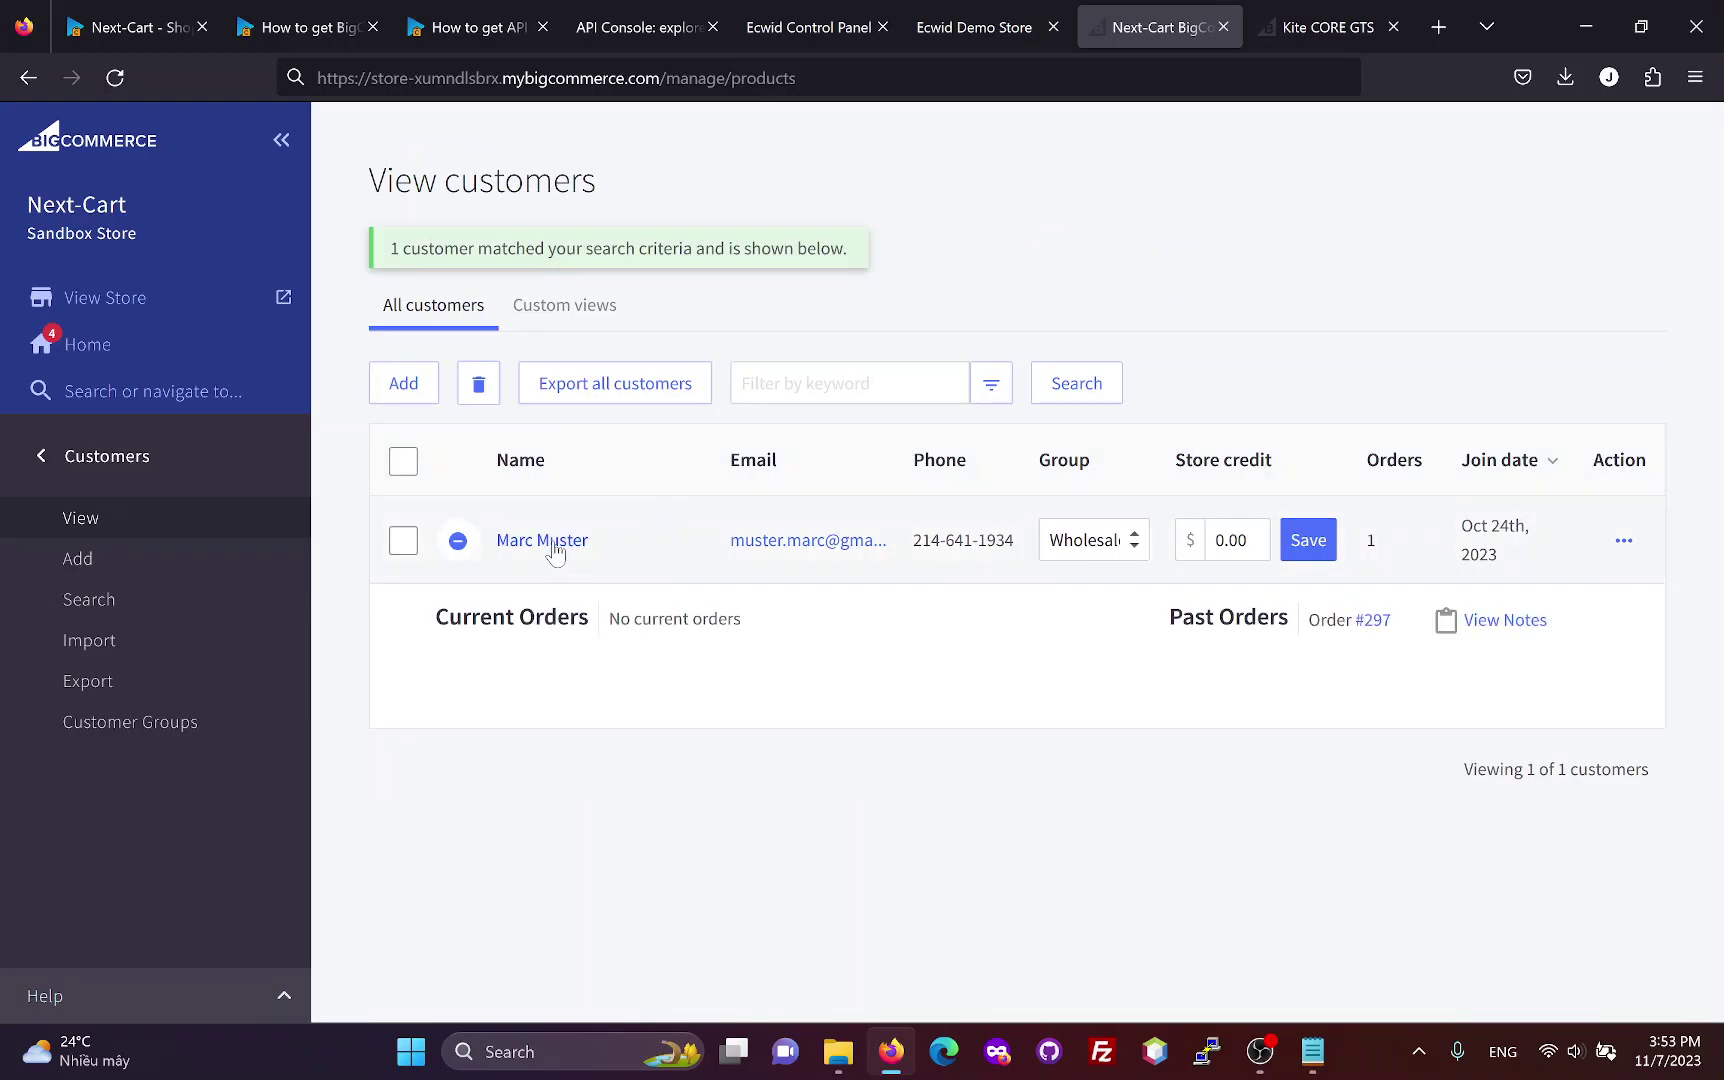
click(545, 541)
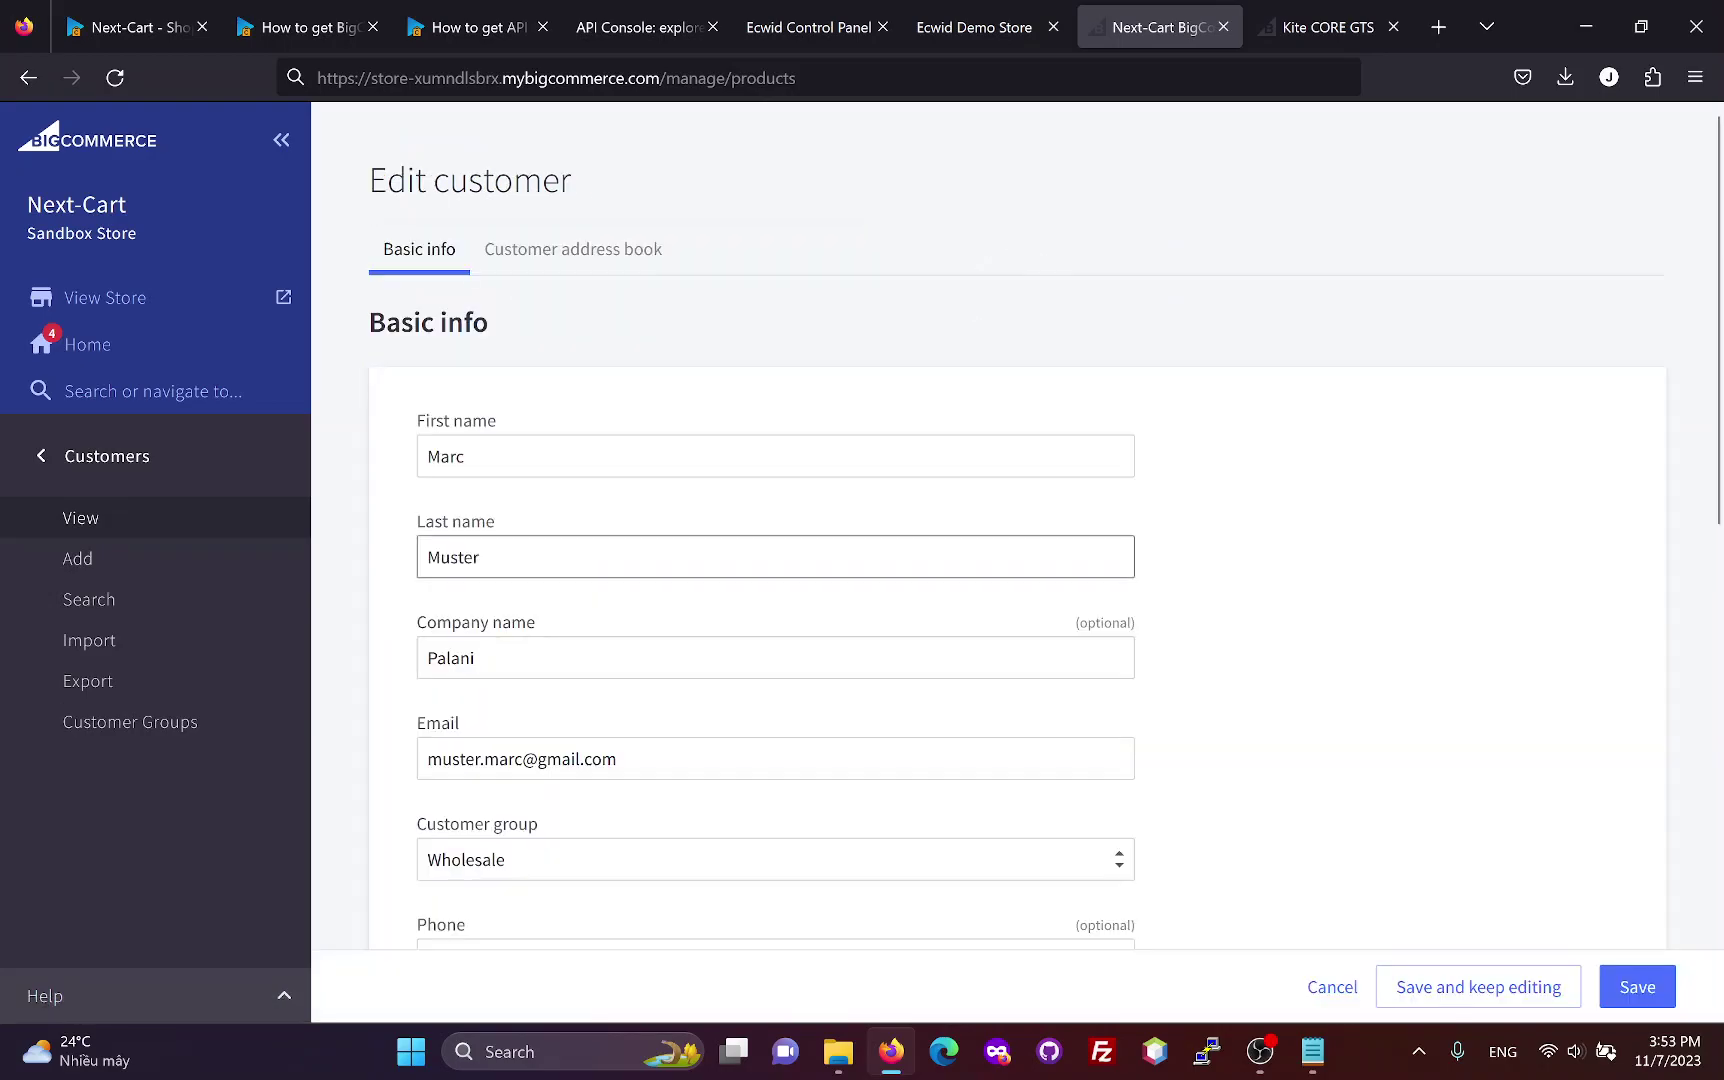
scroll(570, 700, down, 5)
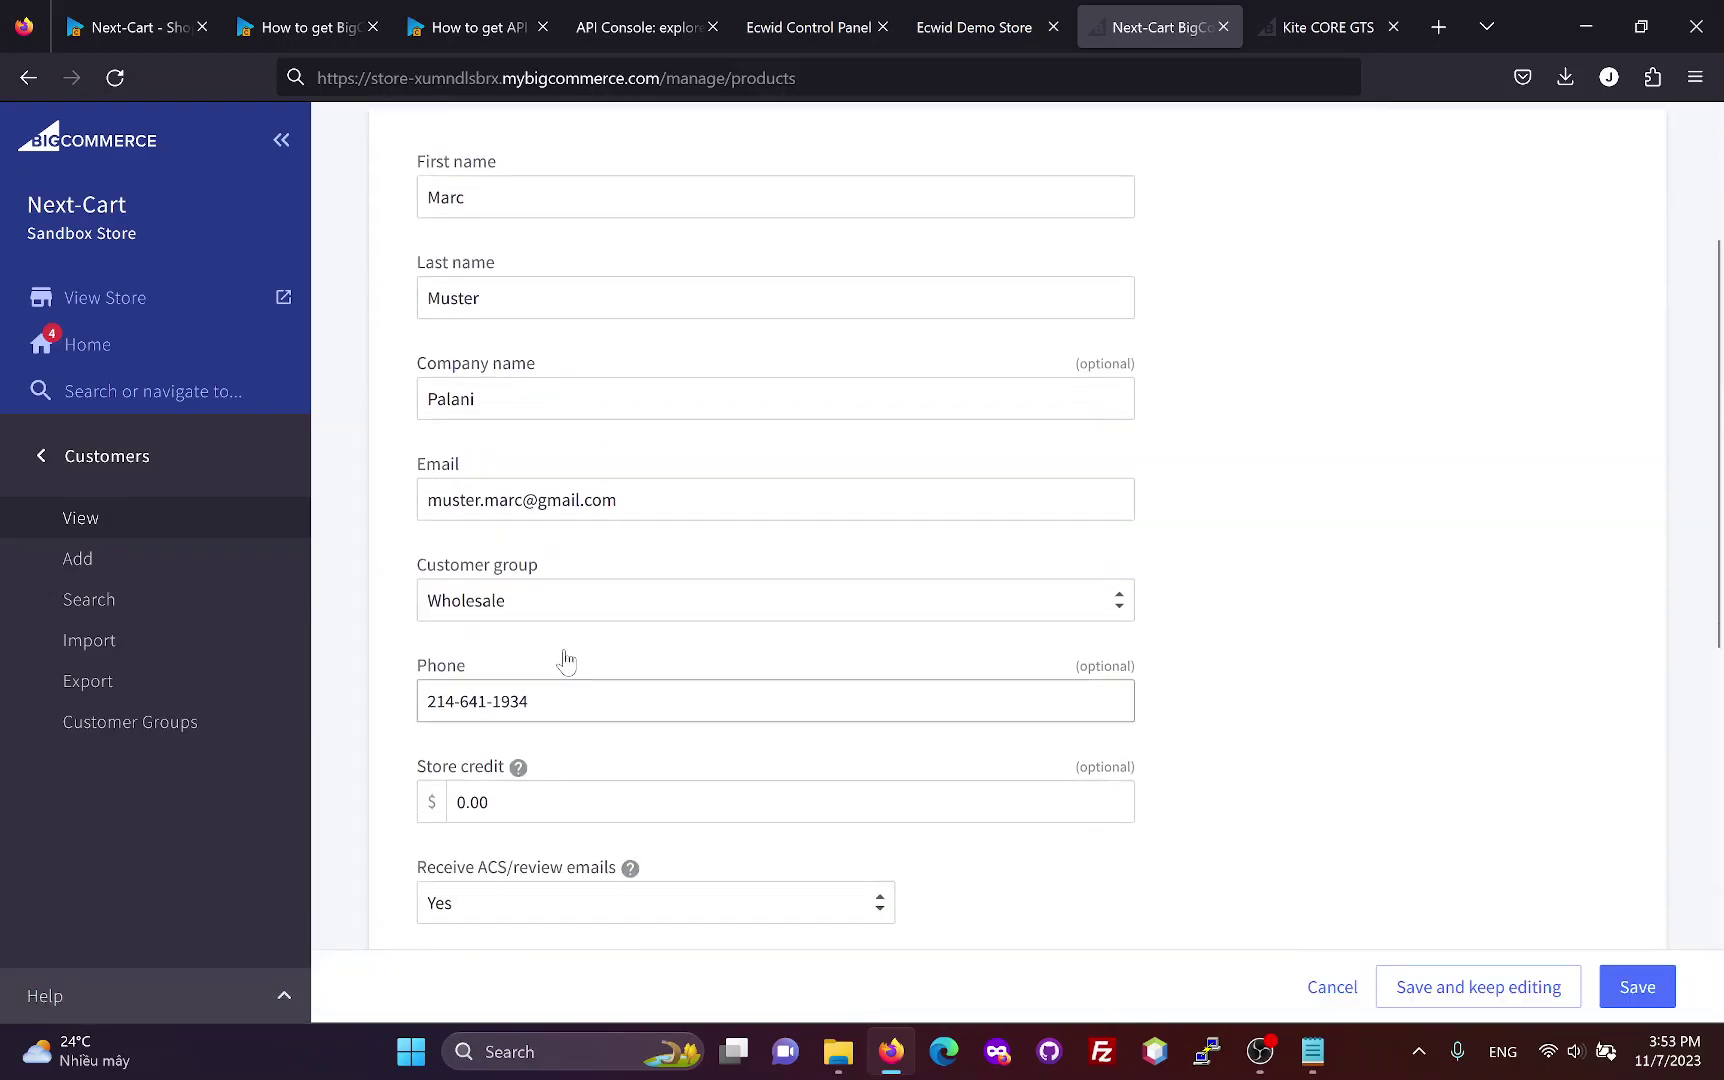
scroll(623, 790, up, 6)
Open the saved address in the customer's address book and review its contact and address details.
click(557, 262)
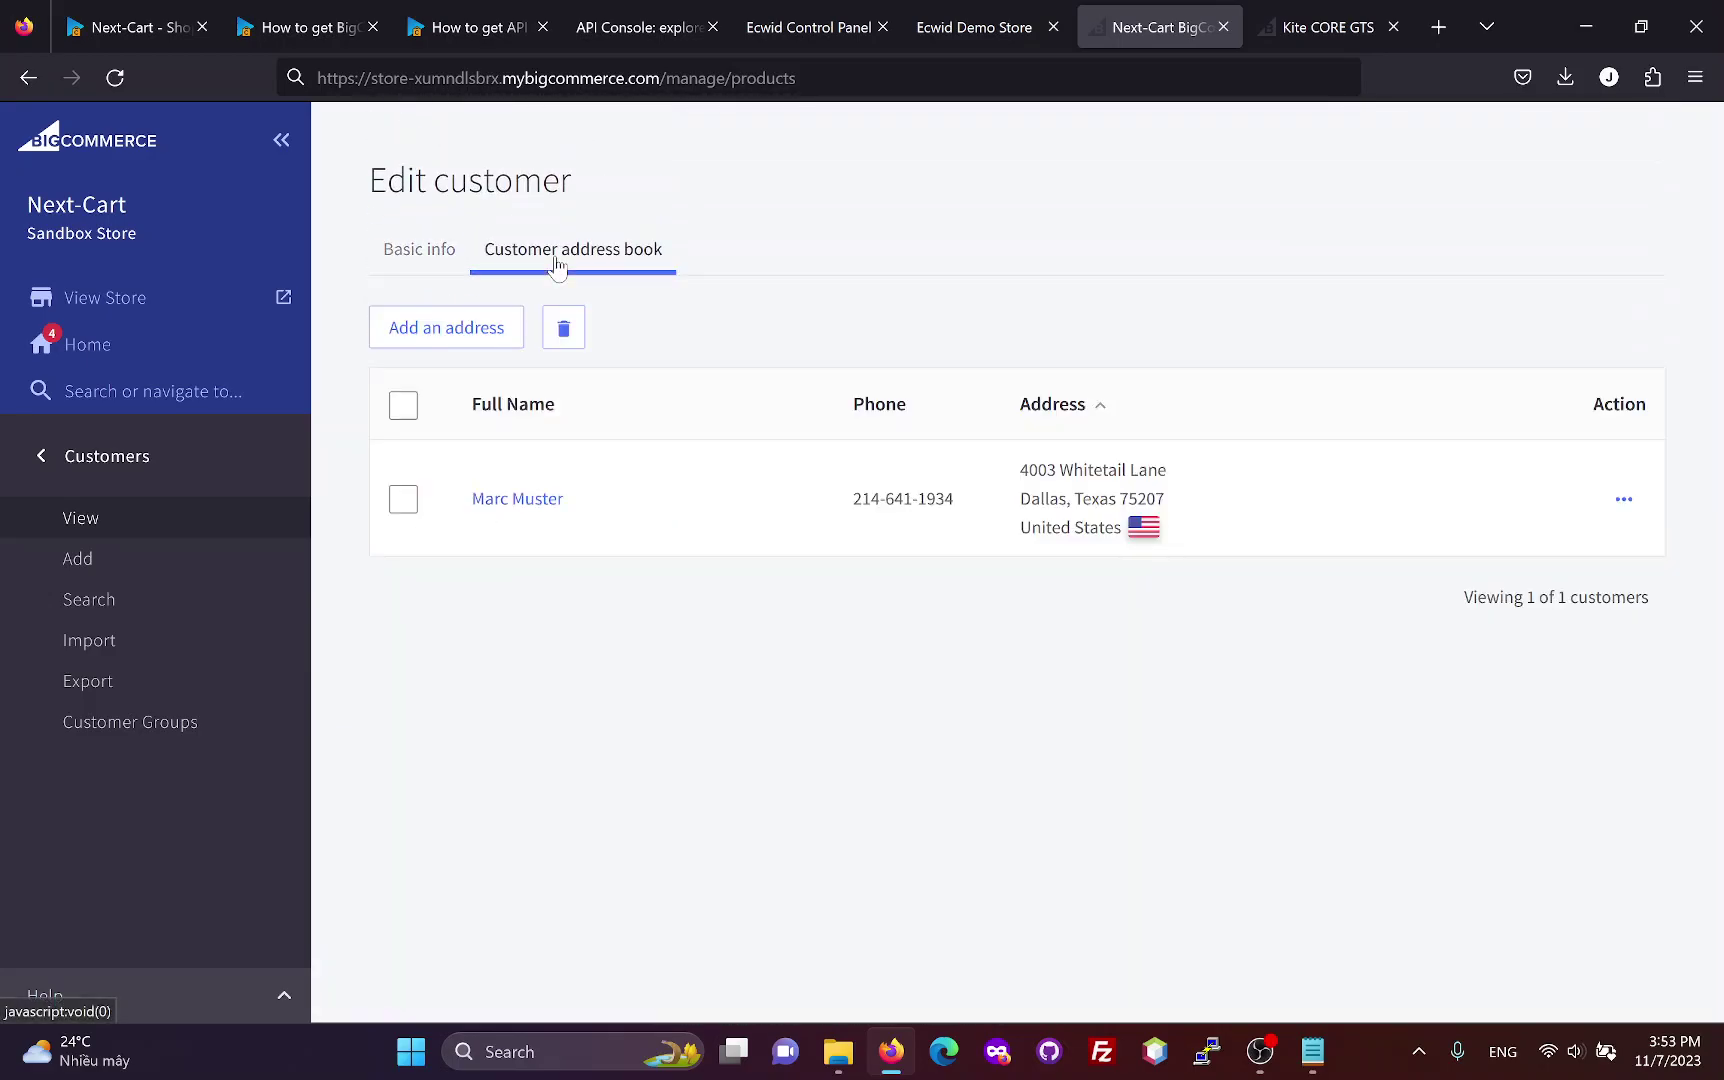
click(1625, 503)
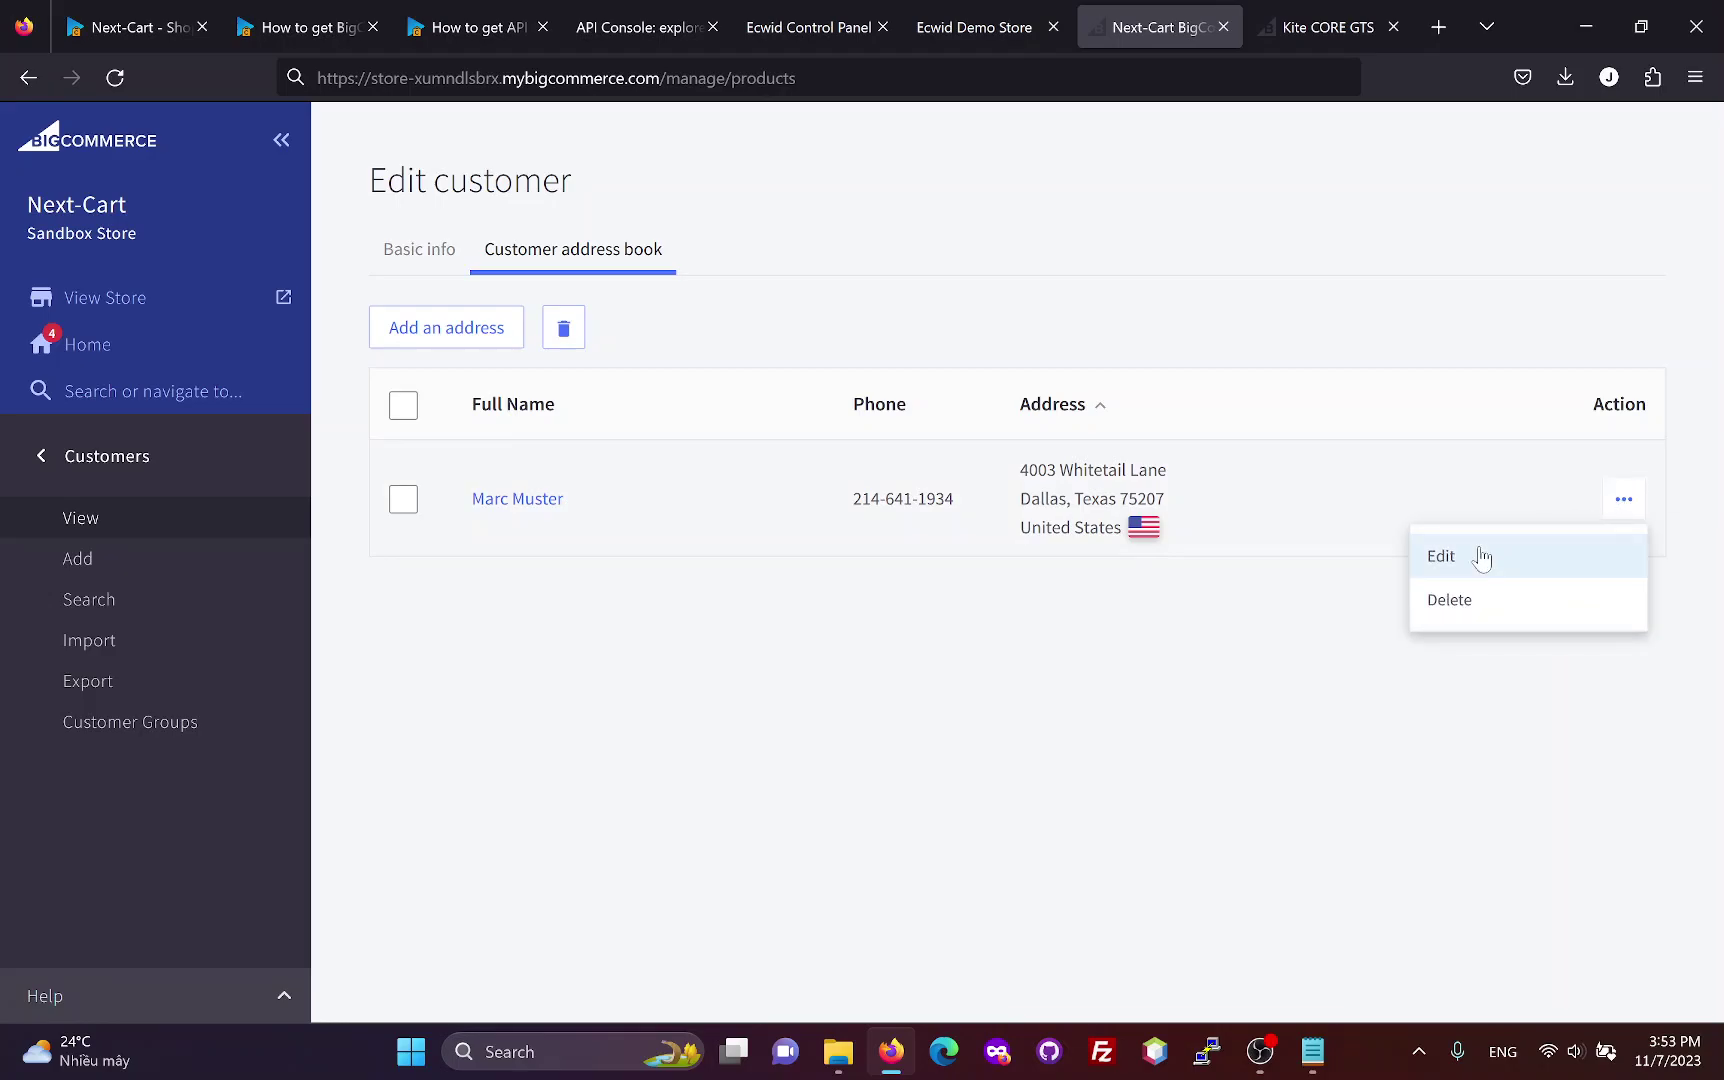
click(1478, 557)
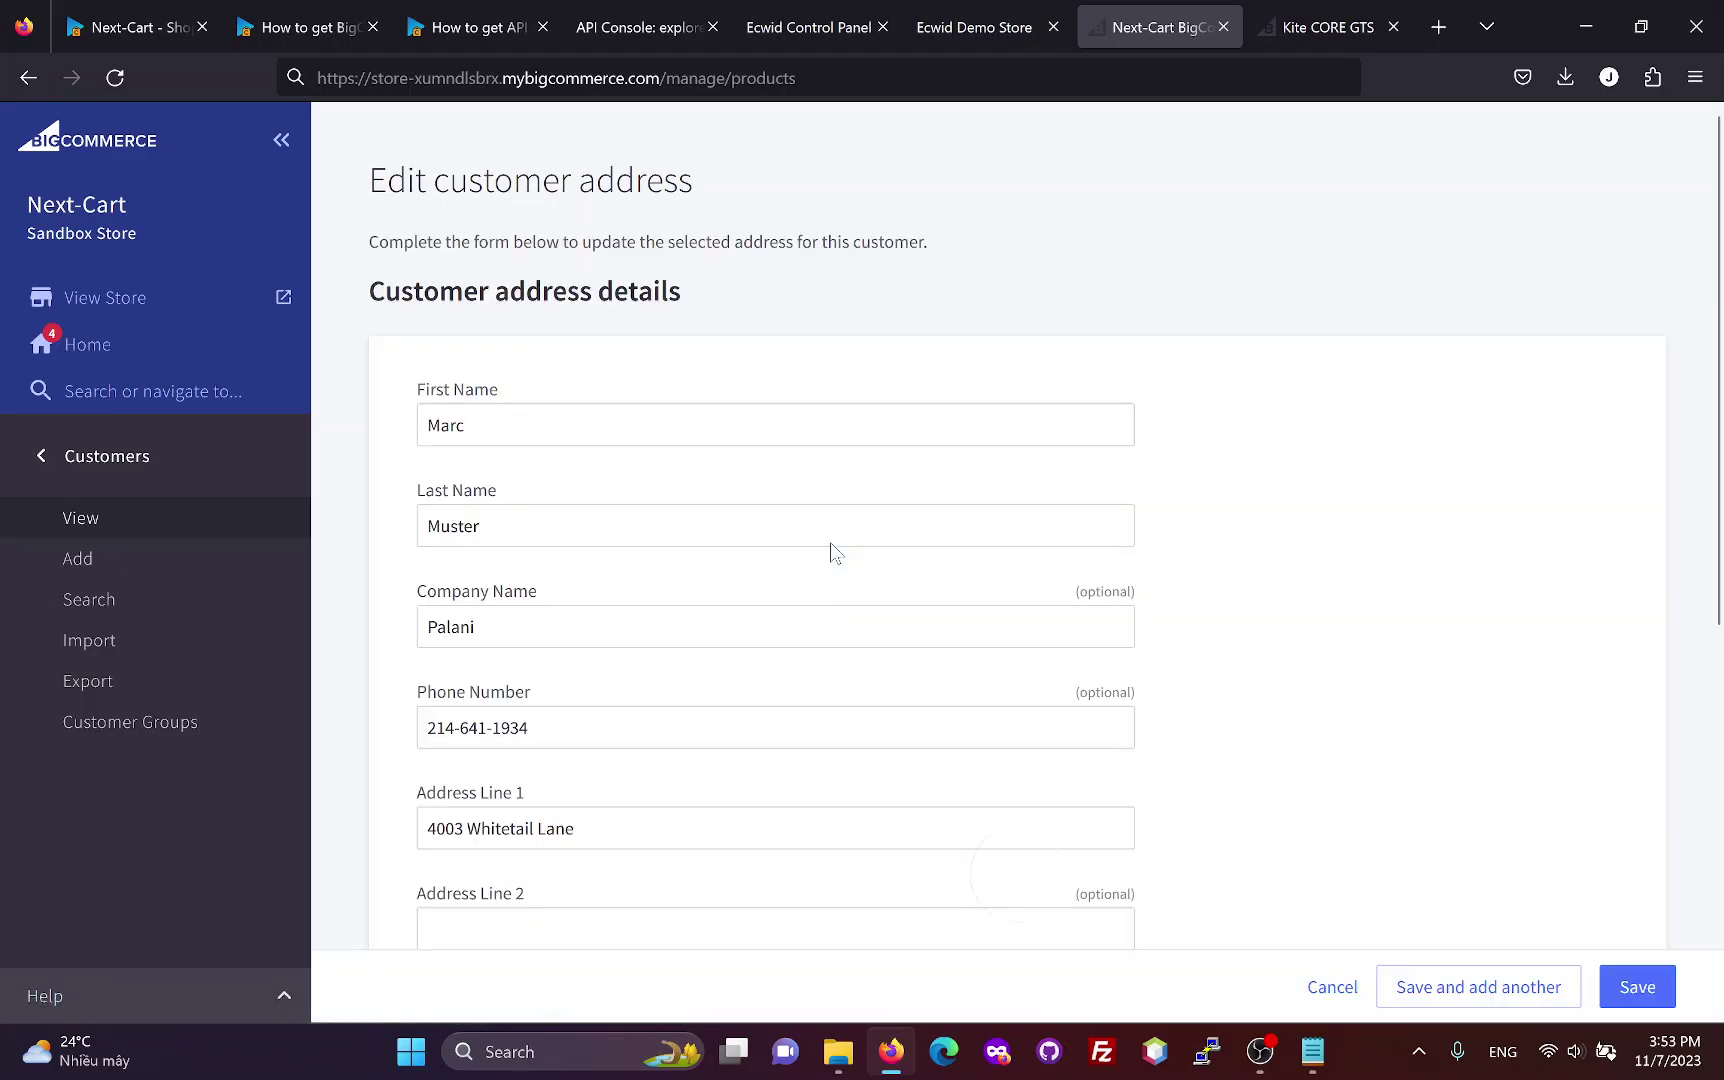
scroll(616, 715, down, 2)
scroll(673, 712, down, 5)
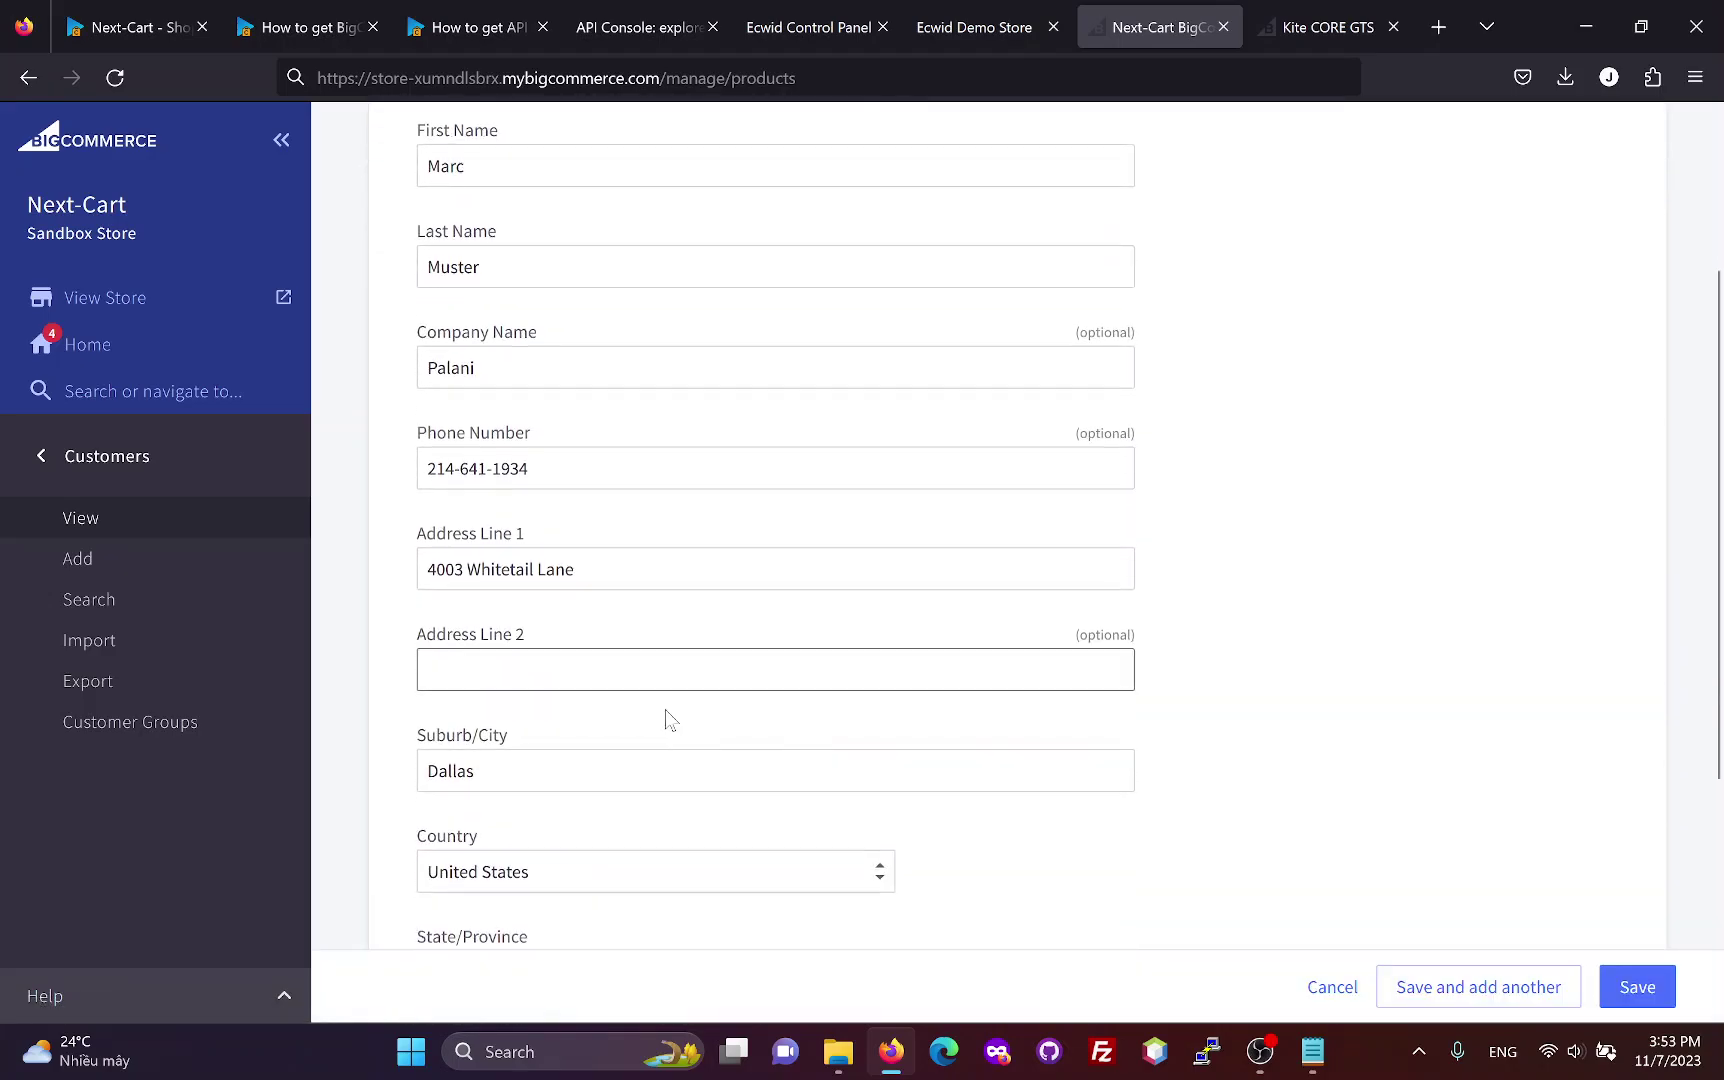
scroll(654, 797, up, 6)
Go back to the Next-Cart migration results and review the entity progress, error counts and migration log option.
click(135, 18)
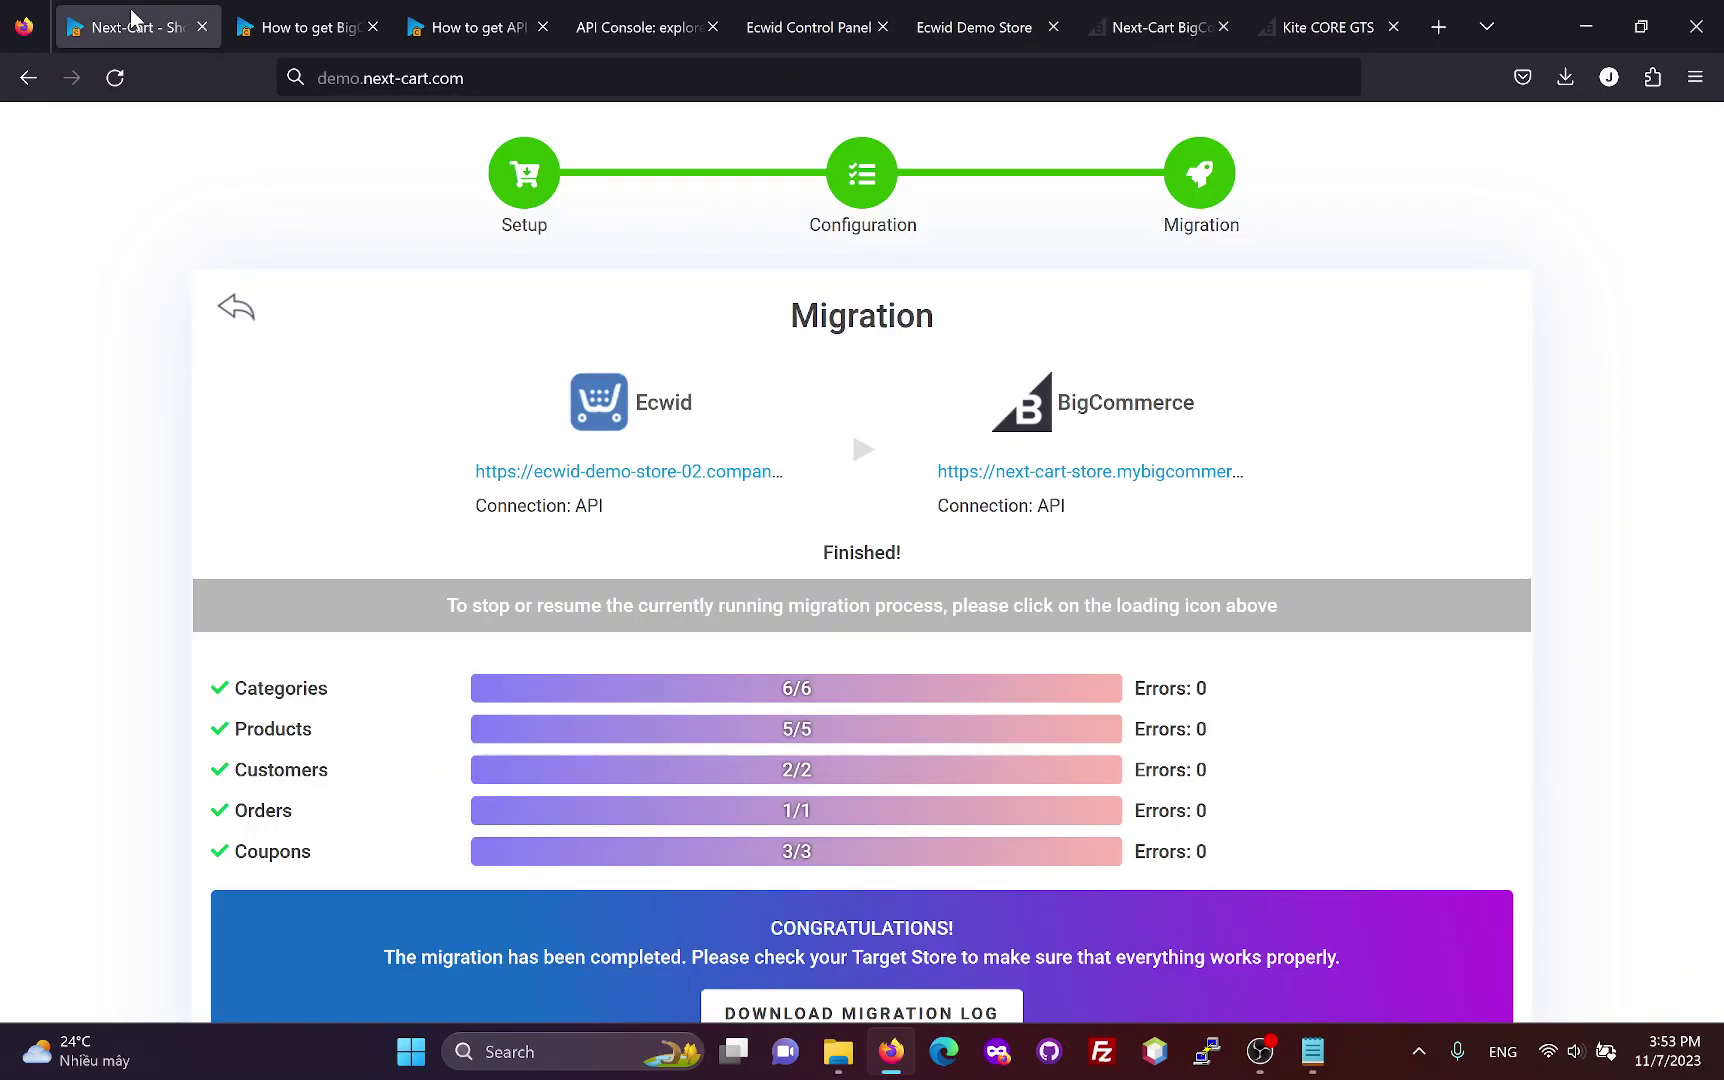
scroll(868, 615, down, 2)
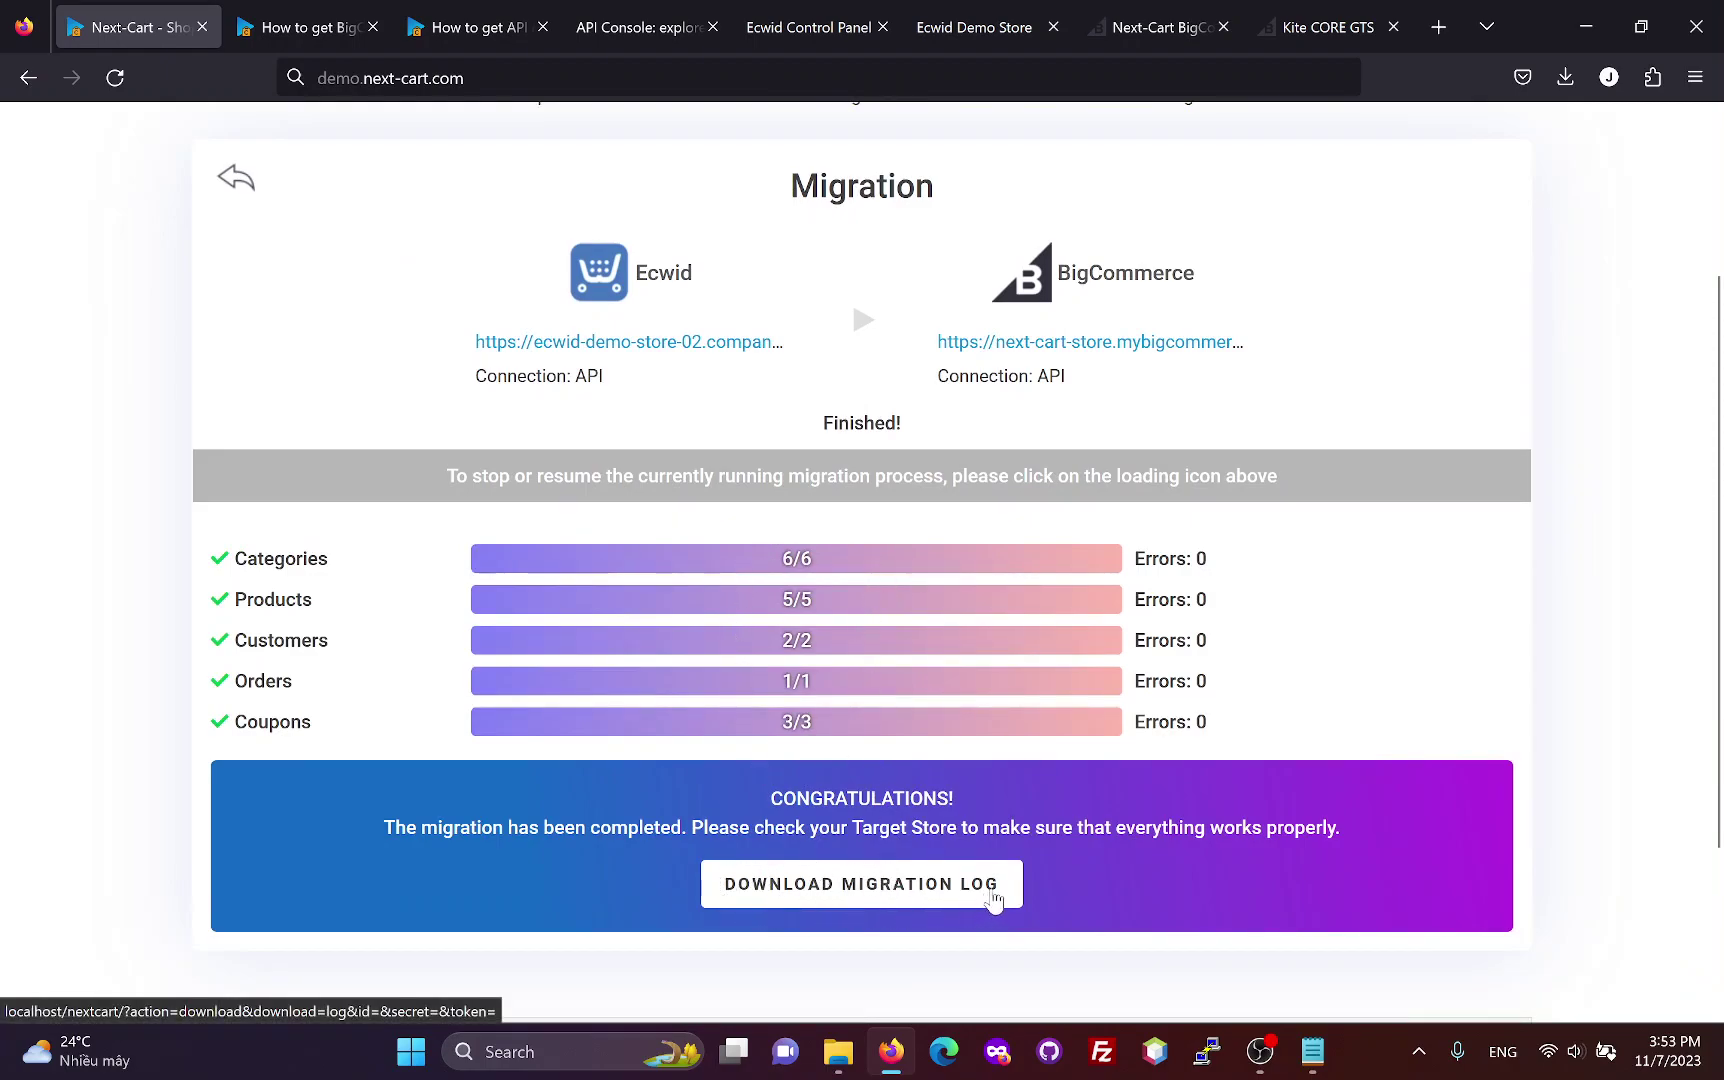
scroll(912, 877, up, 2)
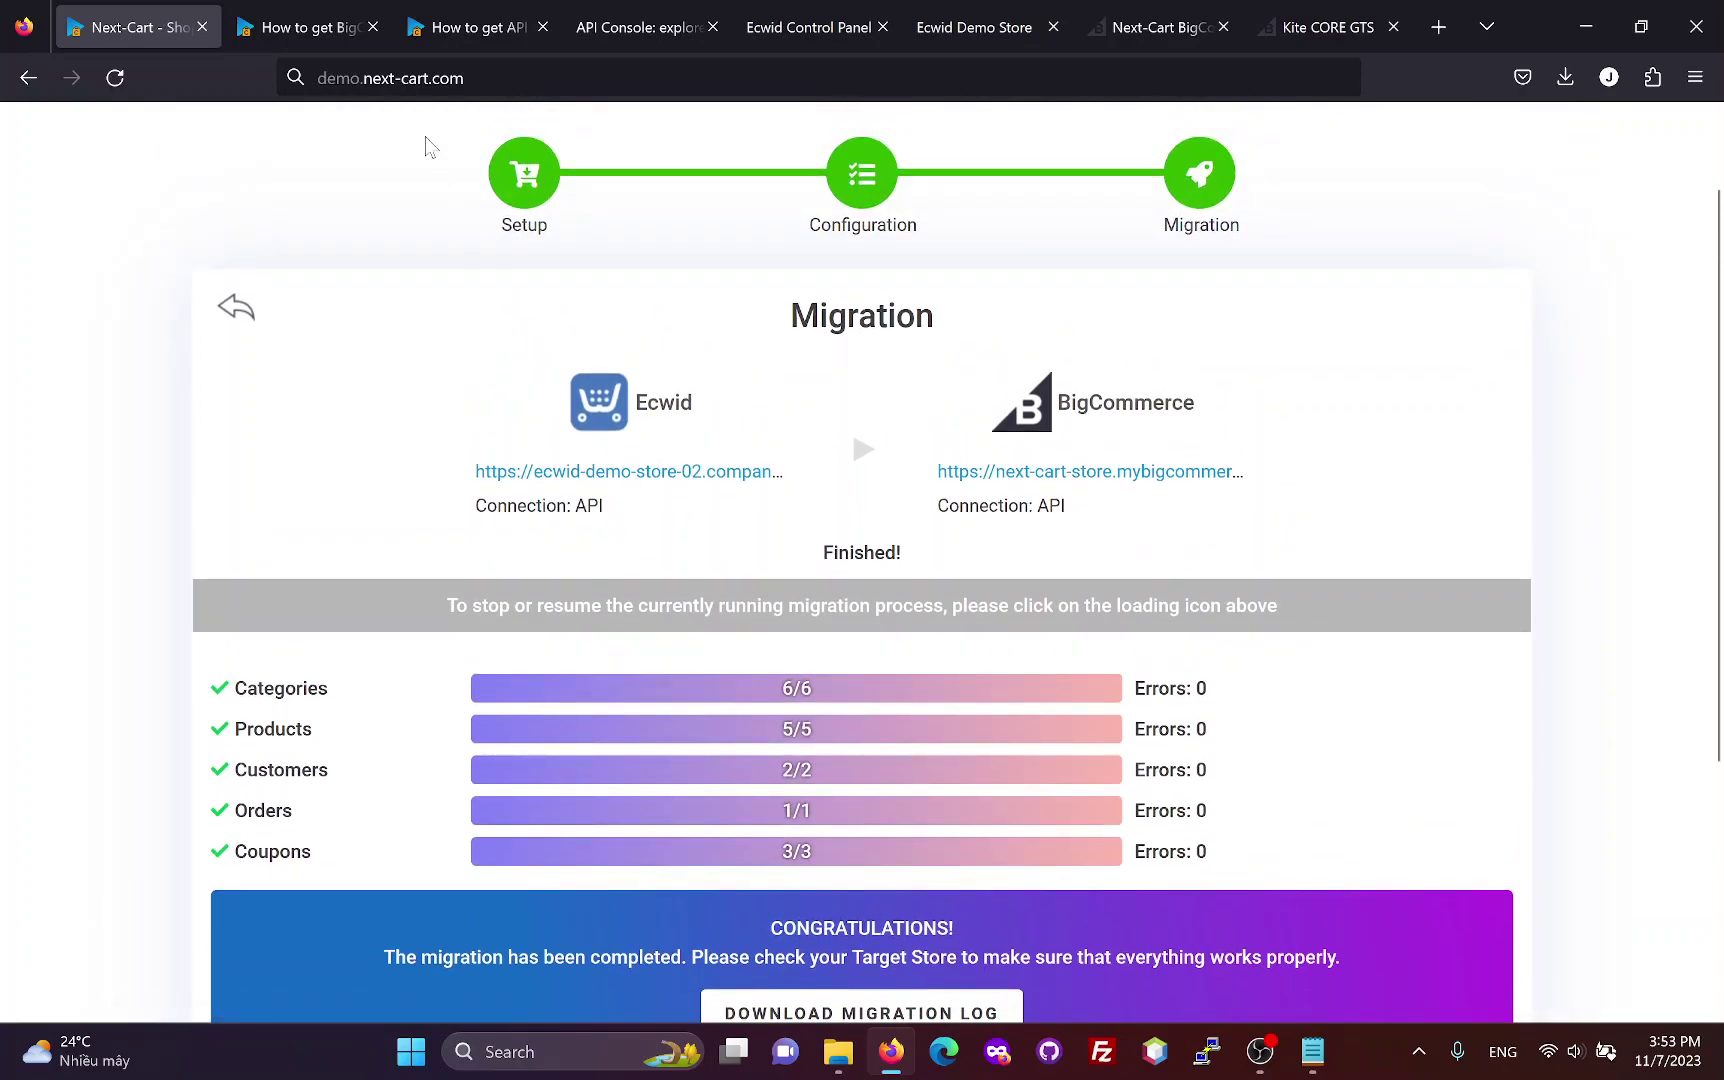
Go to the Next-Cart homepage and select Ecwid as the source cart.
click(321, 27)
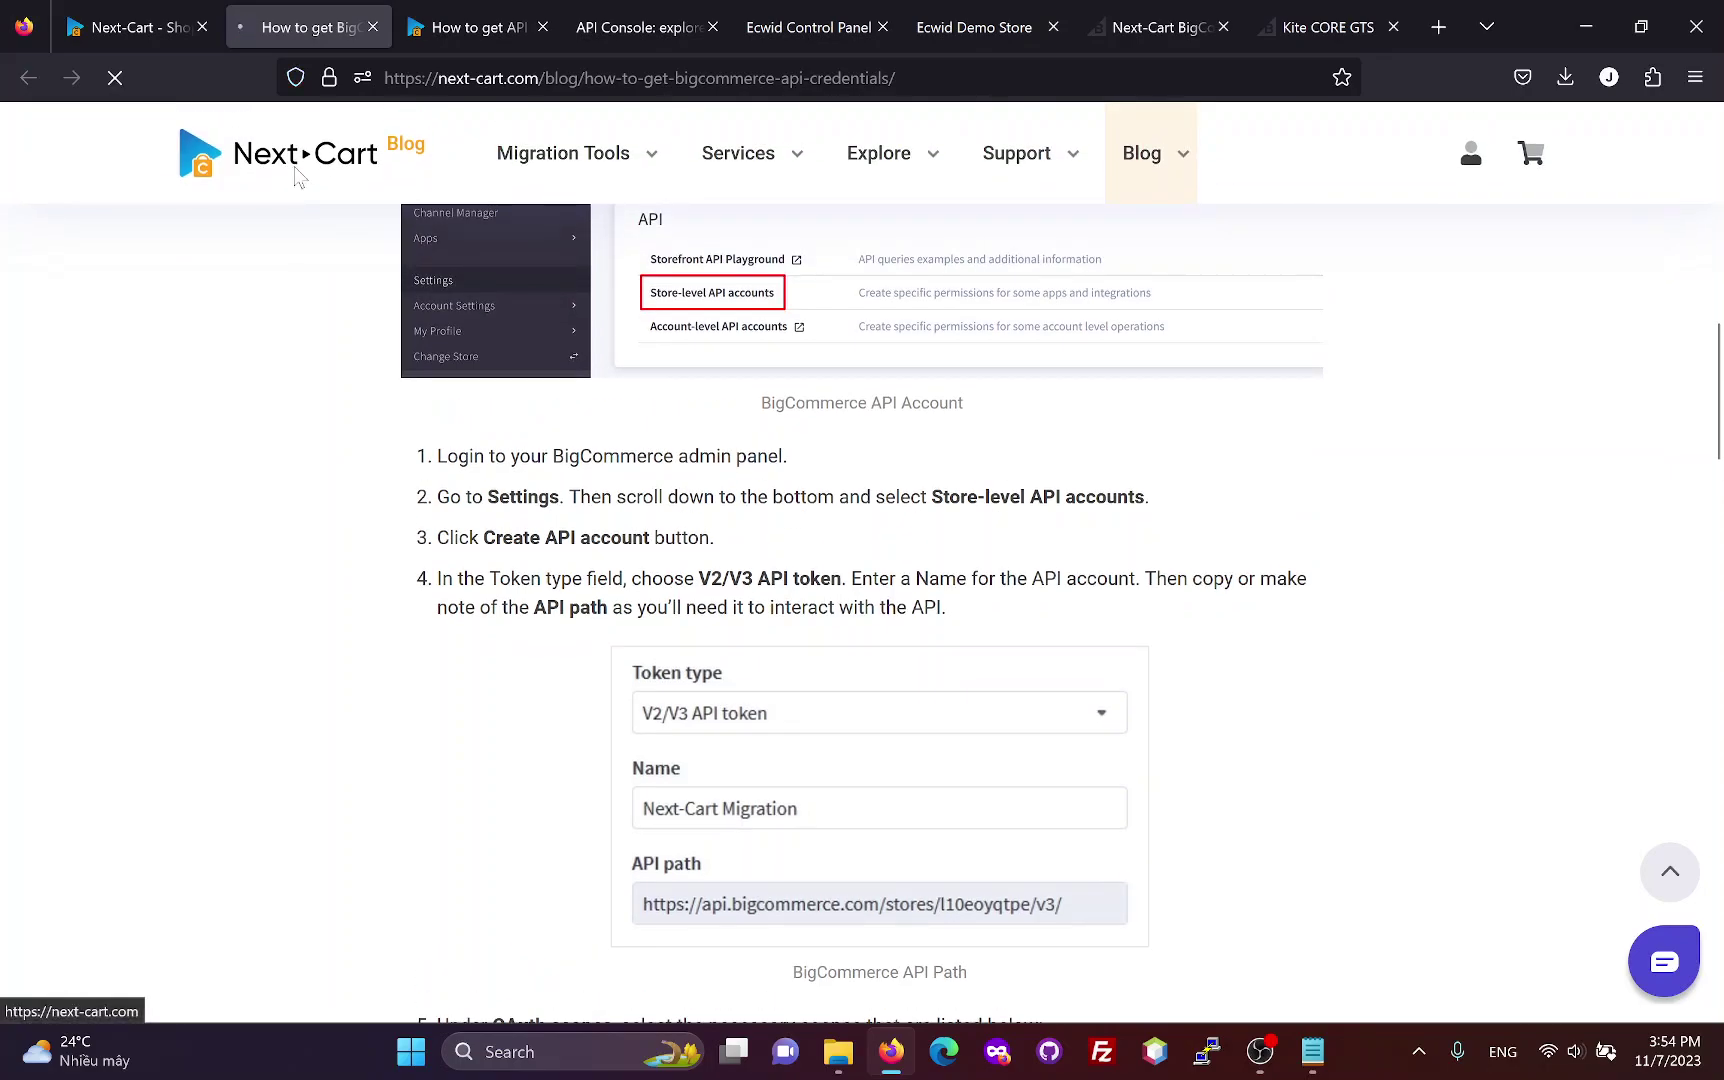
click(296, 177)
click(633, 465)
text(ec)
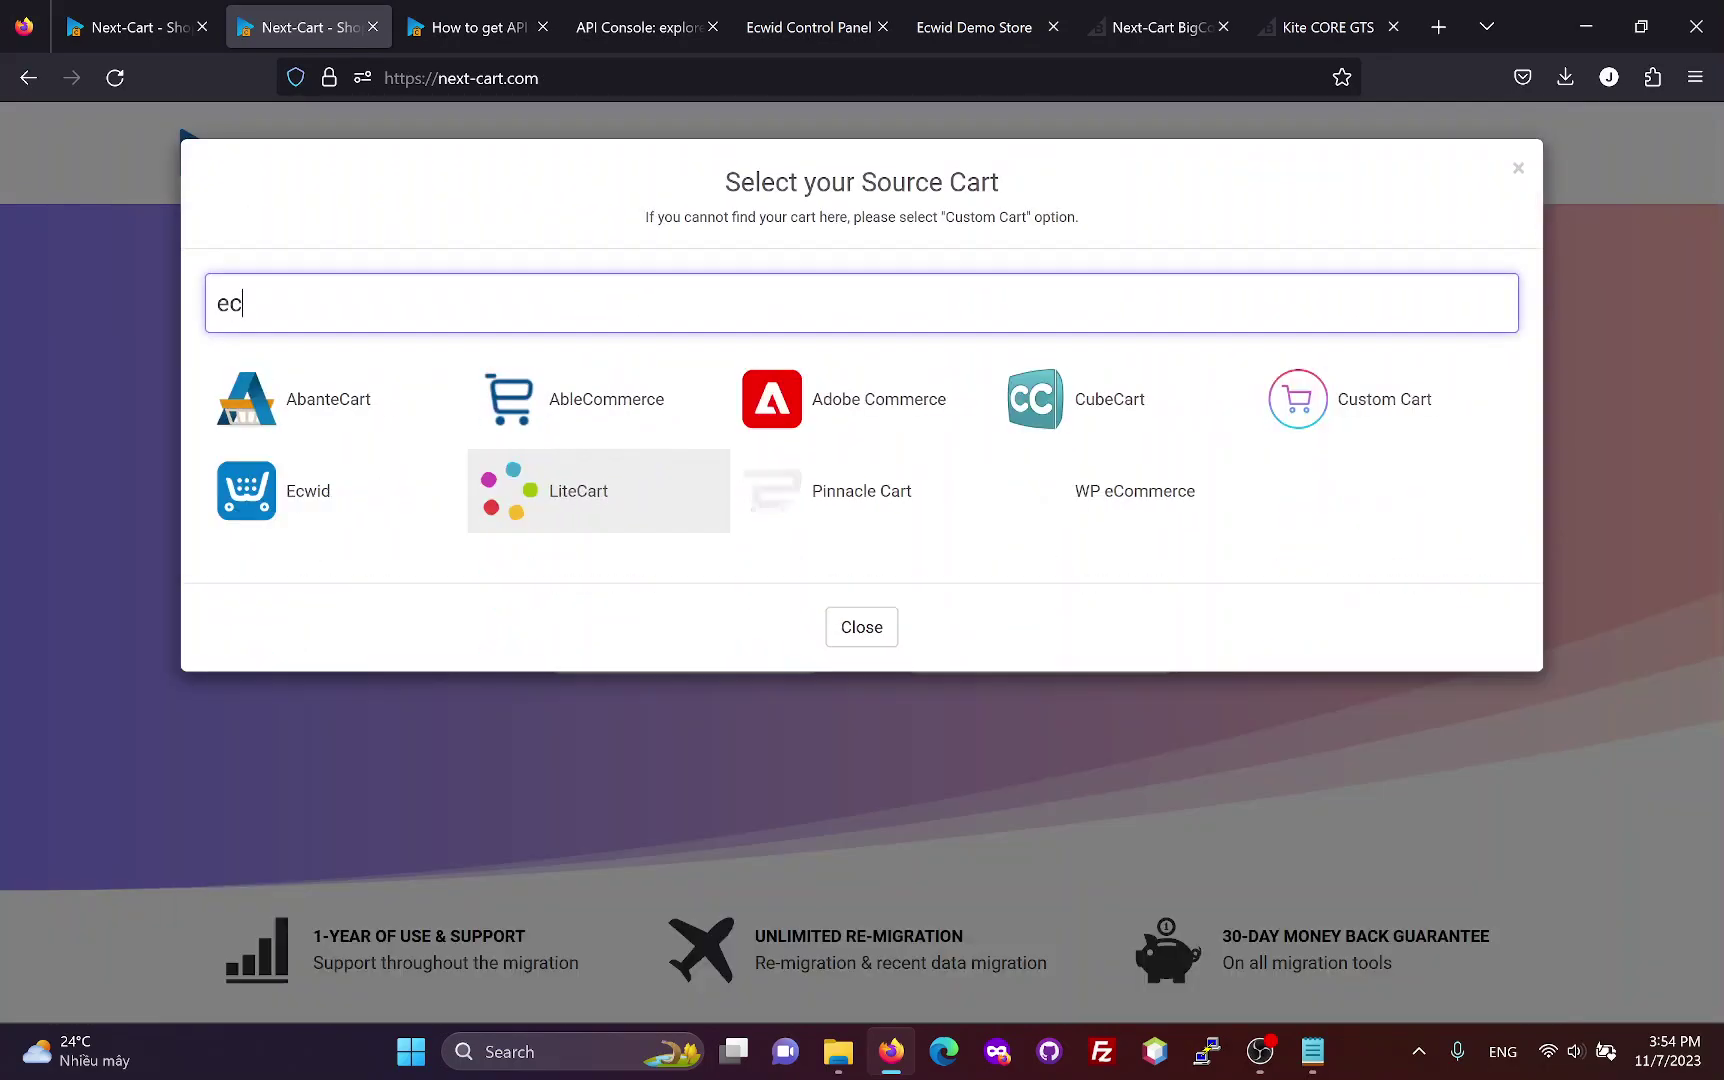
click(331, 509)
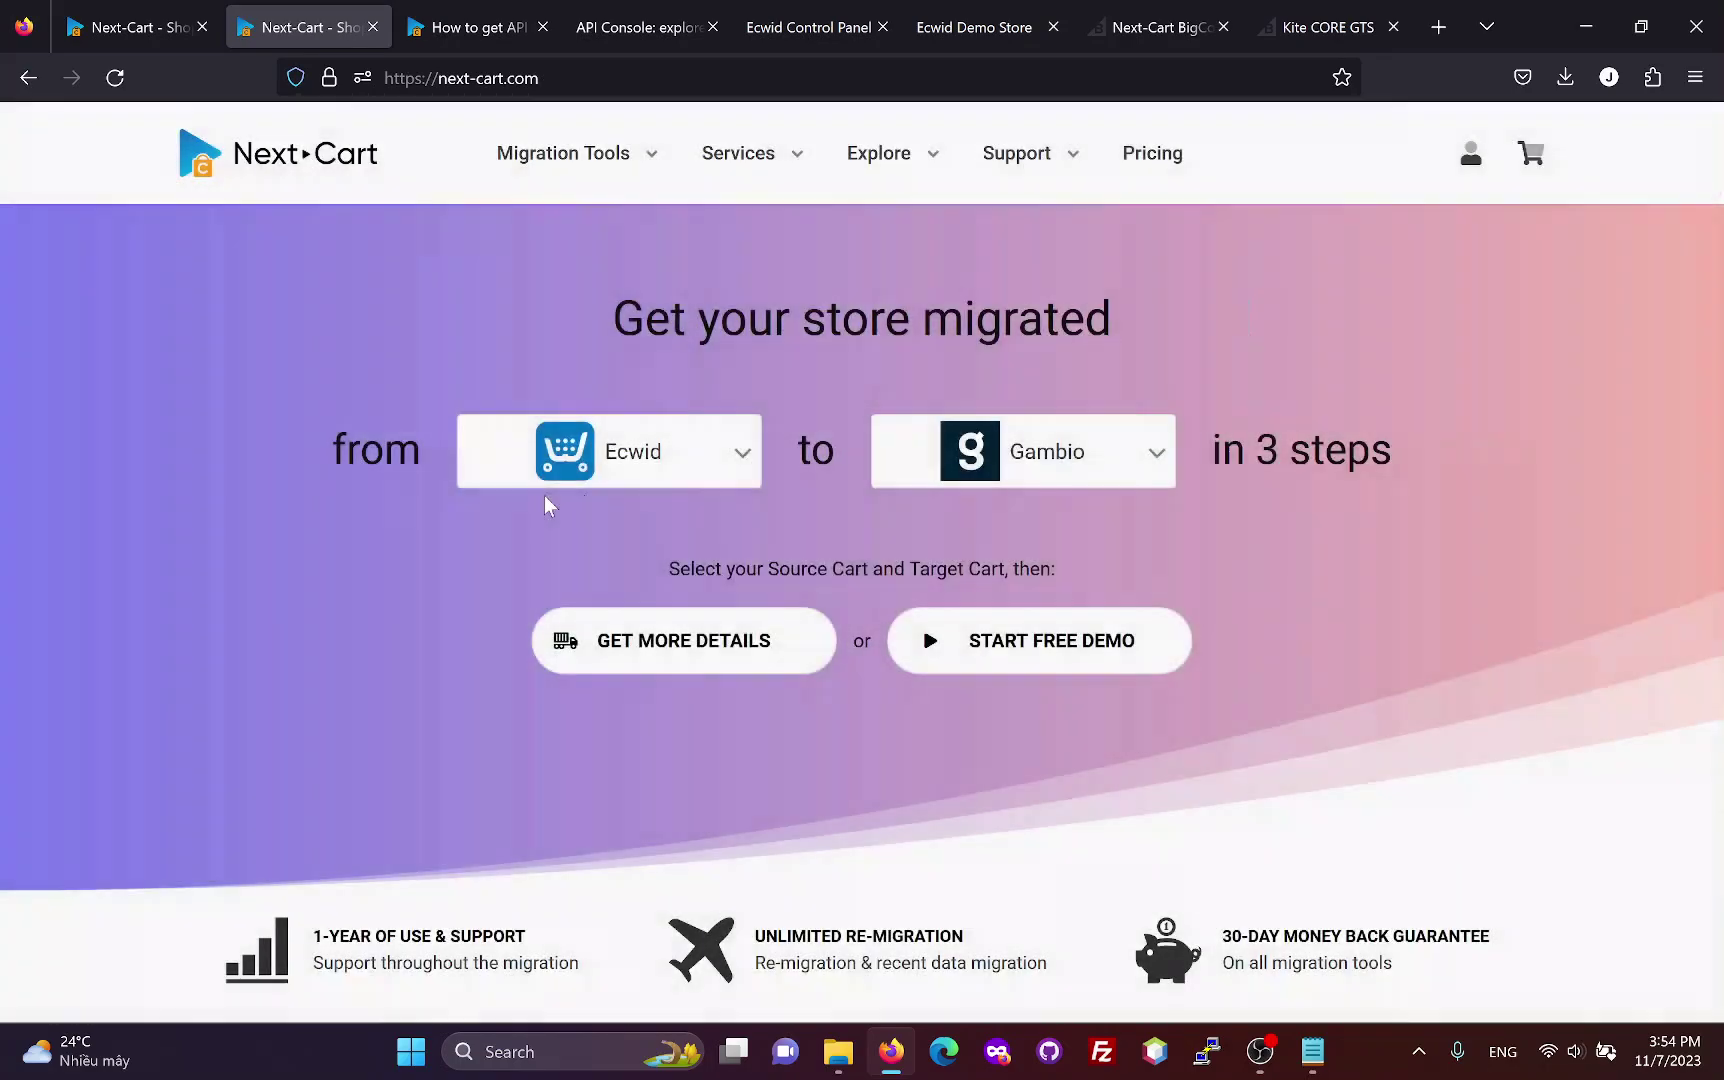
Select BigCommerce as the target cart and open the details page for the Ecwid to BigCommerce migration.
click(1051, 470)
text(b)
click(866, 401)
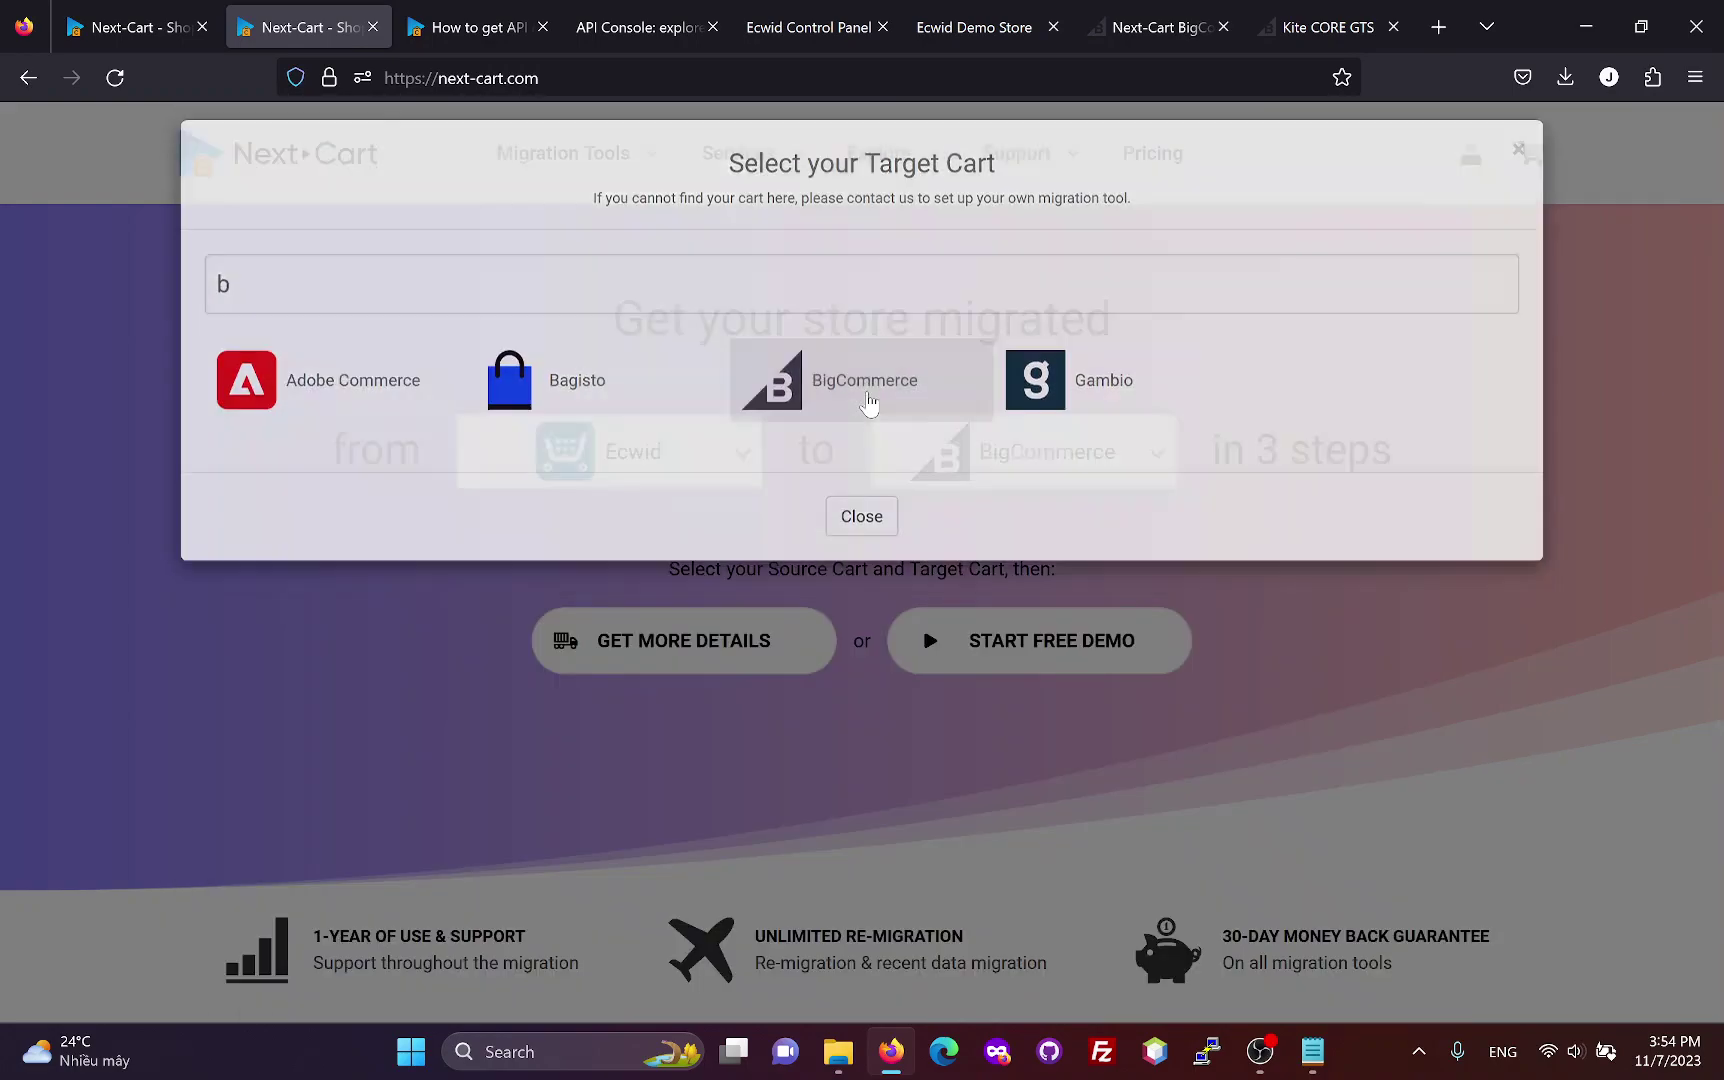
click(684, 652)
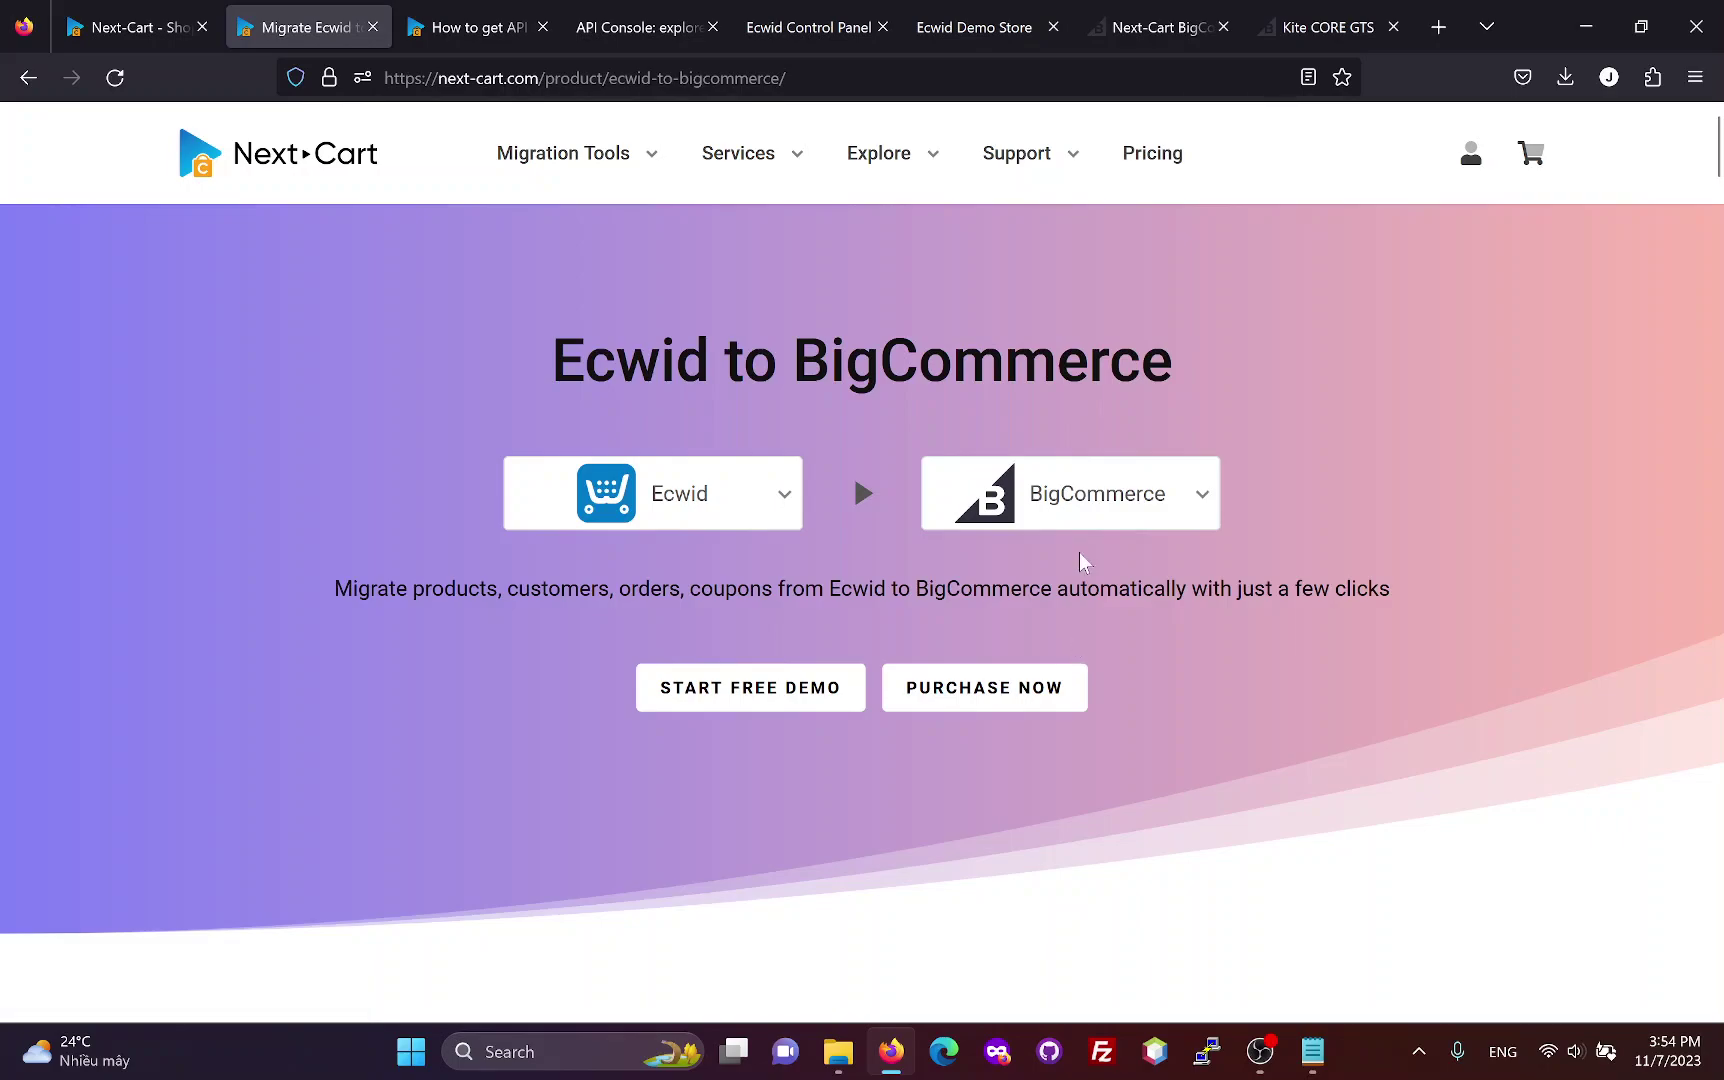
mouse_move(1038, 180)
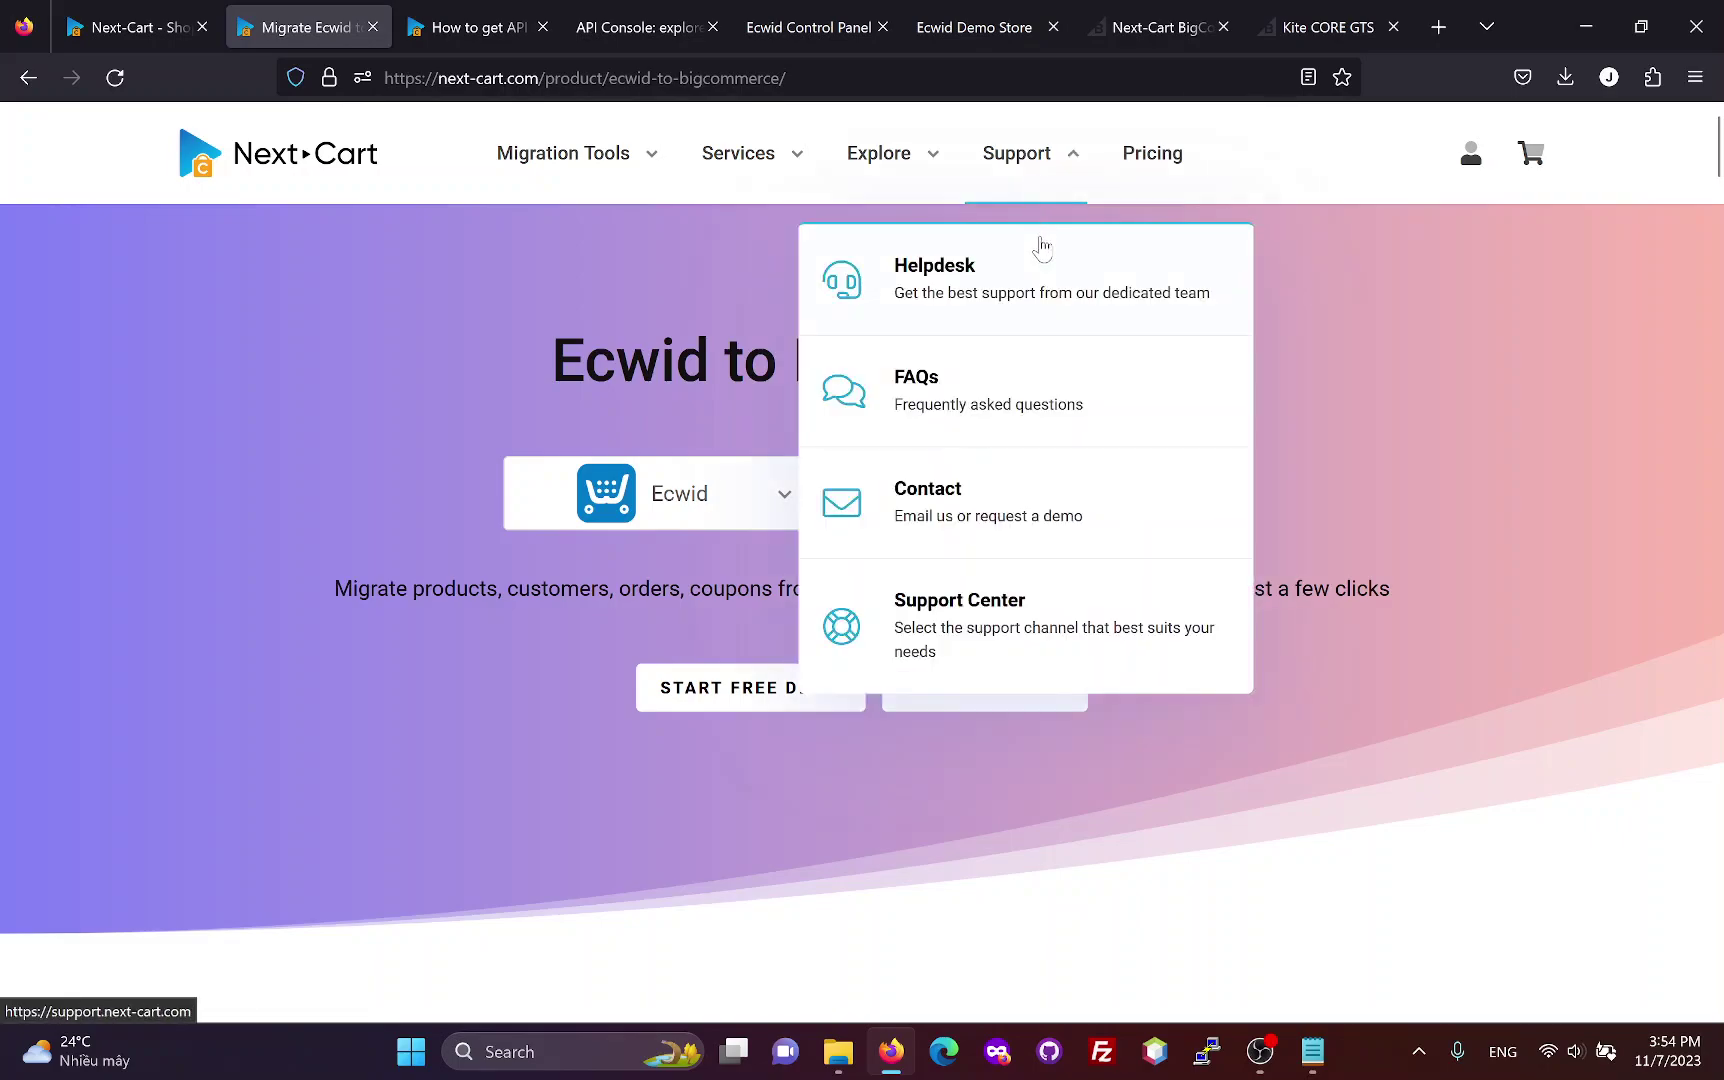